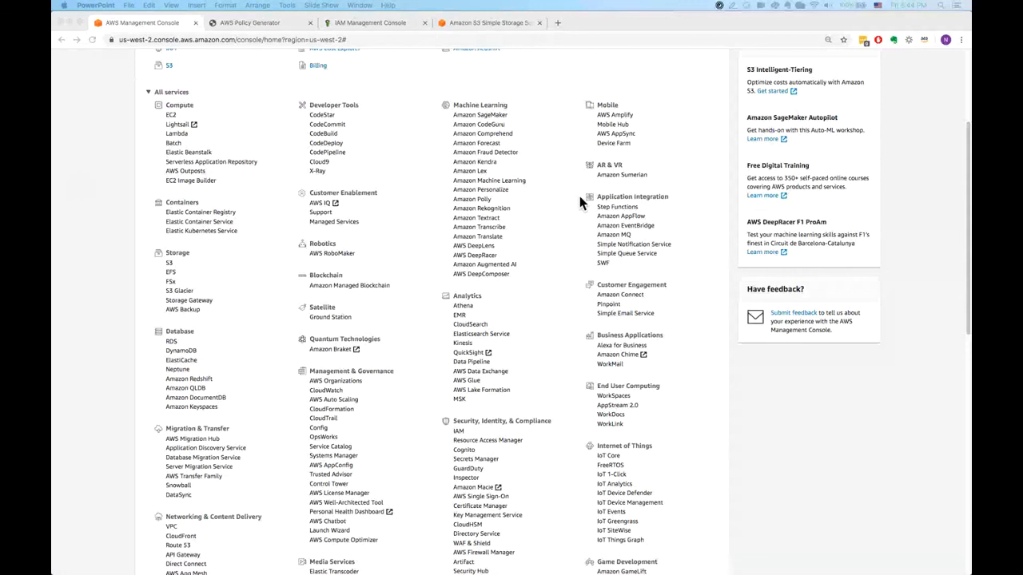
Search the AWS services for s3 and open the S3 bucket list.
{"action": "left_click", "coordinate": [966, 74]}
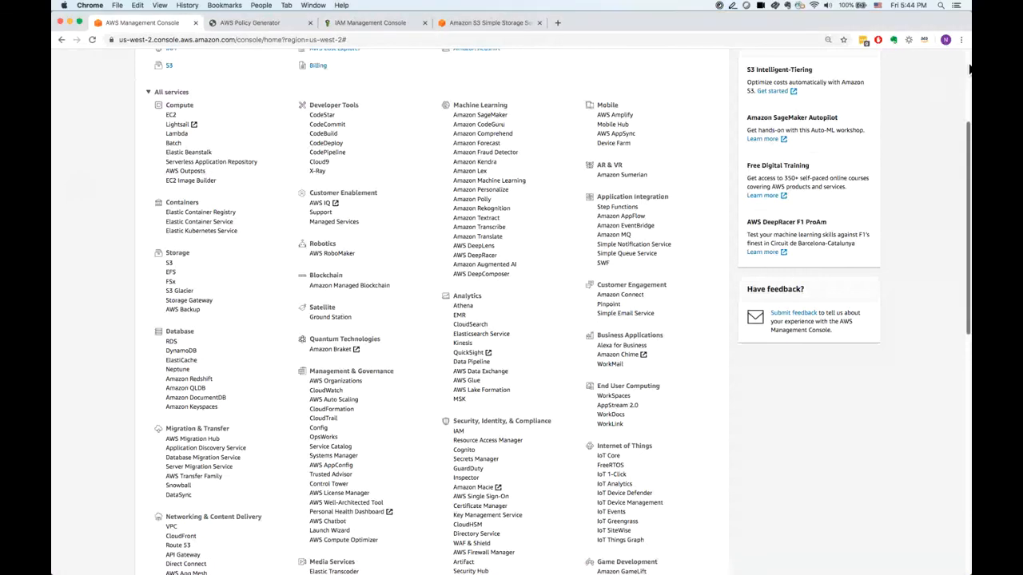
{"action": "scroll", "coordinate": [967, 74], "scroll_direction": "up", "scroll_amount": 5}
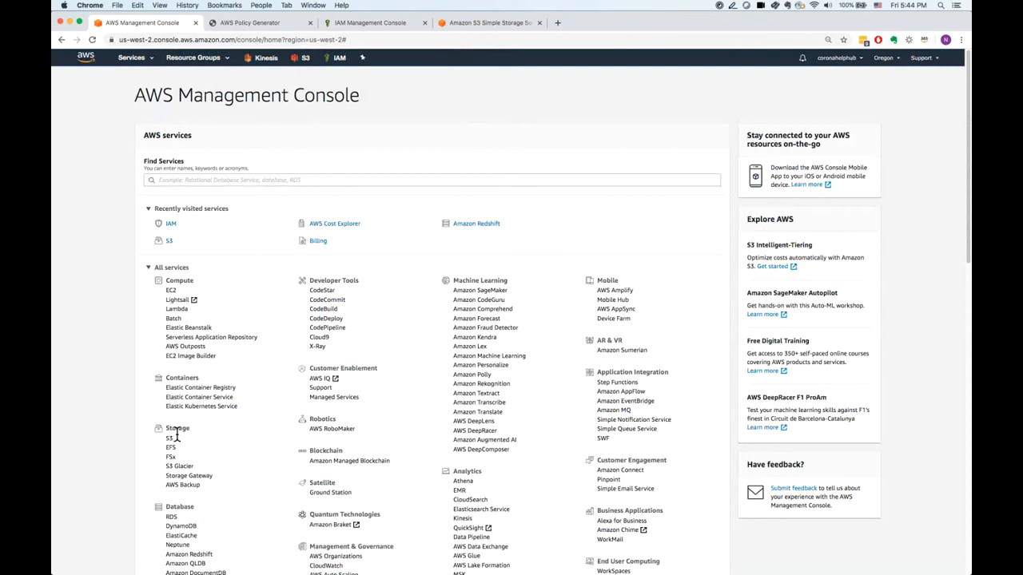
{"action": "left_click", "coordinate": [197, 180]}
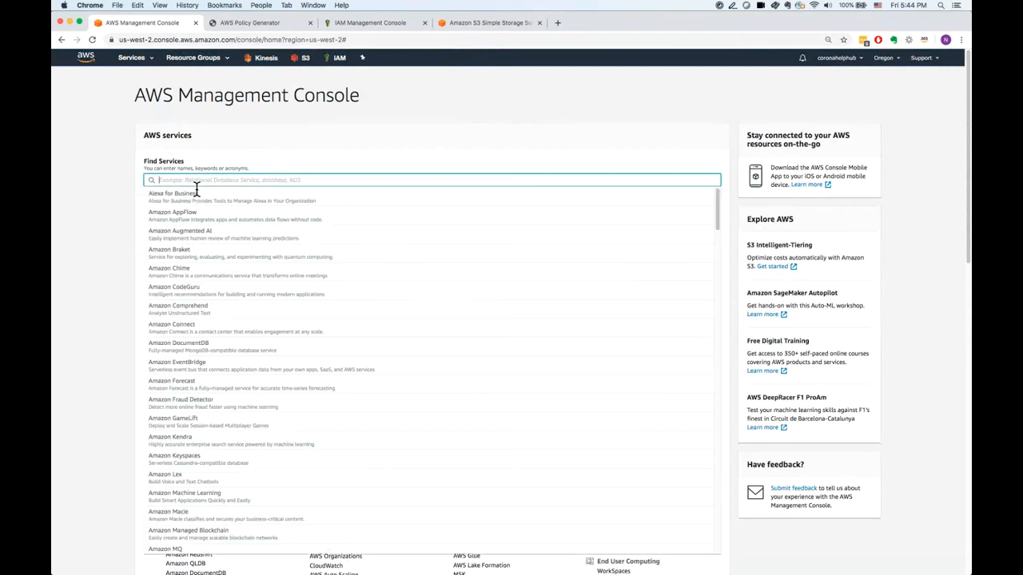
{"action": "type", "text": "s3"}
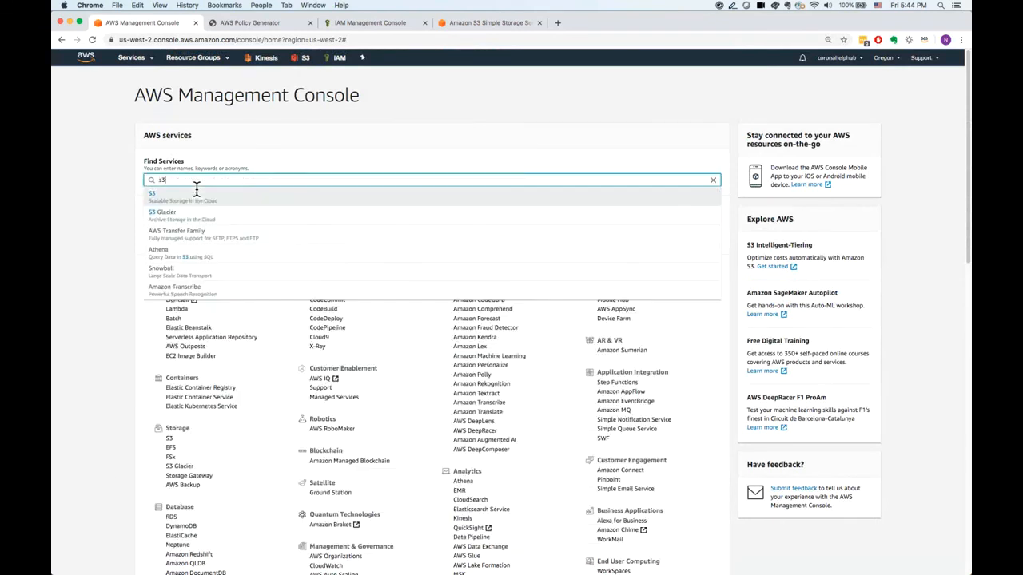
{"action": "left_click", "coordinate": [195, 202]}
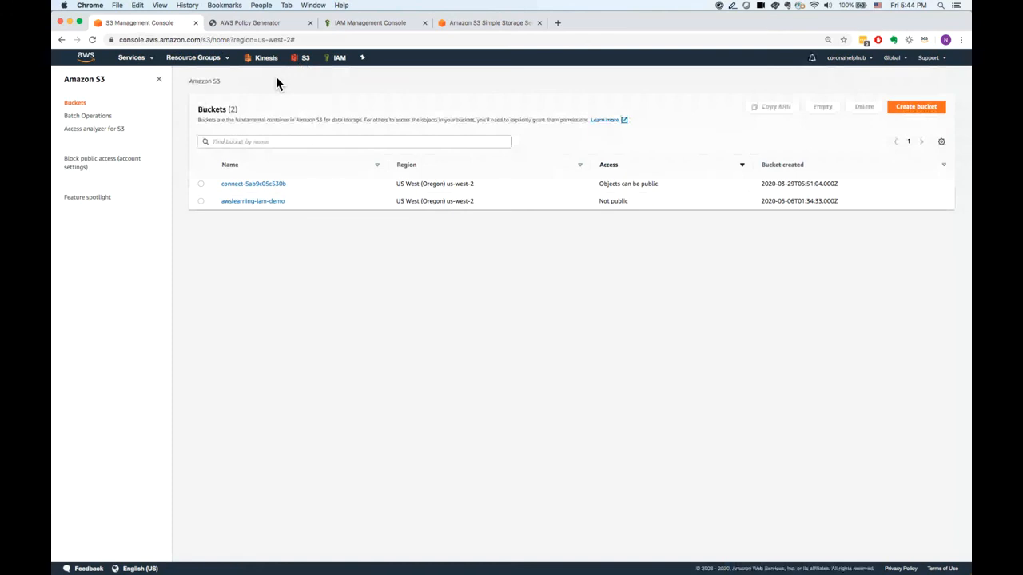
Begin a new bucket named awslearing-s3-demo in the US West (Oregon) us-west-2 region and read the Block Public Access description.
{"action": "left_click", "coordinate": [923, 109]}
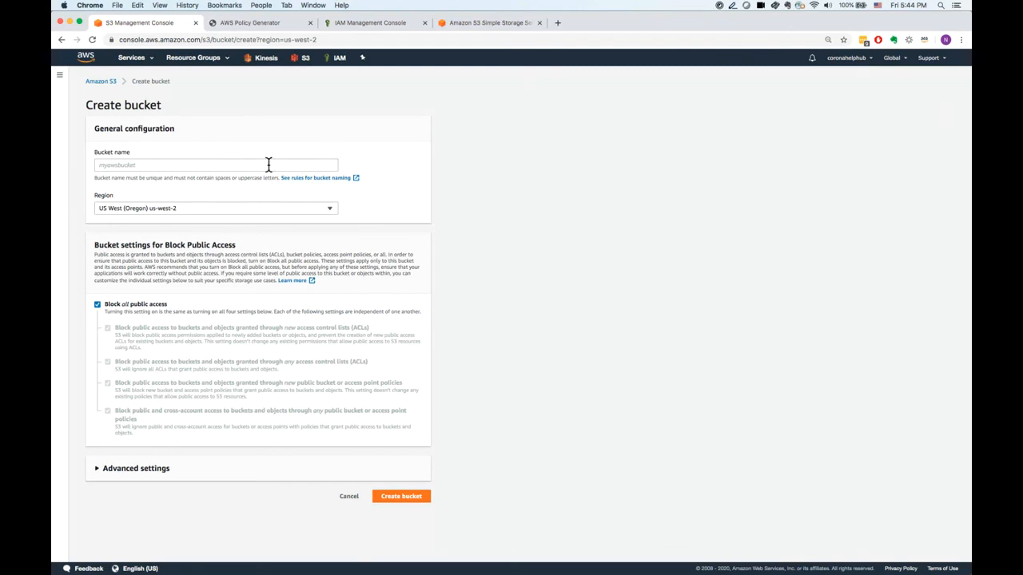
{"action": "left_click", "coordinate": [262, 166]}
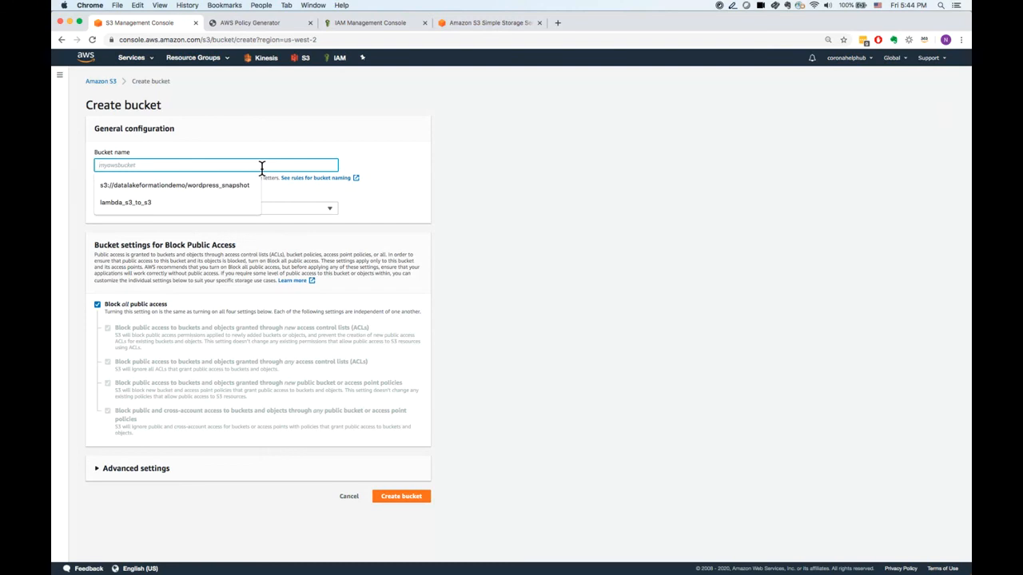
{"action": "type", "text": "aws"}
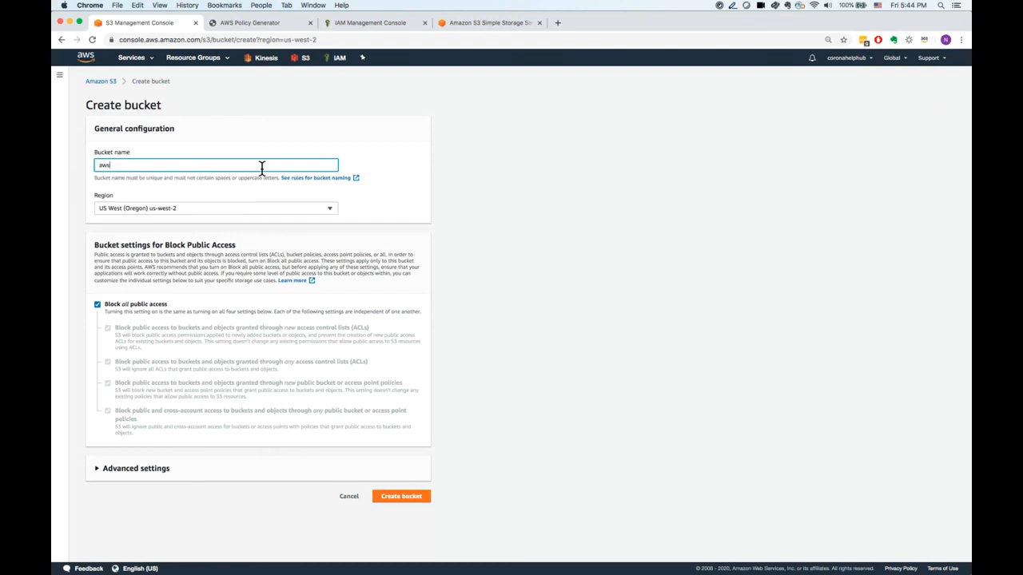
{"action": "type", "text": "learing-s3-demo"}
{"action": "left_click", "coordinate": [231, 239]}
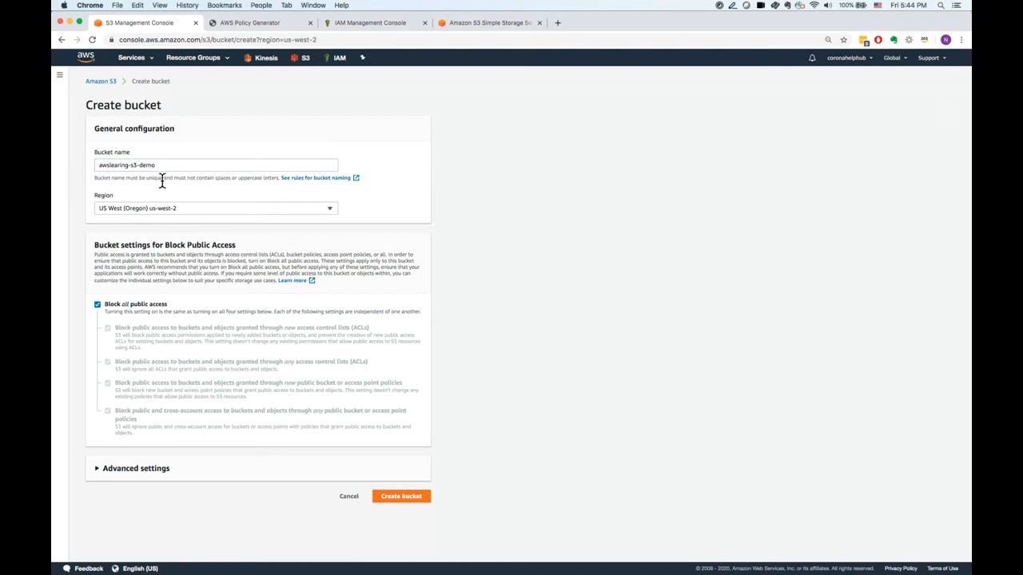
{"action": "left_click", "coordinate": [193, 211]}
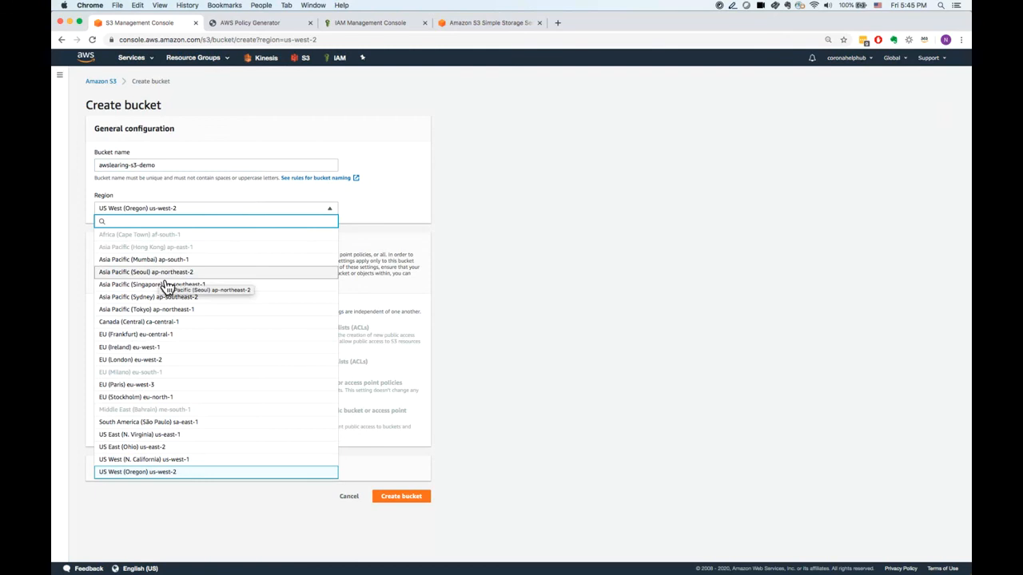
{"action": "left_click", "coordinate": [150, 477]}
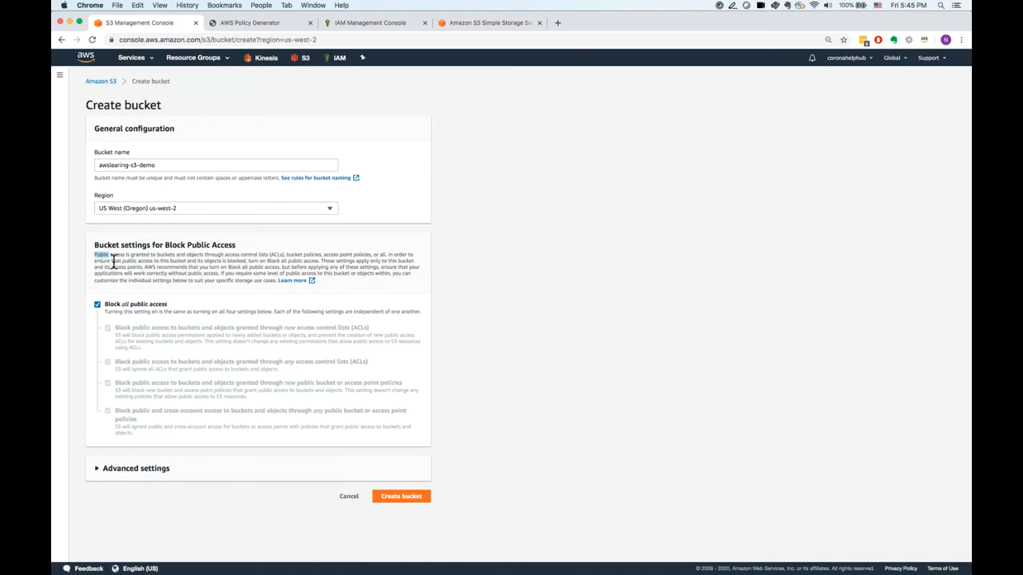
{"action": "left_click_drag", "start_coordinate": [94, 255], "coordinate": [130, 273]}
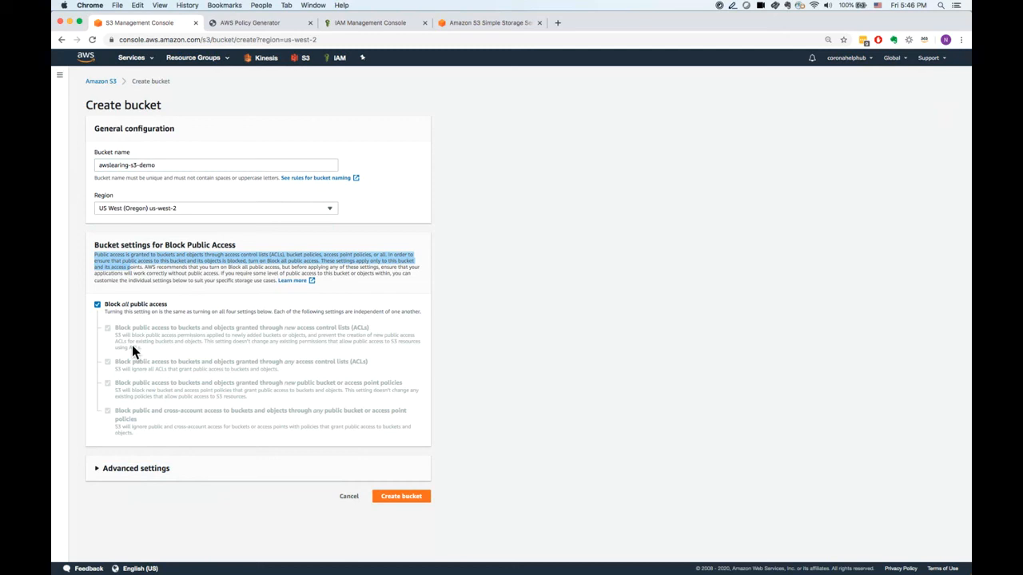
Reload the signed-out IAM console, look over its roles and users lists, and return to the bucket creation form.
{"action": "right_click", "coordinate": [342, 58]}
{"action": "left_click", "coordinate": [361, 22]}
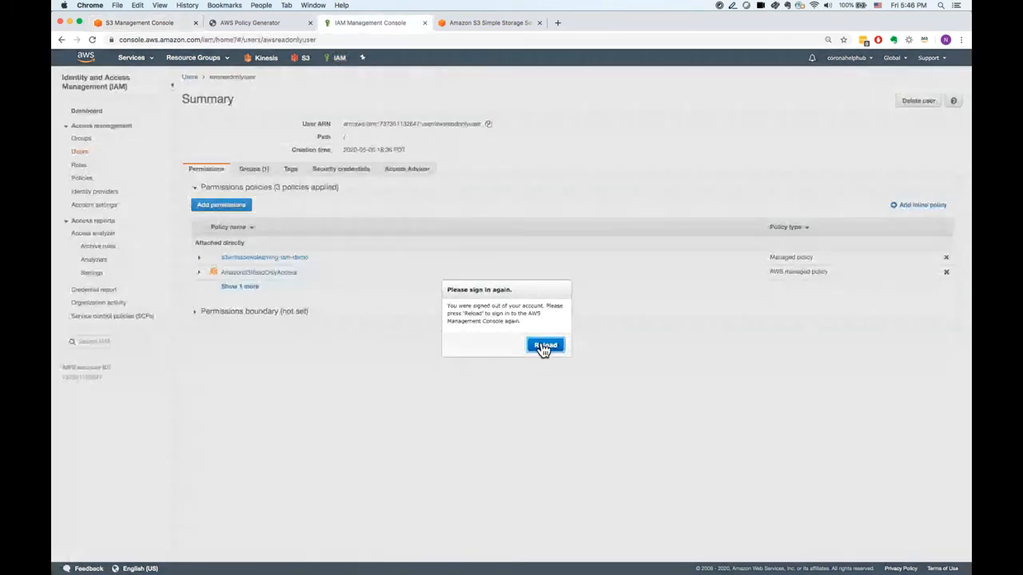
{"action": "left_click", "coordinate": [541, 344]}
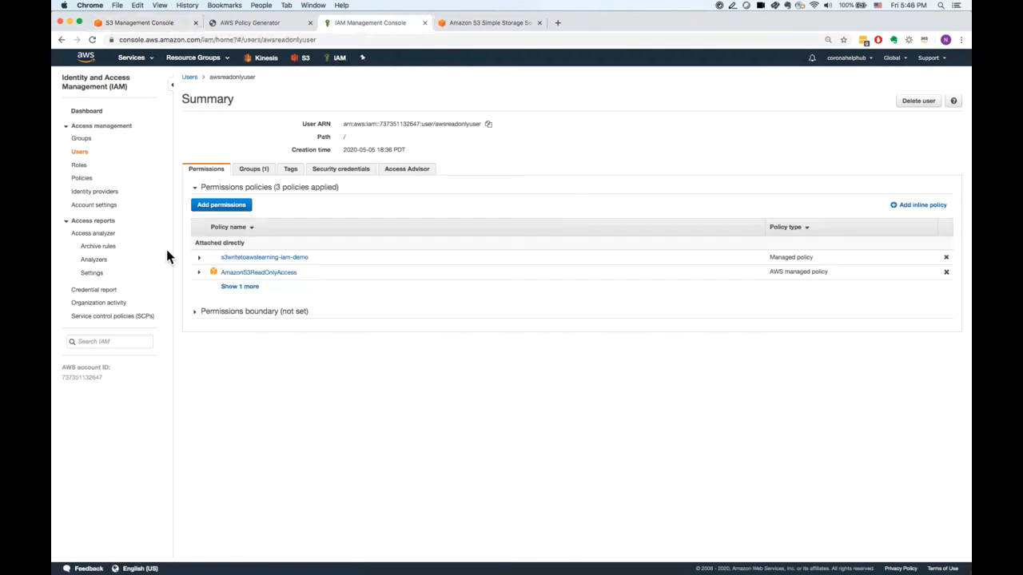
{"action": "left_click", "coordinate": [85, 167]}
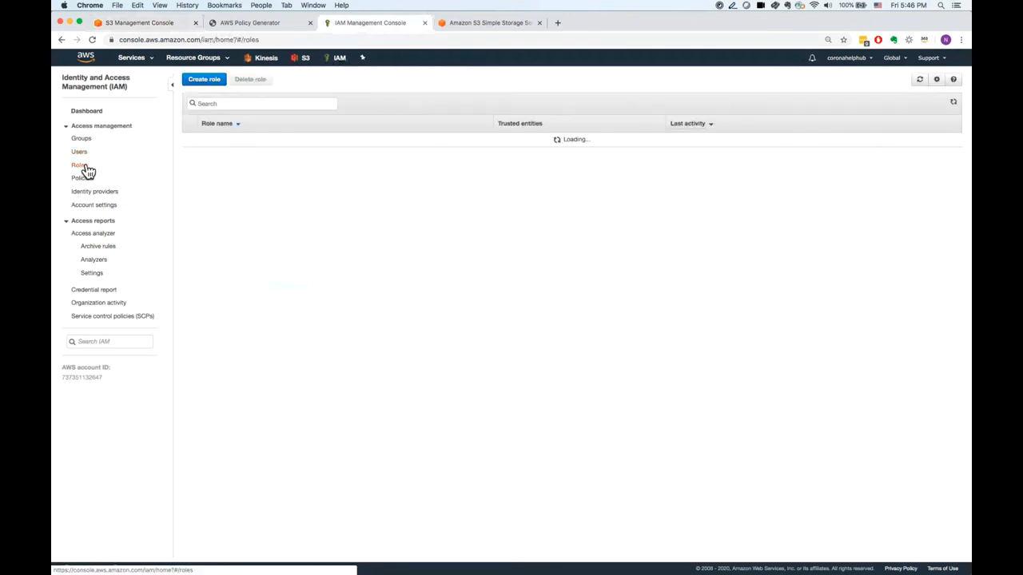
{"action": "left_click", "coordinate": [85, 154]}
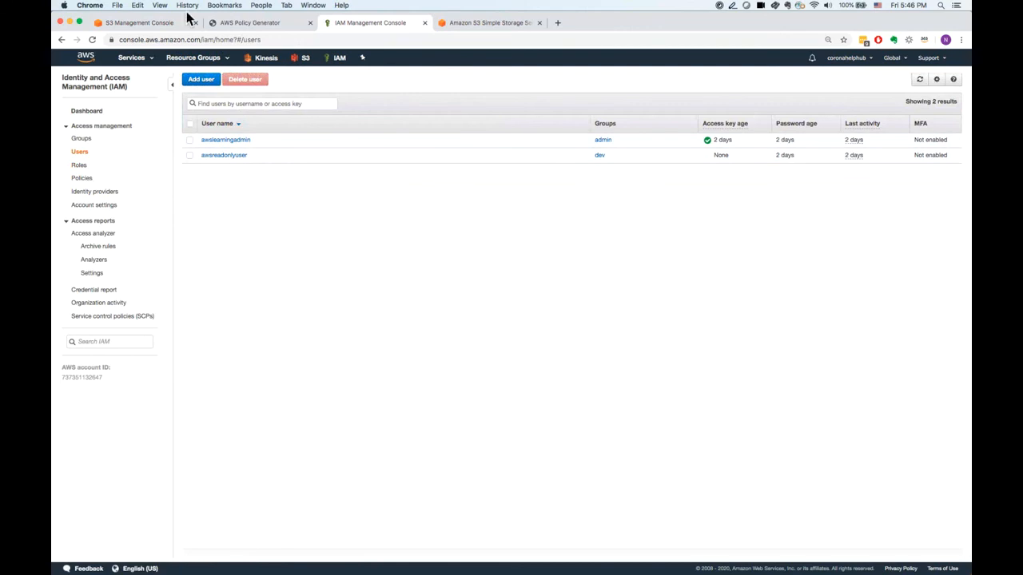
{"action": "left_click", "coordinate": [144, 22]}
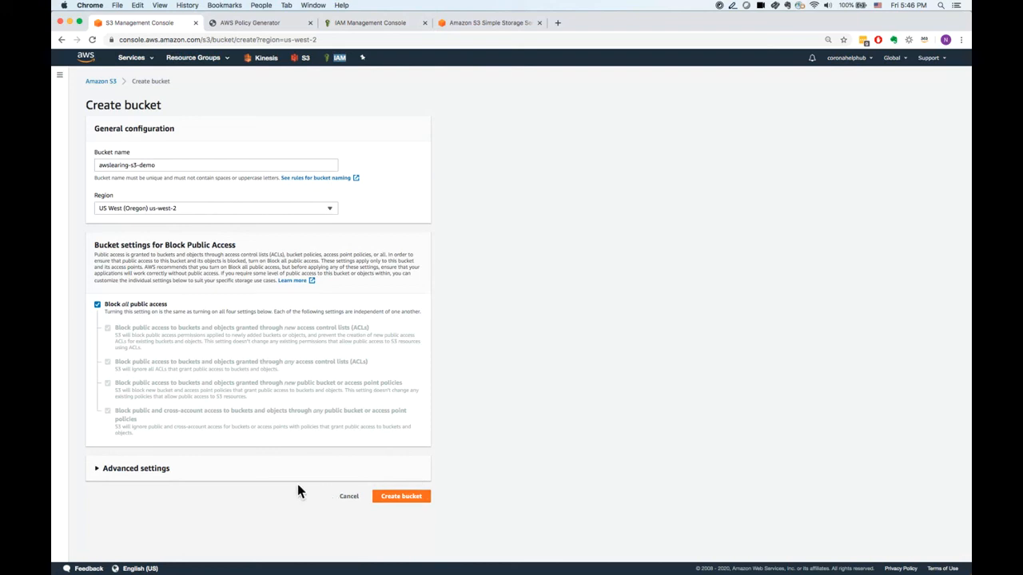
Try enabling Object Lock in the bucket's advanced settings, confirming it with the word enable.
{"action": "left_click", "coordinate": [274, 476]}
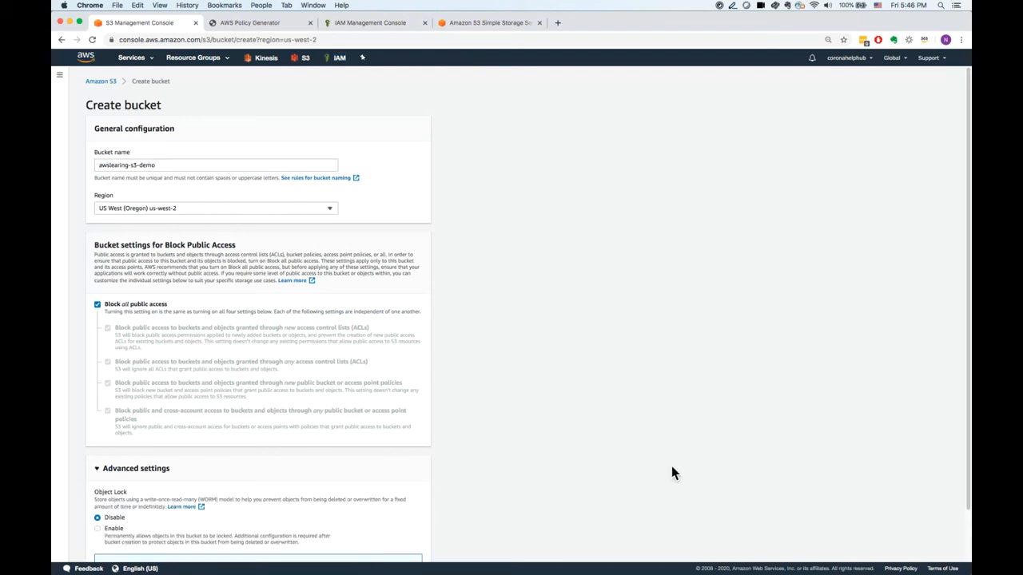
{"action": "left_click_drag", "start_coordinate": [969, 378], "coordinate": [965, 441]}
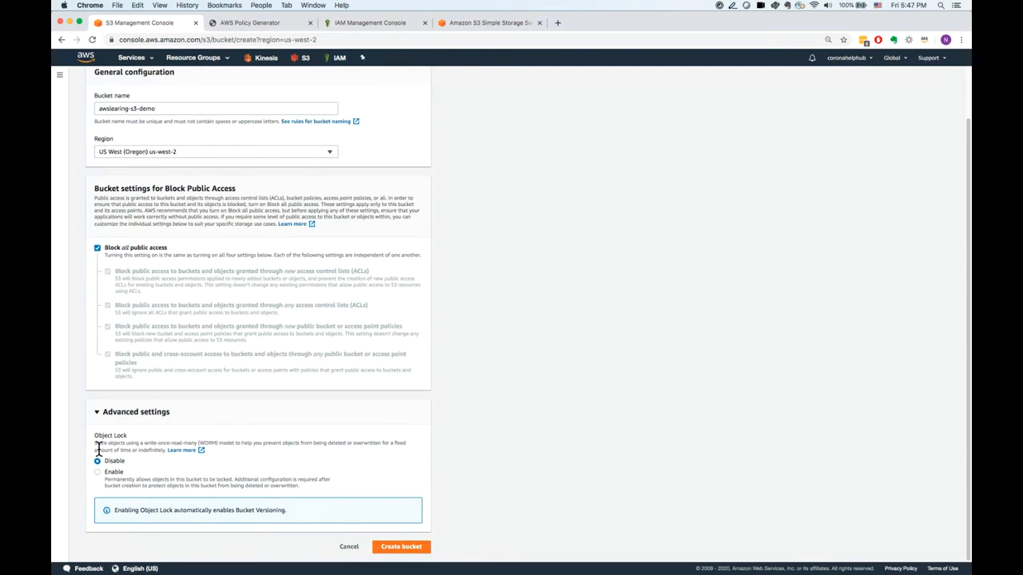
{"action": "left_click", "coordinate": [126, 477]}
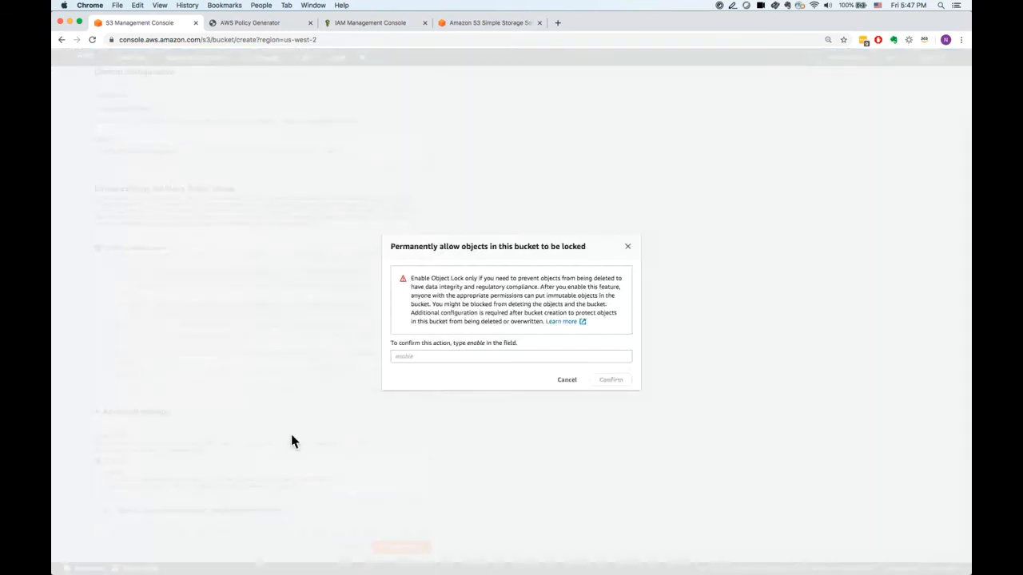
{"action": "left_click", "coordinate": [436, 361]}
{"action": "type", "text": "enab"}
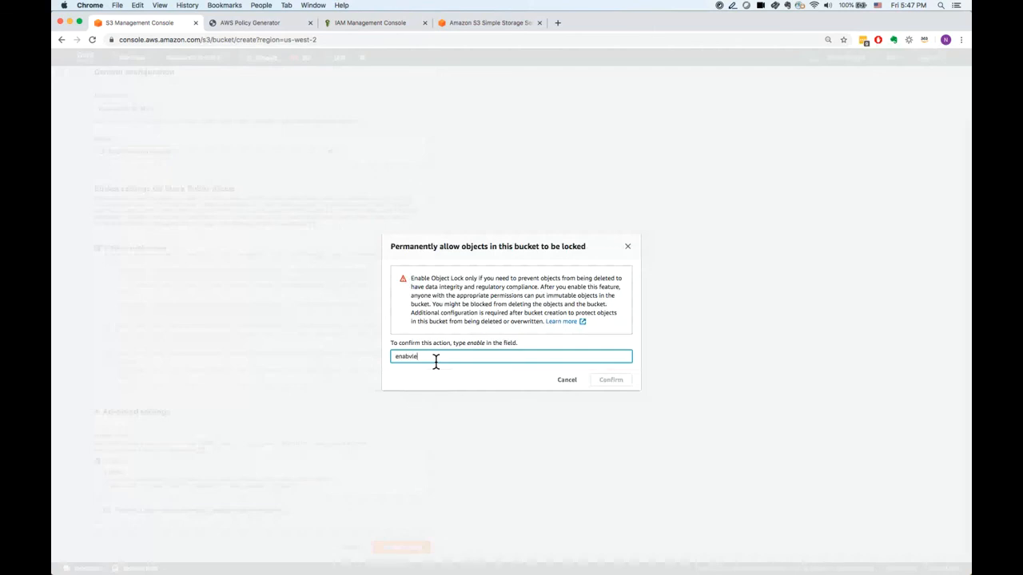
{"action": "type", "text": "le"}
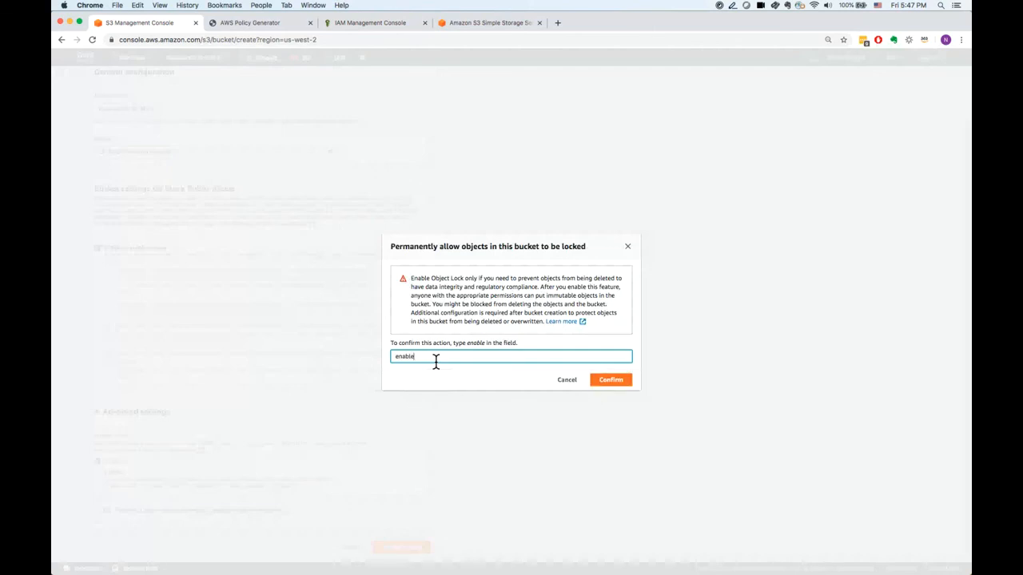
{"action": "left_click", "coordinate": [613, 383]}
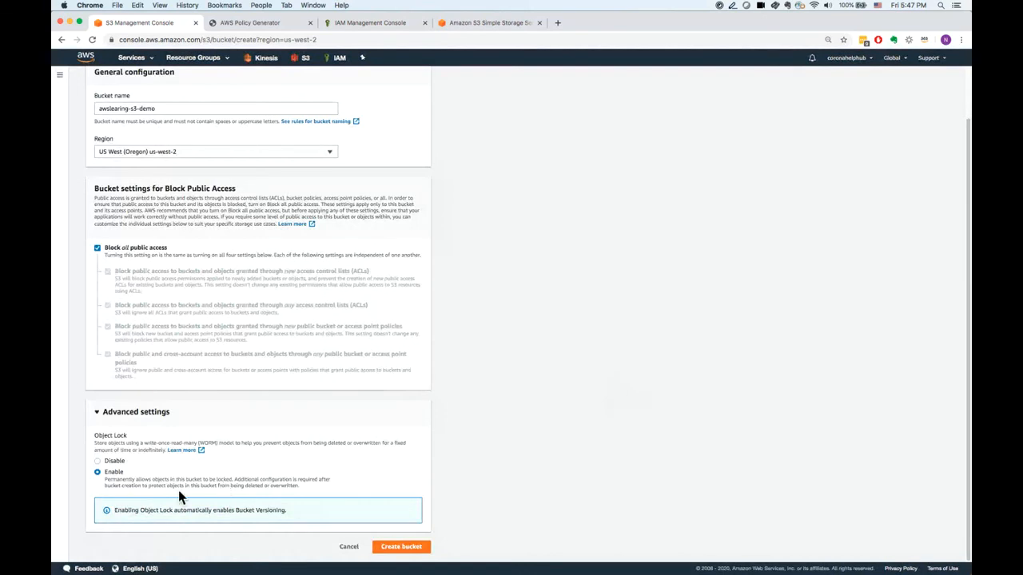
Set Object Lock back to Disable and create the bucket.
{"action": "left_click_drag", "start_coordinate": [158, 487], "coordinate": [285, 488]}
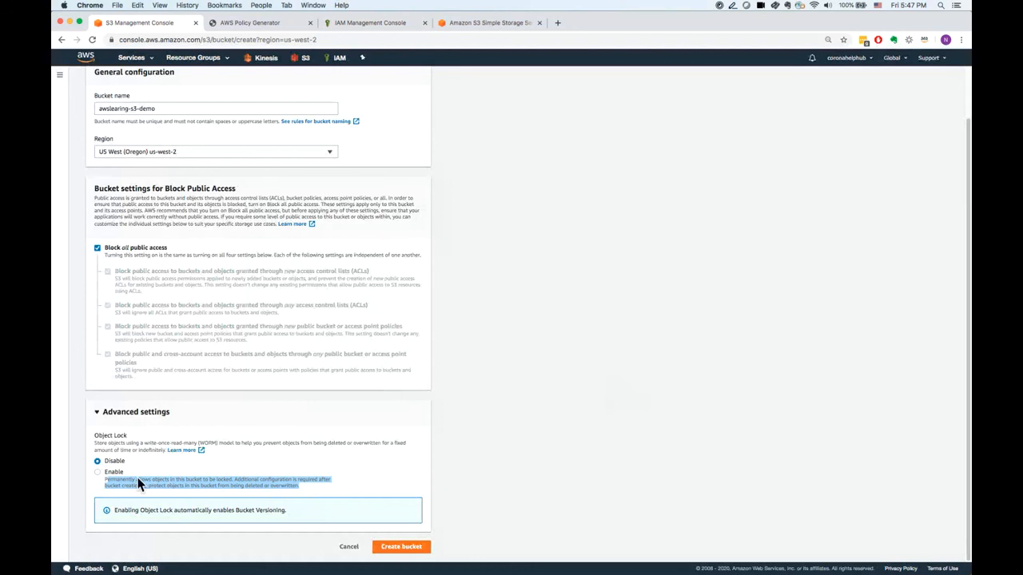
{"action": "left_click", "coordinate": [401, 547]}
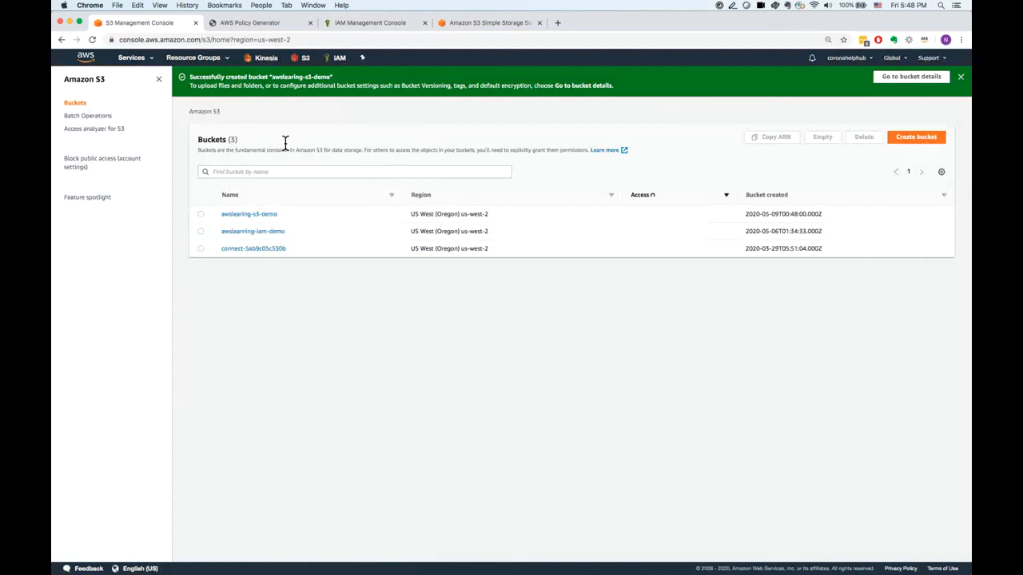
Try to create a second bucket reusing the copied name awslearing-s3-demo.
{"action": "left_click_drag", "start_coordinate": [272, 78], "coordinate": [322, 80]}
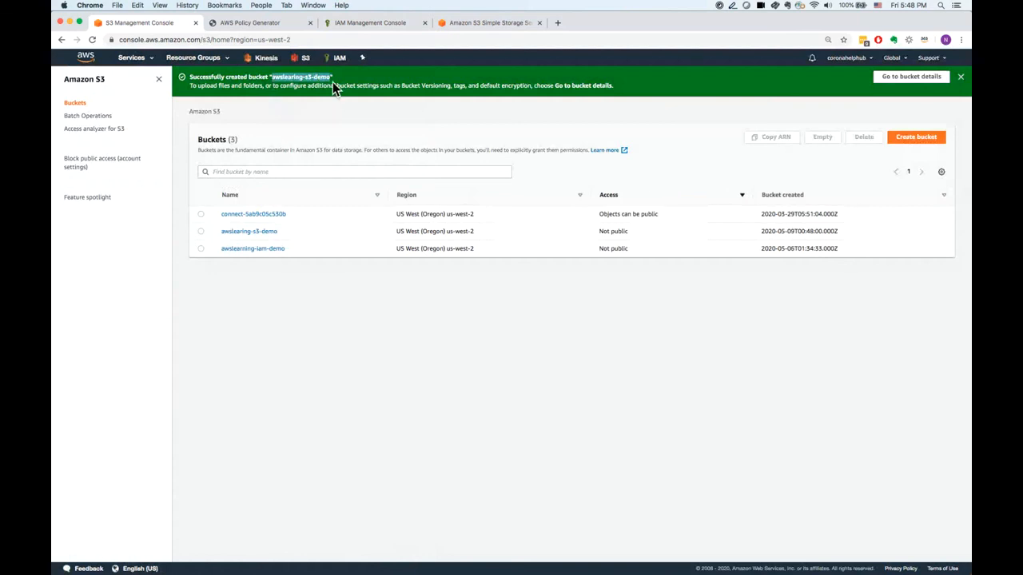
{"action": "left_click", "coordinate": [932, 141]}
{"action": "left_click", "coordinate": [299, 166]}
{"action": "type", "text": "awslearing-s3-demo"}
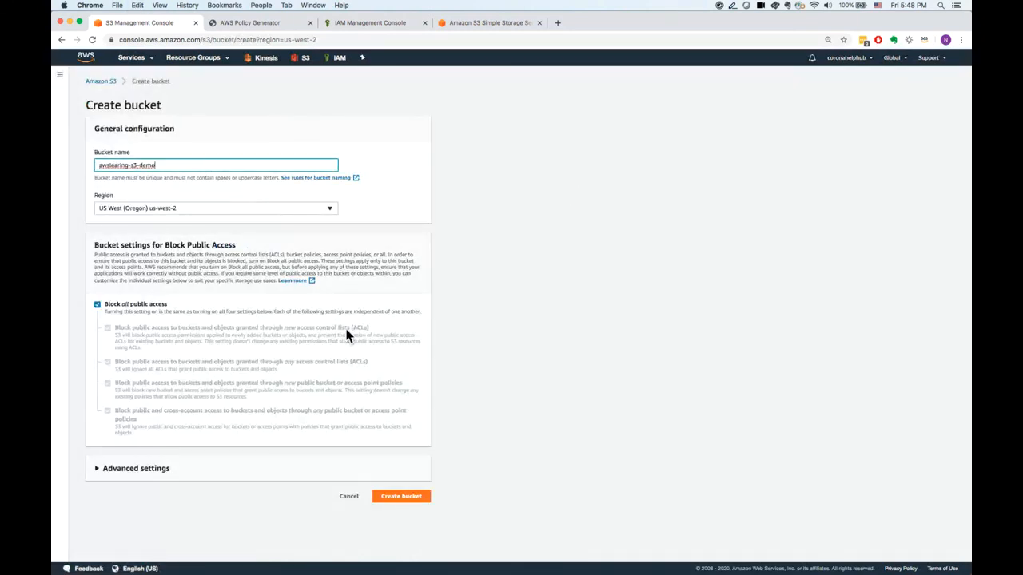
{"action": "left_click", "coordinate": [400, 496]}
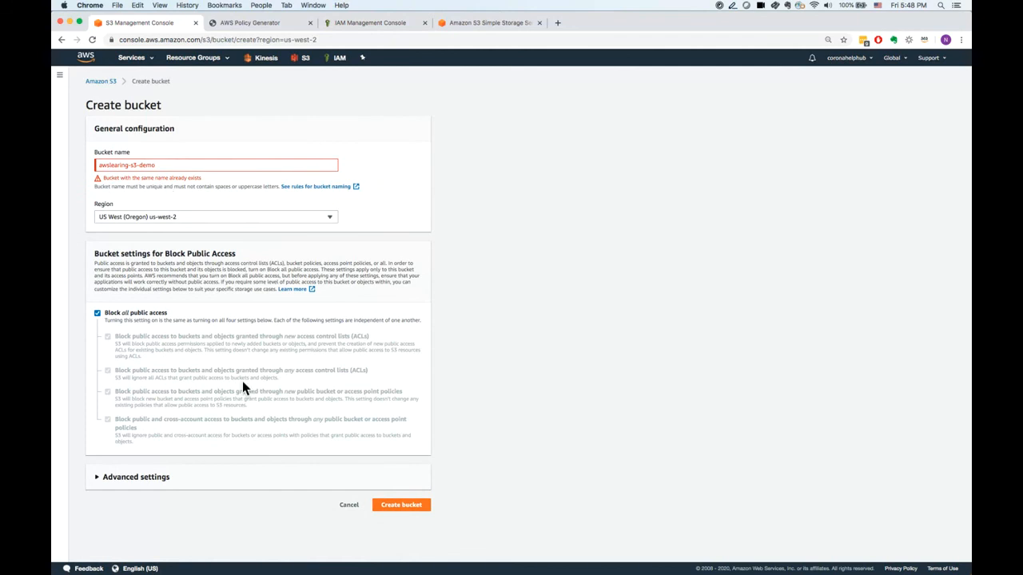
Try the bucket name -0awslearing-s3-demo, remove the added prefix, and cancel the bucket creation.
{"action": "left_click", "coordinate": [102, 166]}
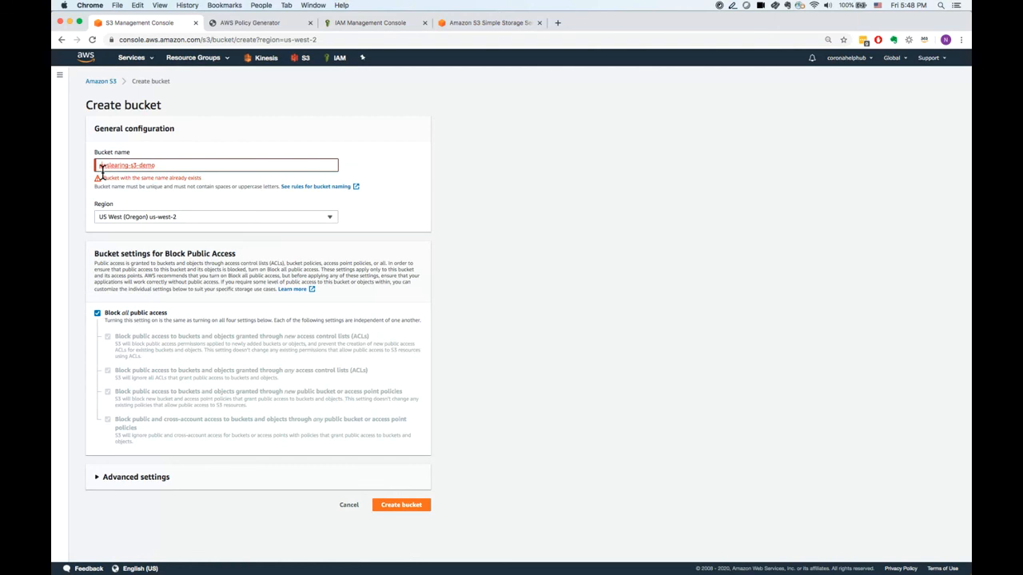
{"action": "type", "text": "-"}
{"action": "type", "text": "a"}
{"action": "type", "text": "0"}
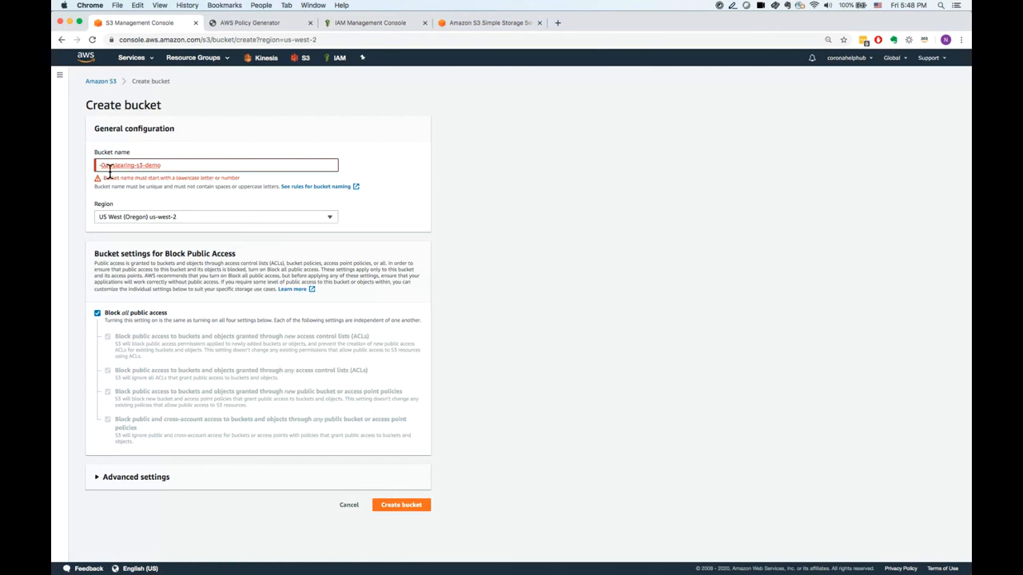
{"action": "left_click", "coordinate": [418, 518]}
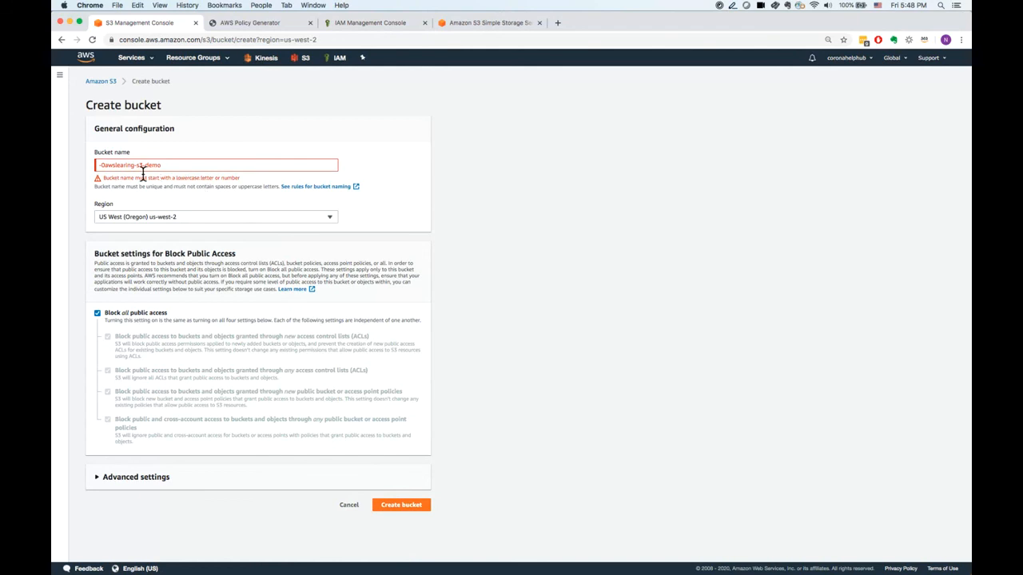
{"action": "left_click", "coordinate": [104, 166]}
{"action": "key", "text": "BackSpace"}
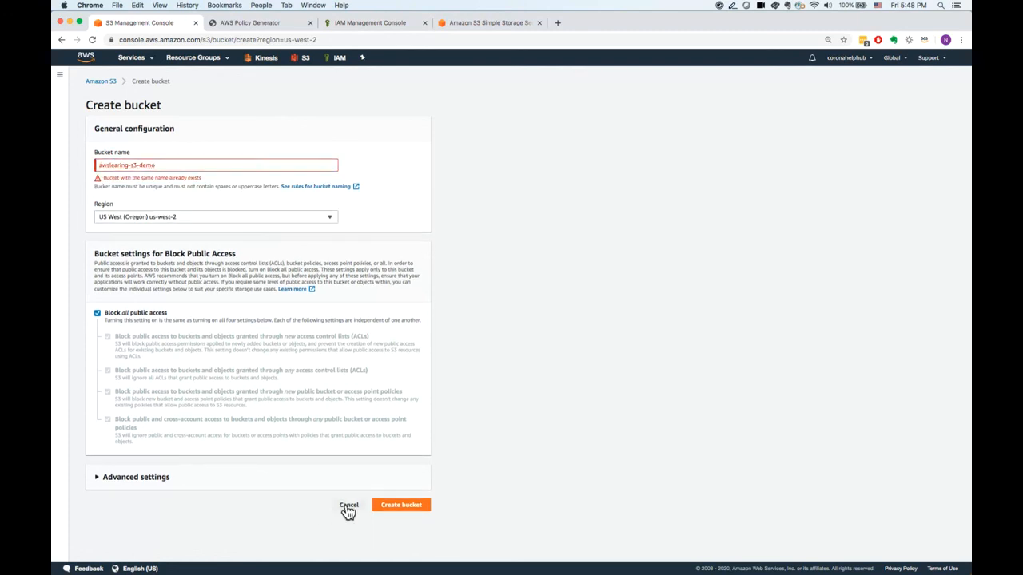
{"action": "left_click", "coordinate": [343, 506]}
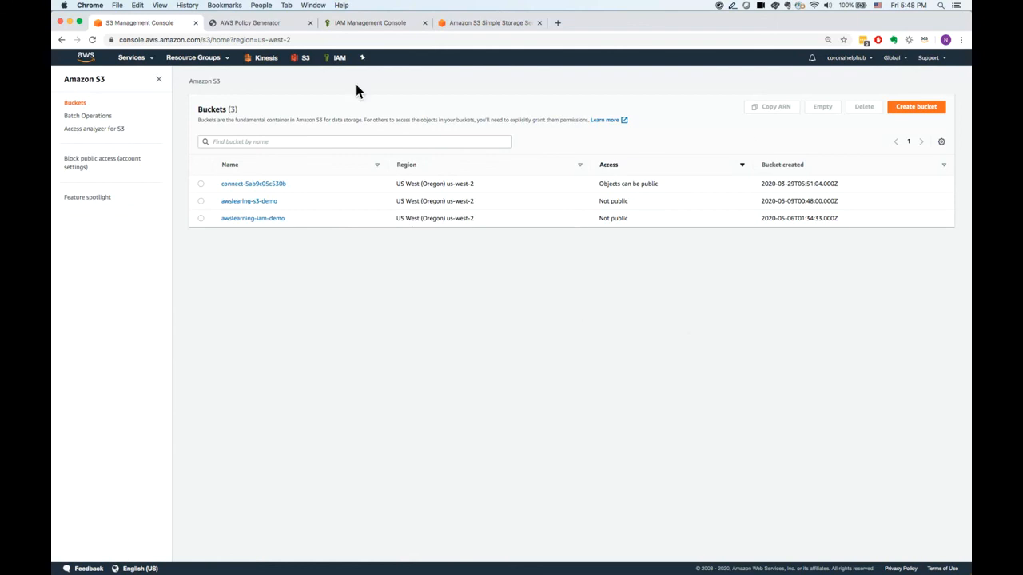
Check the IAM users page and return to the S3 bucket list.
{"action": "left_click", "coordinate": [374, 24]}
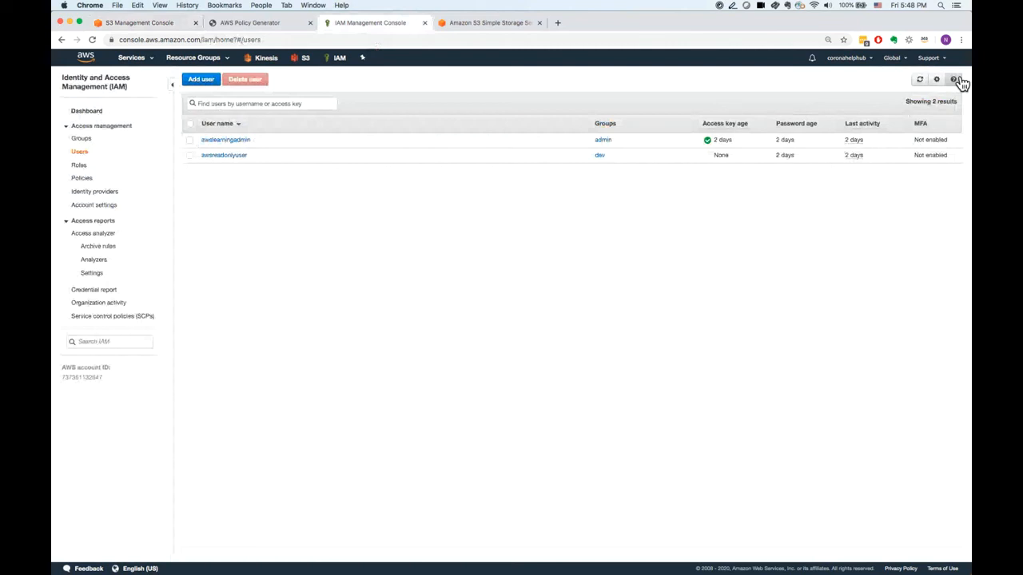
{"action": "left_click", "coordinate": [156, 21]}
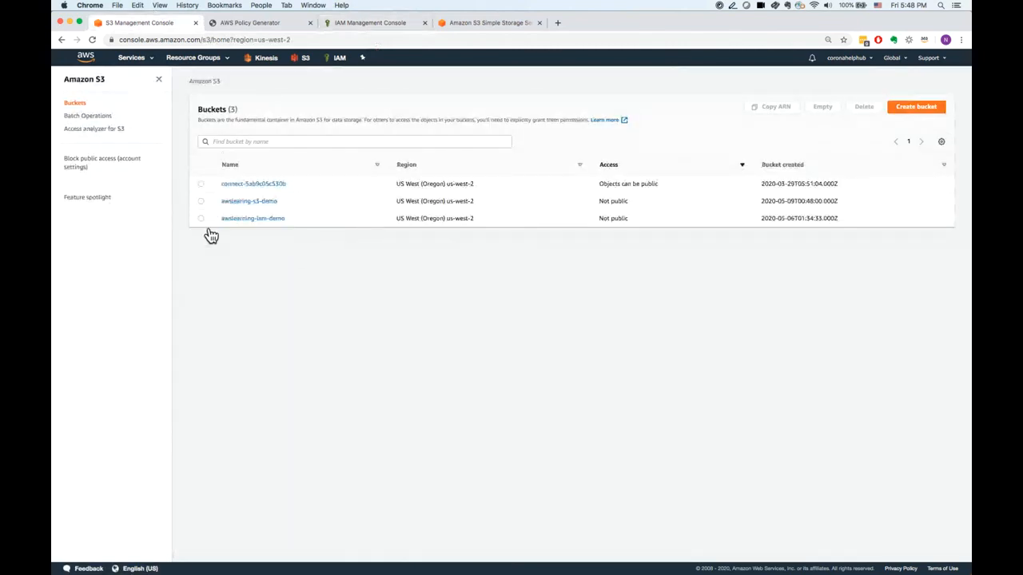
Open the awslearing-s3-demo bucket and upload the local file ages.csv into it.
{"action": "left_click", "coordinate": [201, 201]}
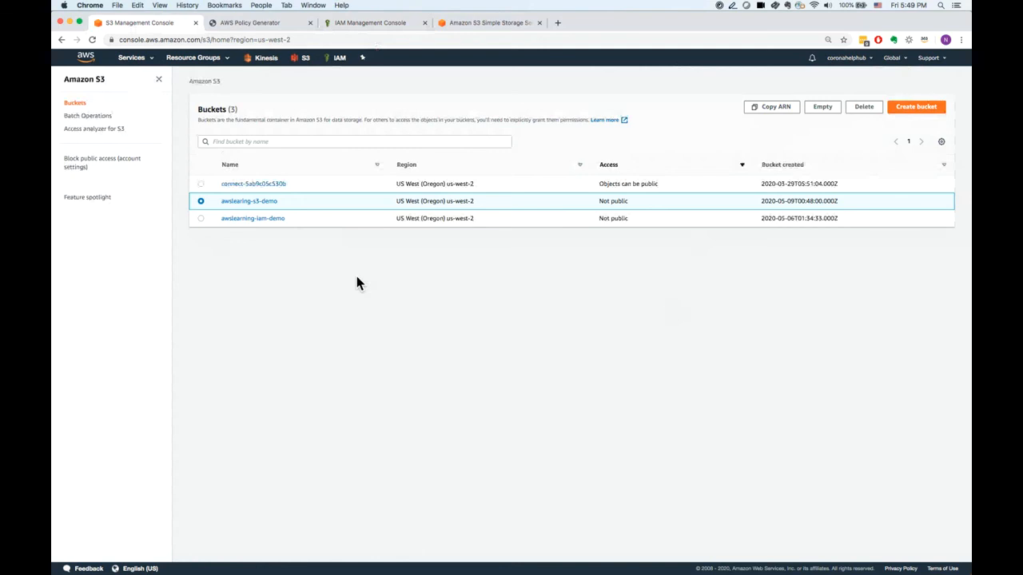
{"action": "left_click", "coordinate": [263, 202]}
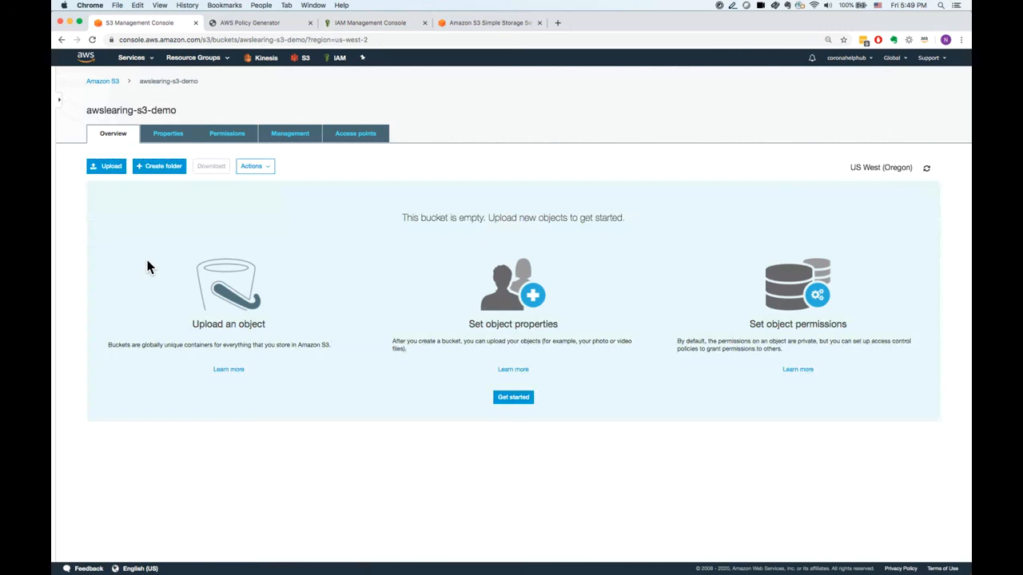
{"action": "key", "text": "super+Tab"}
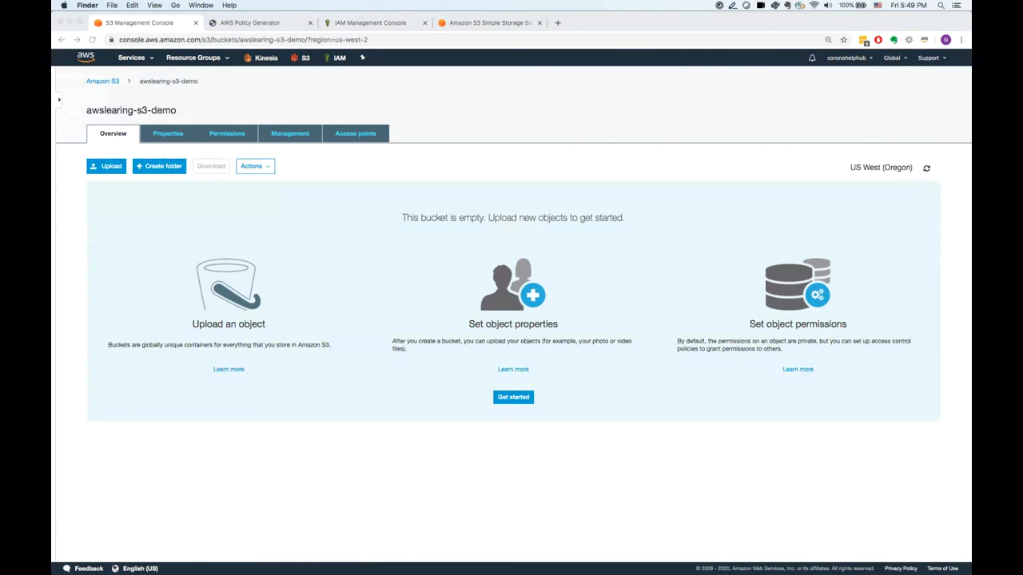
{"action": "left_click_drag", "start_coordinate": [353, 278], "coordinate": [354, 278]}
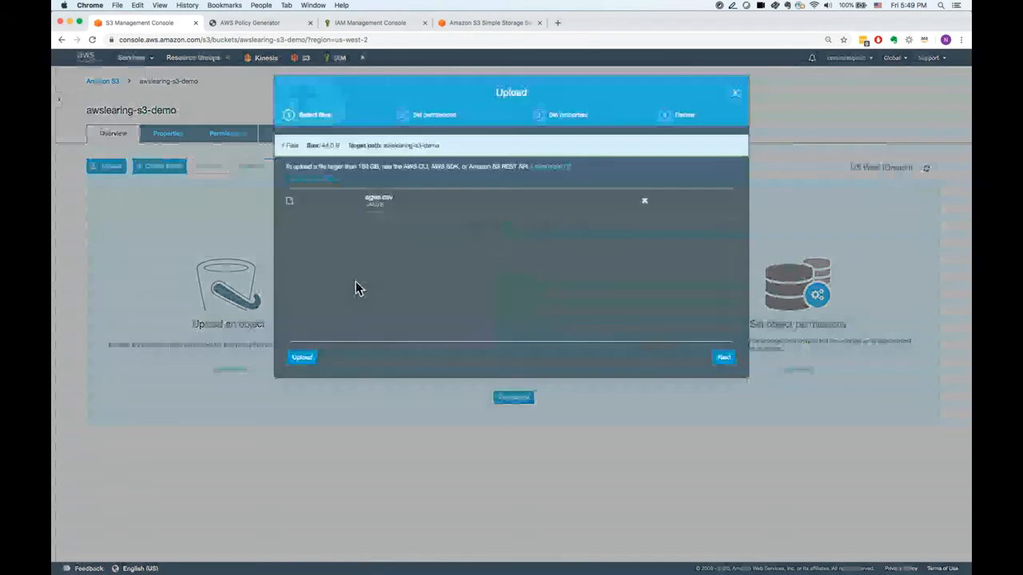
{"action": "left_click", "coordinate": [310, 359]}
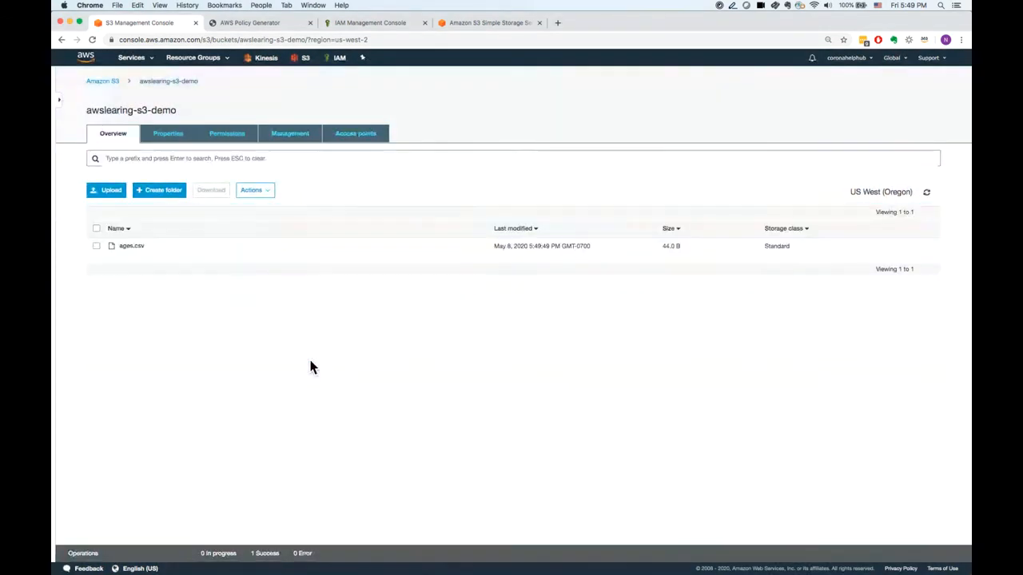
Check the details of the completed upload operation and dismiss its status entry.
{"action": "left_click", "coordinate": [271, 561]}
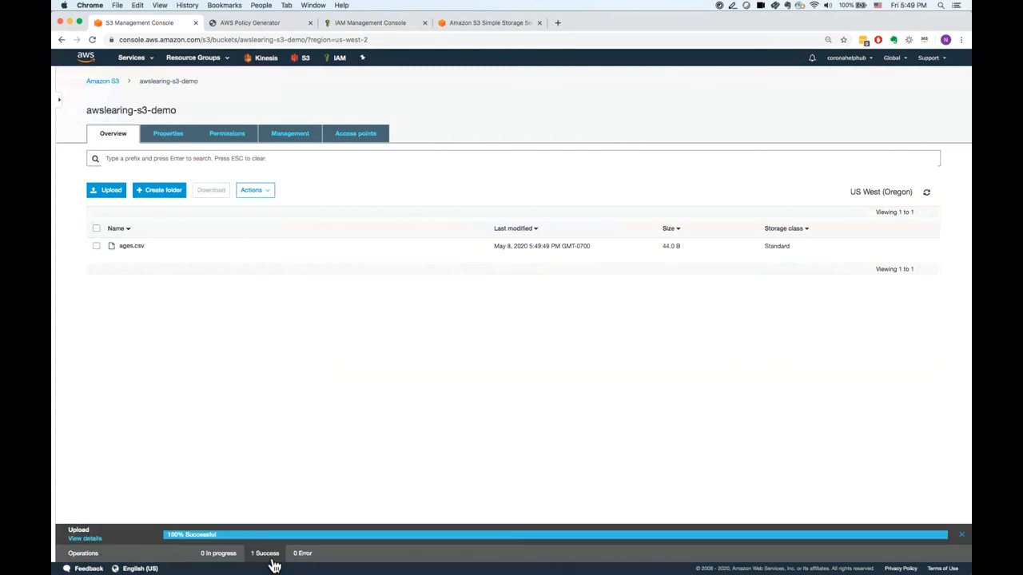
{"action": "left_click", "coordinate": [94, 540]}
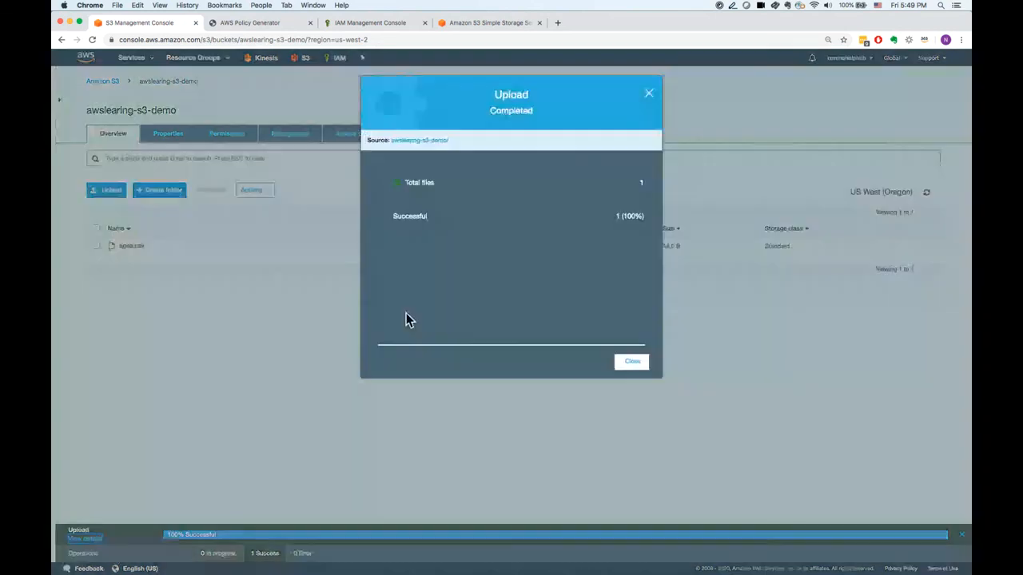
{"action": "left_click", "coordinate": [655, 101]}
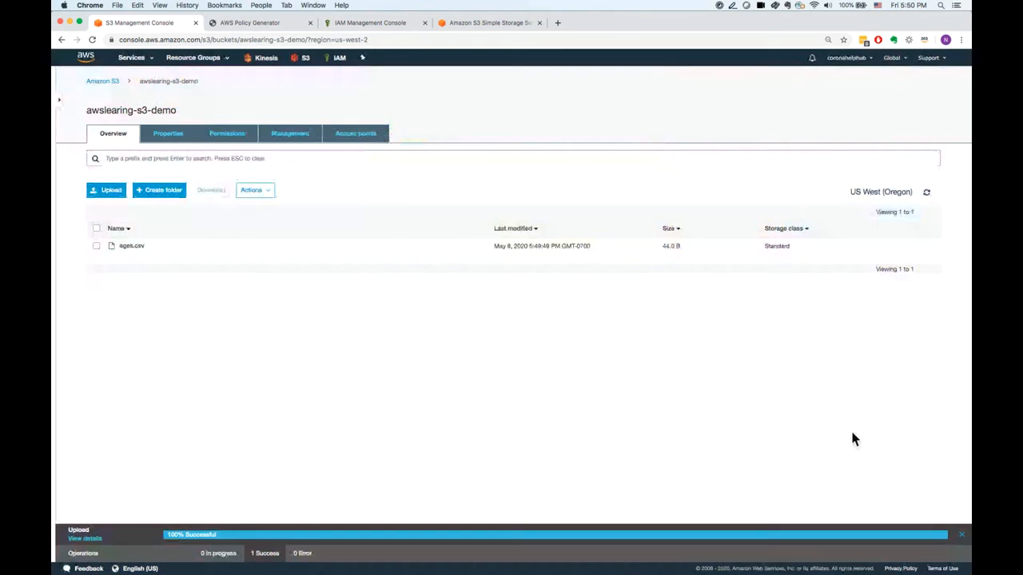
{"action": "left_click", "coordinate": [962, 534]}
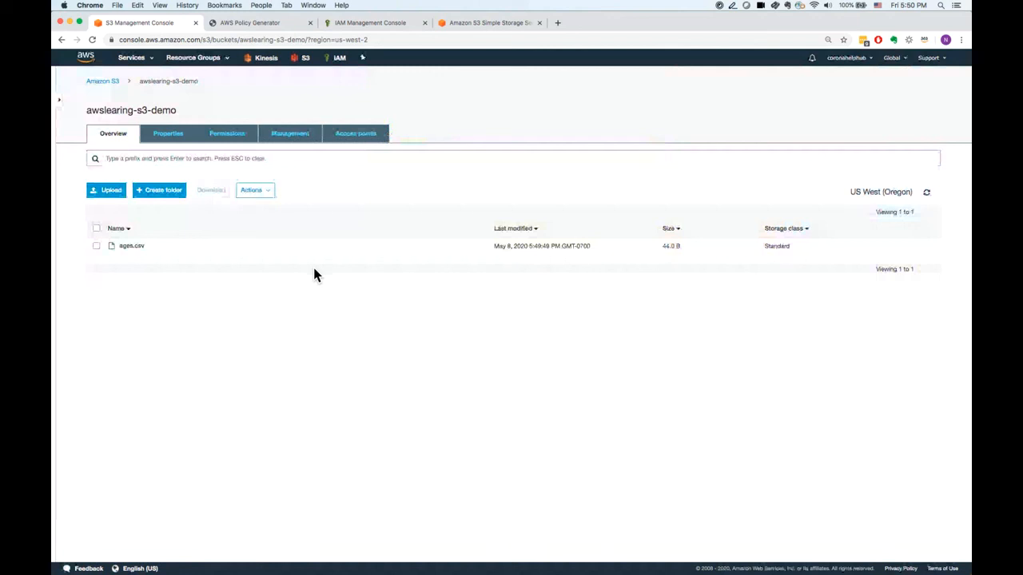
Open S3 Select for ages.csv and preview the file as comma-delimited, uncompressed CSV.
{"action": "left_click", "coordinate": [103, 254]}
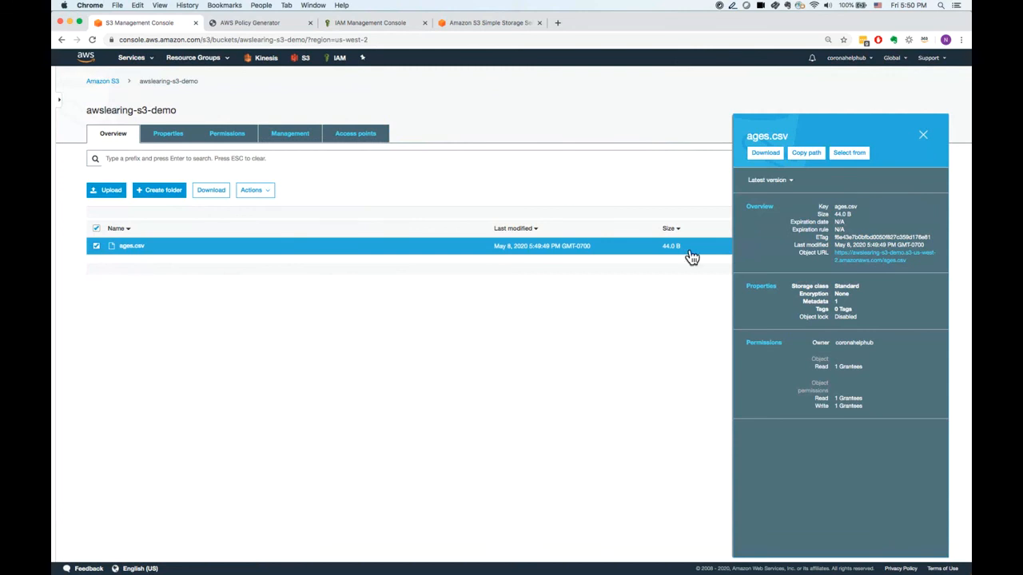
{"action": "left_click", "coordinate": [864, 159]}
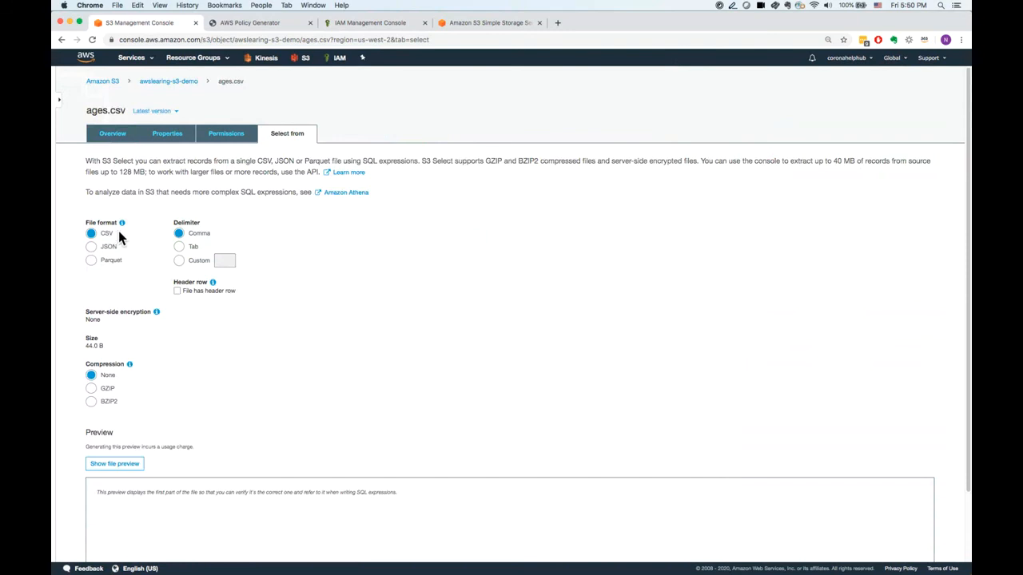
{"action": "left_click", "coordinate": [123, 472]}
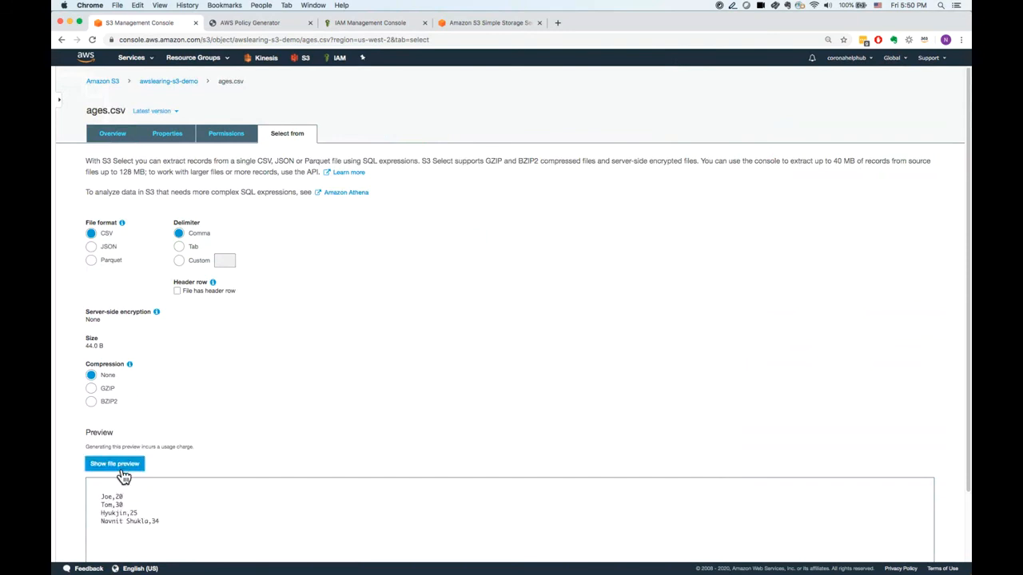
{"action": "left_click_drag", "start_coordinate": [101, 496], "coordinate": [178, 529]}
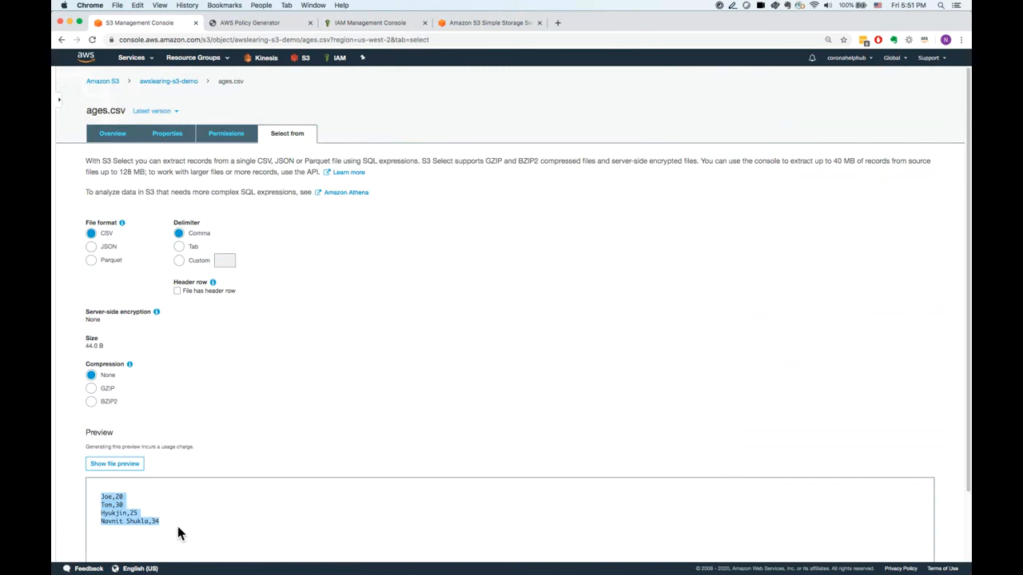
Replace the default SQL expression with the sample query "select s._1, s._2 from s3object s" and run it.
{"action": "left_click", "coordinate": [968, 516]}
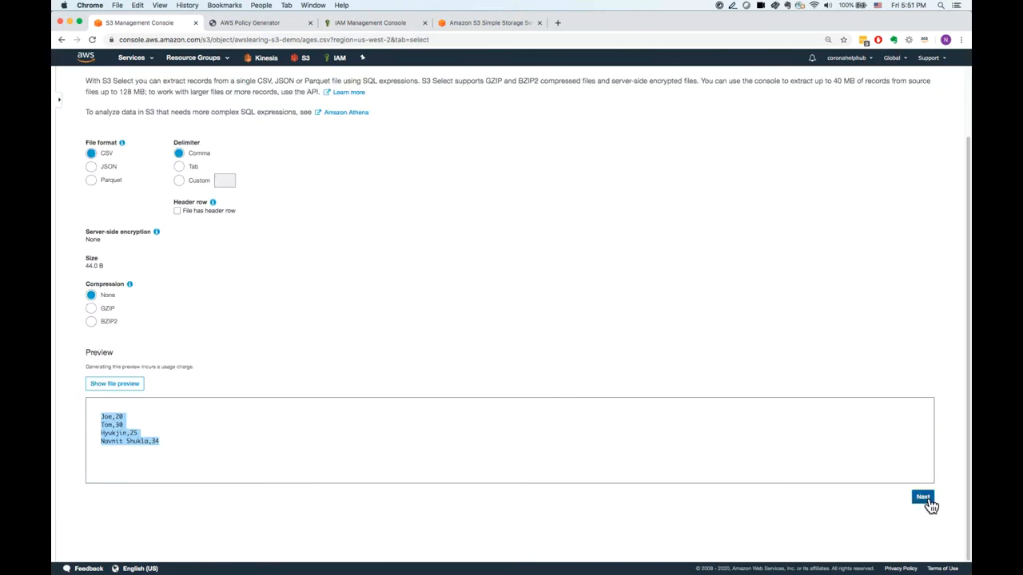
{"action": "left_click", "coordinate": [930, 505]}
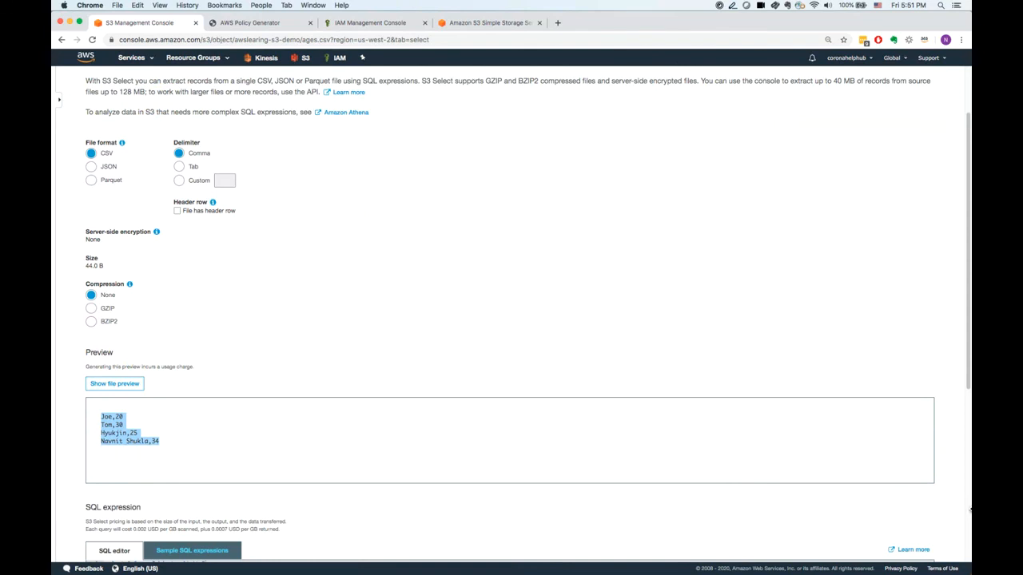
{"action": "scroll", "coordinate": [969, 387], "scroll_direction": "down", "scroll_amount": 1}
{"action": "scroll", "coordinate": [969, 390], "scroll_direction": "down", "scroll_amount": 5}
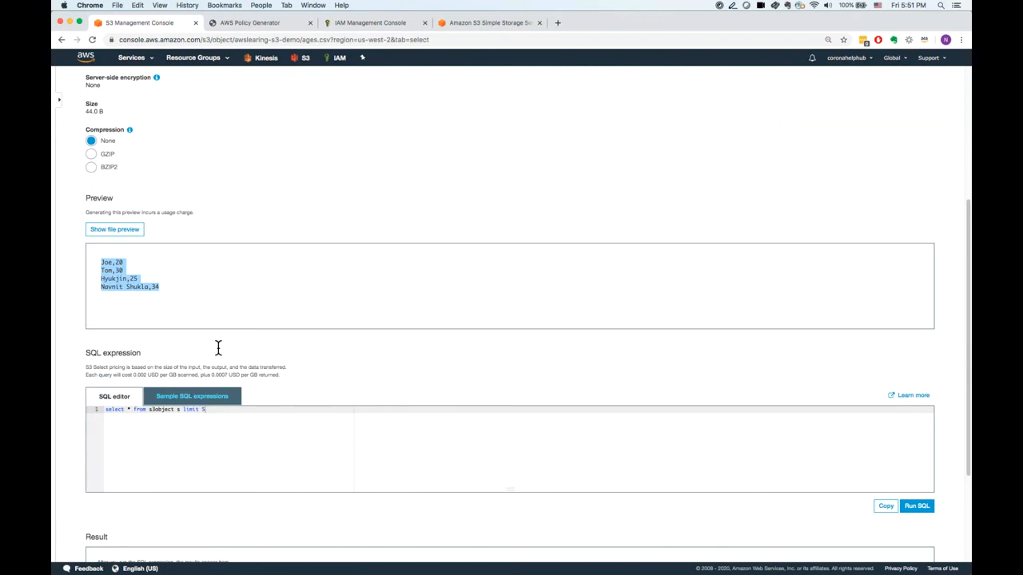
{"action": "left_click", "coordinate": [131, 412]}
{"action": "left_click", "coordinate": [178, 394]}
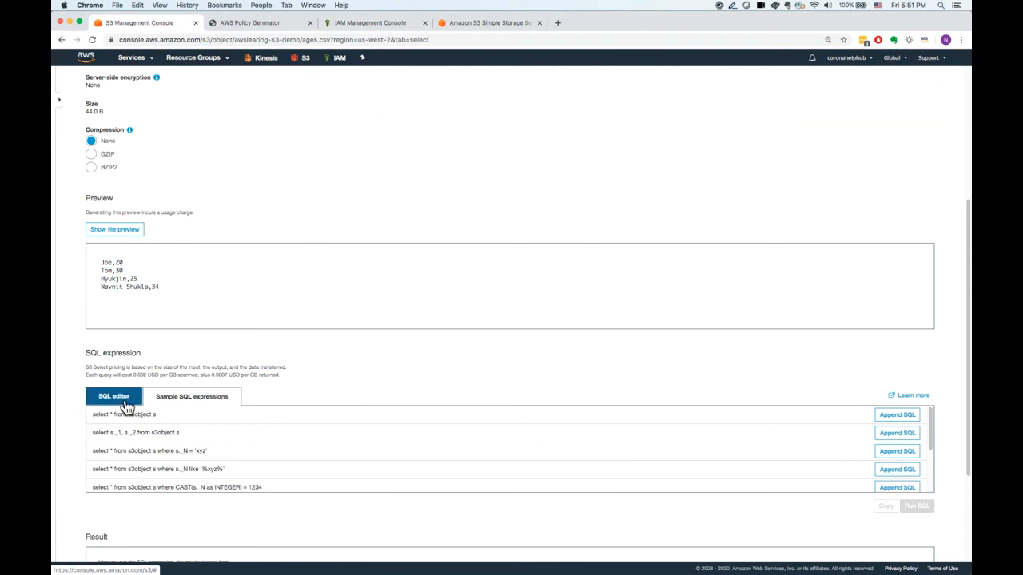
{"action": "left_click", "coordinate": [896, 432]}
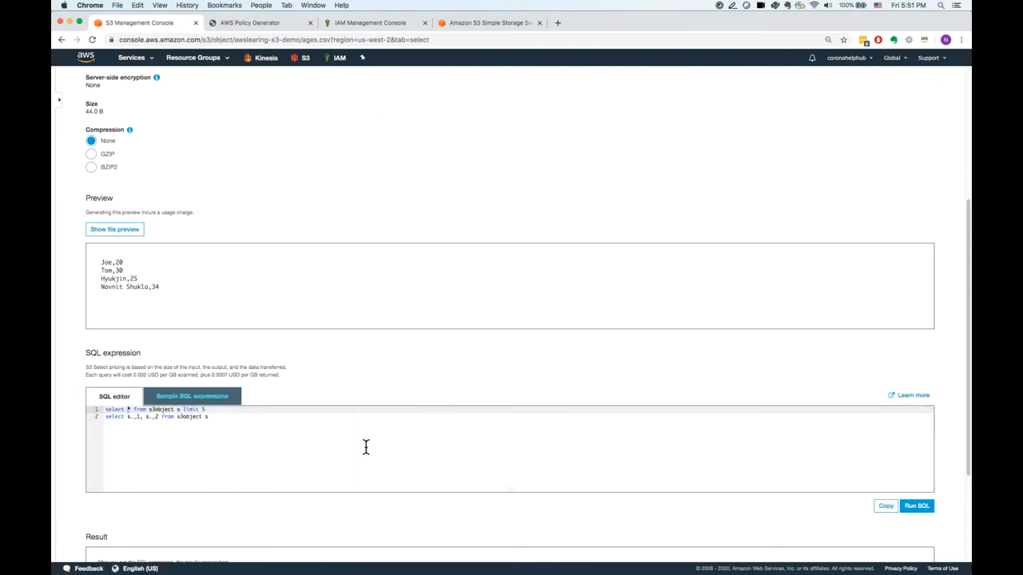
{"action": "left_click_drag", "start_coordinate": [218, 411], "coordinate": [80, 416]}
{"action": "key", "text": "BackSpace"}
{"action": "left_click", "coordinate": [931, 512]}
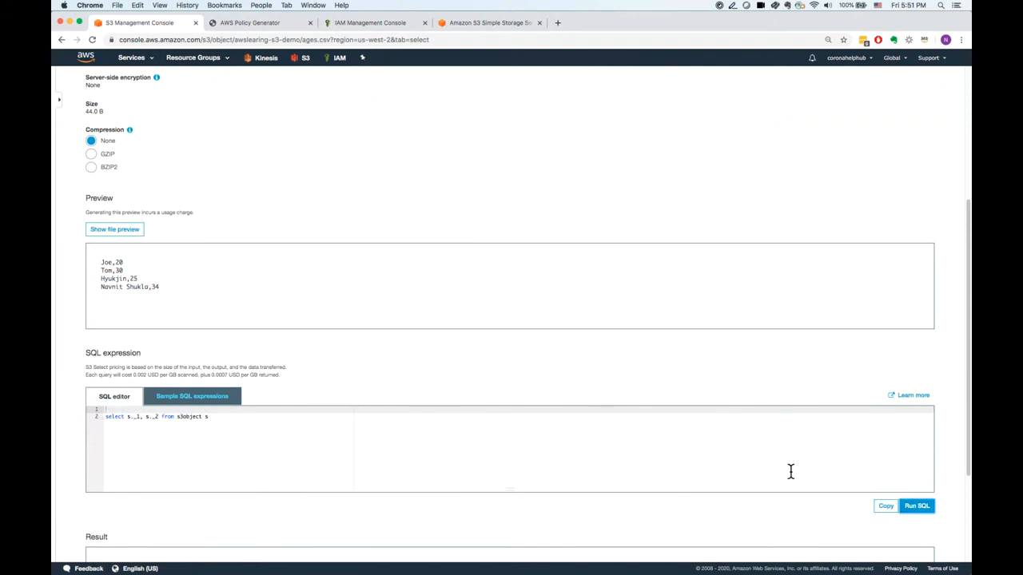
Reduce the query to "select s._1 from s3object s", run it, and compare the result with the file preview.
{"action": "left_click_drag", "start_coordinate": [967, 413], "coordinate": [918, 461]}
{"action": "left_click_drag", "start_coordinate": [164, 341], "coordinate": [141, 341]}
{"action": "key", "text": "BackSpace"}
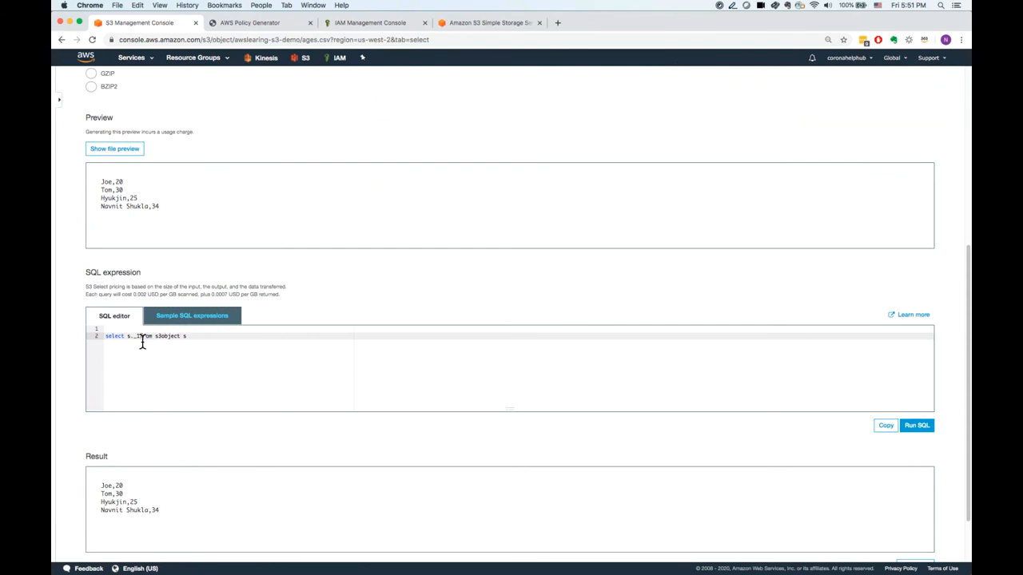
{"action": "left_click", "coordinate": [931, 432]}
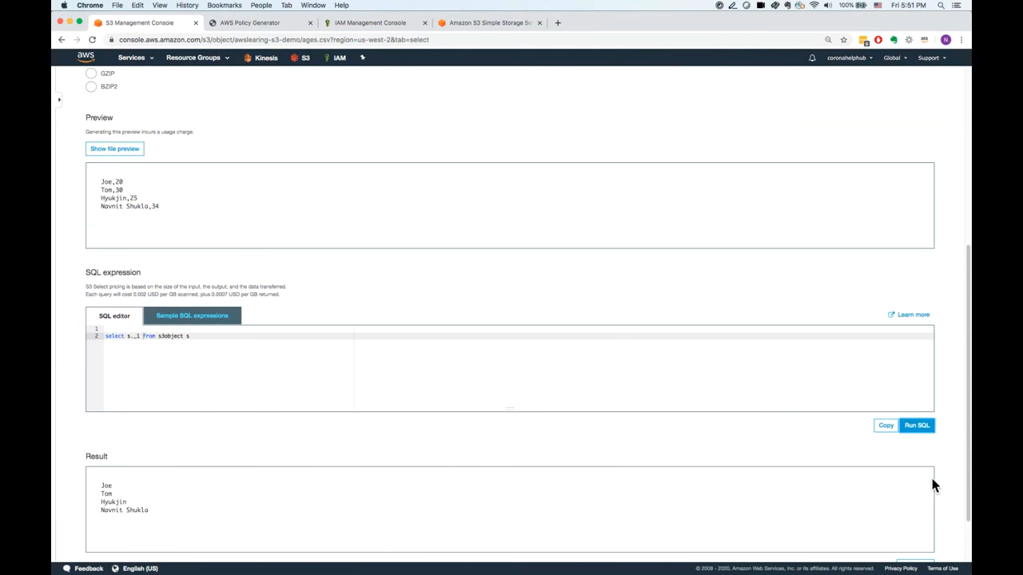
{"action": "scroll", "coordinate": [969, 474], "scroll_direction": "down", "scroll_amount": 3}
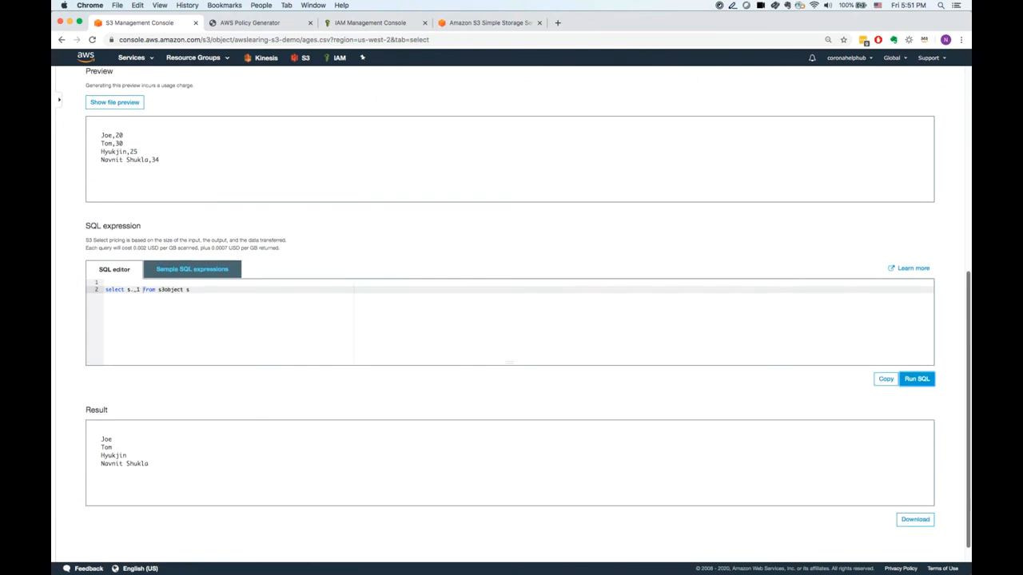
{"action": "scroll", "coordinate": [959, 431], "scroll_direction": "up", "scroll_amount": 3}
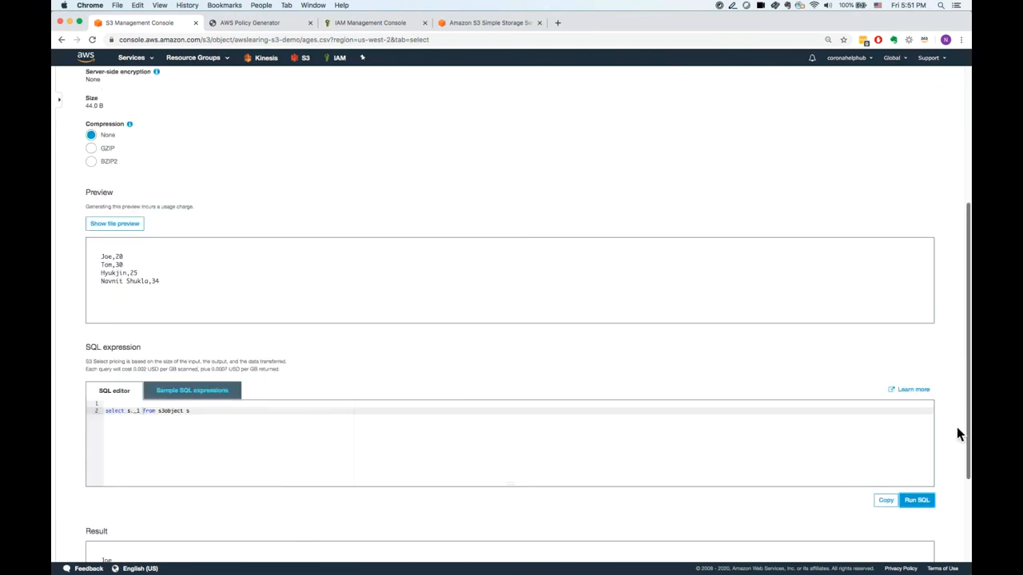
{"action": "scroll", "coordinate": [951, 399], "scroll_direction": "up", "scroll_amount": 2}
{"action": "scroll", "coordinate": [948, 383], "scroll_direction": "up", "scroll_amount": 5}
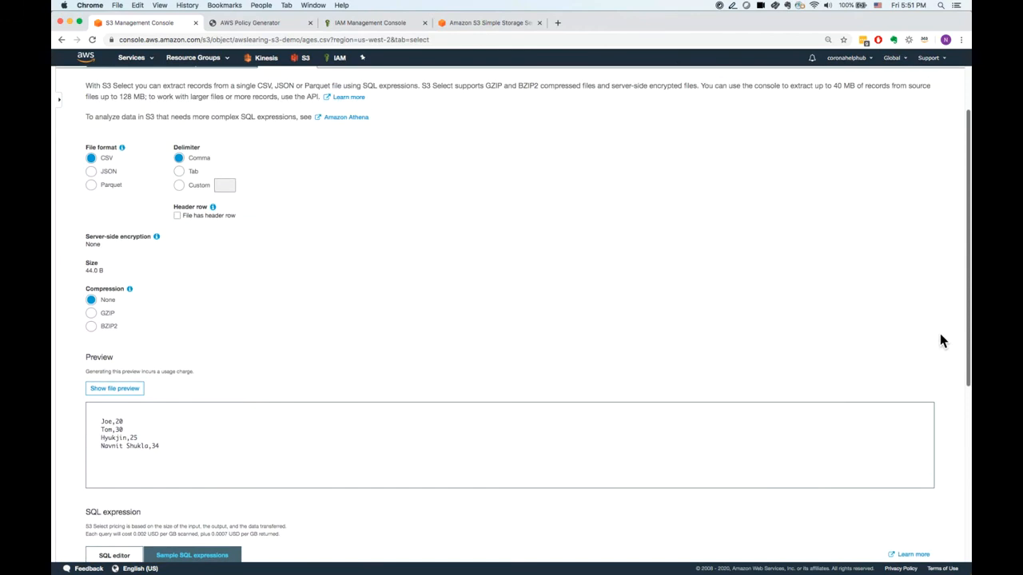
{"action": "scroll", "coordinate": [937, 307], "scroll_direction": "up", "scroll_amount": 1}
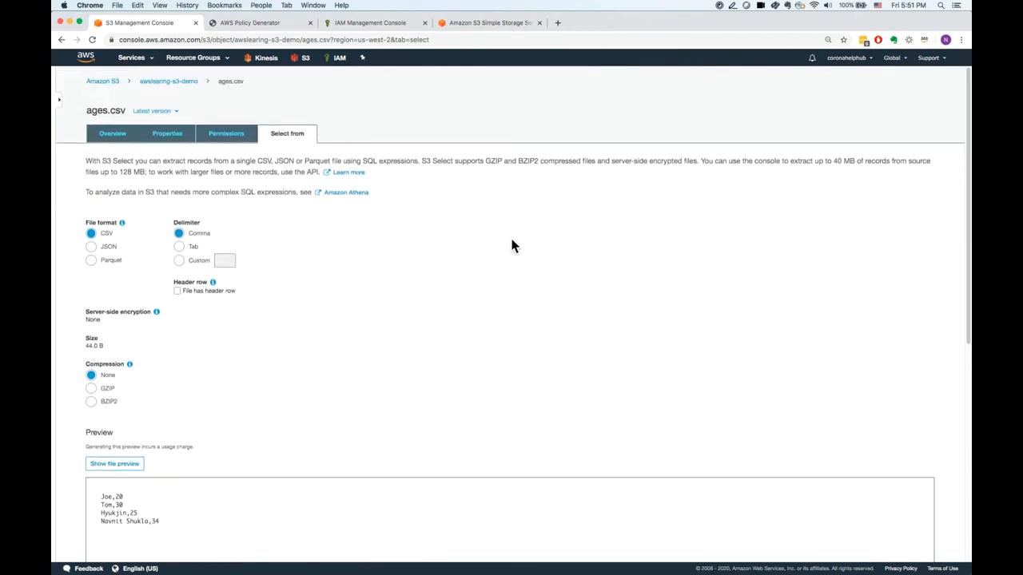
{"action": "scroll", "coordinate": [955, 400], "scroll_direction": "down", "scroll_amount": 10}
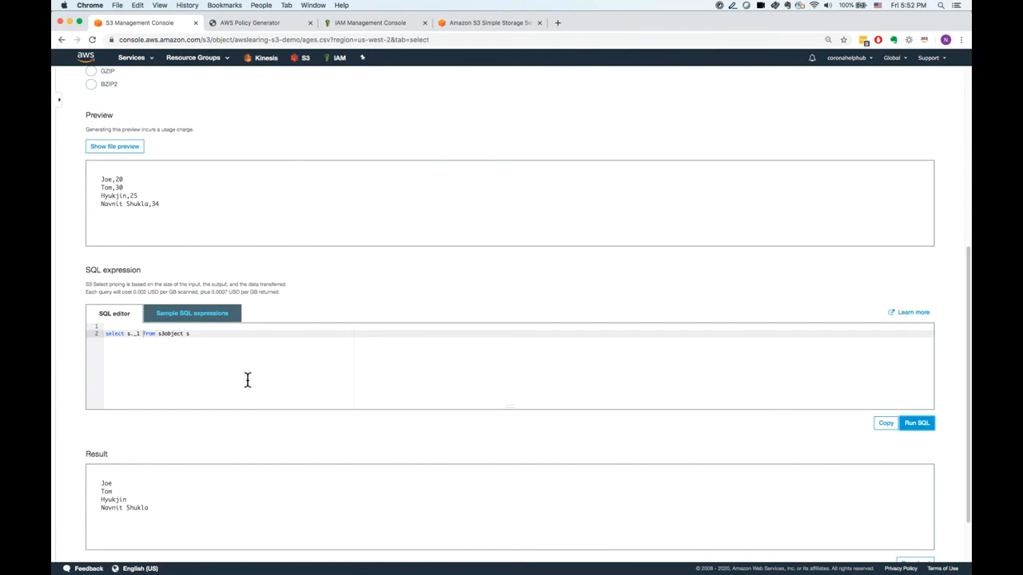
Change the selected column in the query to s._2 and run it.
{"action": "left_click", "coordinate": [138, 339]}
{"action": "key", "text": "BackSpace"}
{"action": "type", "text": "2"}
{"action": "left_click", "coordinate": [918, 426]}
{"action": "scroll", "coordinate": [955, 269], "scroll_direction": "up", "scroll_amount": 8}
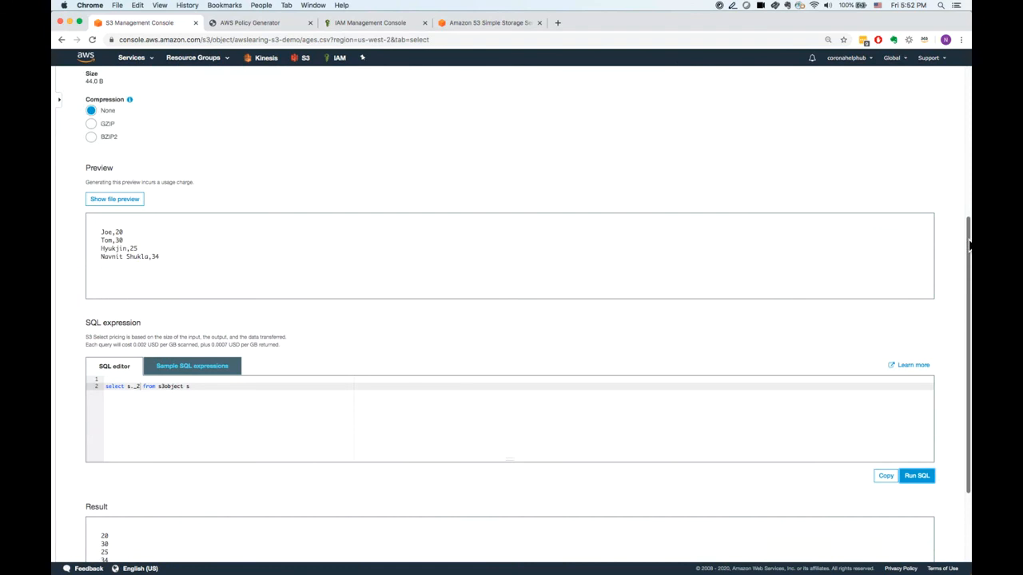
{"action": "scroll", "coordinate": [951, 112], "scroll_direction": "up", "scroll_amount": 1}
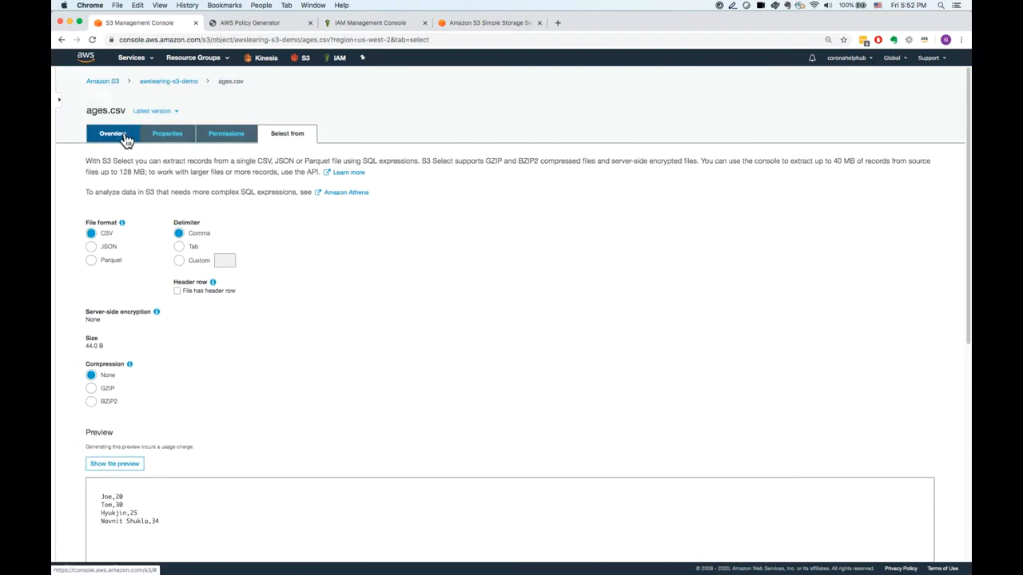
Return to the awslearing-s3-demo bucket and try to open ages.csv through its object URL.
{"action": "left_click", "coordinate": [120, 139]}
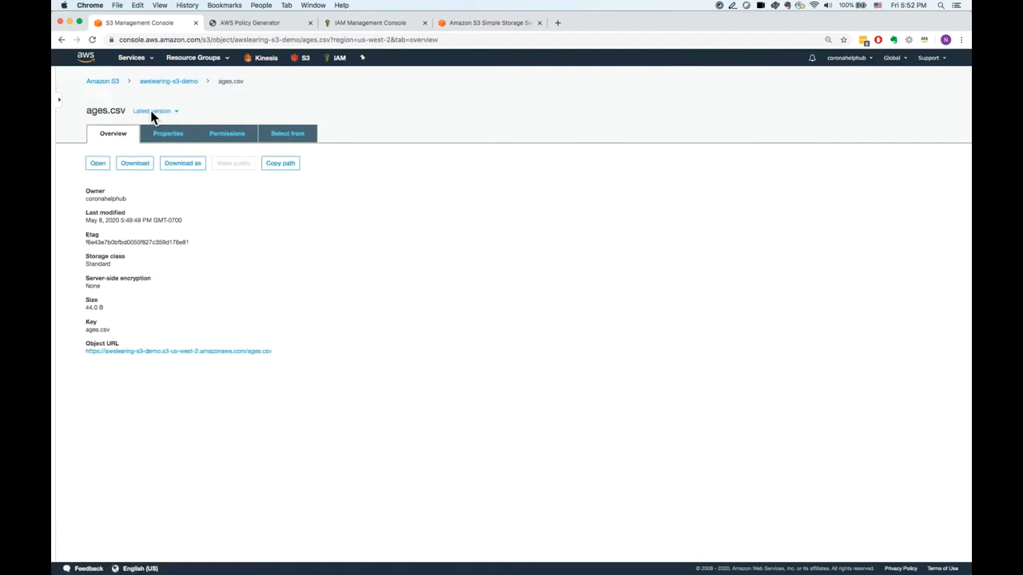
{"action": "left_click", "coordinate": [188, 87]}
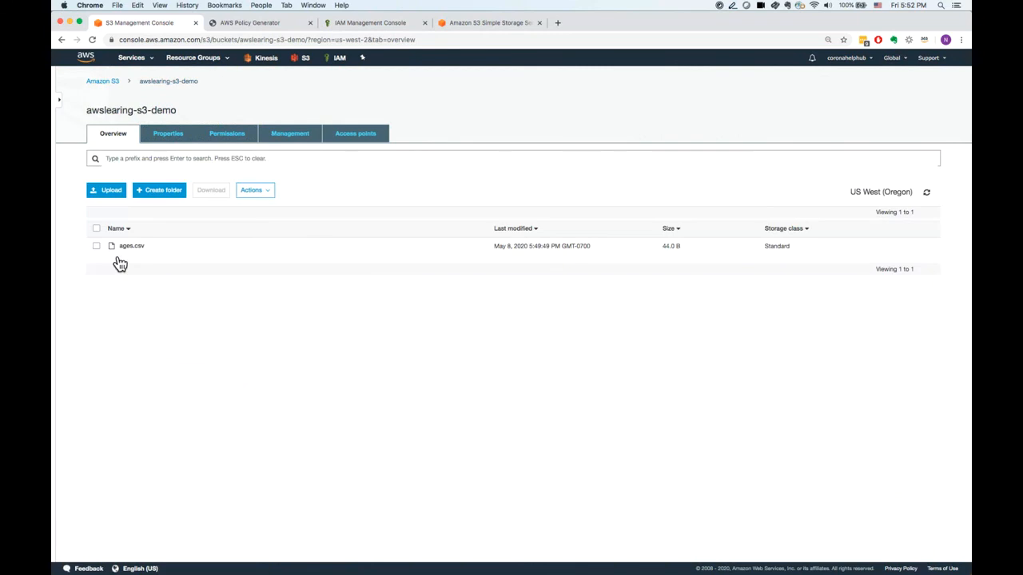
{"action": "left_click", "coordinate": [101, 252]}
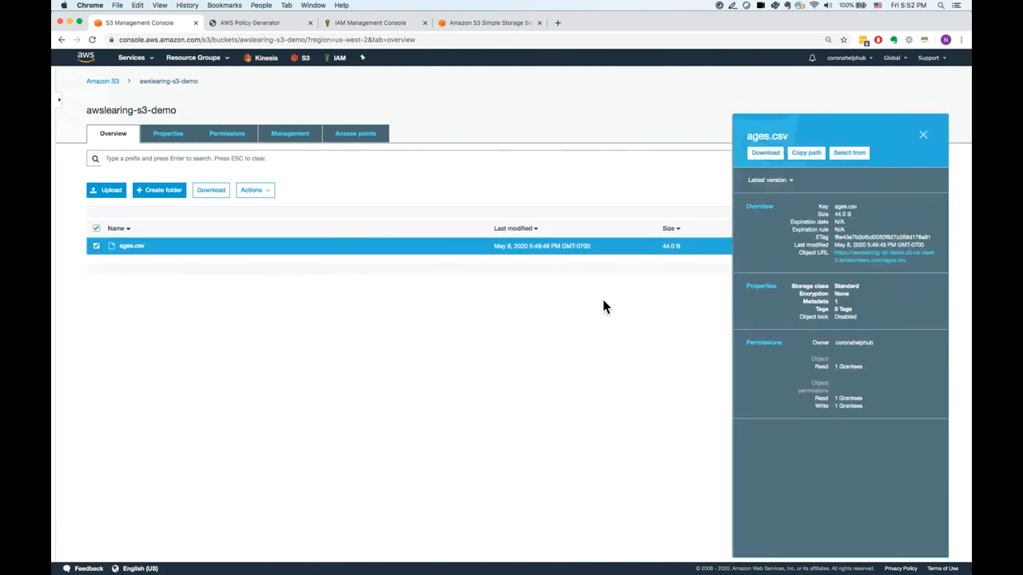
{"action": "left_click", "coordinate": [879, 264]}
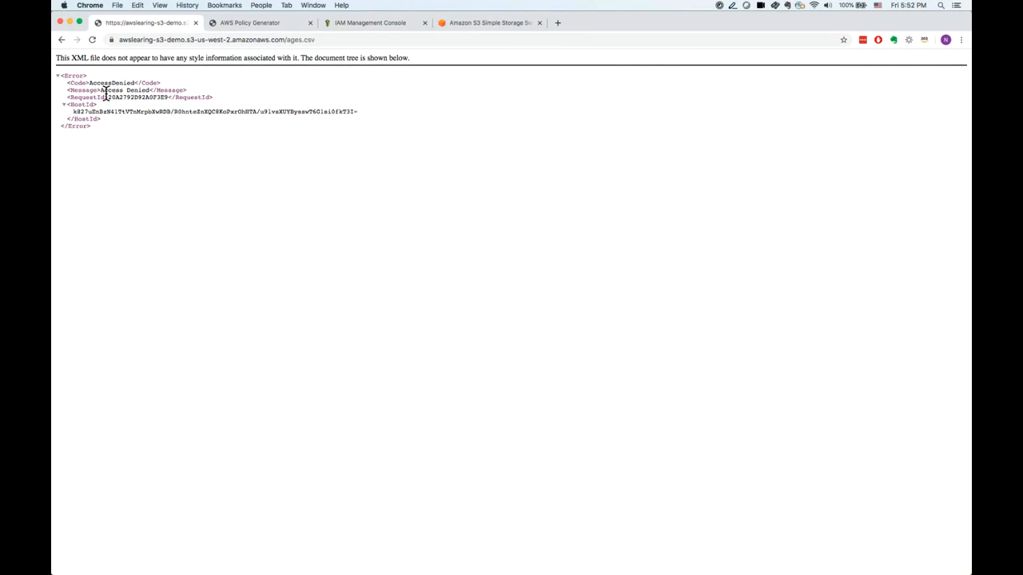
Read the object URL's response message and go back to the object list of awslearing-s3-demo.
{"action": "left_click_drag", "start_coordinate": [101, 91], "coordinate": [177, 93]}
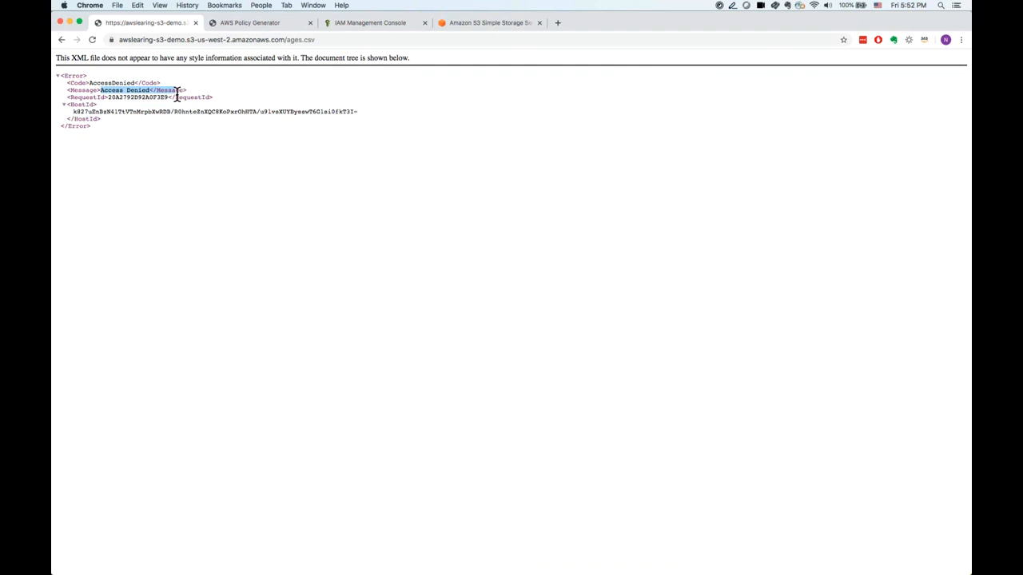
{"action": "left_click", "coordinate": [64, 45]}
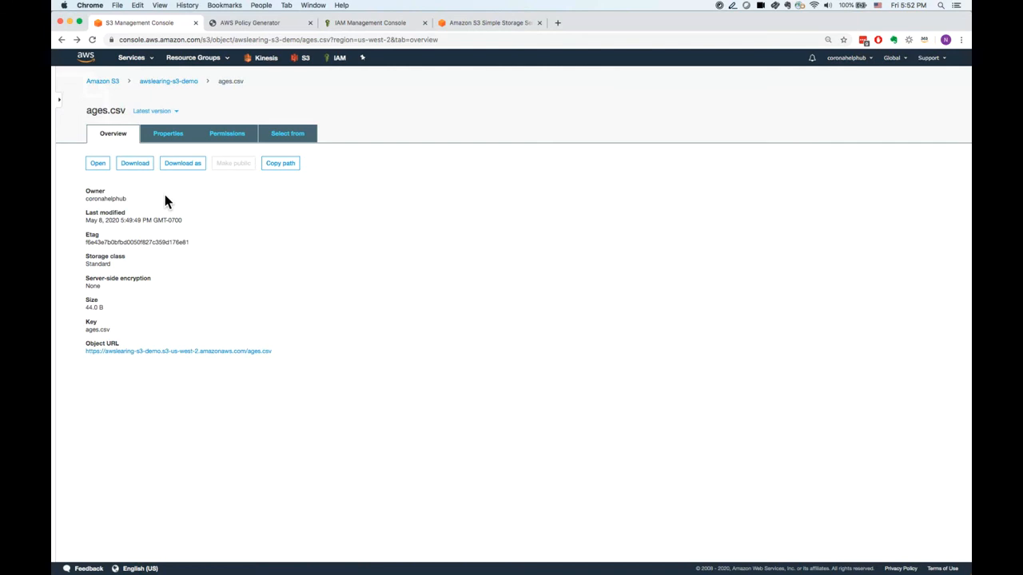
{"action": "left_click", "coordinate": [164, 83]}
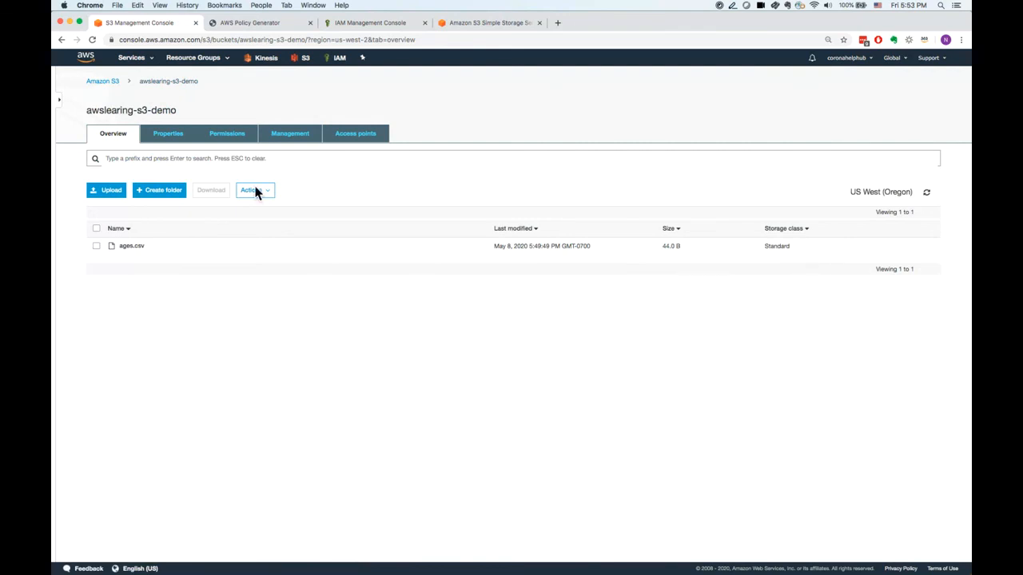
Check the access status of awslearing-s3-demo in the bucket list and reopen the bucket's object list.
{"action": "left_click", "coordinate": [349, 258]}
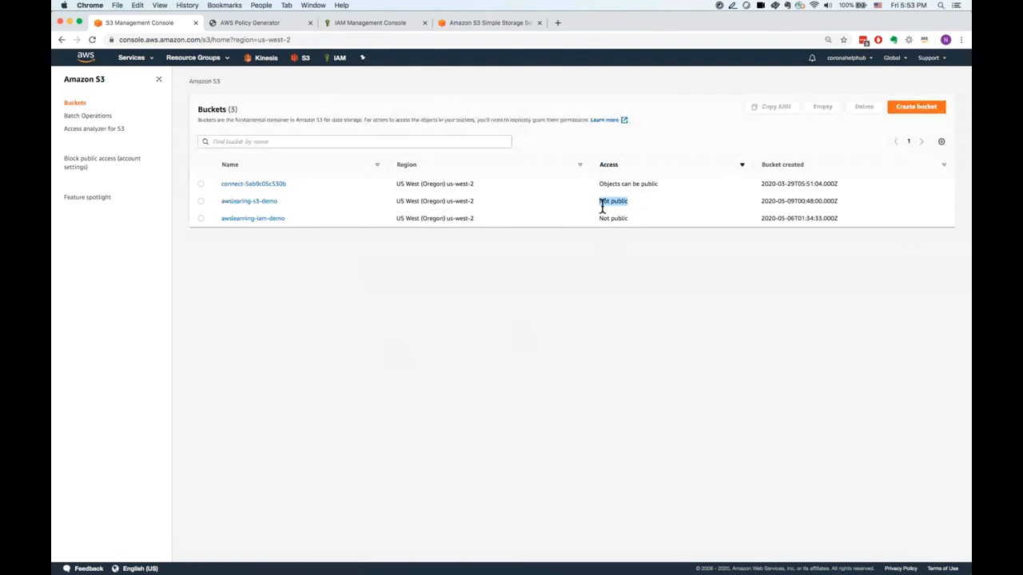
{"action": "left_click", "coordinate": [201, 202]}
{"action": "left_click", "coordinate": [247, 204]}
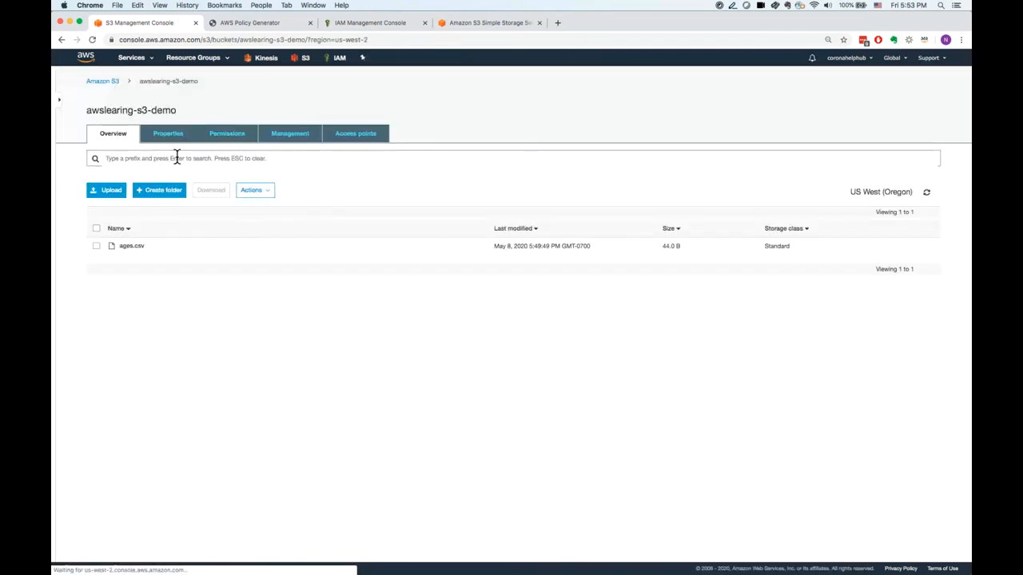
{"action": "left_click", "coordinate": [102, 251]}
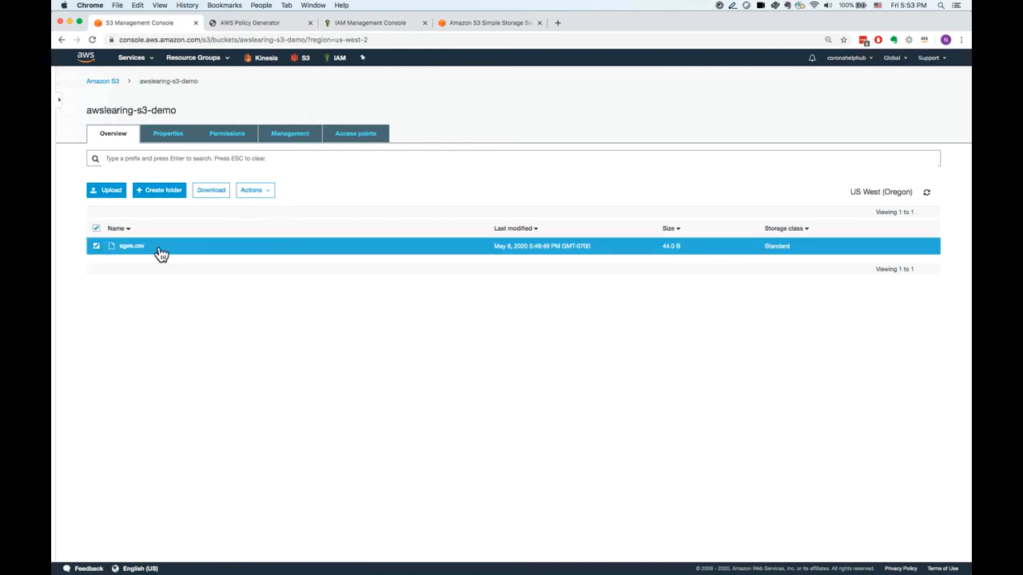
{"action": "left_click", "coordinate": [100, 250]}
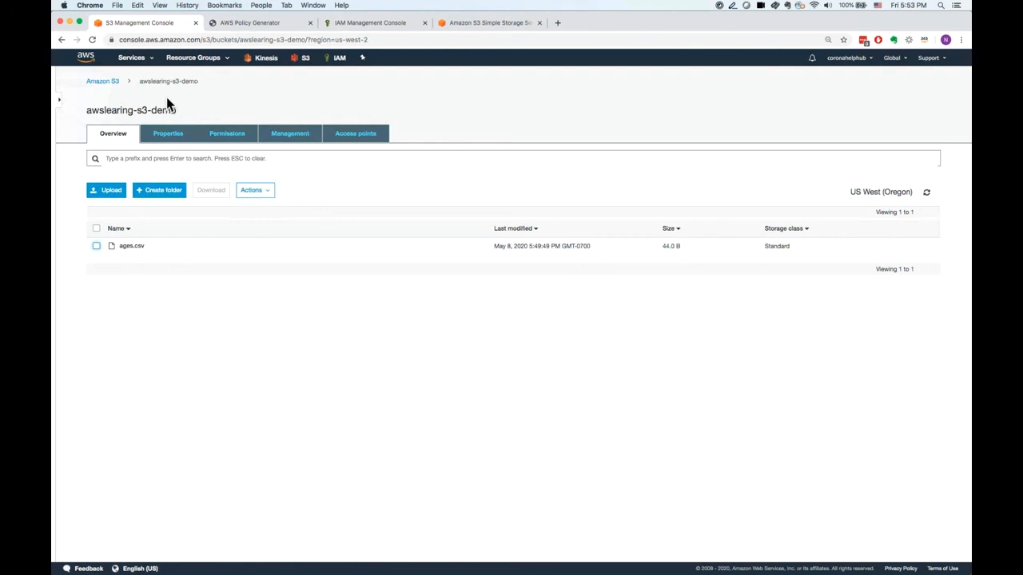
Examine the object URL in the details of ages.csv and return to the bucket's object list.
{"action": "left_click_drag", "start_coordinate": [143, 83], "coordinate": [197, 84]}
{"action": "left_click", "coordinate": [105, 252]}
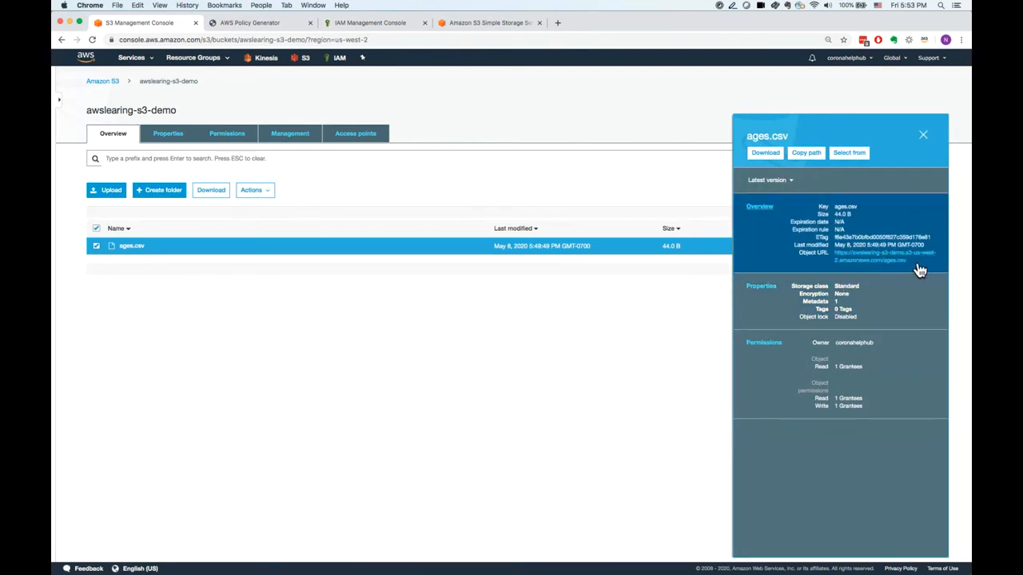
{"action": "left_click_drag", "start_coordinate": [919, 269], "coordinate": [885, 266]}
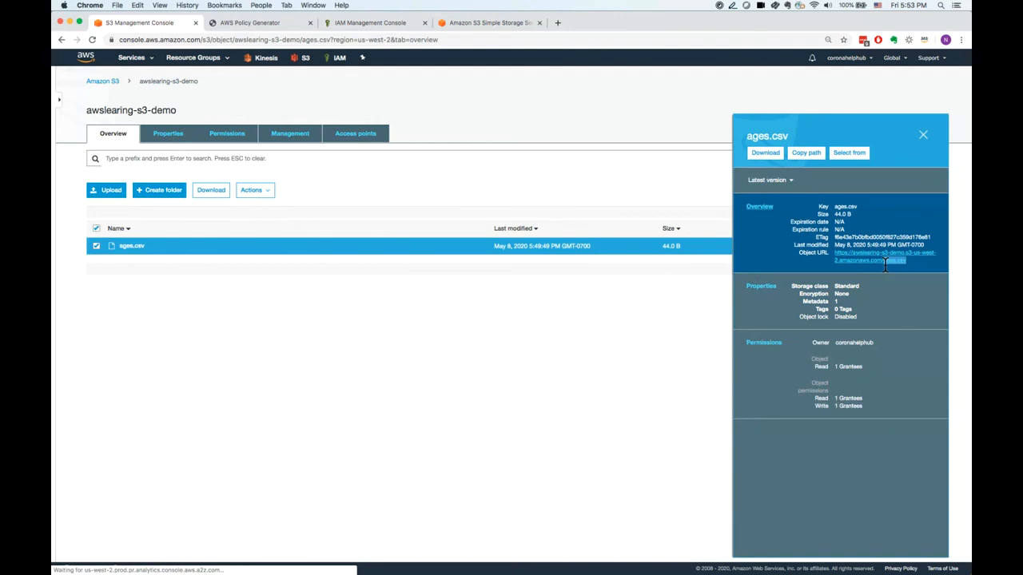
{"action": "left_click", "coordinate": [885, 266]}
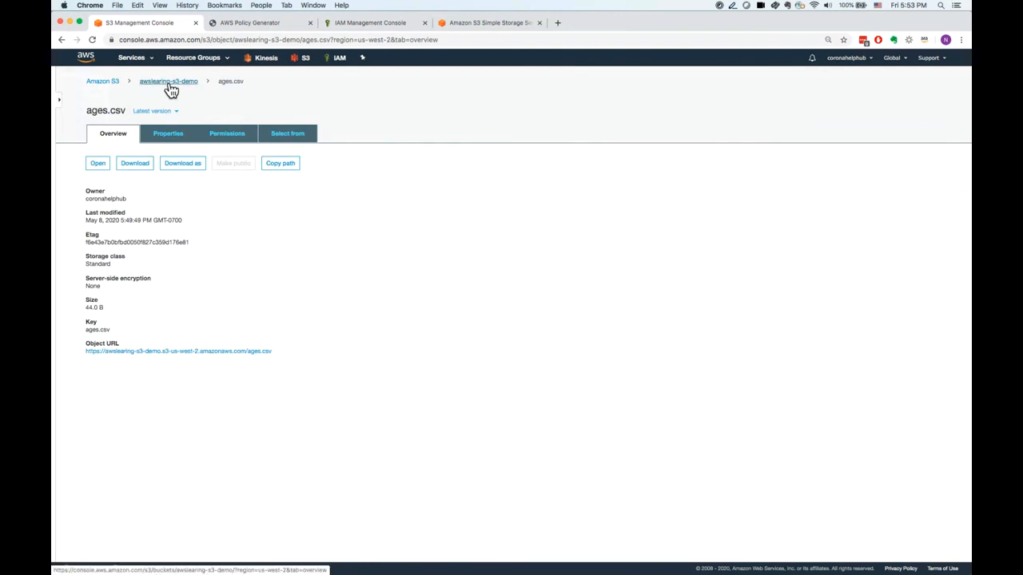
{"action": "left_click", "coordinate": [62, 39]}
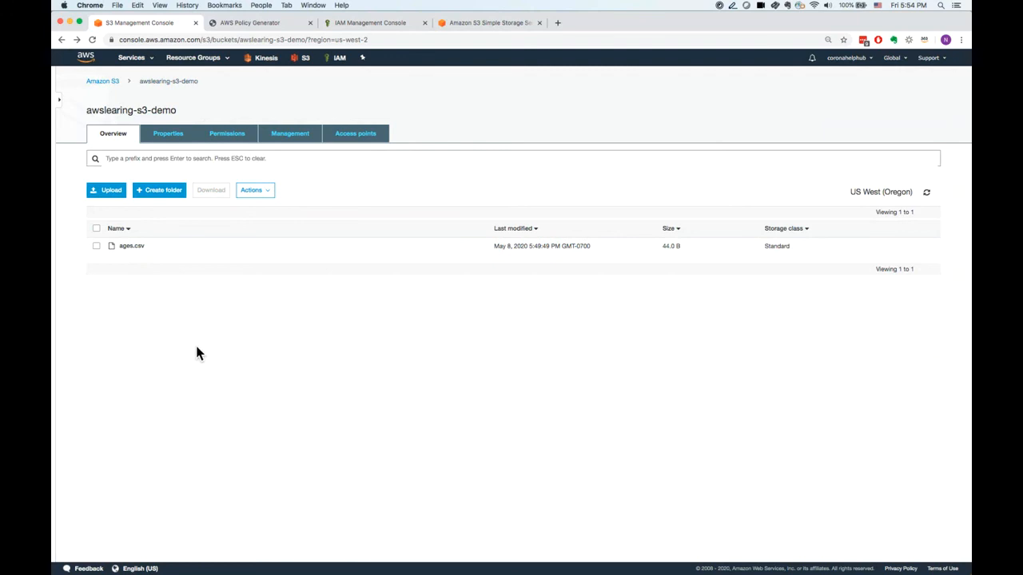
Create a folder named newfolder in awslearing-s3-demo with the encryption setting None (Use bucket settings).
{"action": "left_click", "coordinate": [165, 195]}
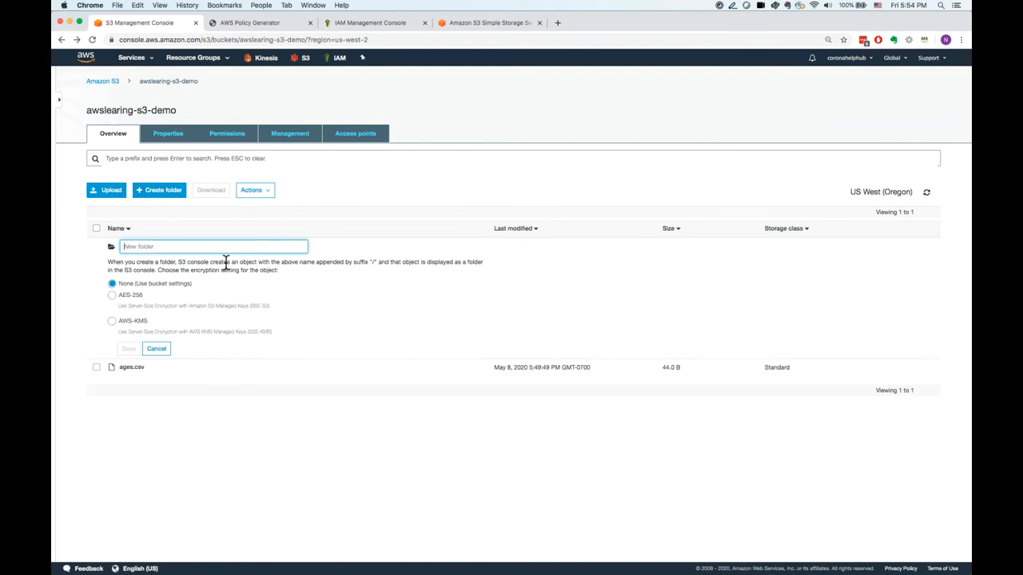
{"action": "type", "text": "newfil"}
{"action": "type", "text": "older"}
{"action": "left_click", "coordinate": [130, 349]}
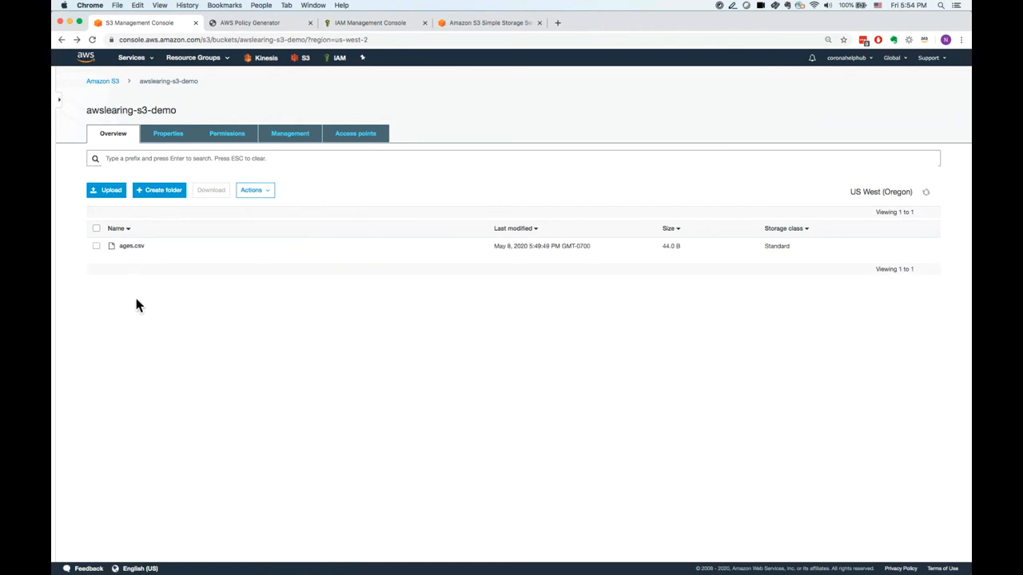
Open newfolder, add ages.csv to a new upload there and continue to its permissions.
{"action": "left_click", "coordinate": [134, 246]}
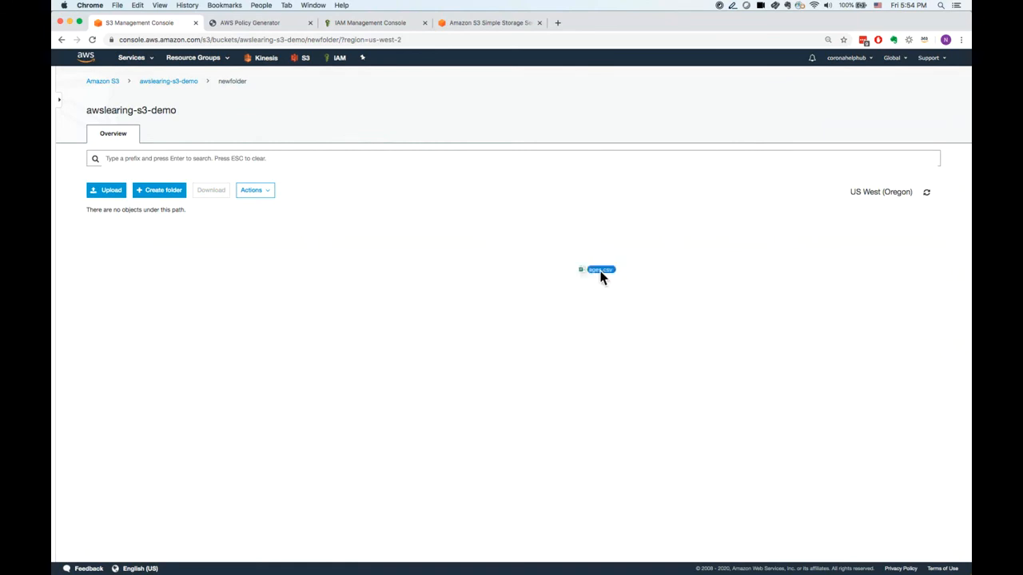
{"action": "left_click_drag", "start_coordinate": [639, 219], "coordinate": [592, 286]}
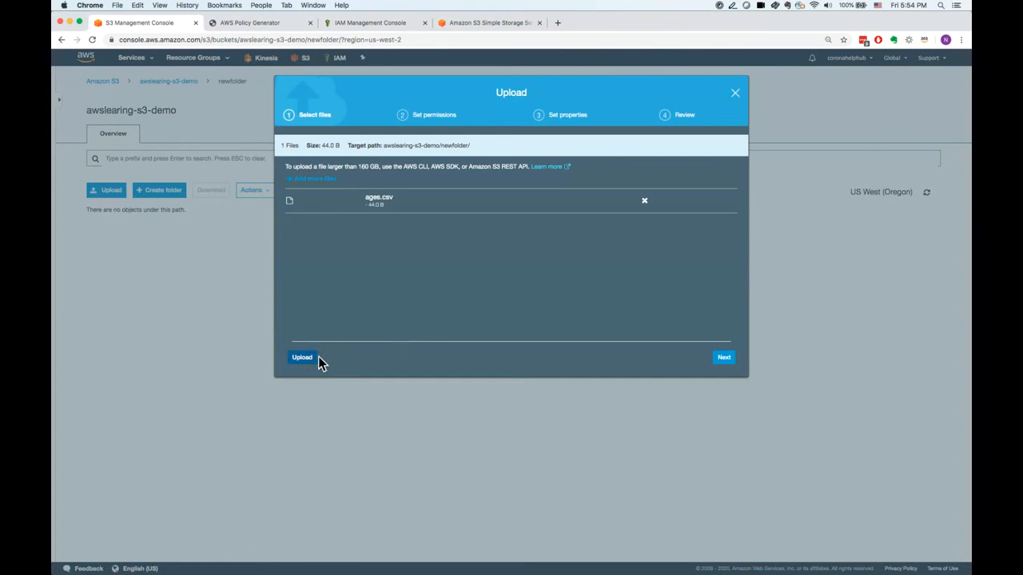
{"action": "left_click", "coordinate": [725, 358]}
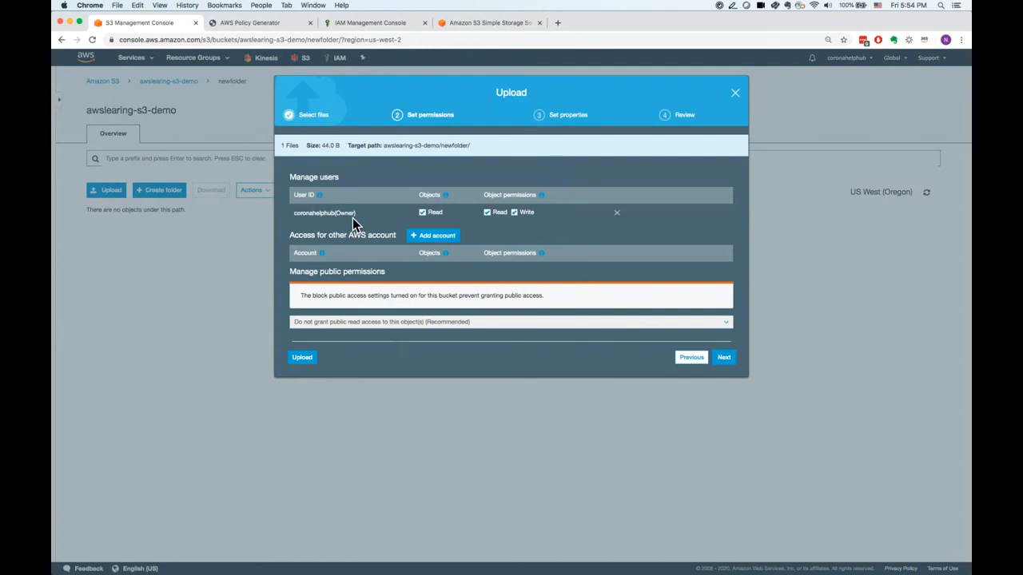
{"action": "left_click", "coordinate": [426, 241]}
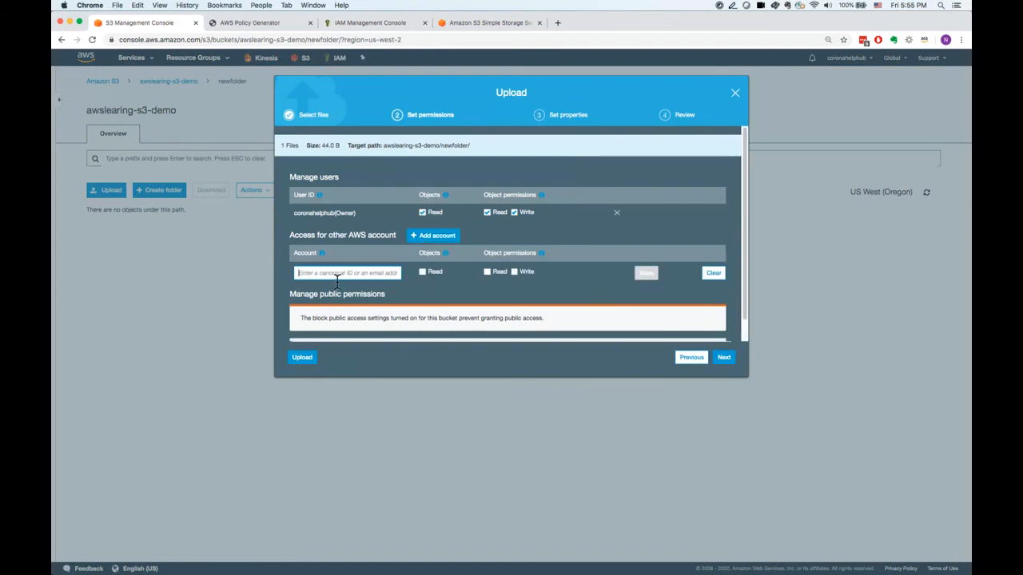
{"action": "left_click", "coordinate": [382, 273]}
{"action": "left_click", "coordinate": [714, 277]}
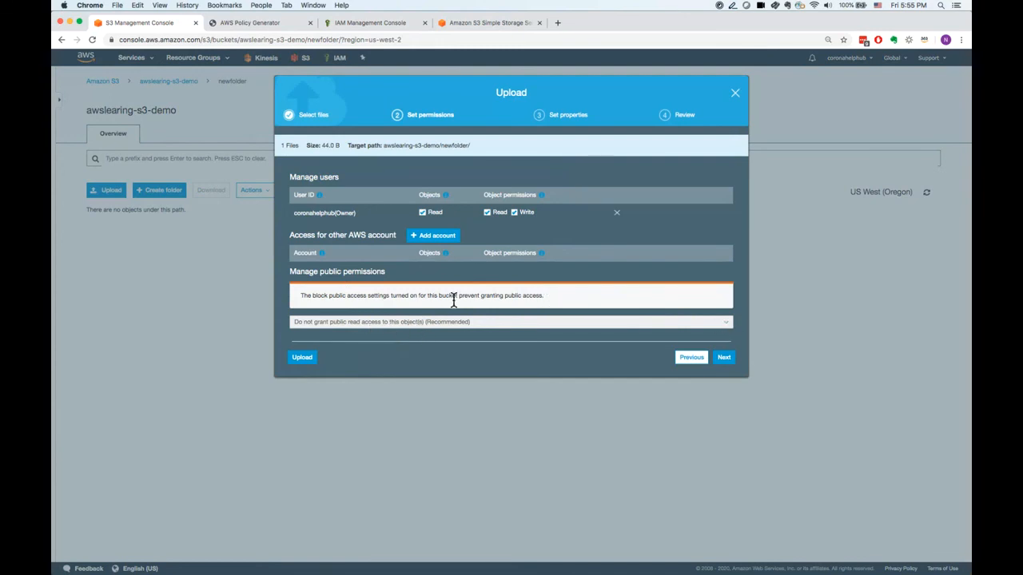
Read the block public access notice and continue to the upload's properties without granting public read access.
{"action": "left_click_drag", "start_coordinate": [360, 296], "coordinate": [431, 297]}
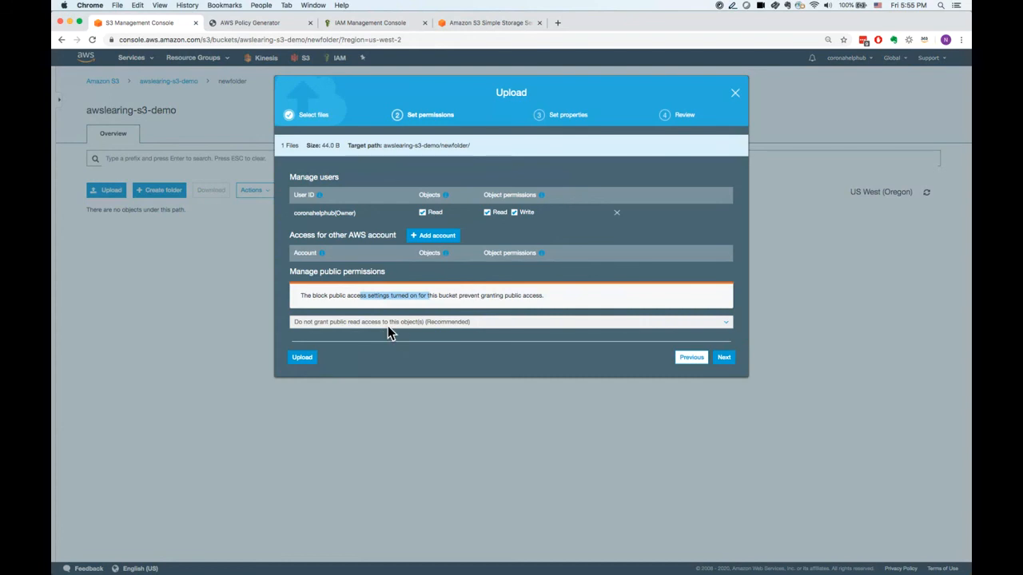
{"action": "left_click", "coordinate": [466, 296]}
{"action": "left_click_drag", "start_coordinate": [432, 296], "coordinate": [508, 299]}
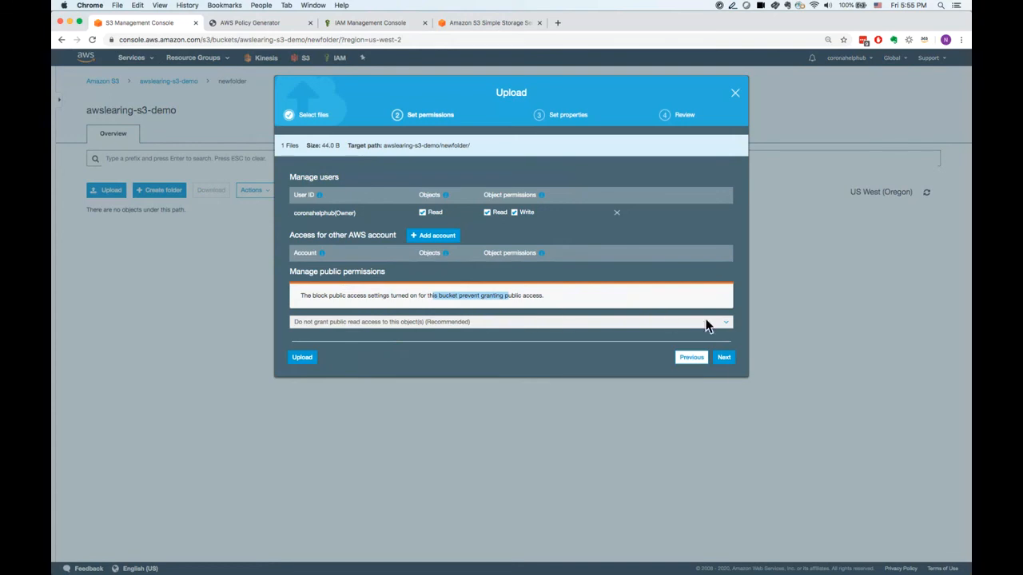
{"action": "left_click", "coordinate": [724, 358]}
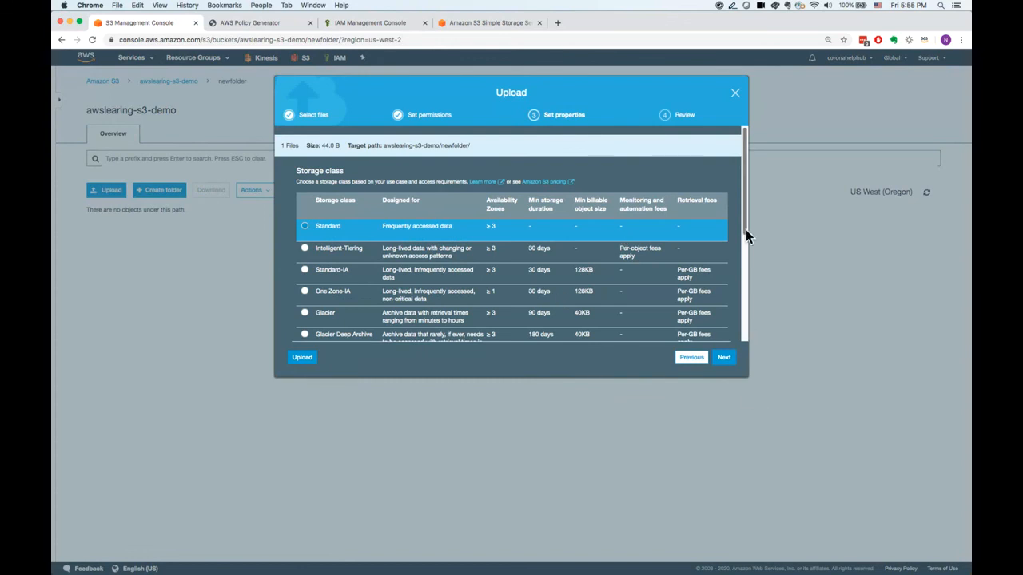
Examine the available storage classes and the encryption, metadata and tag options for the upload.
{"action": "mouse_move", "coordinate": [746, 231]}
{"action": "left_mouse_down"}
{"action": "mouse_move", "coordinate": [751, 293]}
{"action": "mouse_move", "coordinate": [750, 215]}
{"action": "left_mouse_up"}
{"action": "left_click_drag", "start_coordinate": [746, 218], "coordinate": [746, 232]}
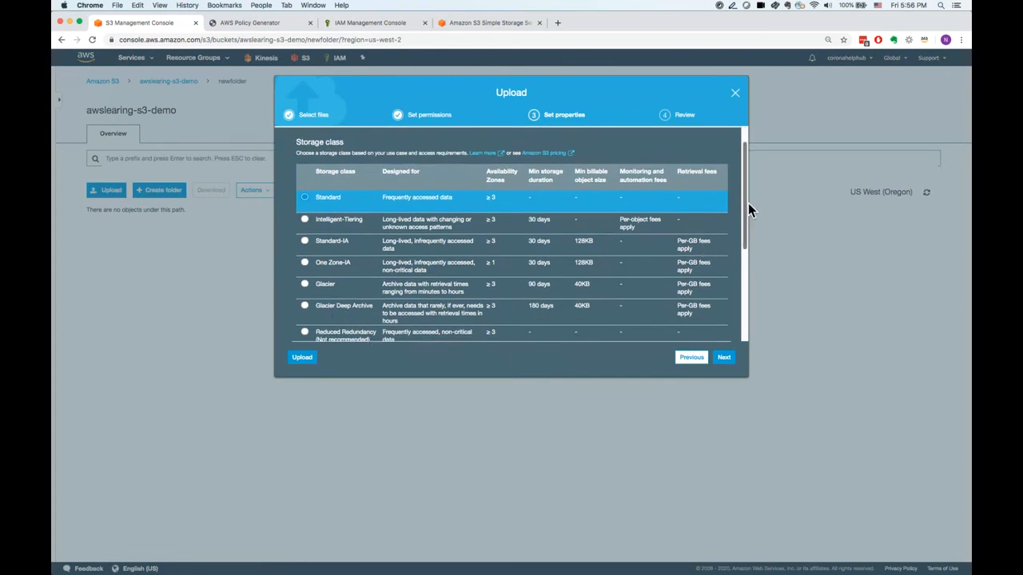
{"action": "scroll", "coordinate": [748, 203], "scroll_direction": "down", "scroll_amount": 2}
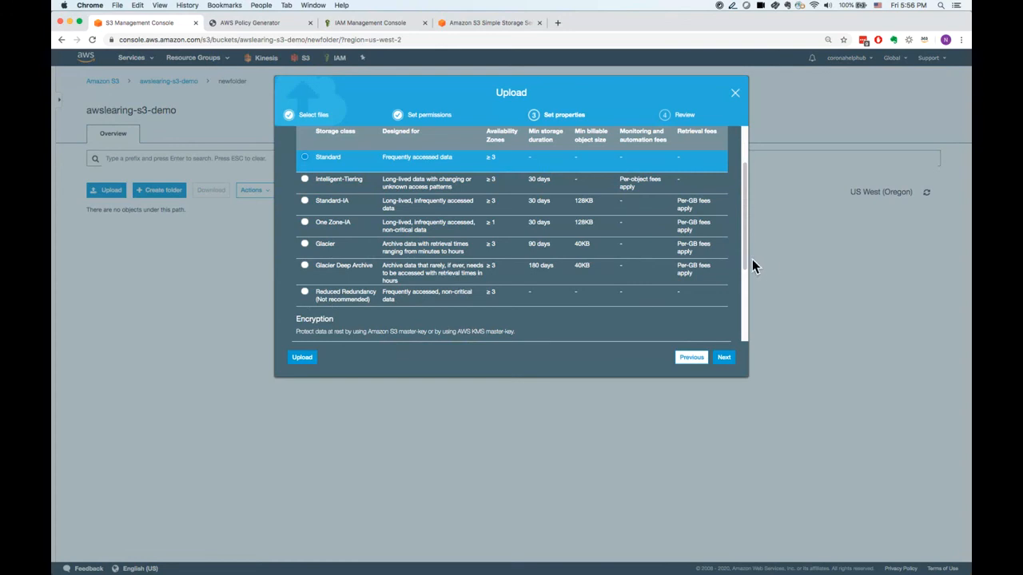
{"action": "left_click_drag", "start_coordinate": [747, 268], "coordinate": [749, 310]}
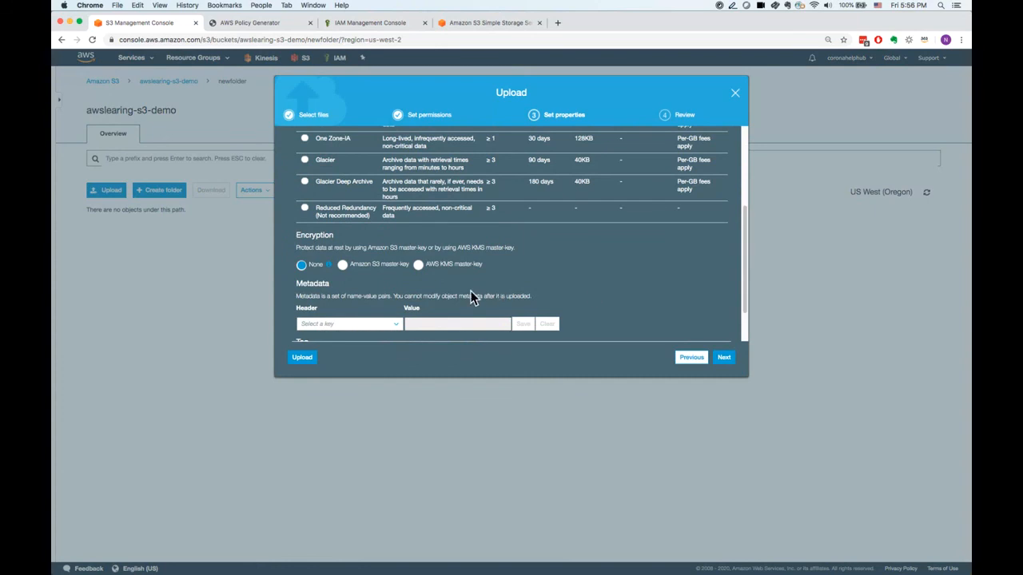
{"action": "left_click_drag", "start_coordinate": [745, 243], "coordinate": [748, 274]}
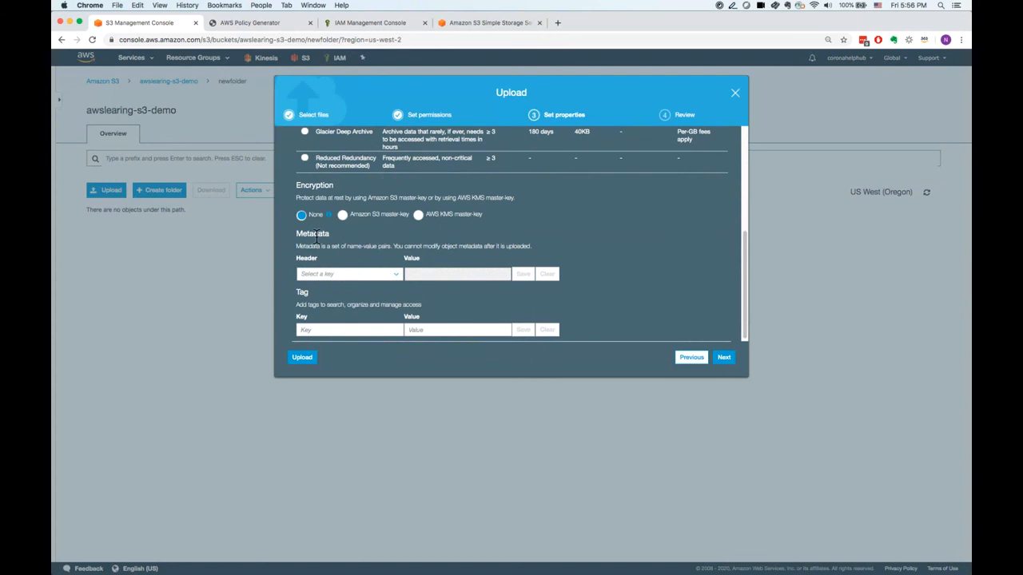
Try the Amazon S3 master-key and AWS KMS master-key (aws/s3) encryption options and set encryption back to None.
{"action": "left_click", "coordinate": [344, 217]}
{"action": "left_click", "coordinate": [423, 219]}
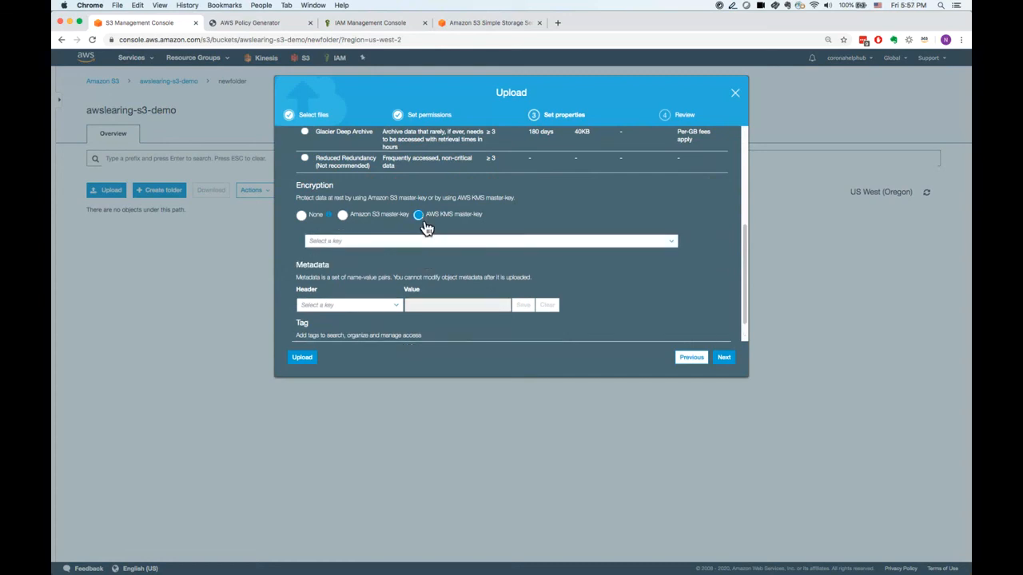
{"action": "left_click", "coordinate": [411, 242]}
{"action": "left_click", "coordinate": [402, 257]}
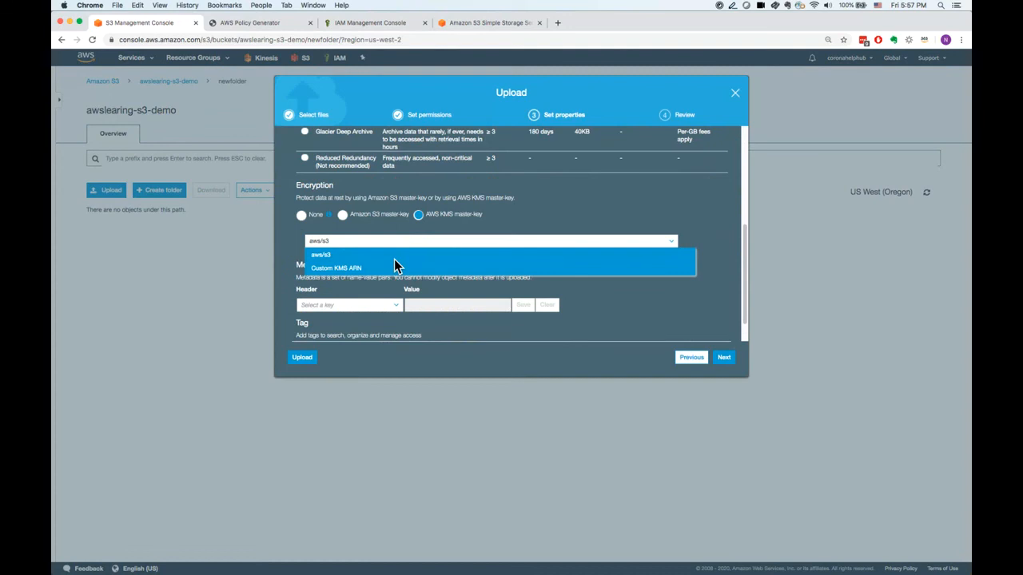
{"action": "left_click", "coordinate": [382, 218]}
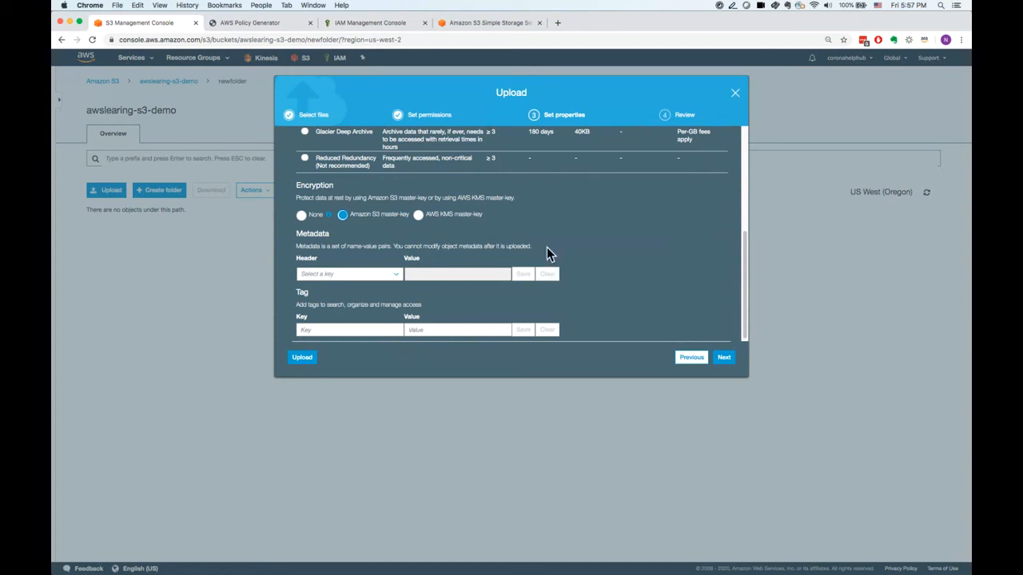
{"action": "left_click", "coordinate": [310, 220]}
Add a tag with the key HR and the value HRData to the upload.
{"action": "left_click_drag", "start_coordinate": [746, 271], "coordinate": [747, 273]}
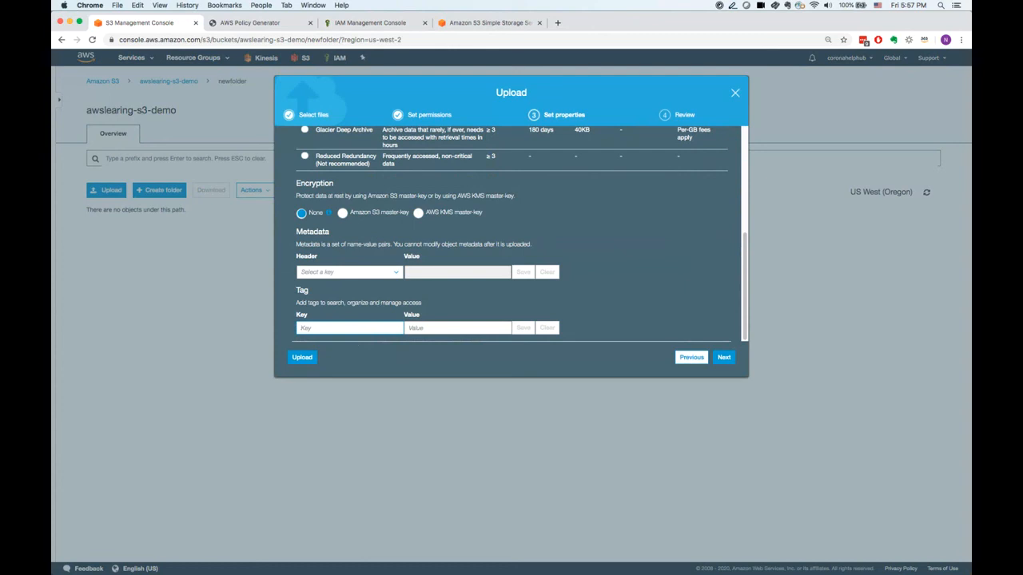
{"action": "type", "text": "HR"}
{"action": "left_click", "coordinate": [422, 332]}
{"action": "type", "text": "HR"}
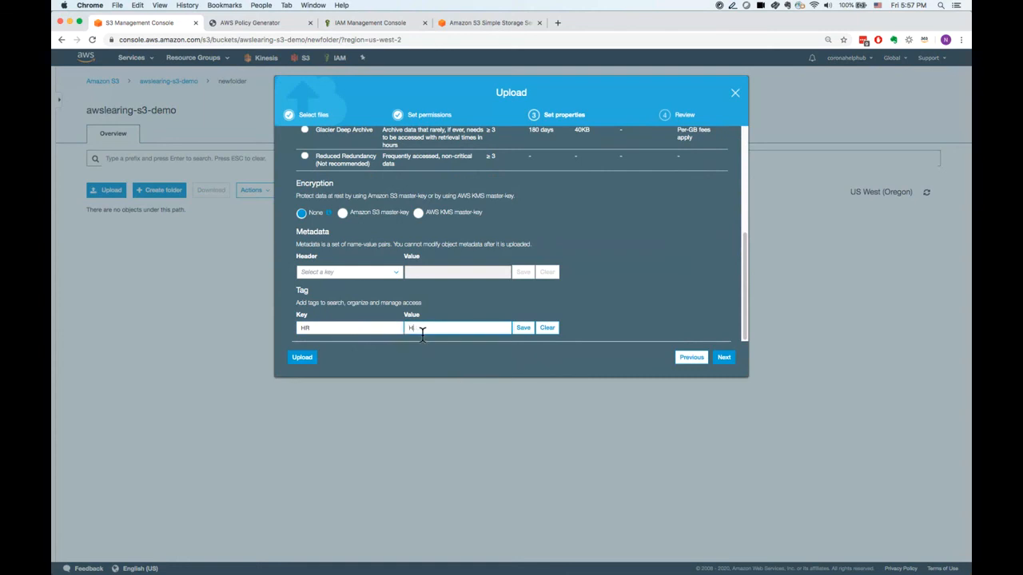
{"action": "type", "text": "Data"}
{"action": "left_click", "coordinate": [525, 328]}
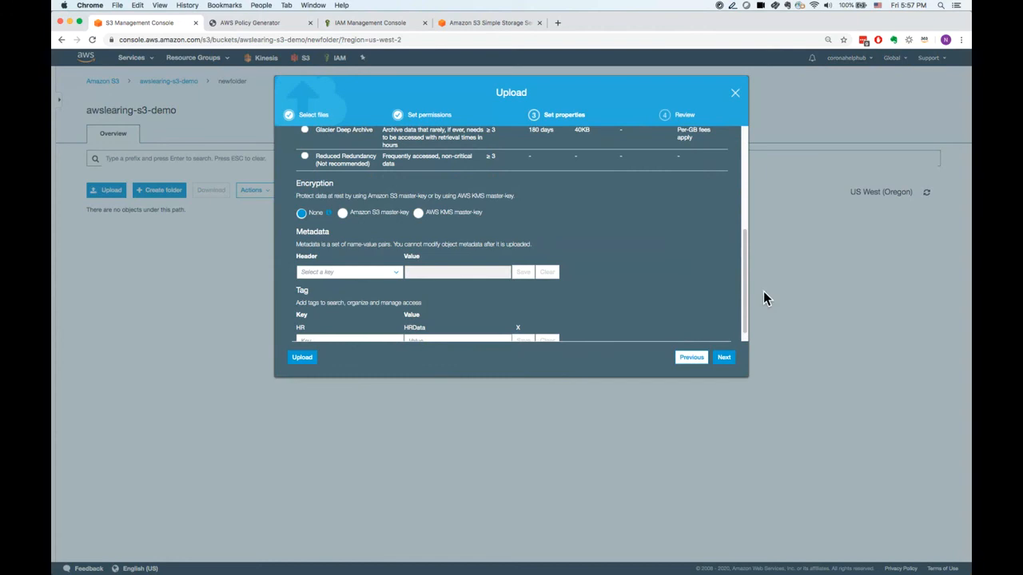
Keep the Standard storage class, proceed to the review and upload ages.csv into newfolder.
{"action": "left_click_drag", "start_coordinate": [750, 289], "coordinate": [749, 214]}
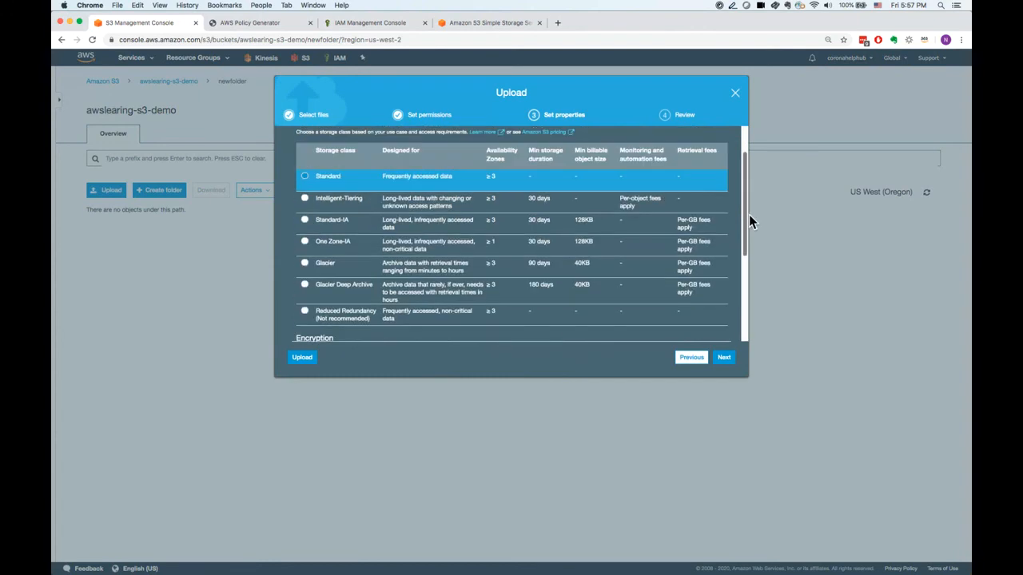
{"action": "left_click", "coordinate": [732, 359]}
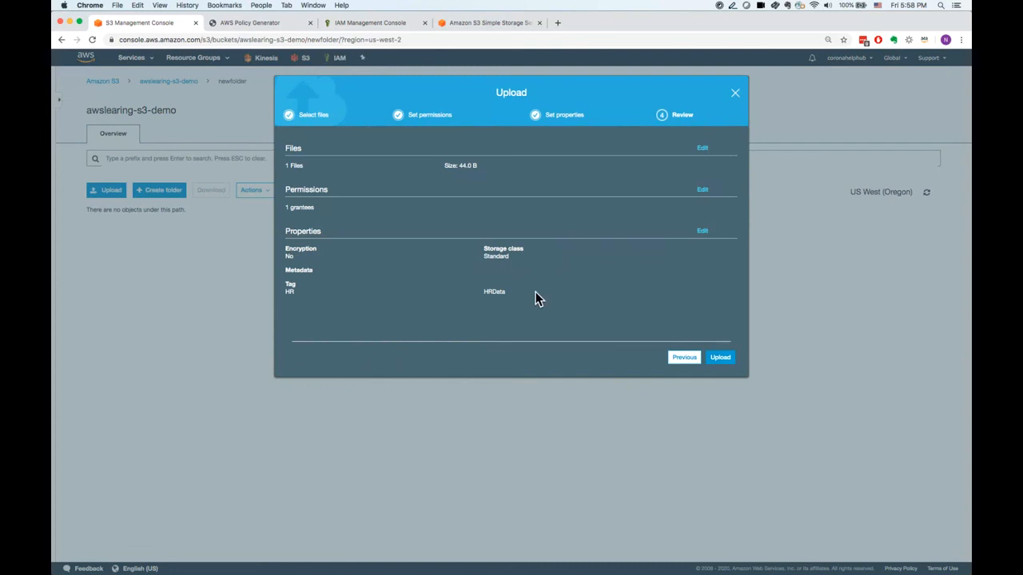
{"action": "left_click", "coordinate": [722, 359]}
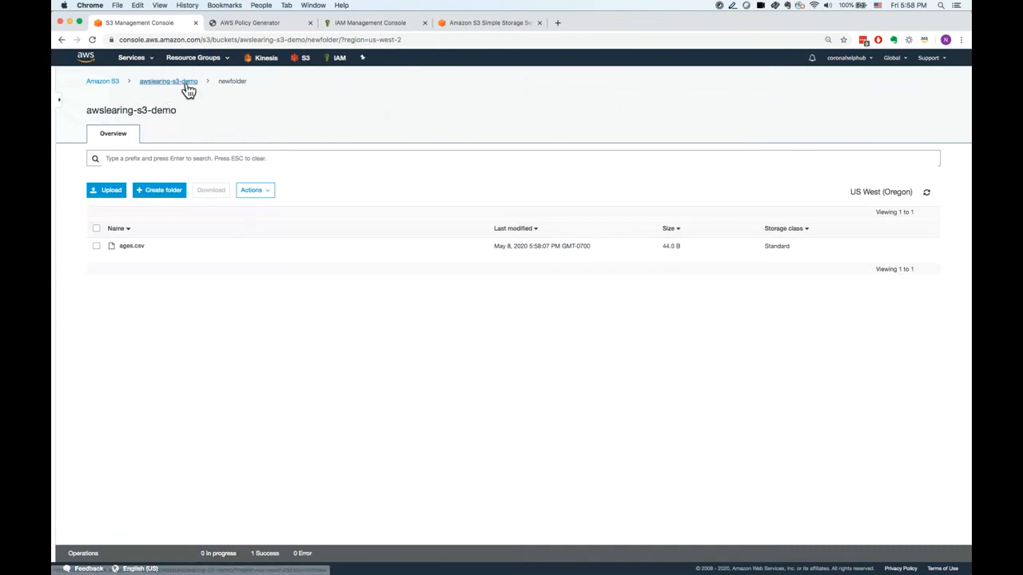
Compare the object list at the root of awslearing-s3-demo with the contents of newfolder.
{"action": "left_click", "coordinate": [183, 83]}
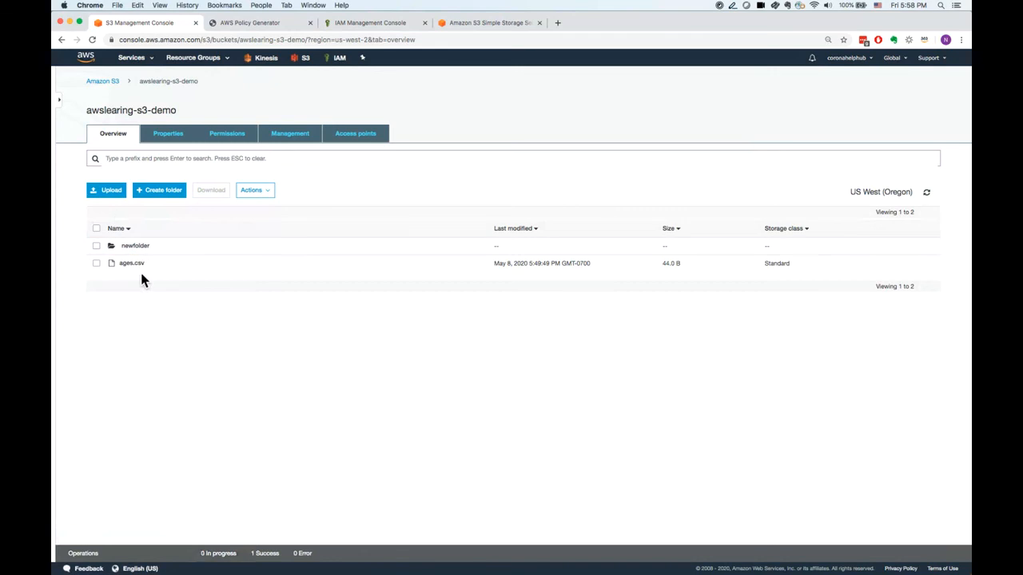
{"action": "left_click", "coordinate": [139, 246]}
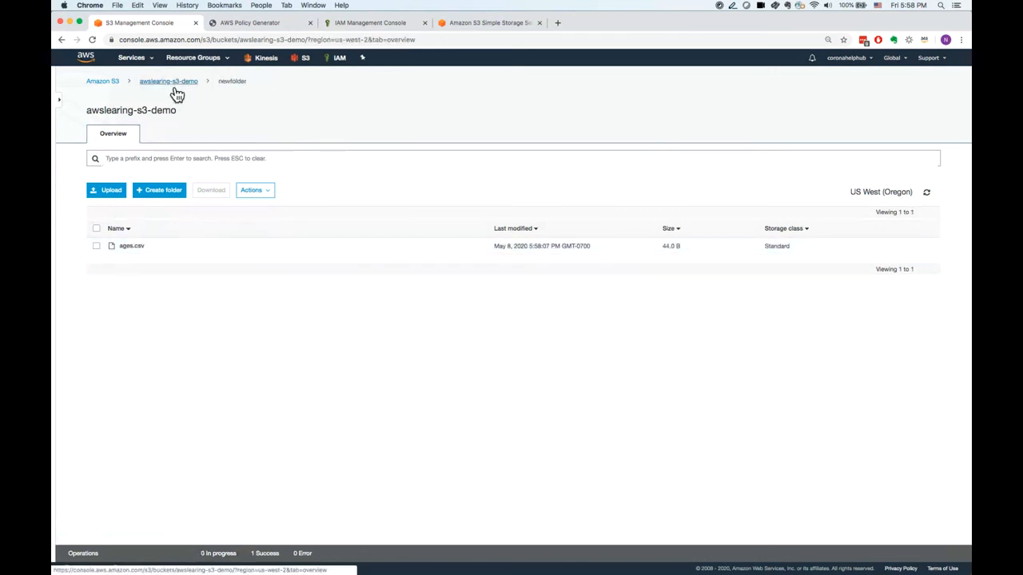
{"action": "left_click", "coordinate": [171, 83]}
{"action": "left_click", "coordinate": [102, 249]}
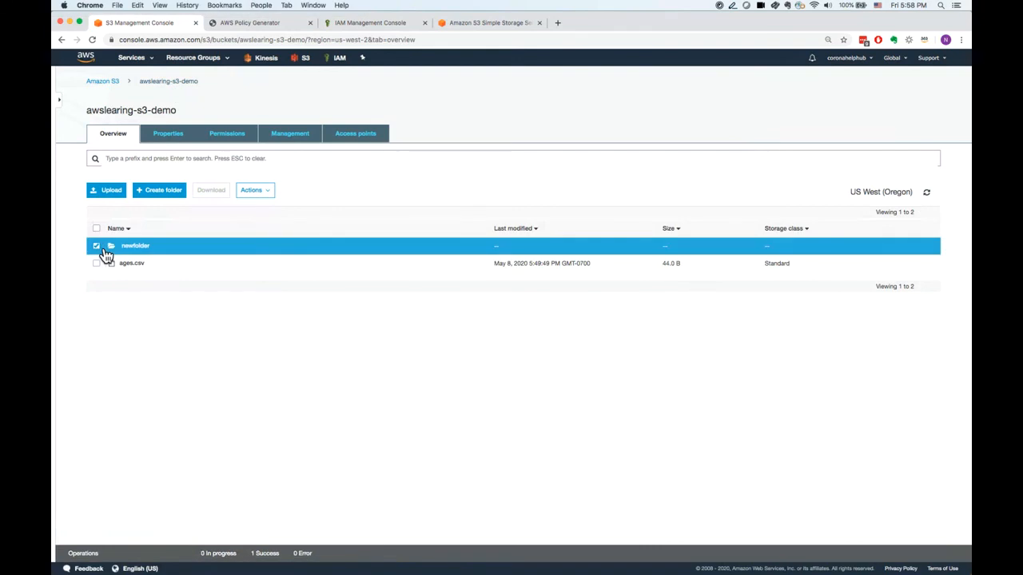
{"action": "left_click", "coordinate": [134, 247]}
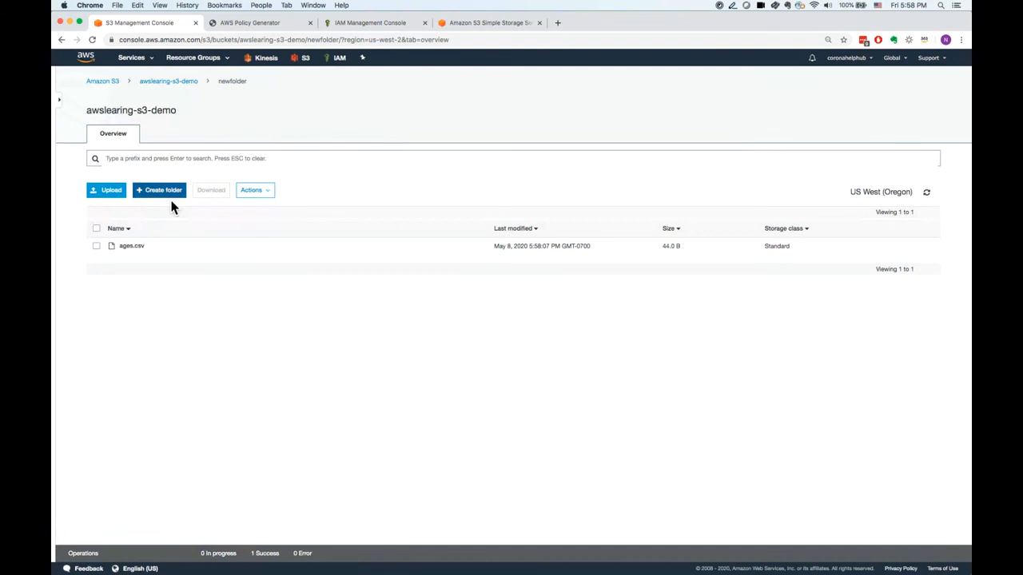
Inspect the details and object URL of ages.csv in newfolder.
{"action": "left_click", "coordinate": [107, 249]}
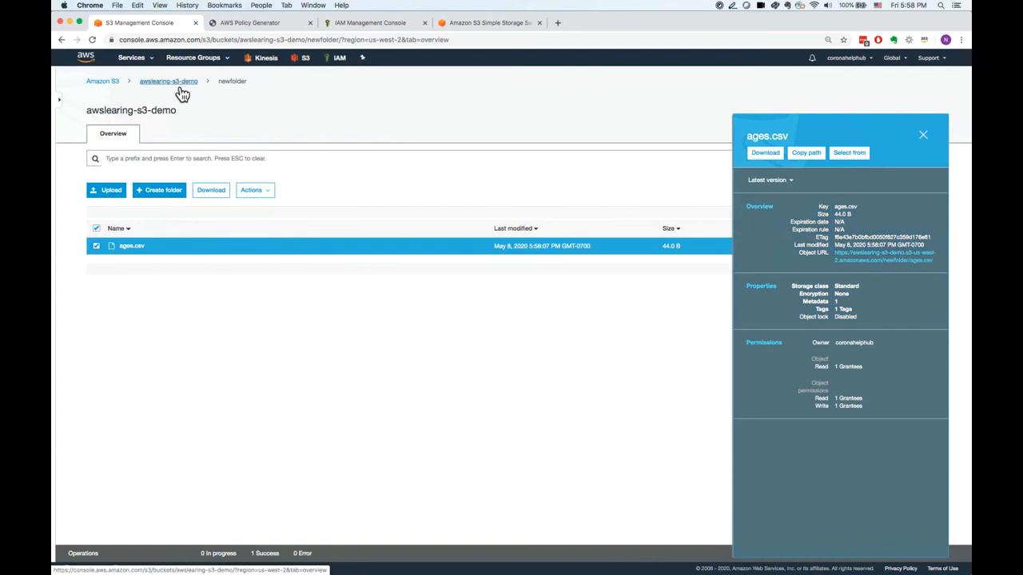
{"action": "left_click_drag", "start_coordinate": [934, 260], "coordinate": [885, 265]}
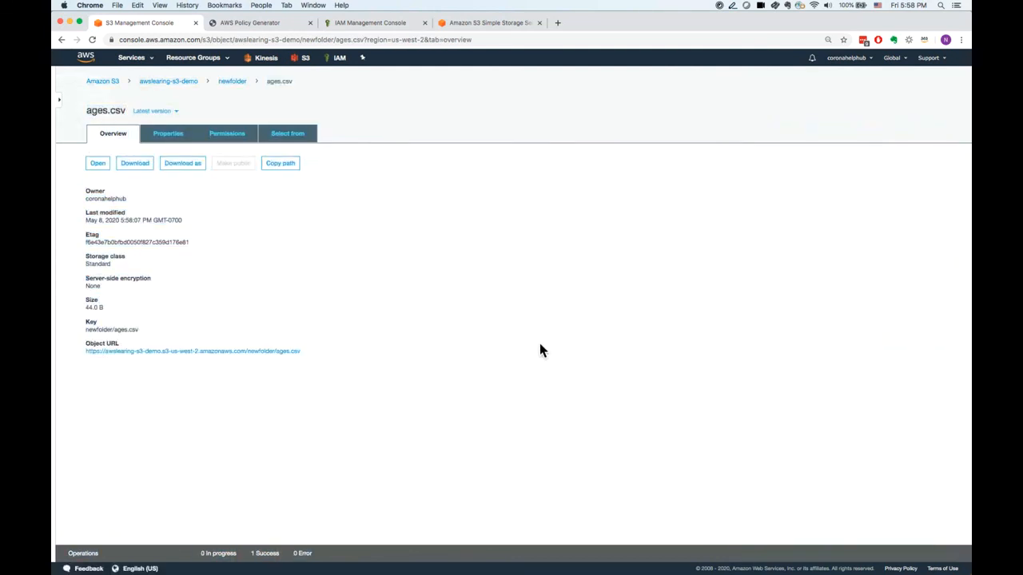
{"action": "left_click_drag", "start_coordinate": [326, 351], "coordinate": [249, 357]}
{"action": "left_click", "coordinate": [136, 82]}
{"action": "left_click_drag", "start_coordinate": [136, 81], "coordinate": [201, 84]}
Enable versioning for the bucket awslearing-s3-demo and save the setting.
{"action": "left_click", "coordinate": [189, 85]}
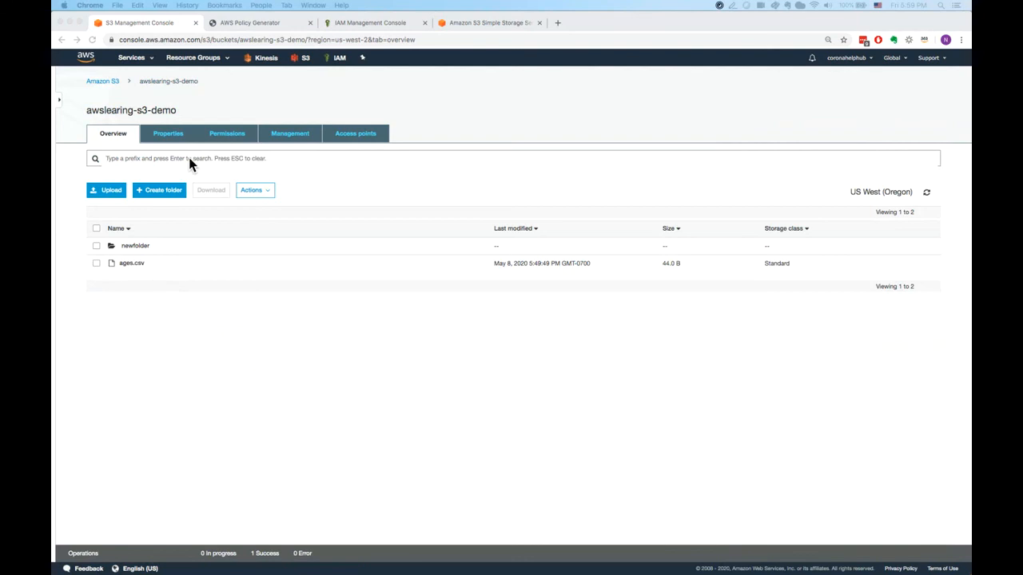
{"action": "left_click", "coordinate": [199, 102]}
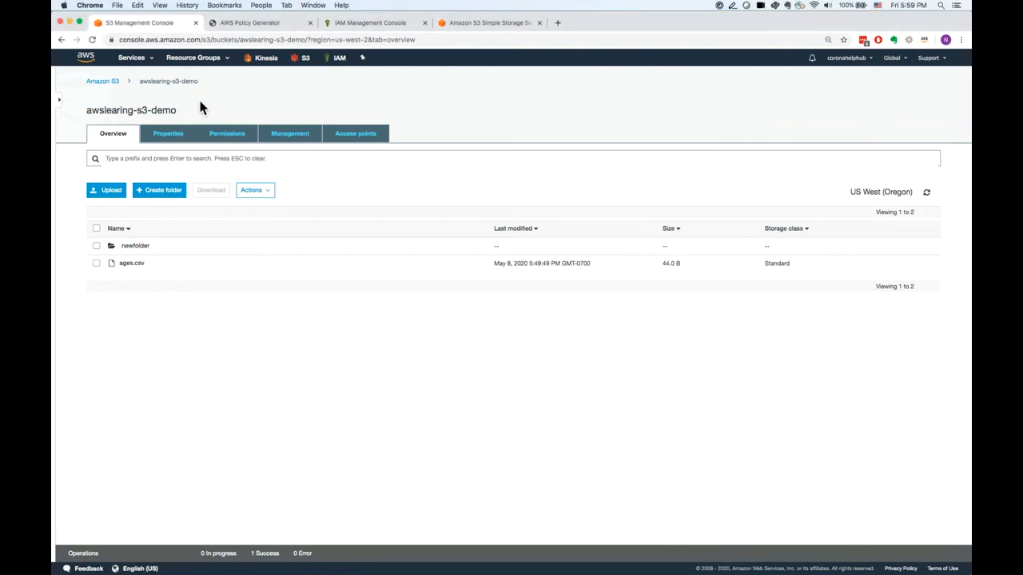
{"action": "left_click", "coordinate": [177, 140]}
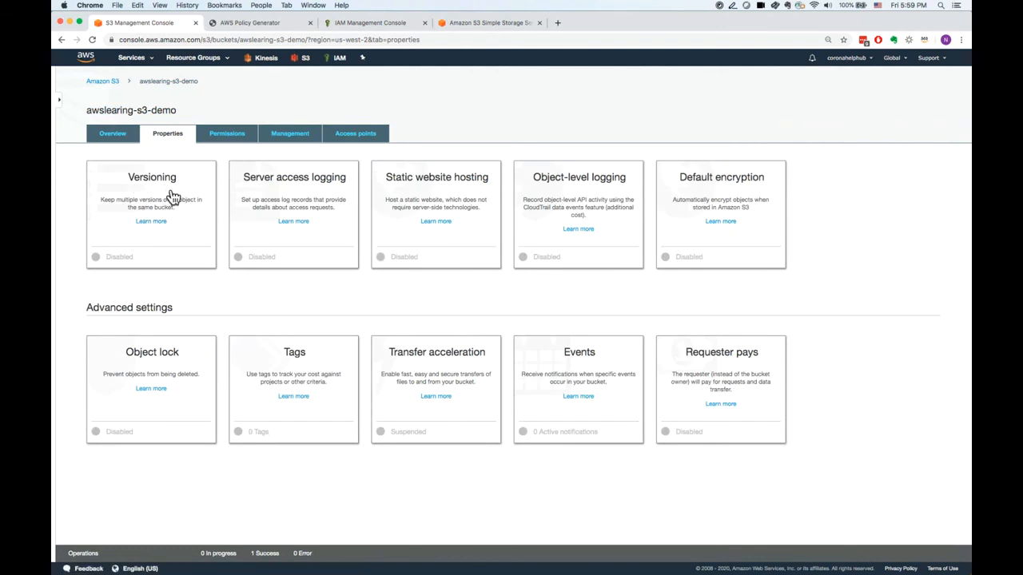
{"action": "left_click", "coordinate": [170, 195]}
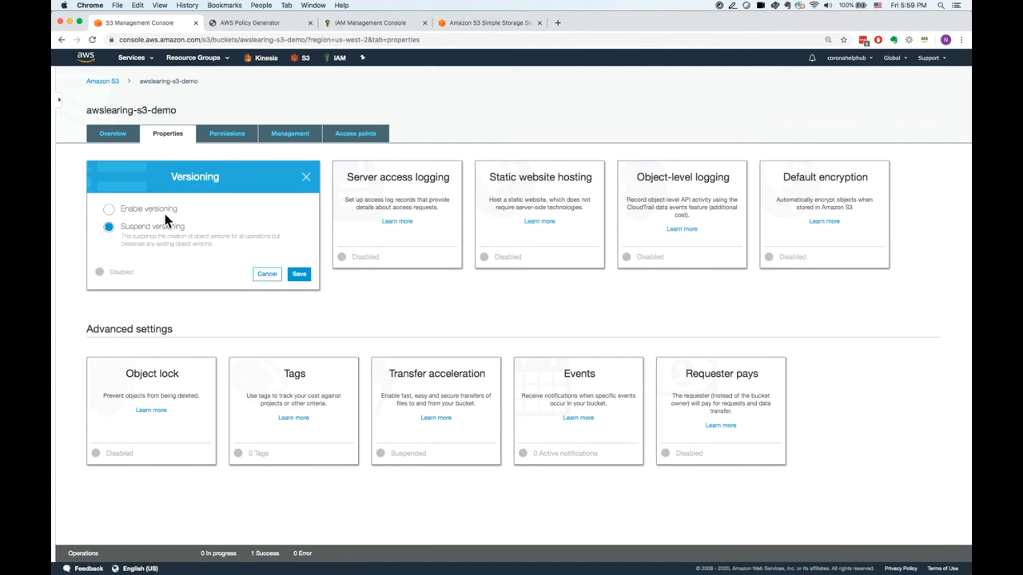
{"action": "left_click", "coordinate": [156, 215]}
{"action": "left_click", "coordinate": [302, 278]}
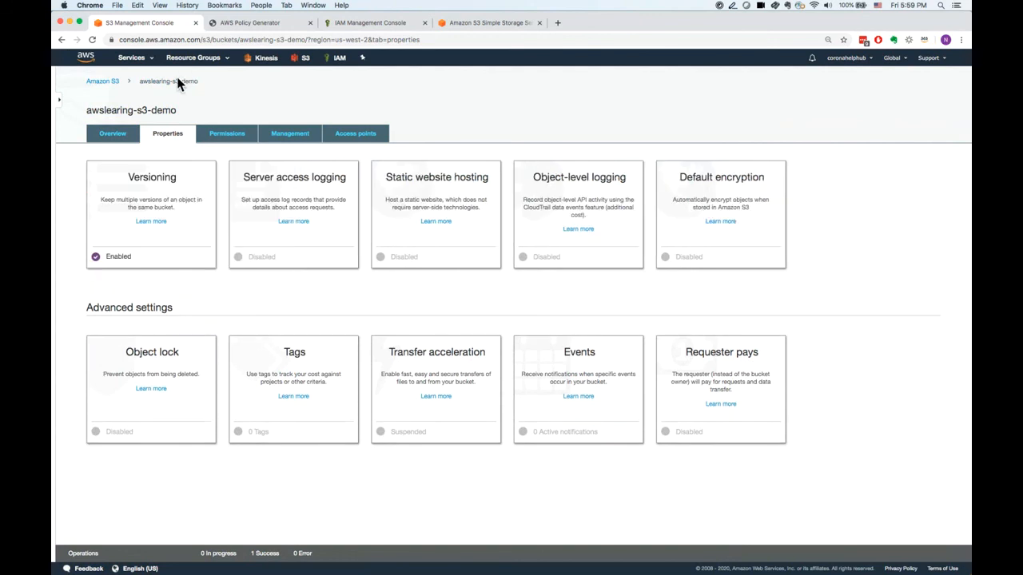
Upload the updated ages.csv to the root of awslearing-s3-demo over the existing object.
{"action": "left_click", "coordinate": [122, 136]}
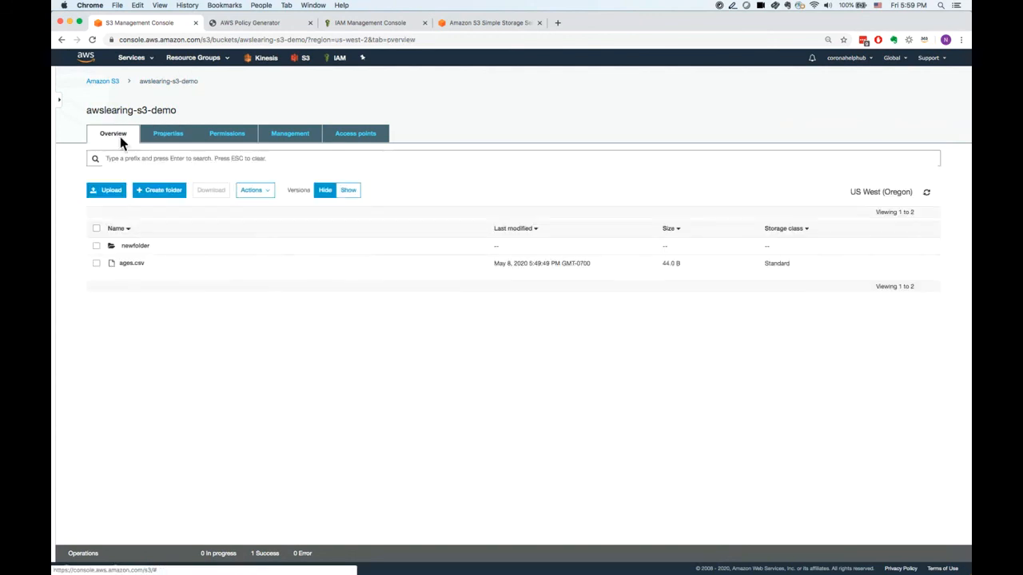
{"action": "left_click", "coordinate": [102, 273]}
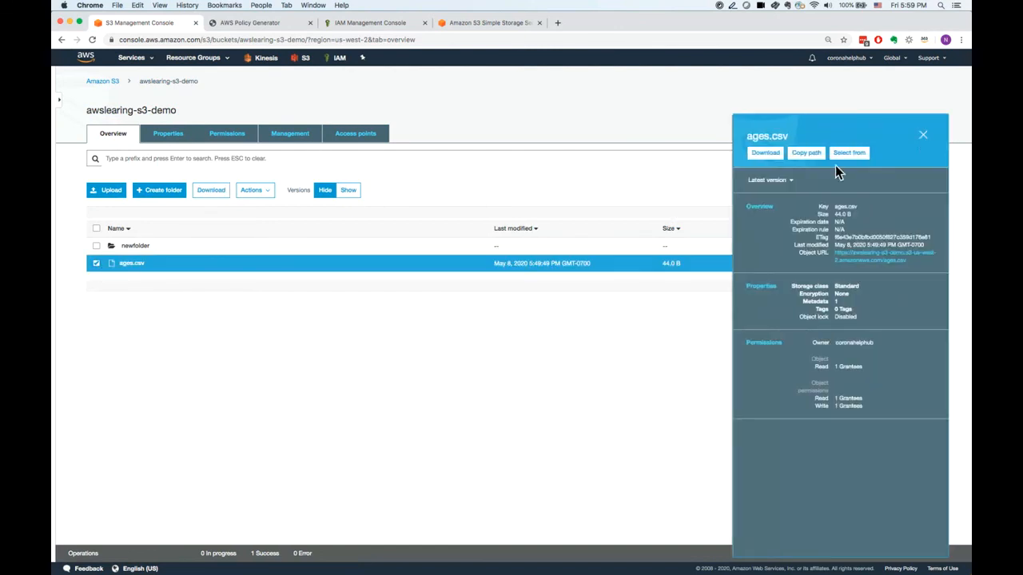
{"action": "left_click", "coordinate": [922, 136]}
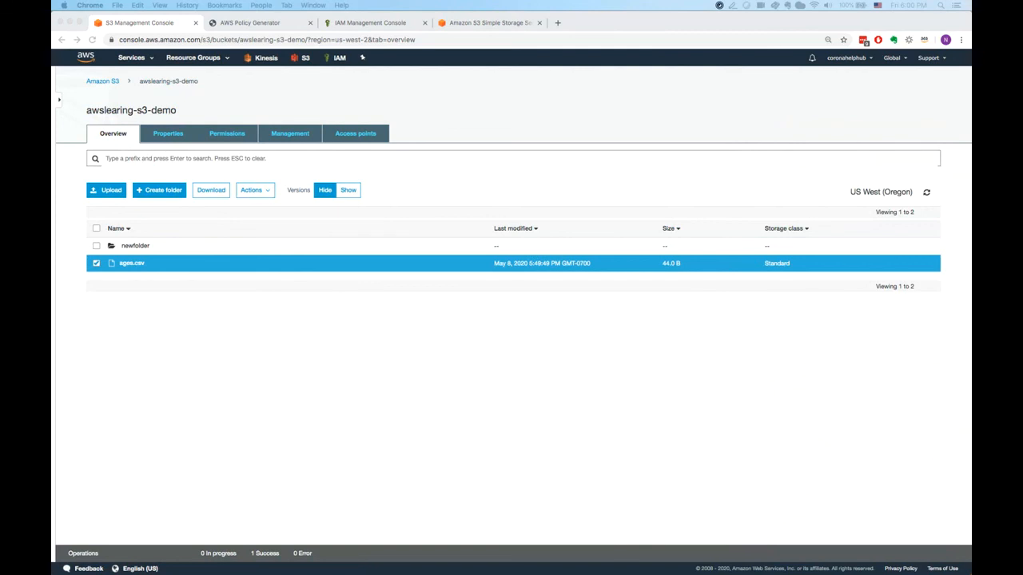
{"action": "left_click_drag", "start_coordinate": [433, 390], "coordinate": [432, 390]}
{"action": "left_click", "coordinate": [317, 360]}
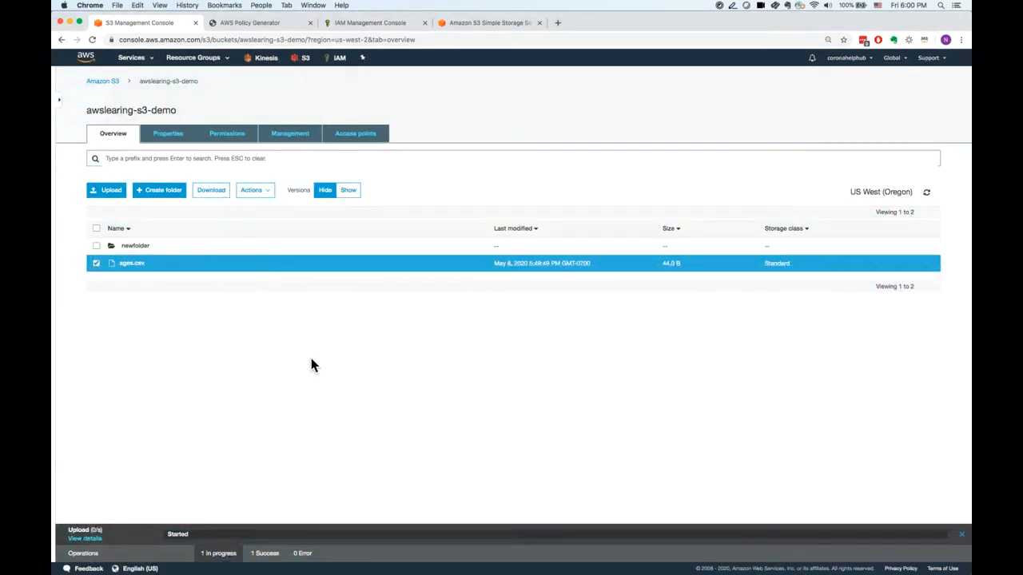
Open the May 8, 2020 5:49:49 PM version of ages.csv in the bucket root and return to its latest version.
{"action": "left_click", "coordinate": [102, 268]}
{"action": "left_click", "coordinate": [130, 263]}
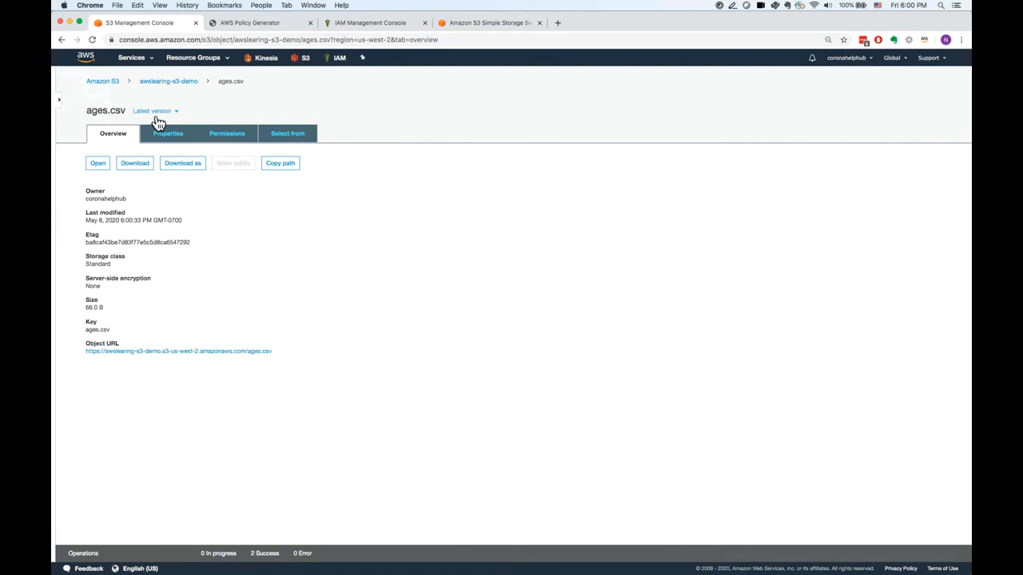
{"action": "left_click", "coordinate": [183, 118]}
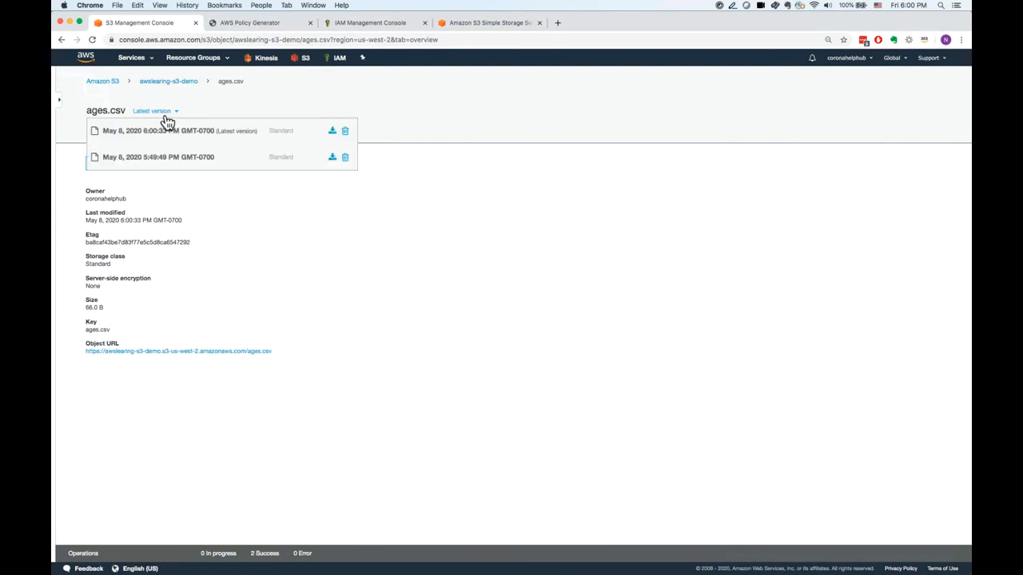
{"action": "left_click", "coordinate": [191, 164]}
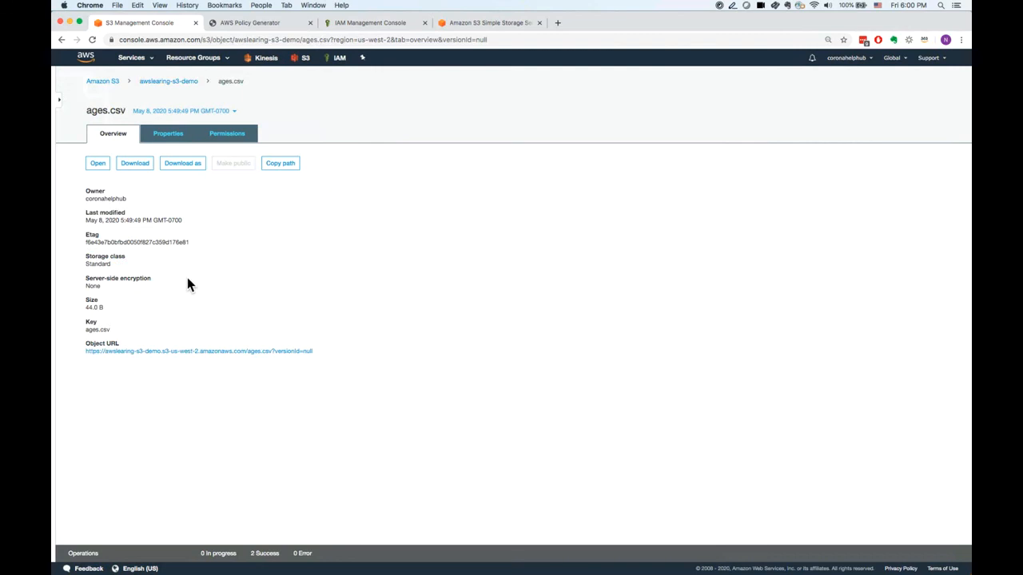
{"action": "left_click", "coordinate": [101, 165]}
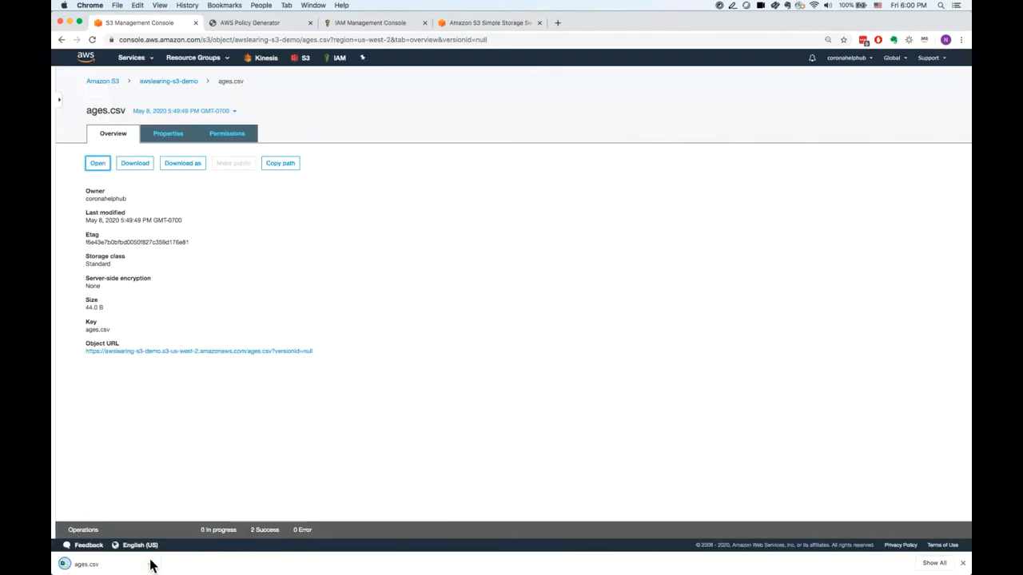
{"action": "left_click", "coordinate": [192, 114]}
{"action": "left_click", "coordinate": [177, 132]}
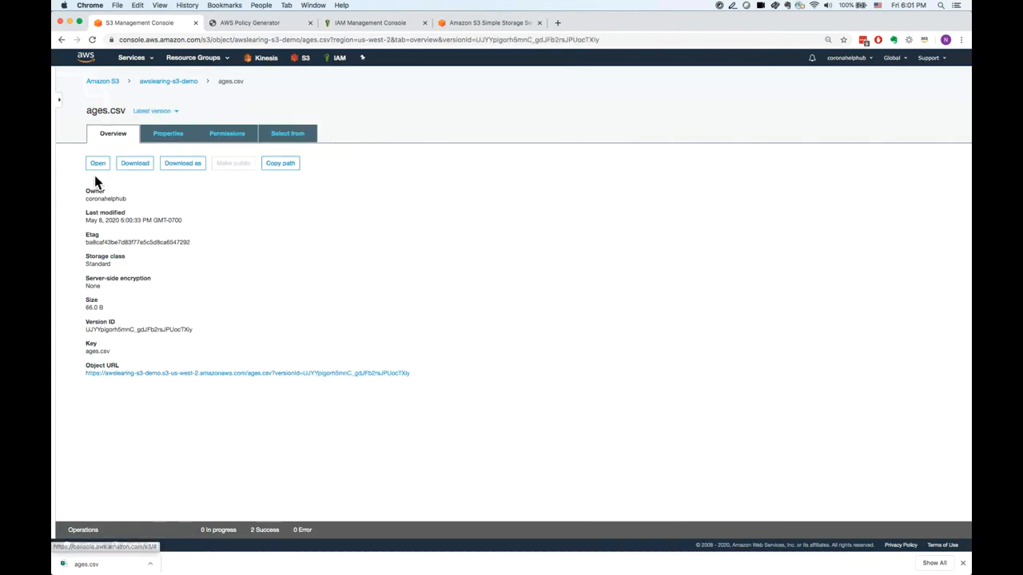
Preview the contents of the latest ages.csv with S3 Select and return to the object's overview.
{"action": "left_click", "coordinate": [171, 83]}
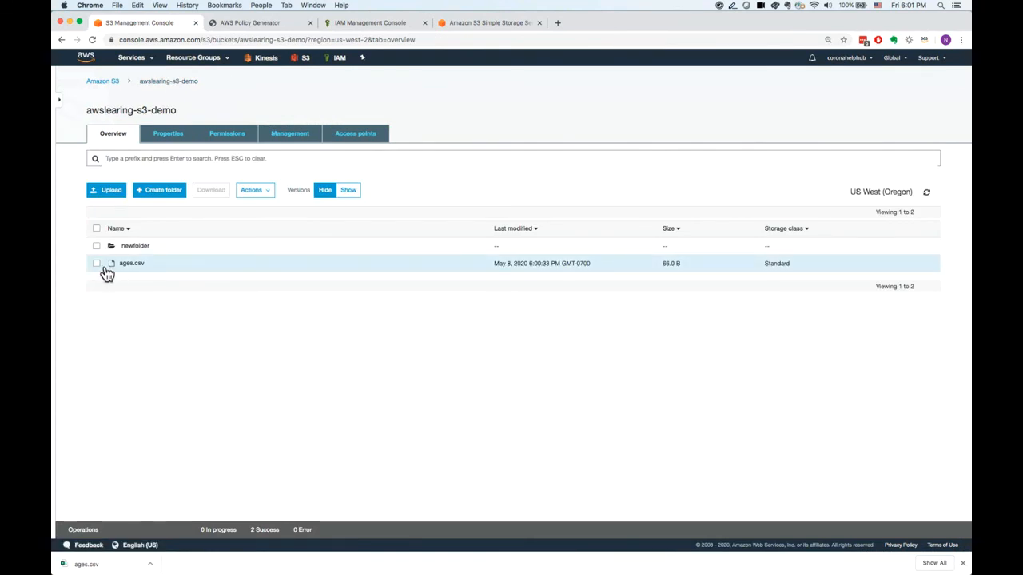
{"action": "left_click", "coordinate": [97, 265]}
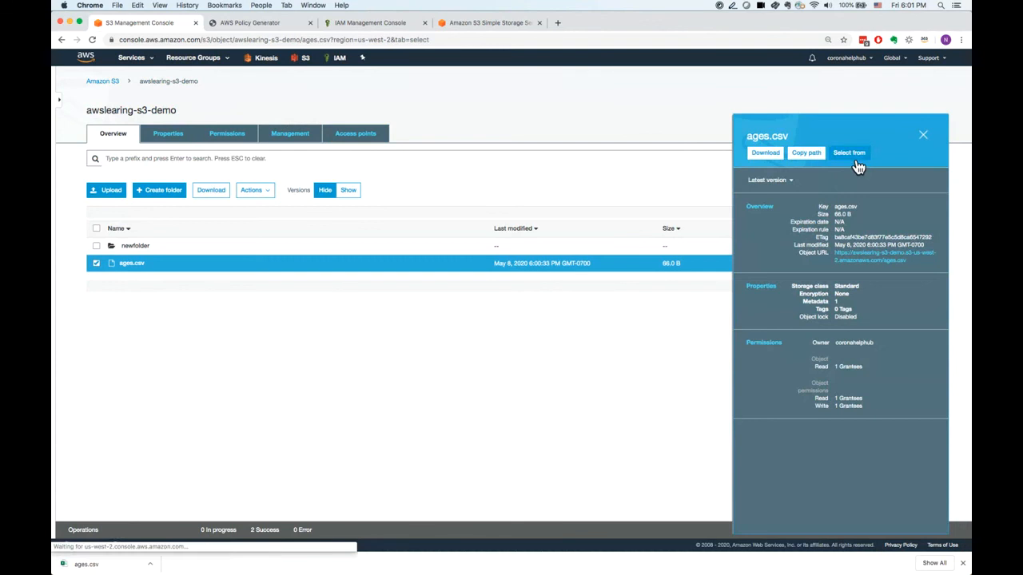
{"action": "left_click", "coordinate": [854, 157]}
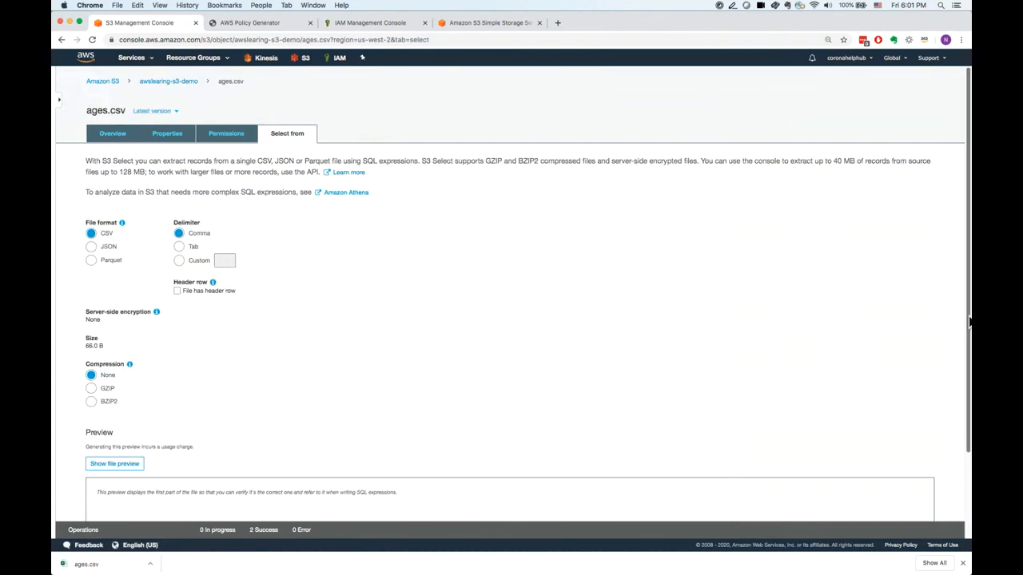
{"action": "scroll", "coordinate": [962, 319], "scroll_direction": "down", "scroll_amount": 3}
{"action": "left_click", "coordinate": [114, 364]}
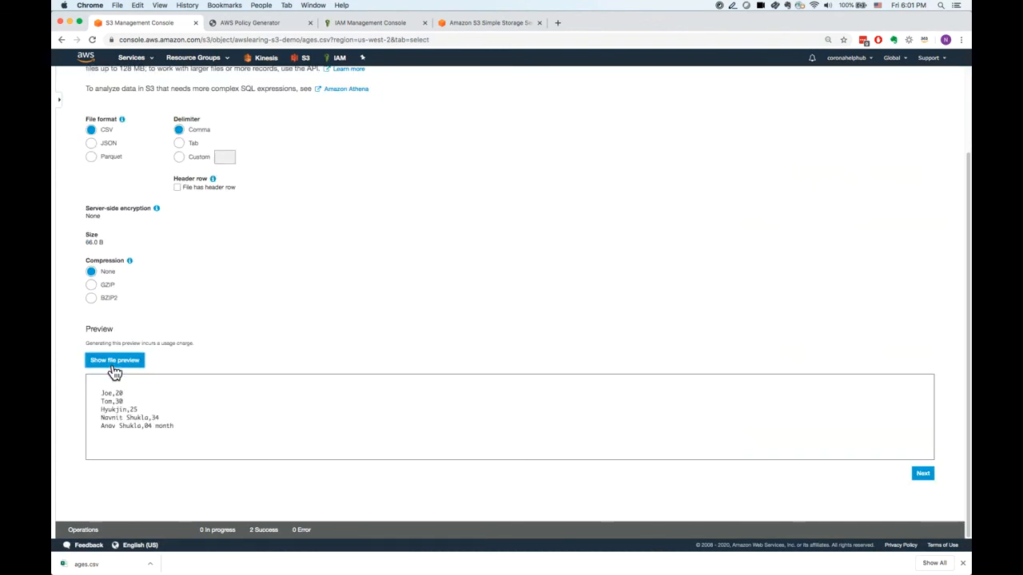
{"action": "left_click_drag", "start_coordinate": [102, 426], "coordinate": [204, 422]}
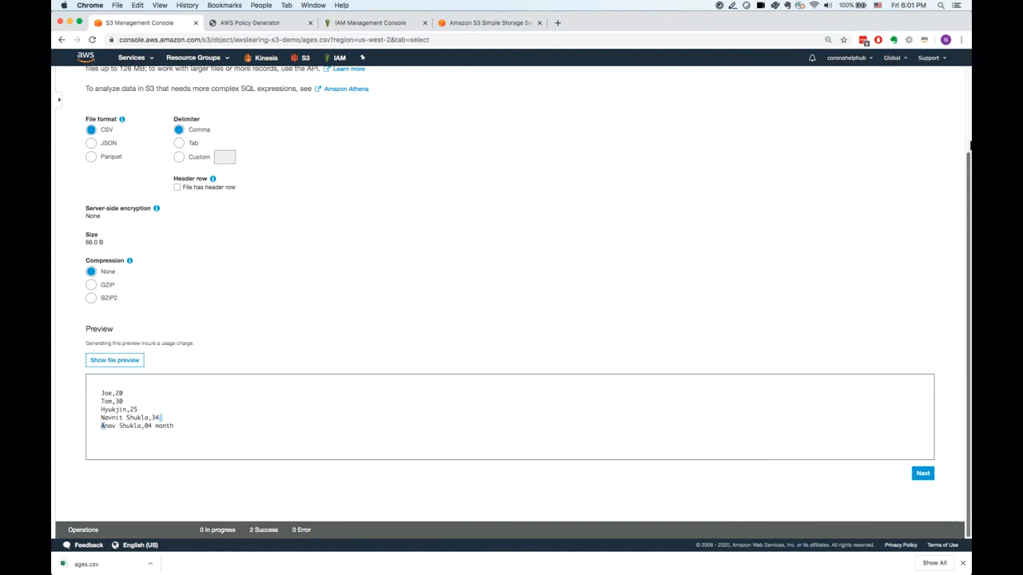
{"action": "scroll", "coordinate": [968, 144], "scroll_direction": "up", "scroll_amount": 1}
{"action": "scroll", "coordinate": [968, 144], "scroll_direction": "up", "scroll_amount": 3}
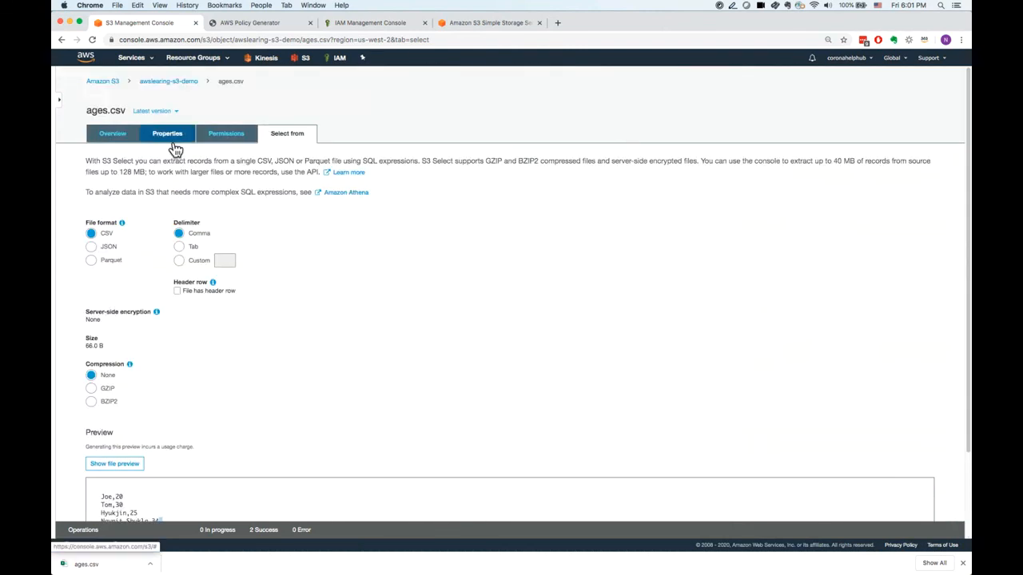
{"action": "left_click", "coordinate": [124, 143]}
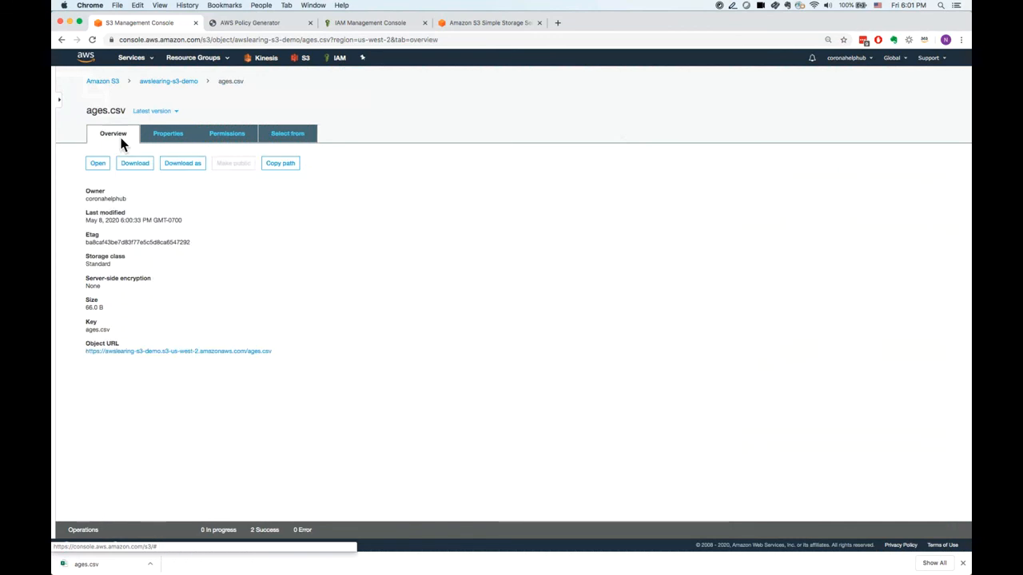
Enable server access logging for awslearing-s3-demo with awslearing-s3-demo as target bucket and logging as target prefix.
{"action": "left_click", "coordinate": [168, 82]}
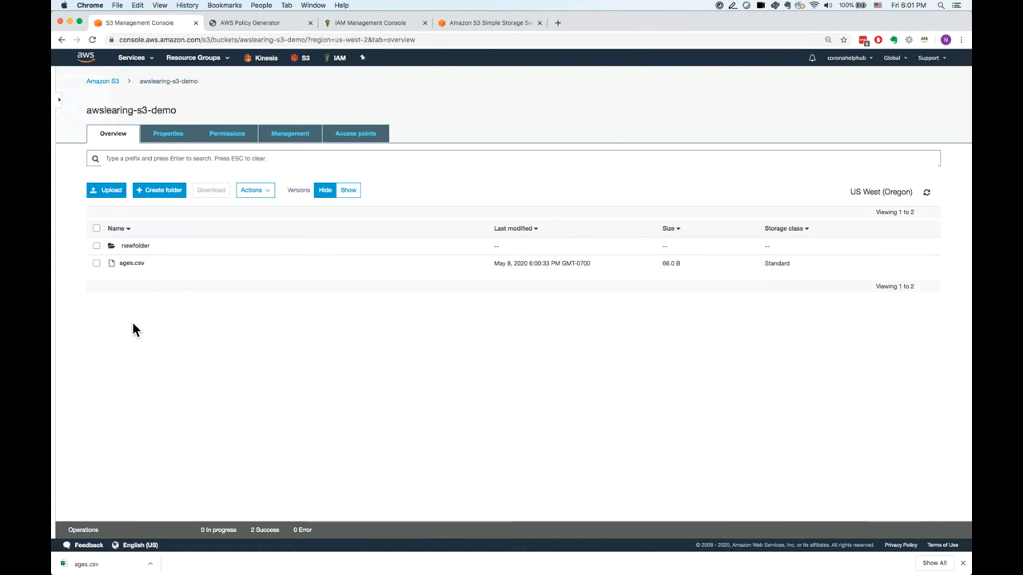
{"action": "left_click", "coordinate": [171, 140]}
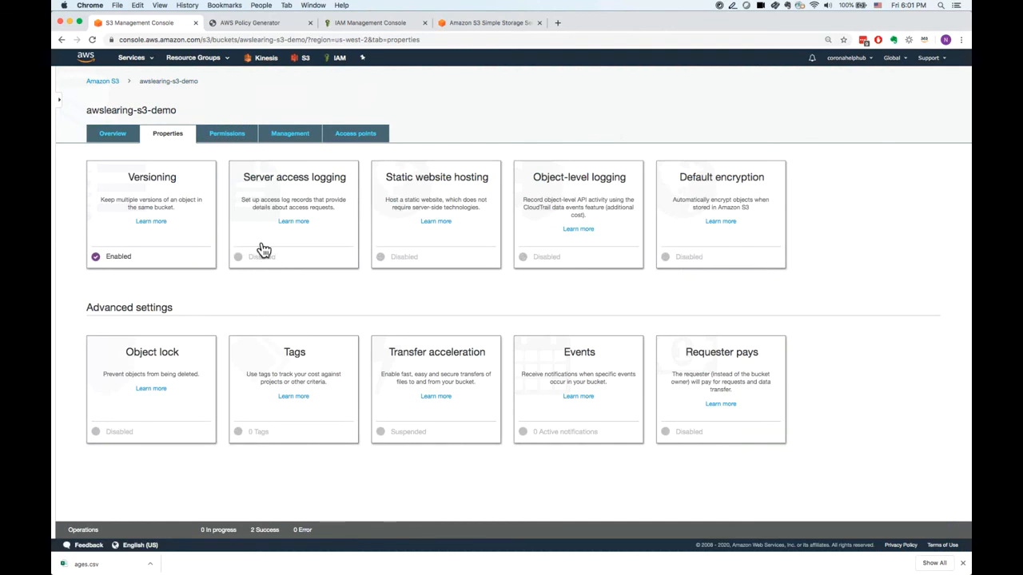
{"action": "left_click", "coordinate": [264, 251]}
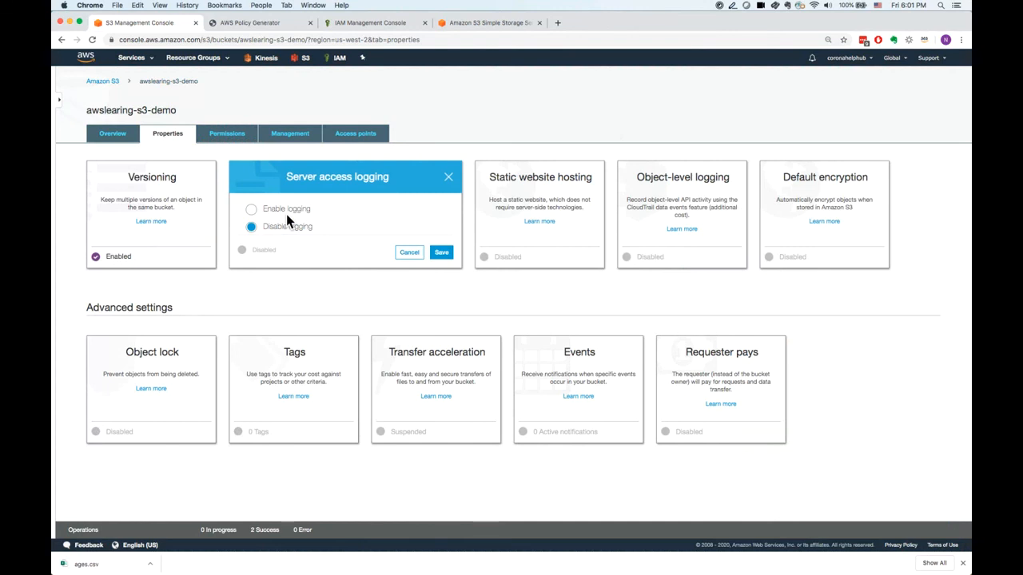
{"action": "left_click", "coordinate": [263, 211]}
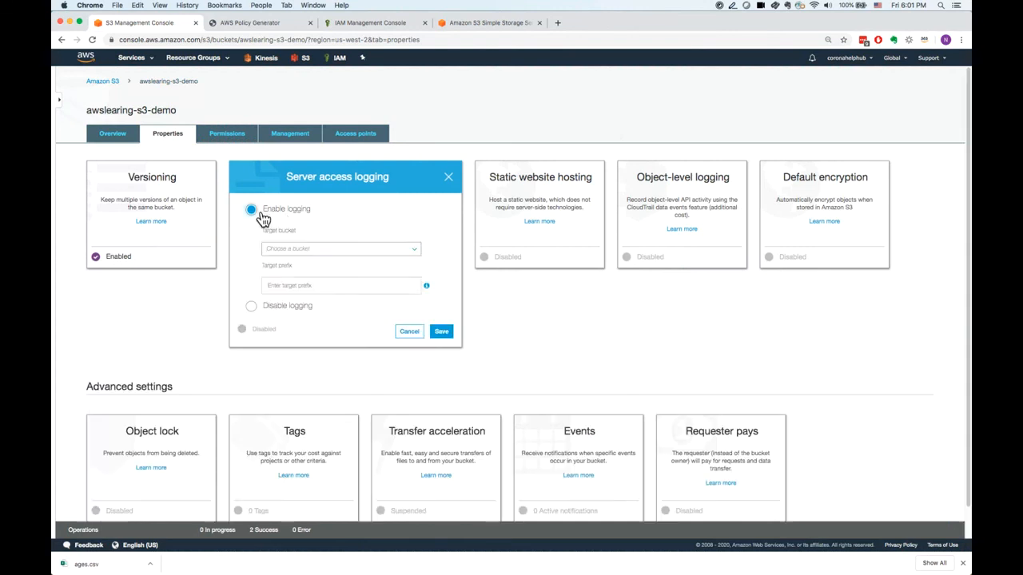
{"action": "left_click", "coordinate": [342, 249]}
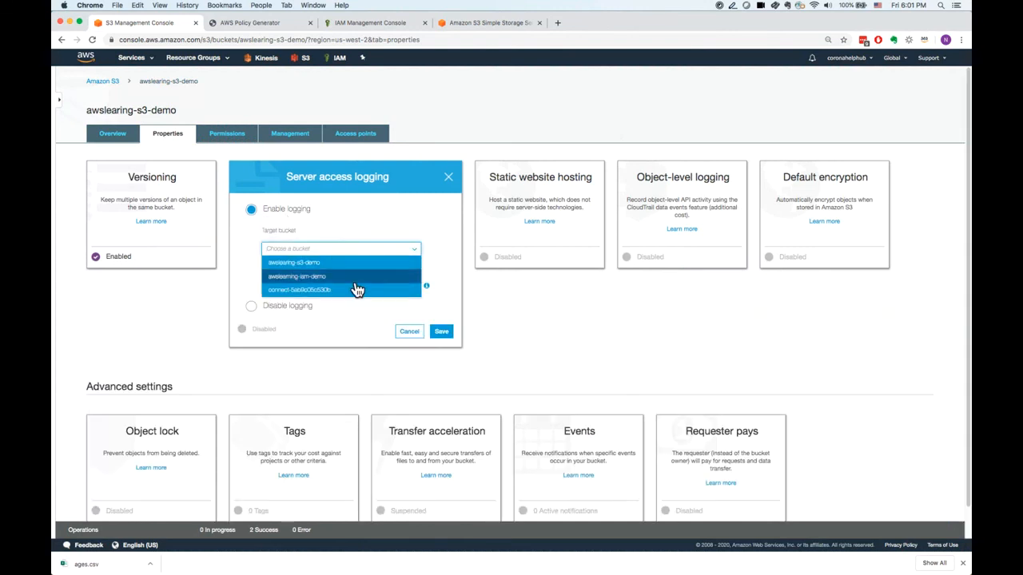
{"action": "left_click", "coordinate": [365, 264]}
{"action": "left_click", "coordinate": [346, 343]}
{"action": "type", "text": "logg"}
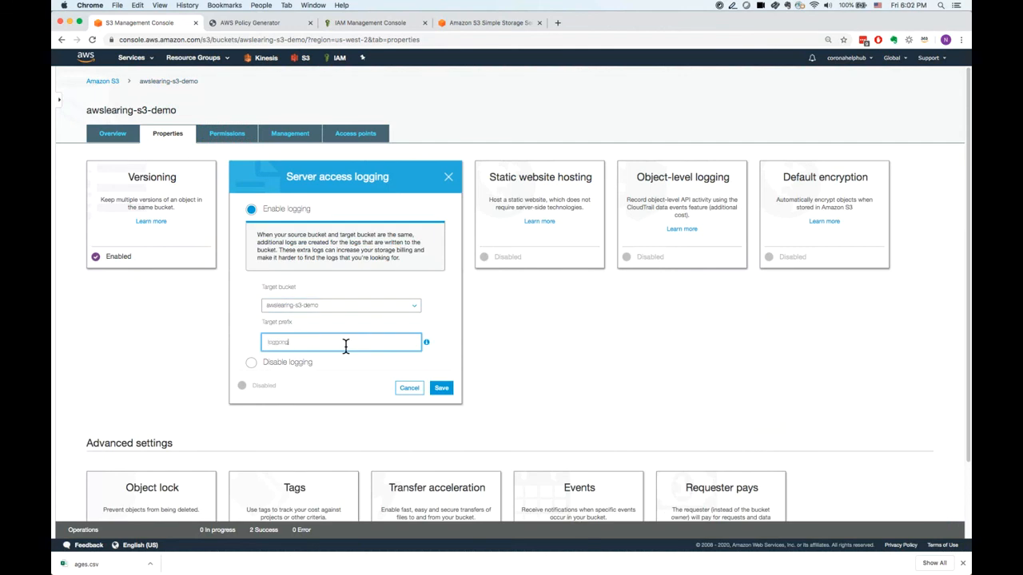
{"action": "type", "text": "ing"}
{"action": "left_click", "coordinate": [443, 390]}
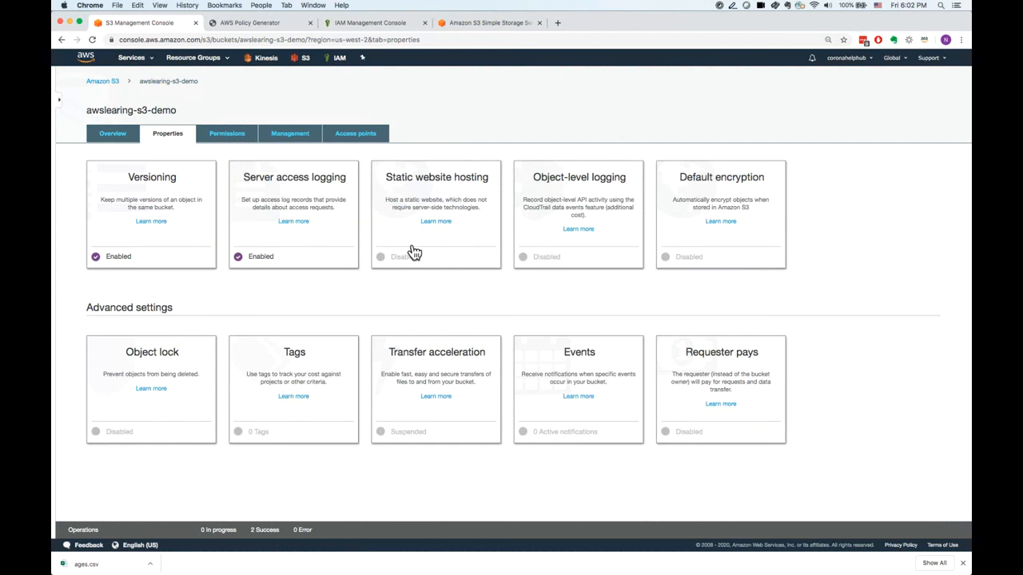
Enable static website hosting for the bucket with index.html as index document and error.html as error document.
{"action": "left_click", "coordinate": [413, 250]}
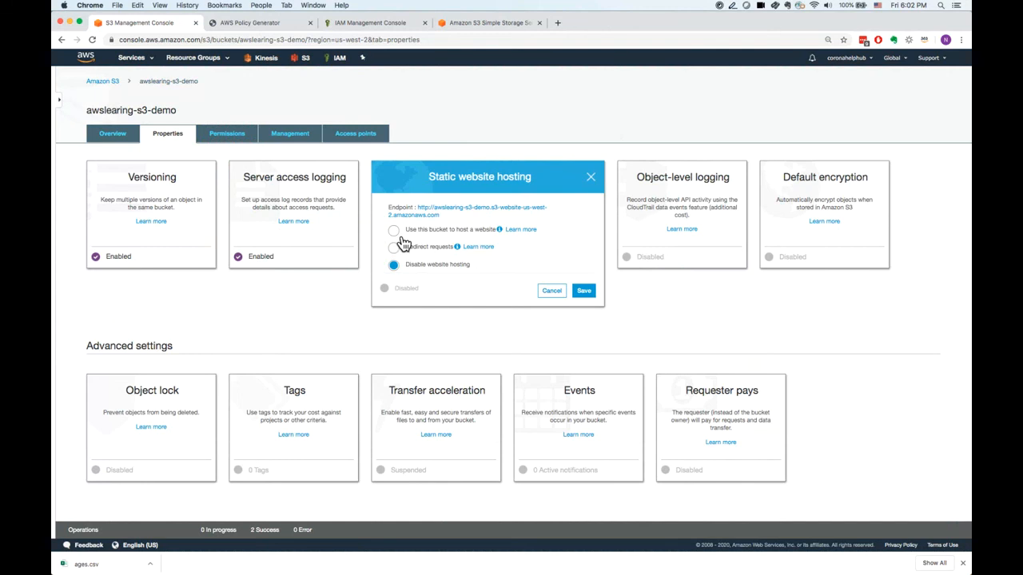
{"action": "left_click", "coordinate": [400, 231]}
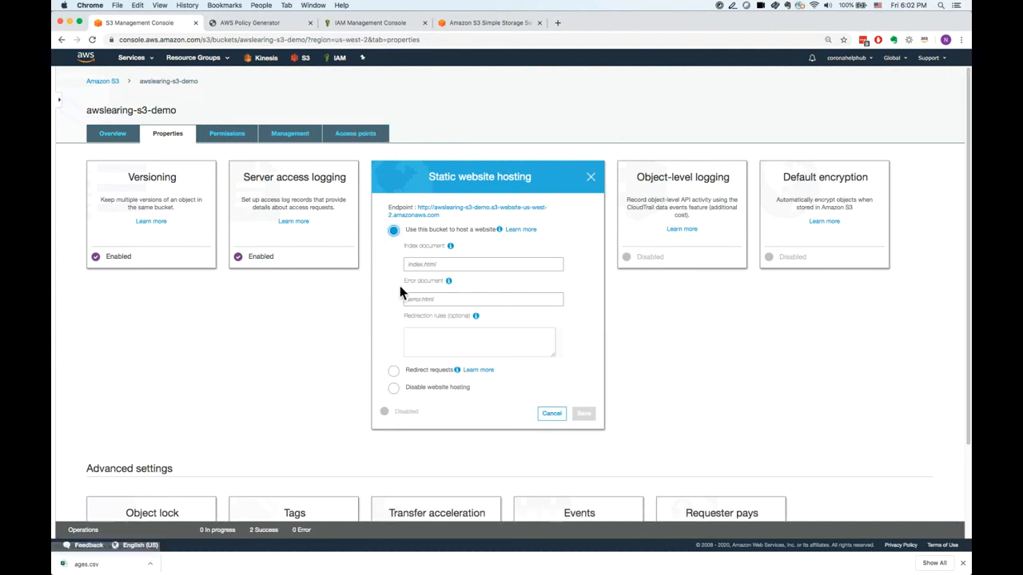
{"action": "left_click", "coordinate": [430, 265]}
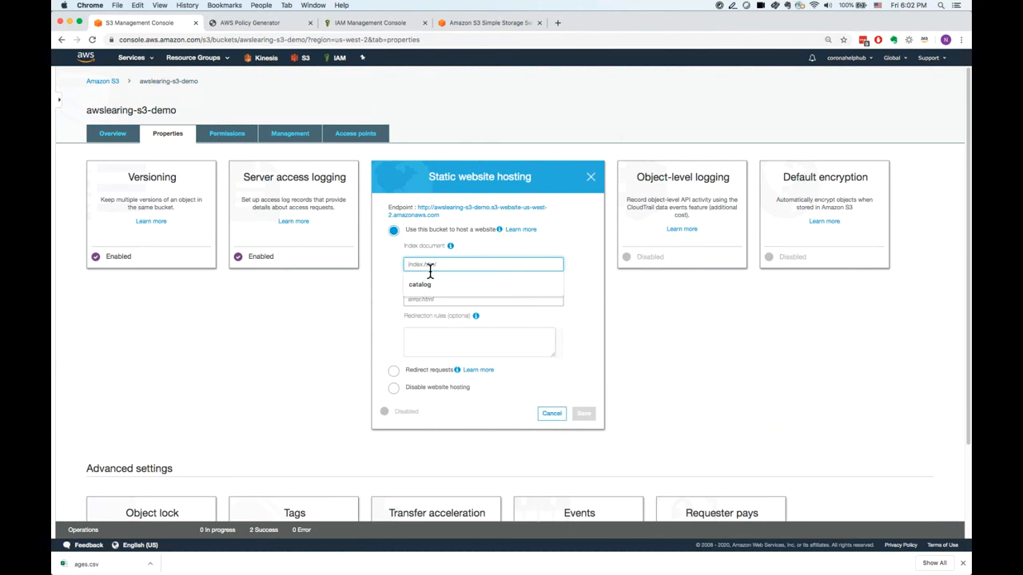
{"action": "type", "text": "index"}
{"action": "type", "text": ".h"}
{"action": "type", "text": "h"}
{"action": "type", "text": "tml"}
{"action": "left_click", "coordinate": [419, 299]}
{"action": "type", "text": "erro"}
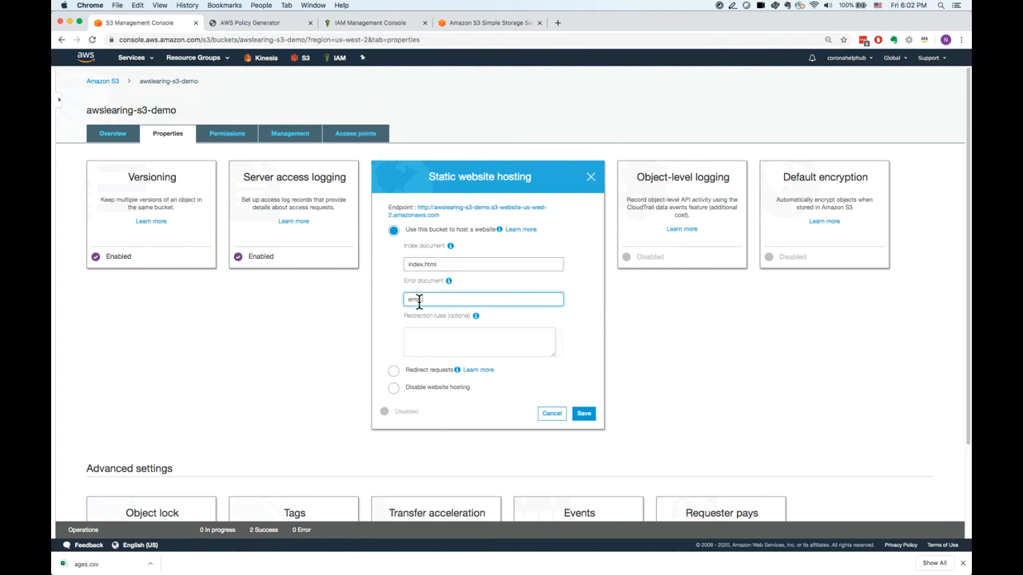
{"action": "type", "text": "r.html"}
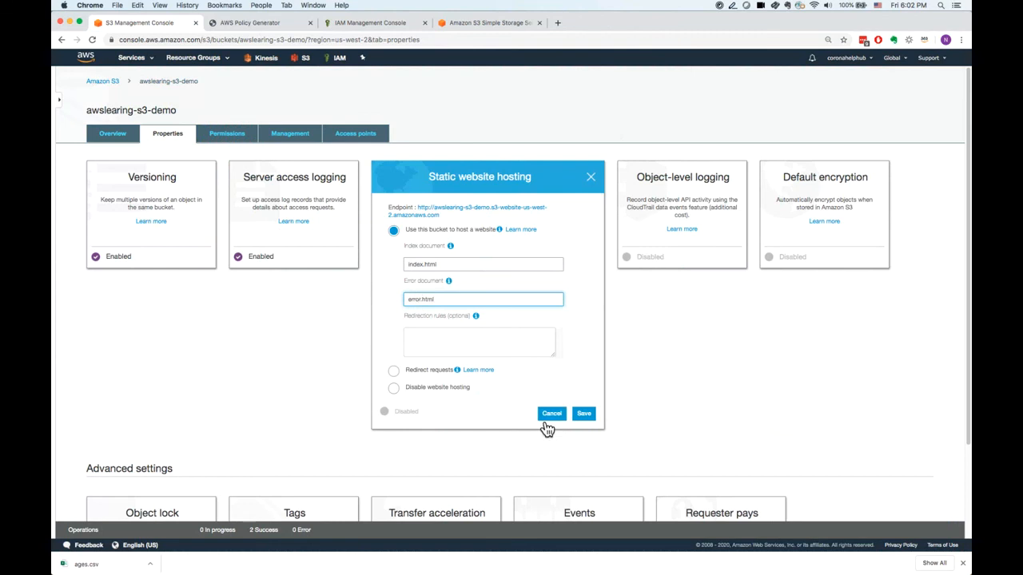
{"action": "left_click", "coordinate": [590, 424]}
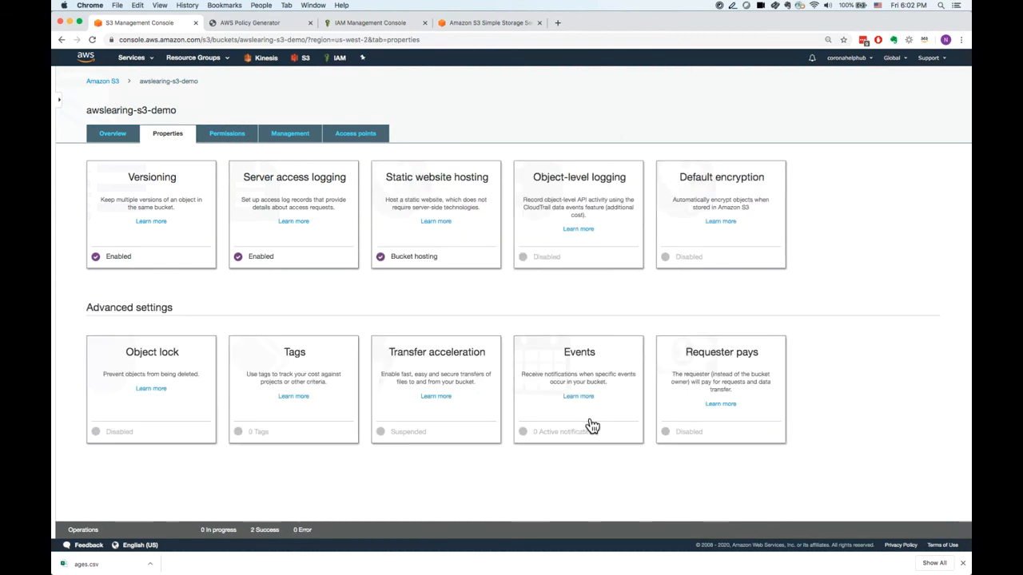
Open the bucket's website endpoint to examine its response, and return to the bucket properties with the hosting settings closed.
{"action": "left_click", "coordinate": [467, 218]}
{"action": "left_click", "coordinate": [472, 216]}
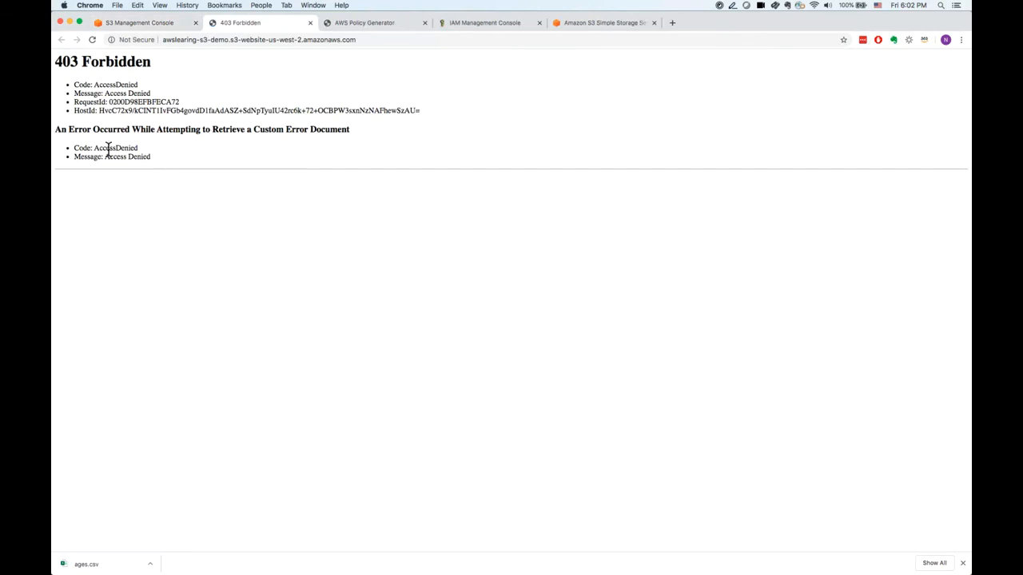
{"action": "left_click_drag", "start_coordinate": [89, 80], "coordinate": [357, 166]}
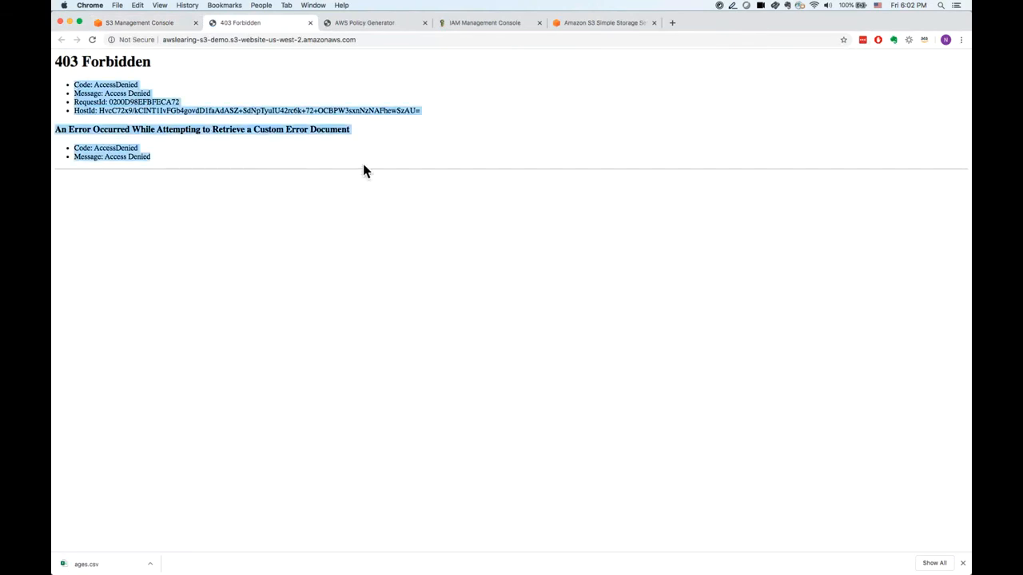
{"action": "left_click", "coordinate": [311, 164]}
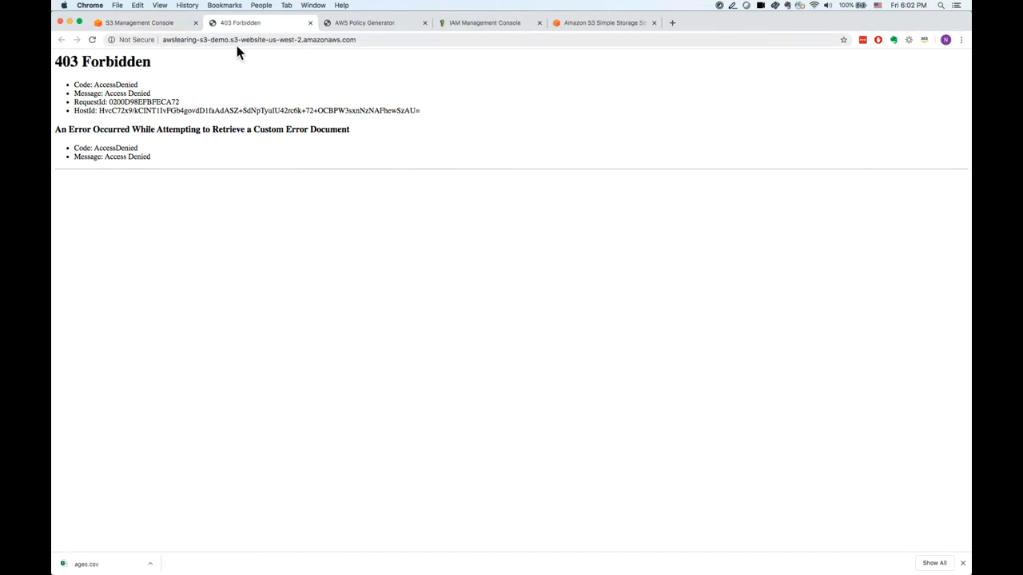
{"action": "left_click", "coordinate": [164, 20]}
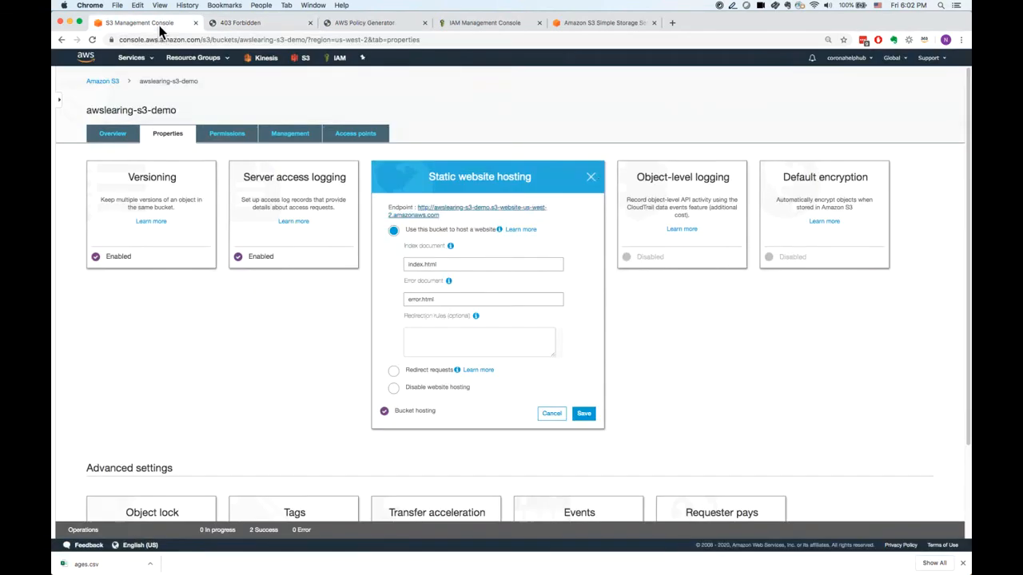
{"action": "left_click", "coordinate": [590, 178]}
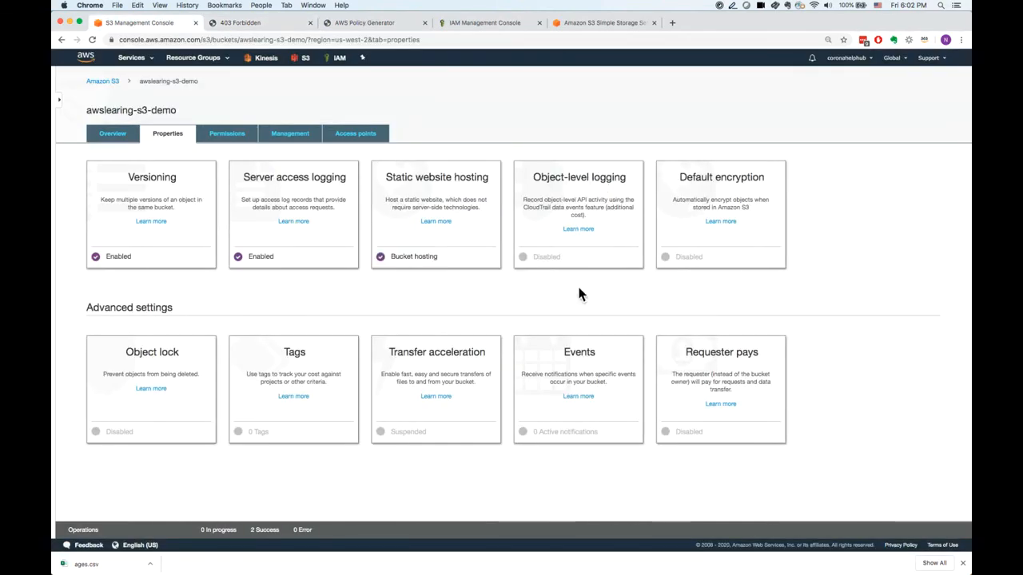
Explore object-level logging with Read and Write events, visit the CloudTrail trails page, and close the settings without creating anything.
{"action": "left_click", "coordinate": [556, 201]}
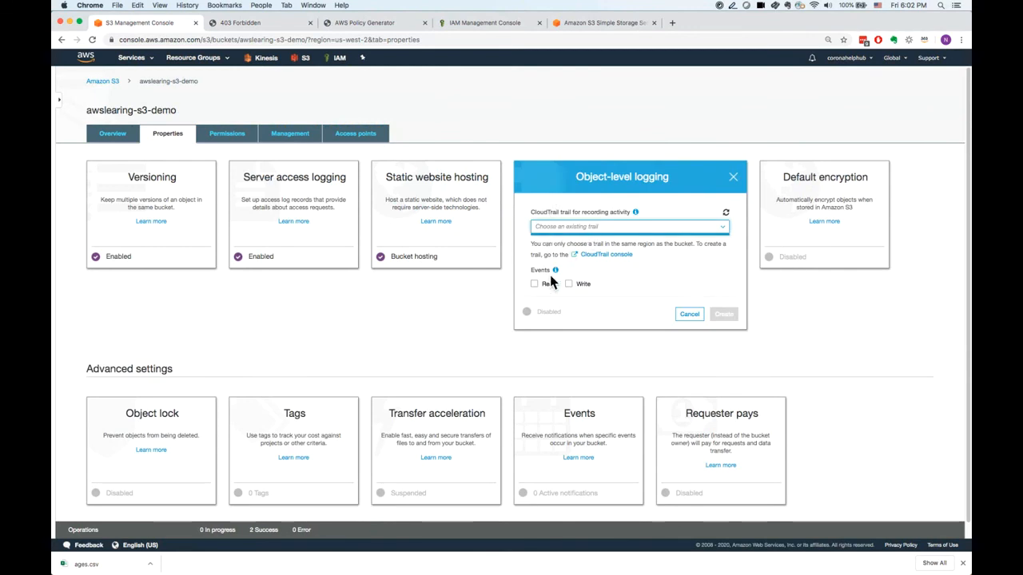
{"action": "left_click", "coordinate": [726, 213]}
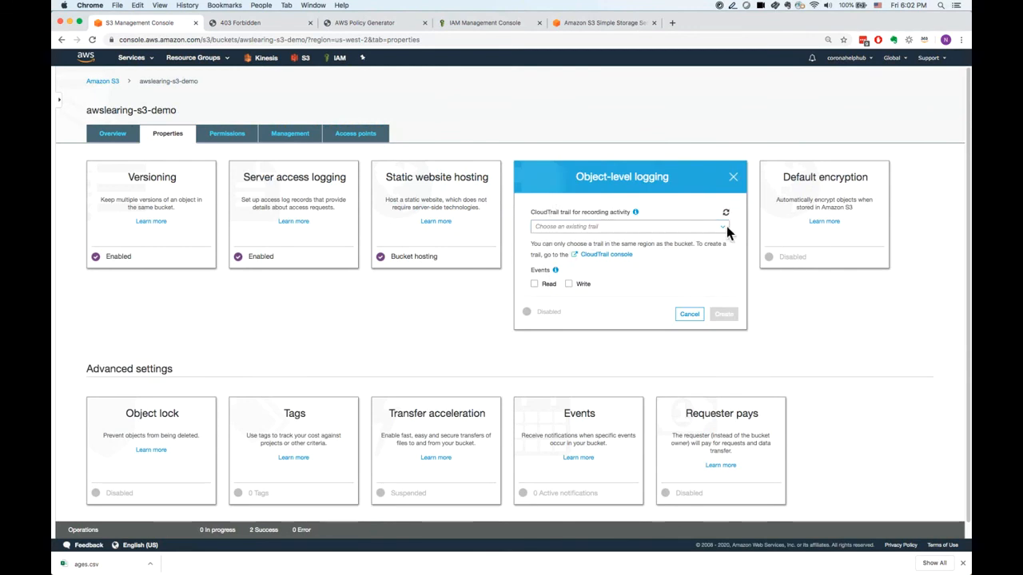
{"action": "left_click", "coordinate": [537, 286]}
{"action": "left_click", "coordinate": [580, 286]}
{"action": "left_click_drag", "start_coordinate": [537, 246], "coordinate": [562, 258]}
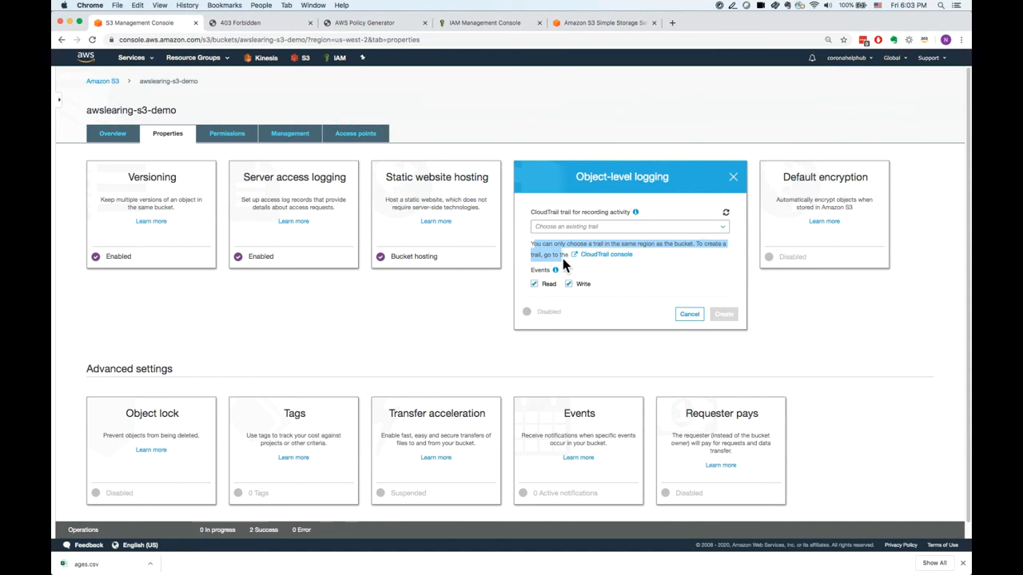
{"action": "left_click", "coordinate": [611, 256]}
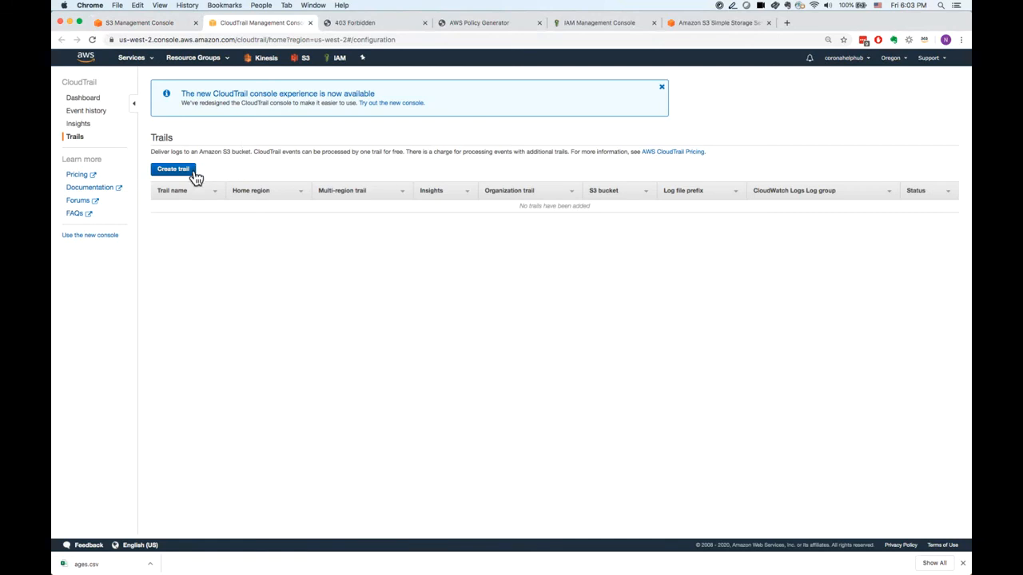
{"action": "left_click", "coordinate": [167, 24]}
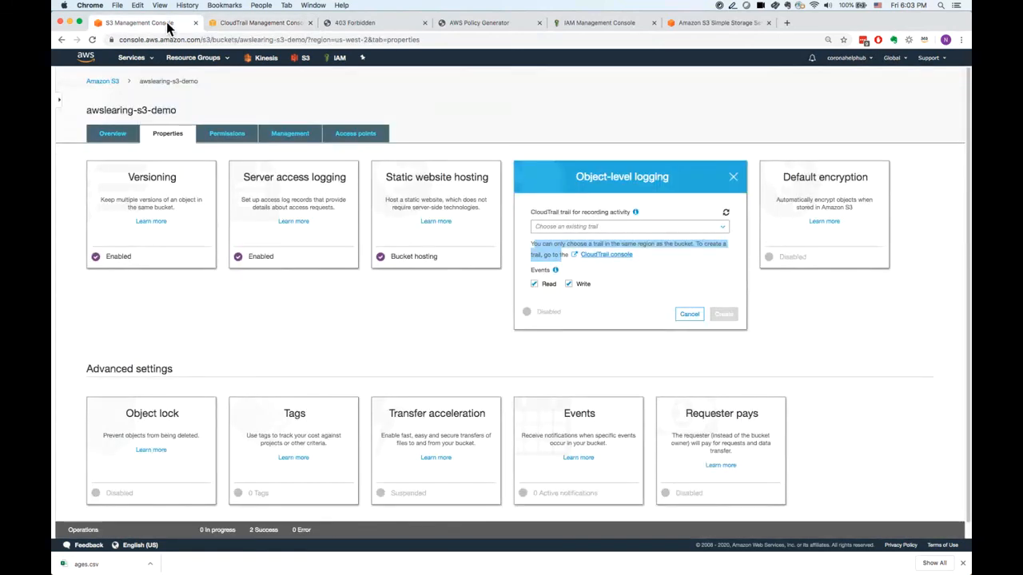
{"action": "left_click", "coordinate": [733, 177]}
Compare the None, AES-256 and AWS-KMS default encryption options, including the KMS key choices, and cancel without saving.
{"action": "left_click", "coordinate": [724, 200]}
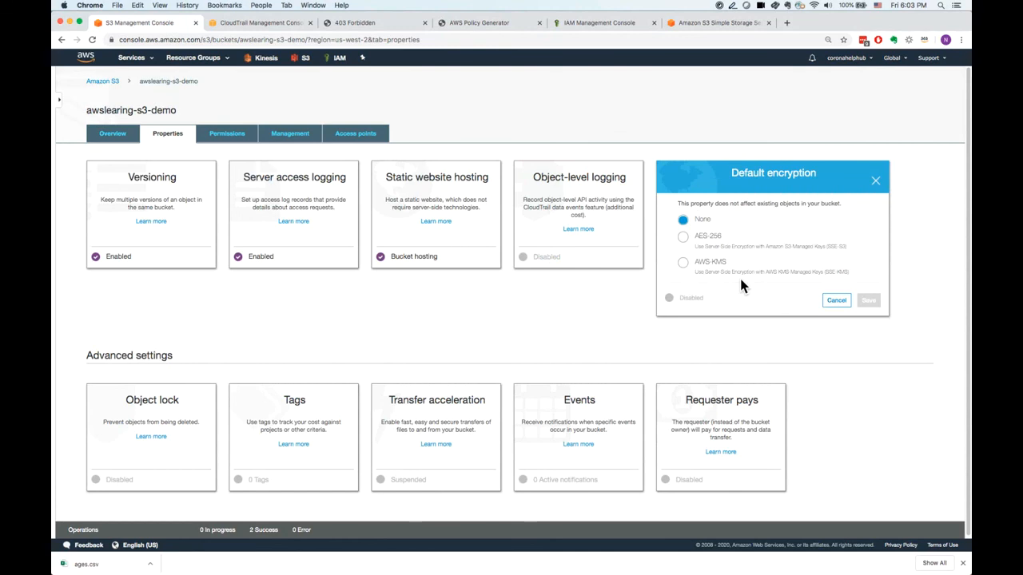
{"action": "left_click", "coordinate": [690, 249]}
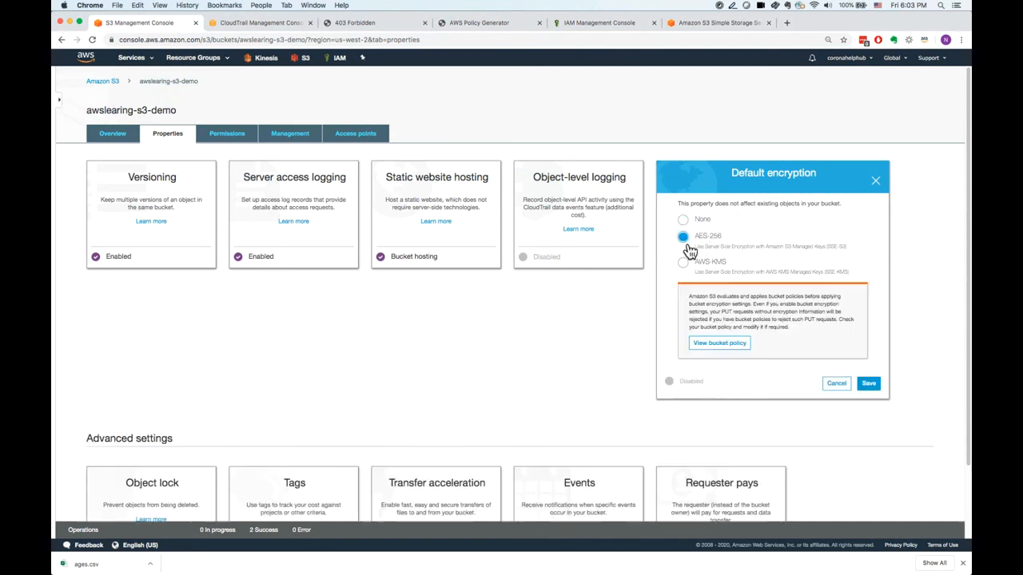
{"action": "left_click", "coordinate": [686, 267]}
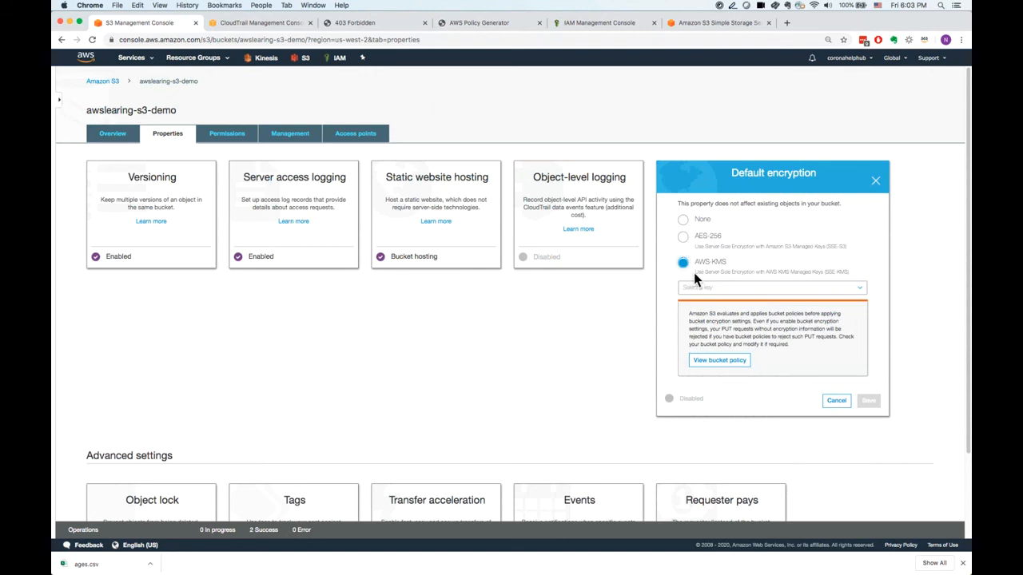
{"action": "left_click", "coordinate": [705, 292]}
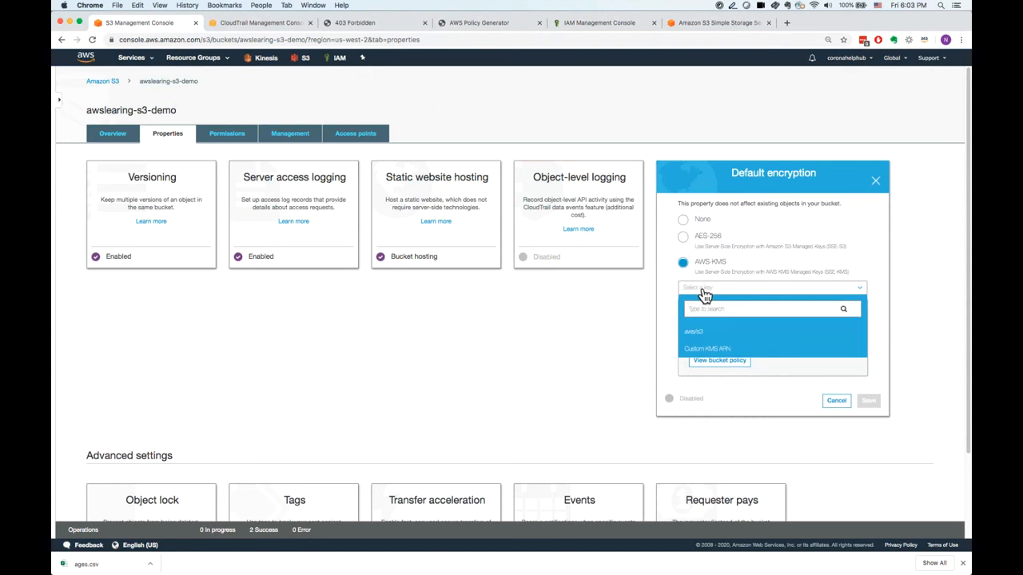
{"action": "left_click", "coordinate": [692, 247]}
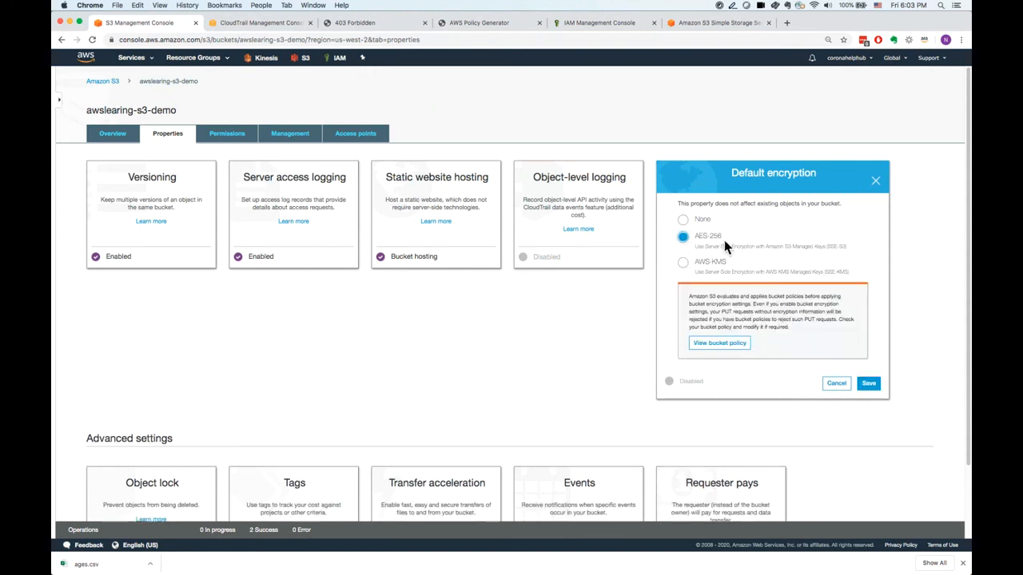
{"action": "left_click", "coordinate": [688, 267]}
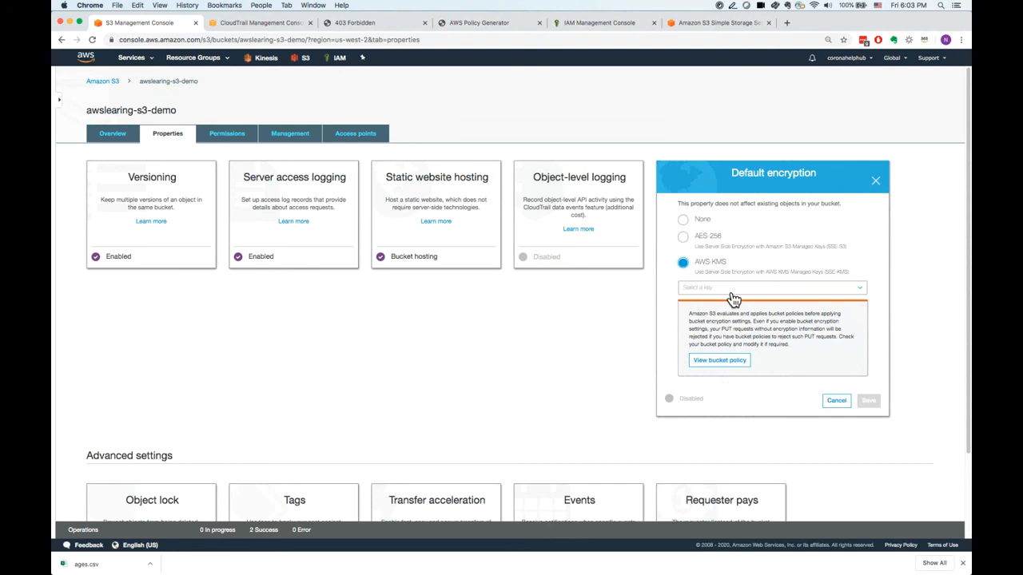
{"action": "left_click", "coordinate": [683, 237]}
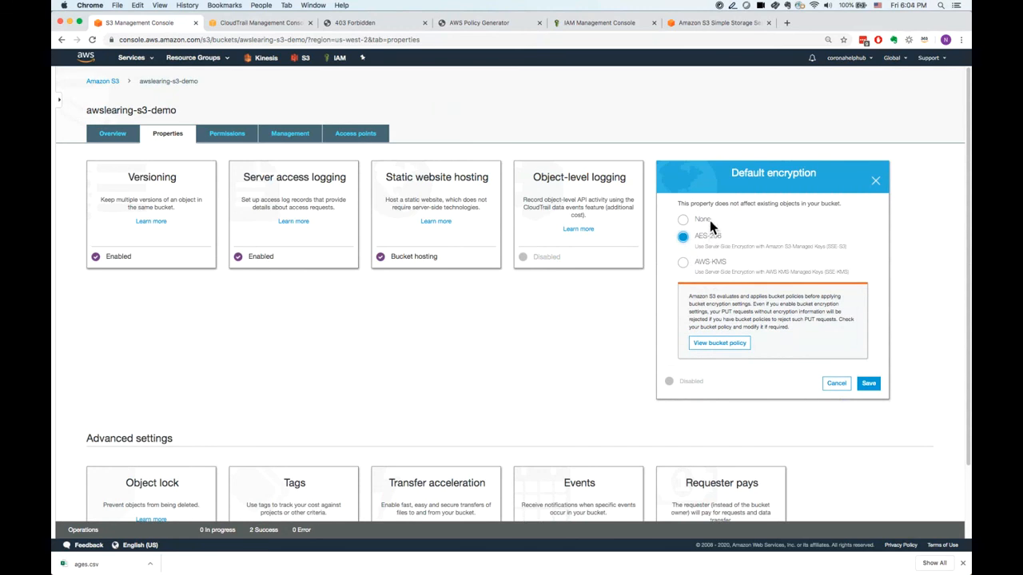
{"action": "left_click", "coordinate": [710, 228]}
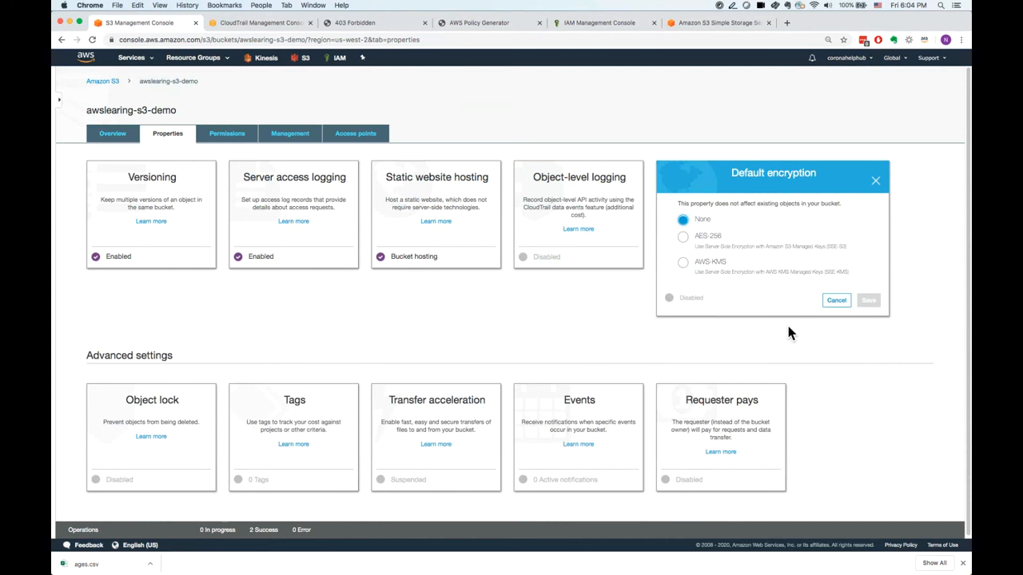
{"action": "left_click", "coordinate": [835, 301]}
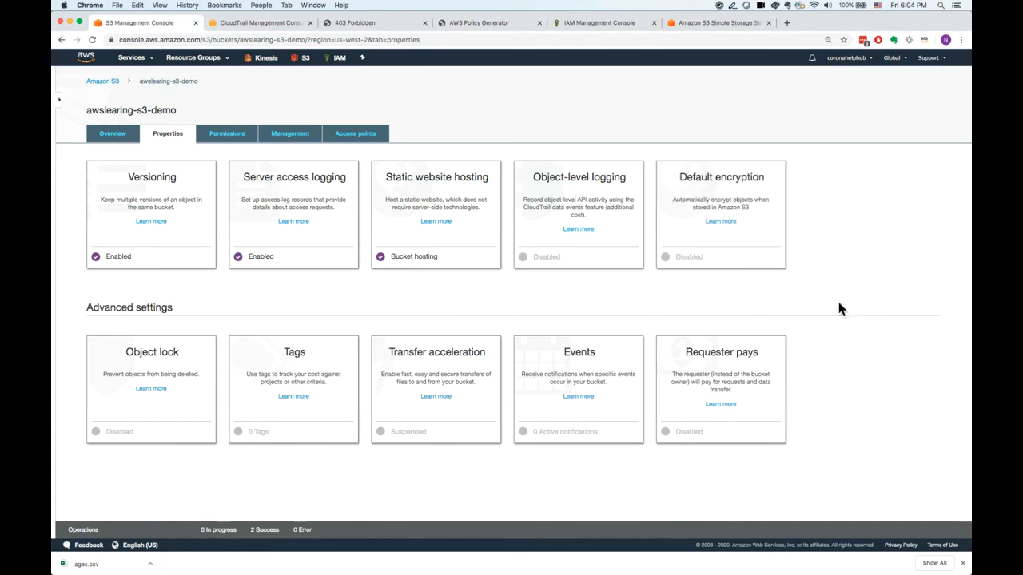
Check the object lock setting, and add a bucket tag with key demo and value s3.
{"action": "left_click", "coordinate": [134, 365]}
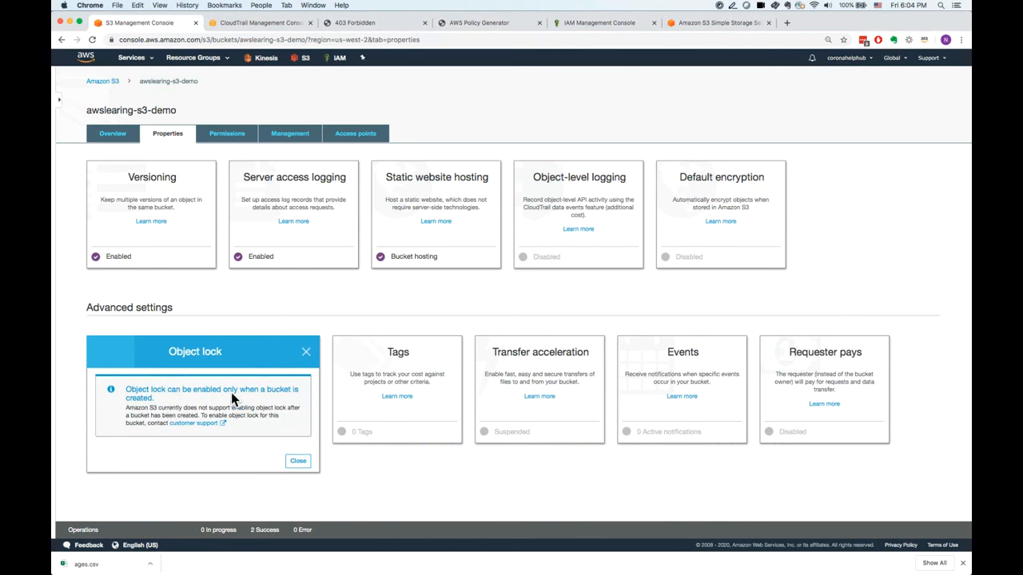
{"action": "left_click", "coordinate": [308, 357]}
{"action": "left_click", "coordinate": [292, 368]}
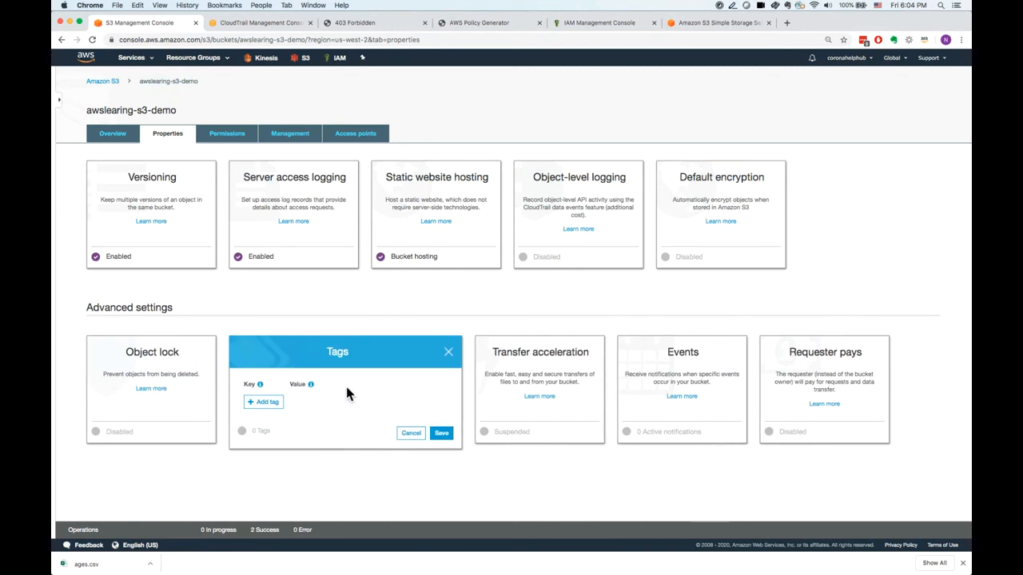
{"action": "left_click", "coordinate": [281, 405]}
{"action": "left_click", "coordinate": [281, 405]}
{"action": "left_click", "coordinate": [284, 400]}
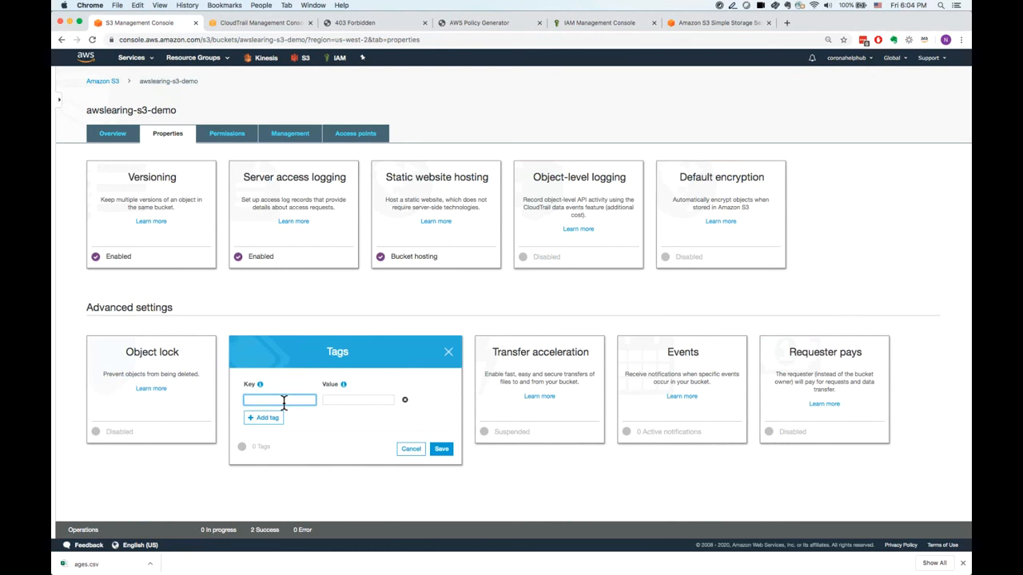
{"action": "type", "text": "demo"}
{"action": "left_click", "coordinate": [336, 402]}
{"action": "type", "text": "s3"}
{"action": "left_click", "coordinate": [448, 453]}
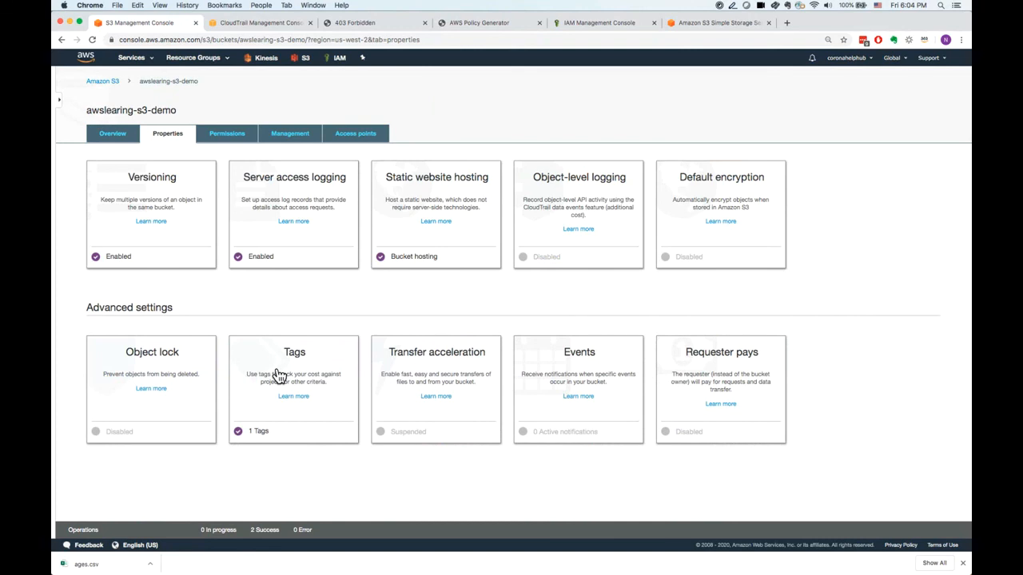
Examine the transfer acceleration settings with the Enabled option selected, and close them without saving.
{"action": "left_click", "coordinate": [419, 374]}
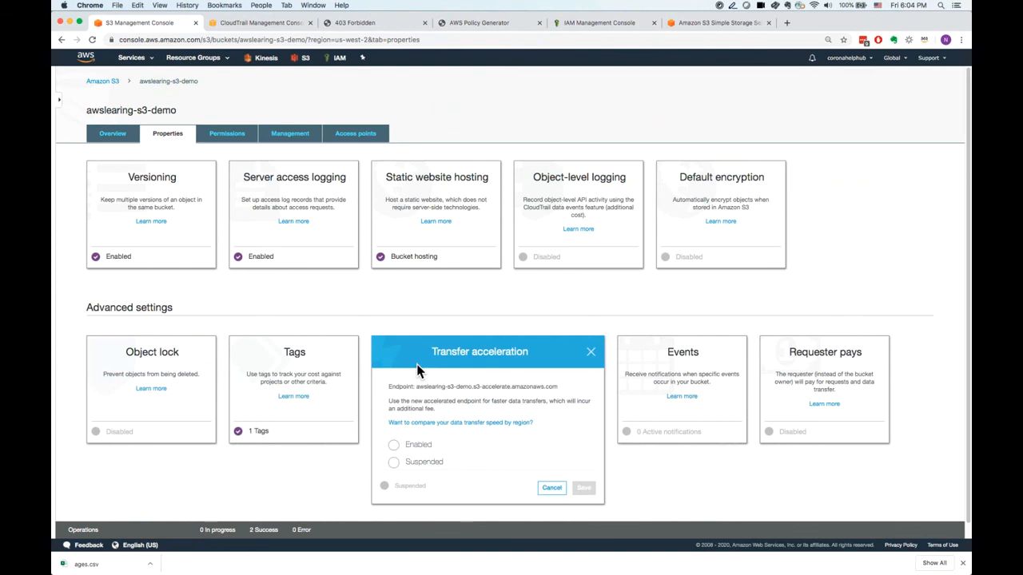
{"action": "left_click", "coordinate": [416, 446]}
{"action": "left_click", "coordinate": [590, 353]}
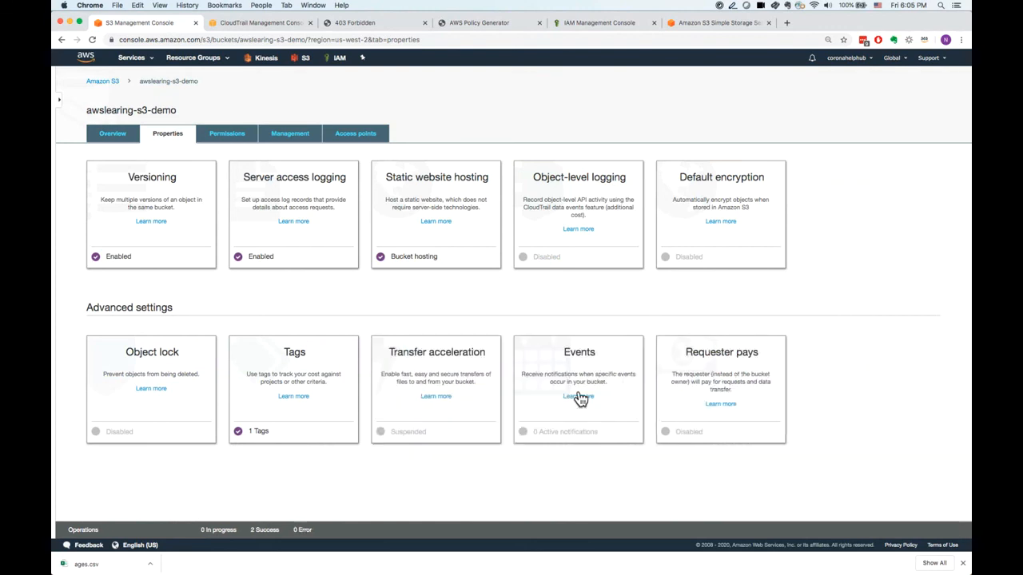
Explore a new event notification for all object create events sent to an SNS topic specified by ARN, and cancel without saving.
{"action": "left_click", "coordinate": [580, 362]}
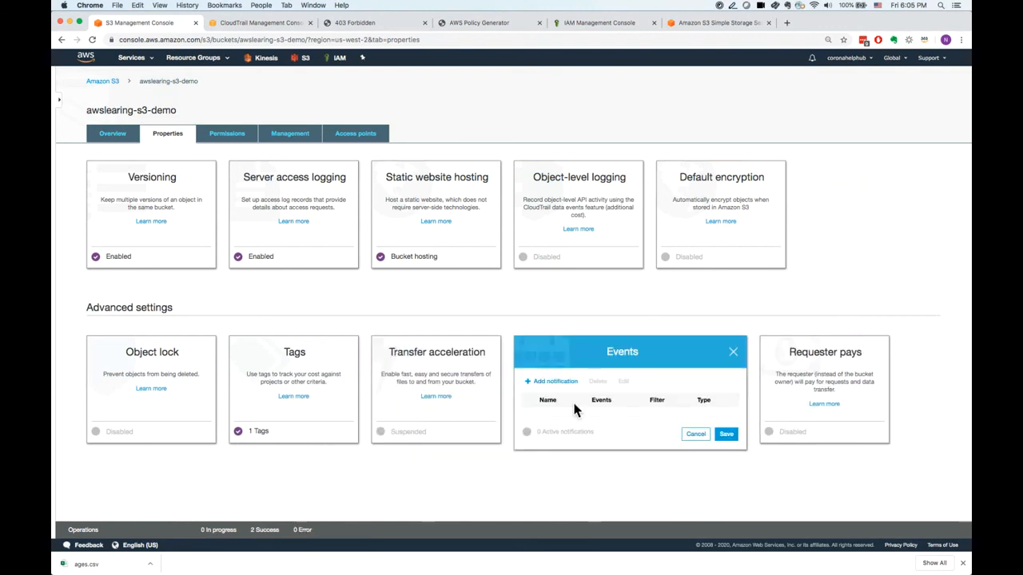
{"action": "left_click", "coordinate": [546, 383]}
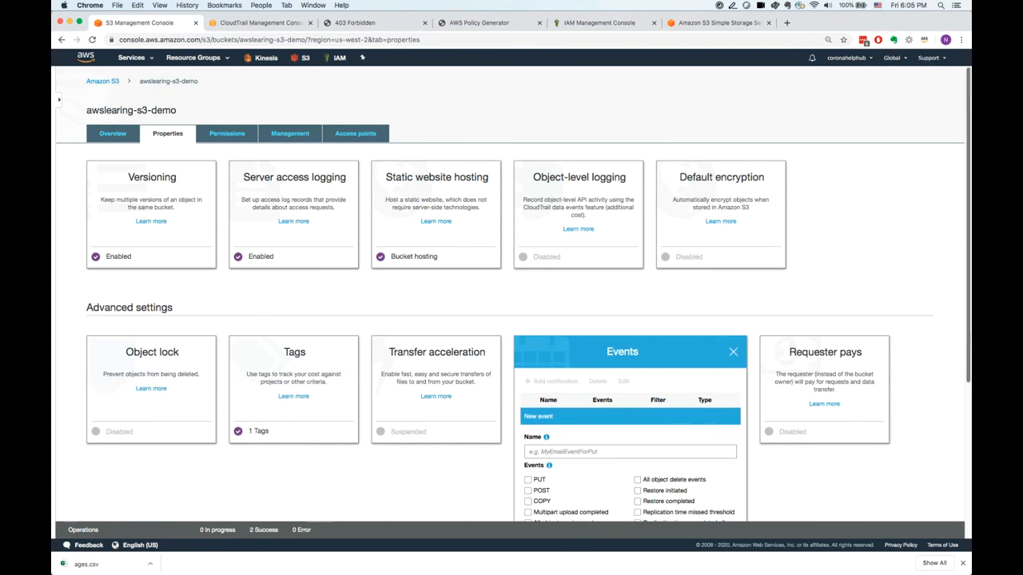
{"action": "scroll", "coordinate": [560, 319], "scroll_direction": "down", "scroll_amount": 3}
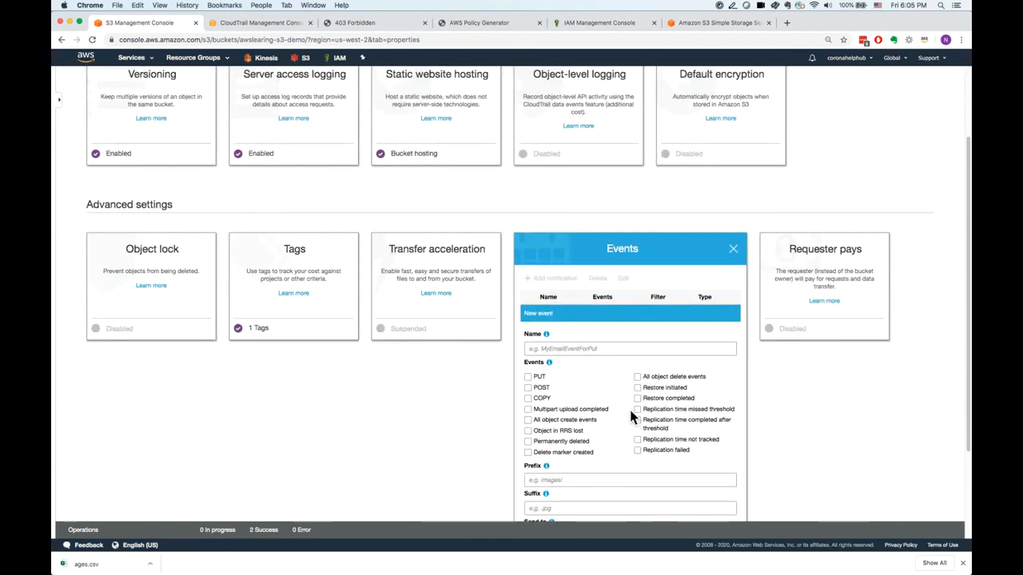
{"action": "left_click", "coordinate": [528, 420]}
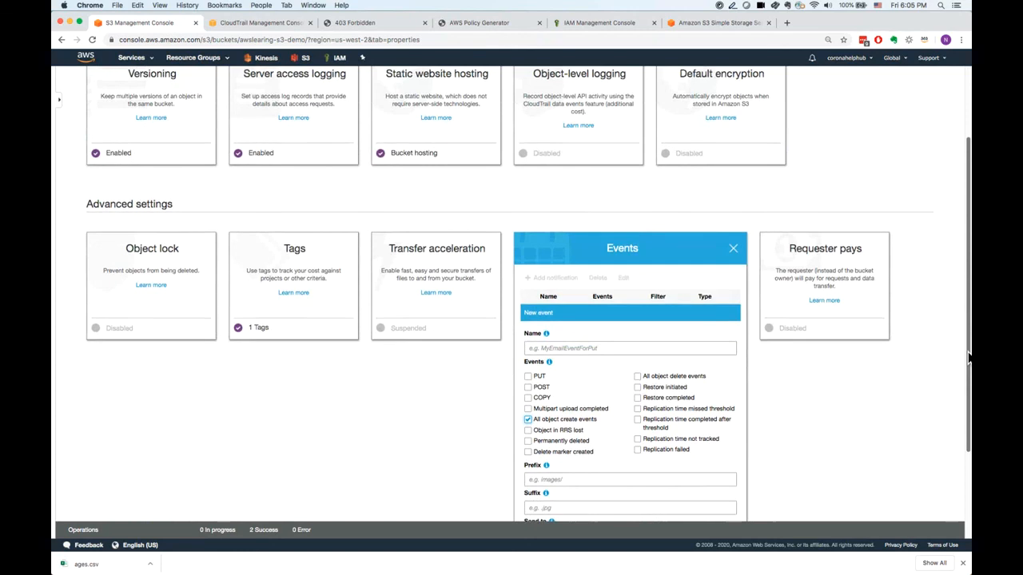
{"action": "left_click_drag", "start_coordinate": [969, 351], "coordinate": [968, 413]}
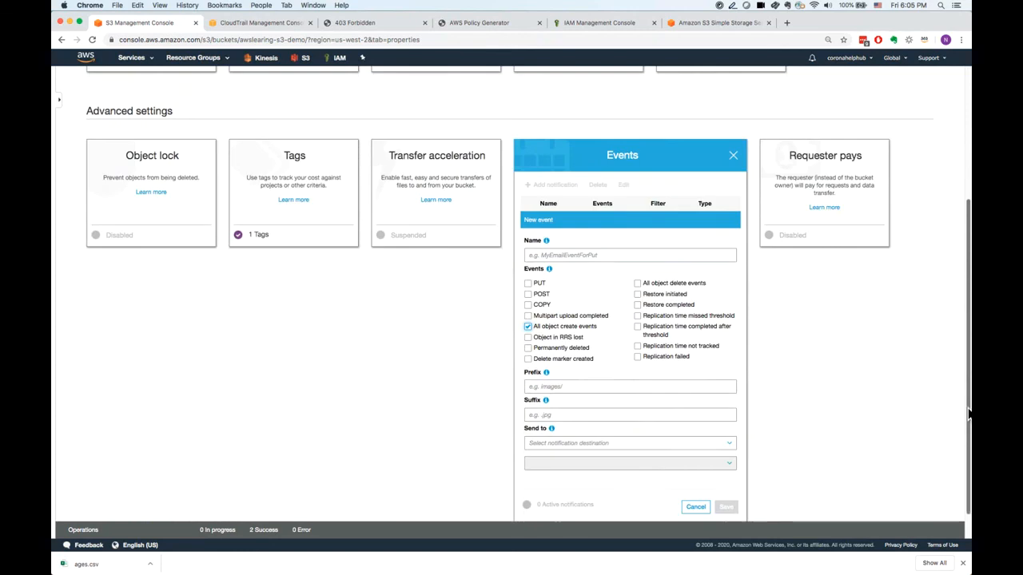
{"action": "left_click", "coordinate": [650, 445]}
{"action": "left_click", "coordinate": [613, 458]}
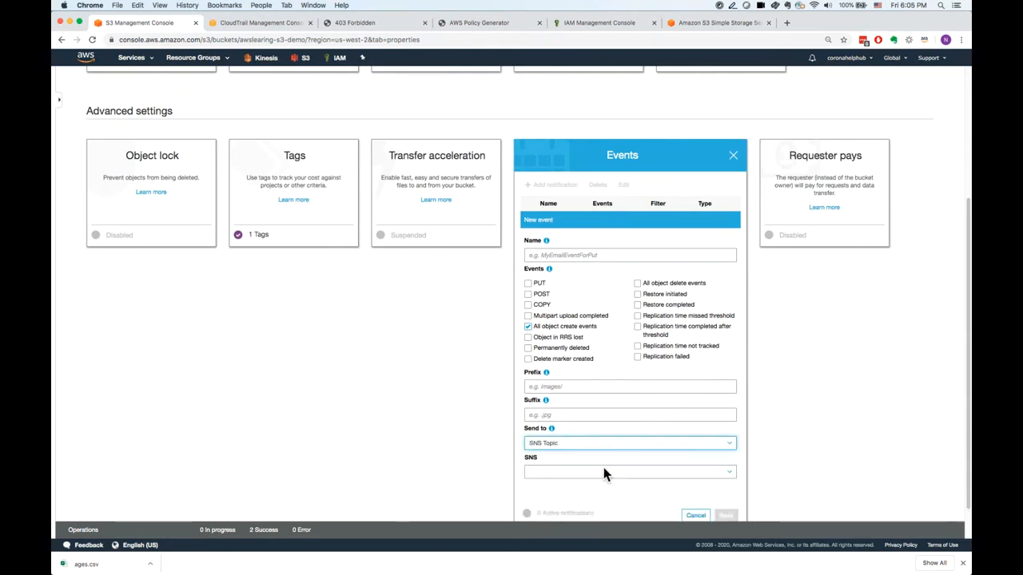
{"action": "left_click", "coordinate": [564, 471]}
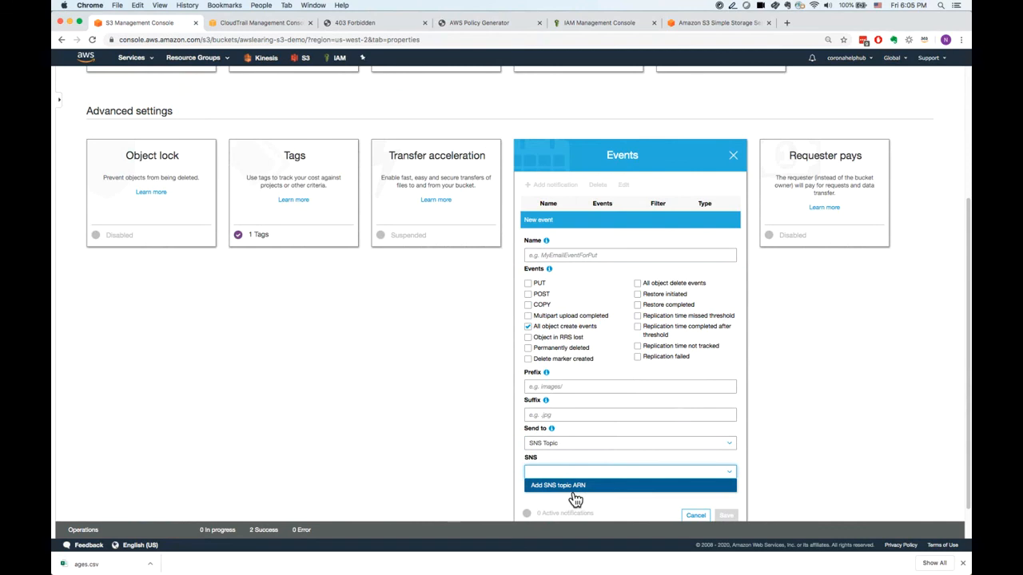
{"action": "left_click", "coordinate": [570, 487]}
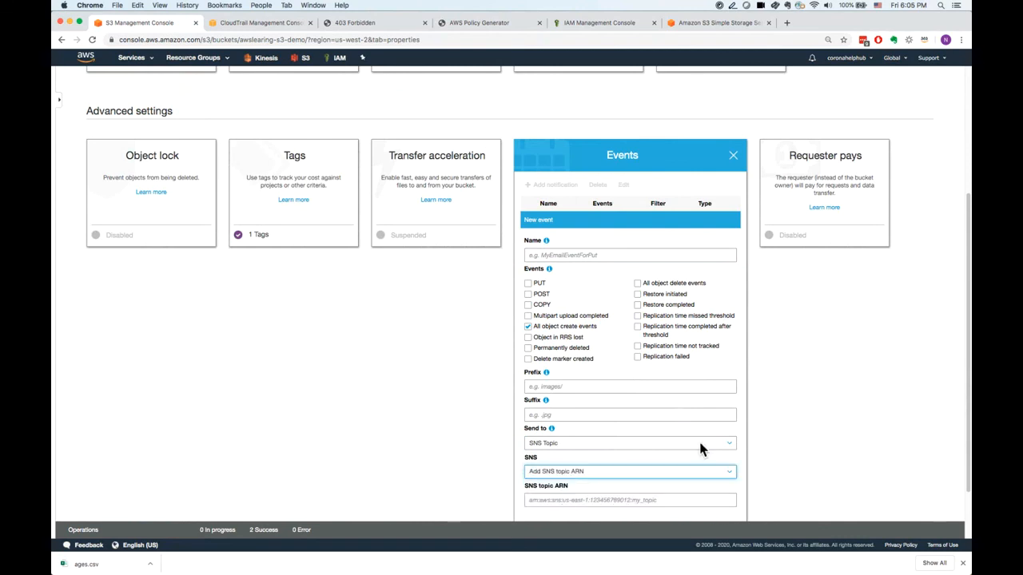
{"action": "scroll", "coordinate": [582, 432], "scroll_direction": "down", "scroll_amount": 2}
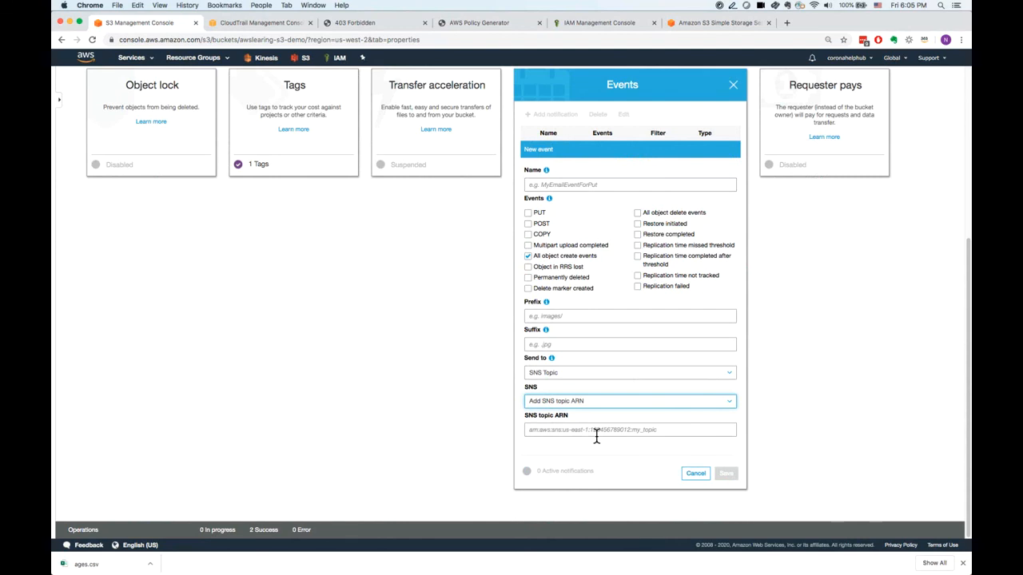
{"action": "left_click", "coordinate": [708, 478]}
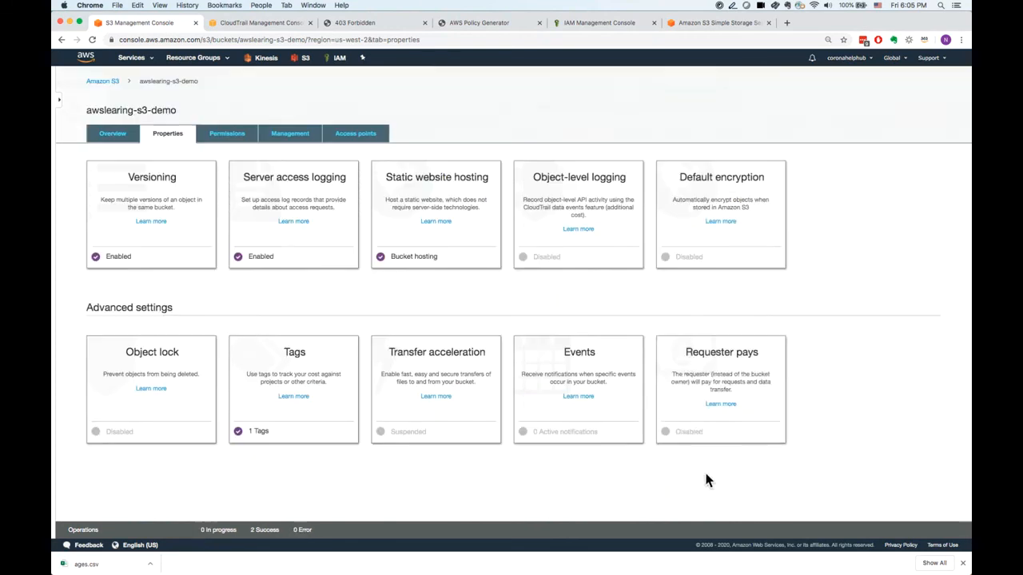
Compare the enable and disable options for requester pays, cancel without saving, and dismiss the browser's download bar.
{"action": "left_click", "coordinate": [723, 383]}
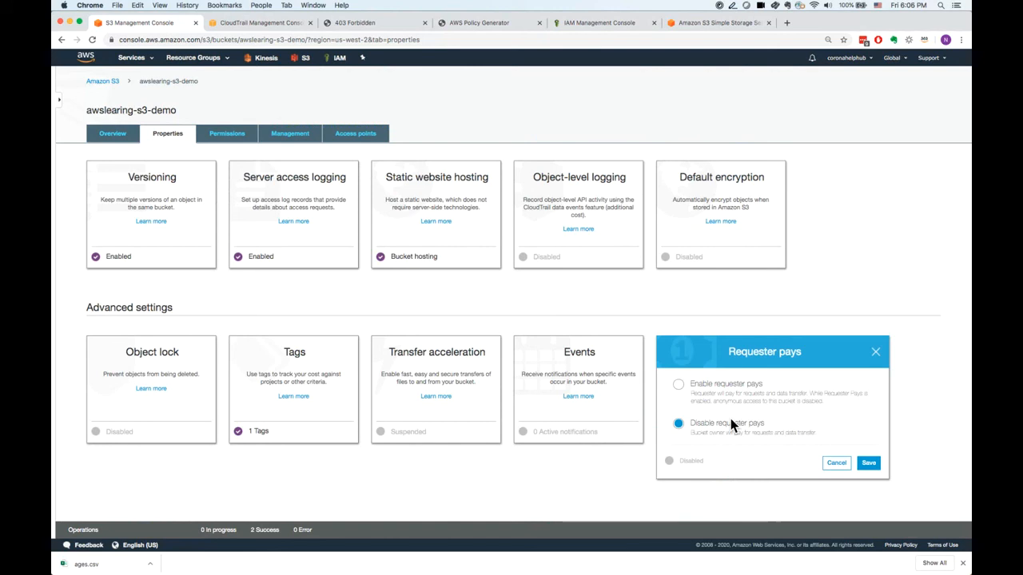
{"action": "left_click", "coordinate": [688, 393]}
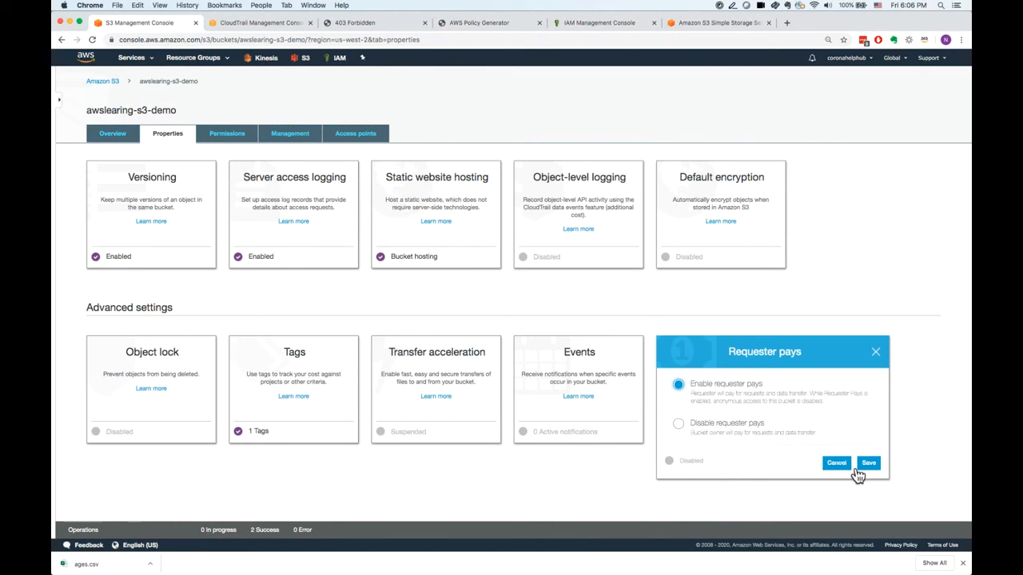
{"action": "left_click", "coordinate": [742, 423]}
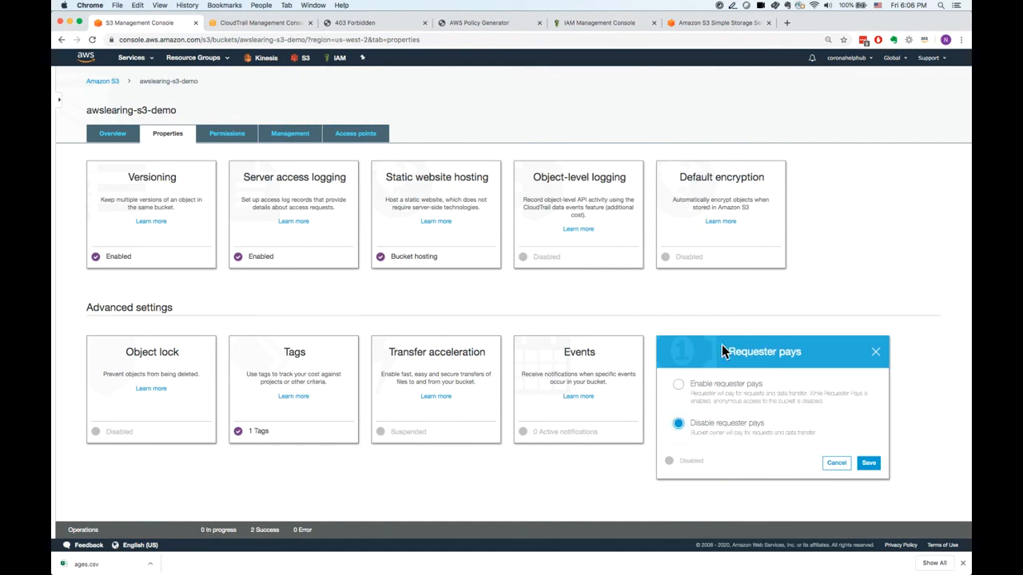
{"action": "left_click", "coordinate": [835, 464]}
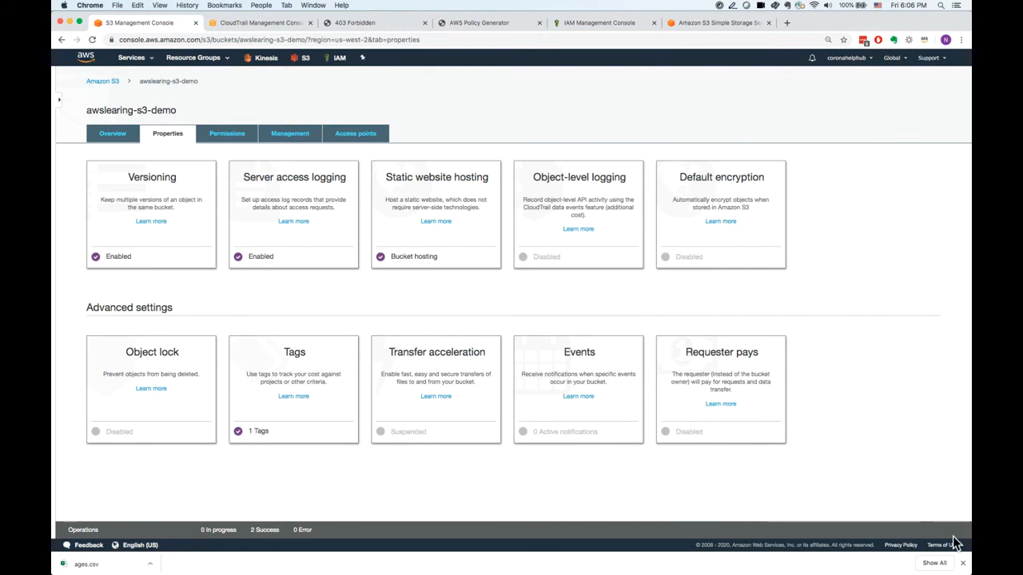
{"action": "left_click", "coordinate": [963, 563]}
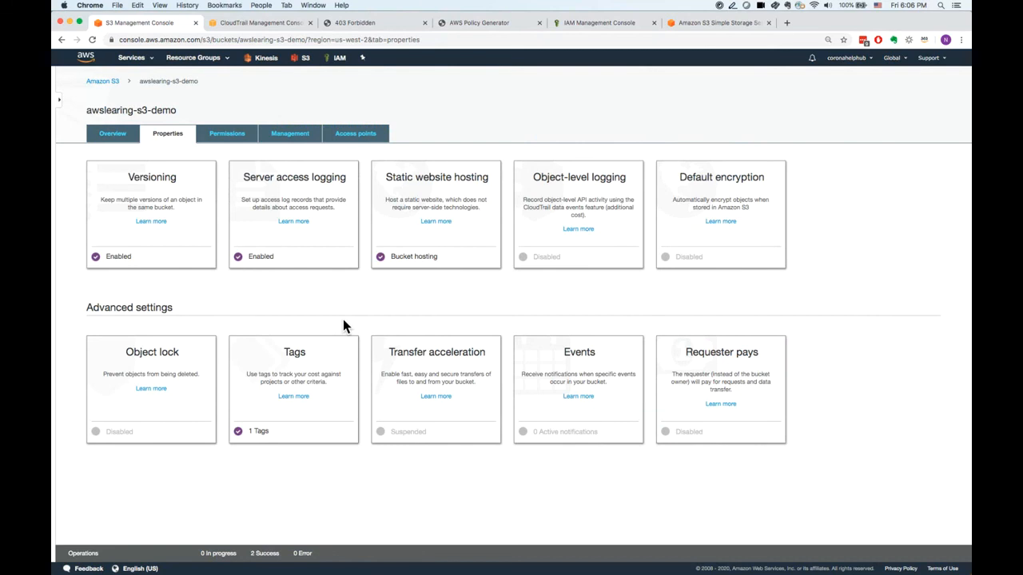
Review the bucket's block public access permissions, including the individual ACL and bucket policy settings.
{"action": "left_click", "coordinate": [239, 148]}
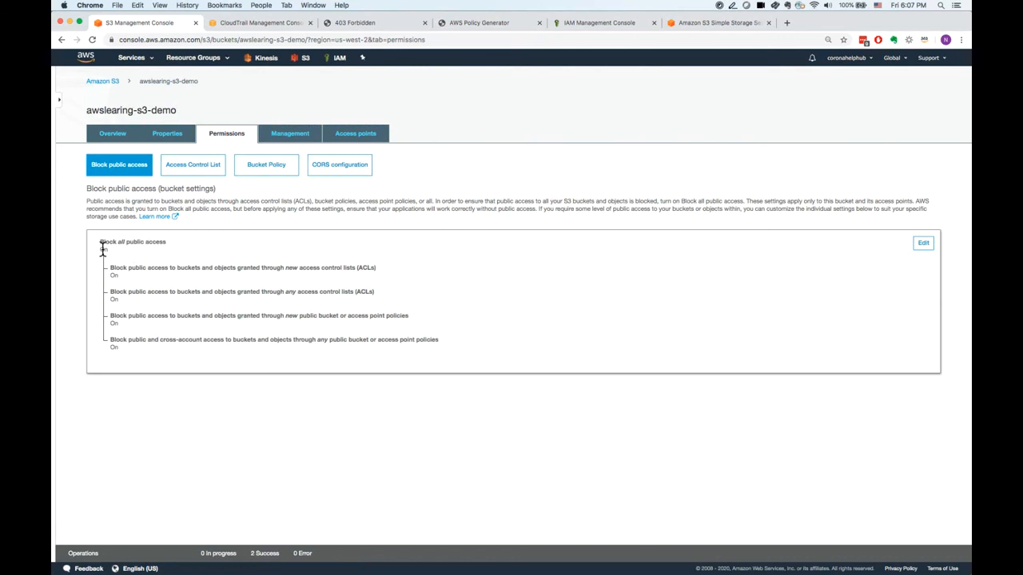
{"action": "left_click_drag", "start_coordinate": [102, 244], "coordinate": [178, 253]}
{"action": "left_click_drag", "start_coordinate": [110, 269], "coordinate": [284, 280]}
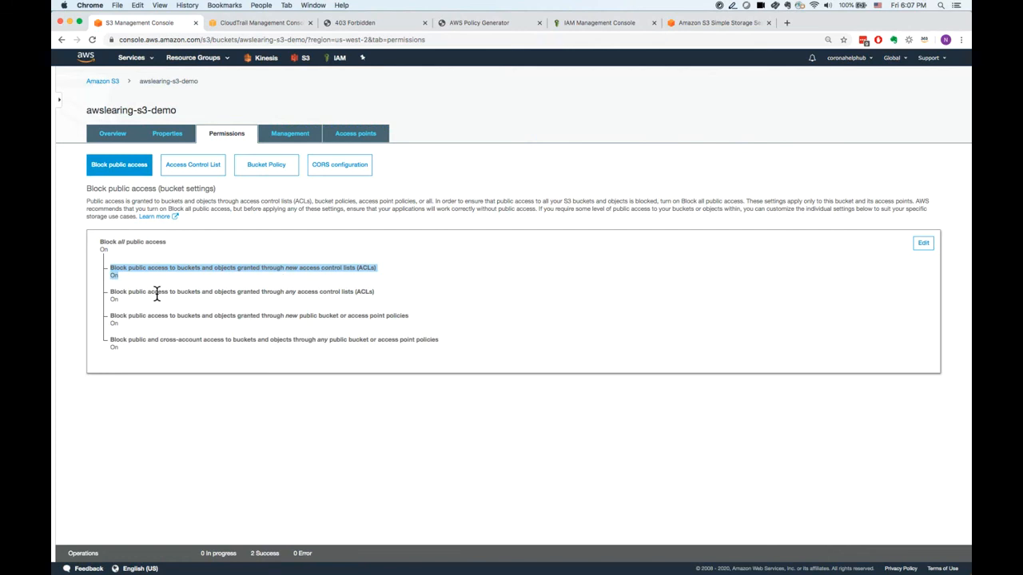
{"action": "left_click_drag", "start_coordinate": [112, 292], "coordinate": [138, 309]}
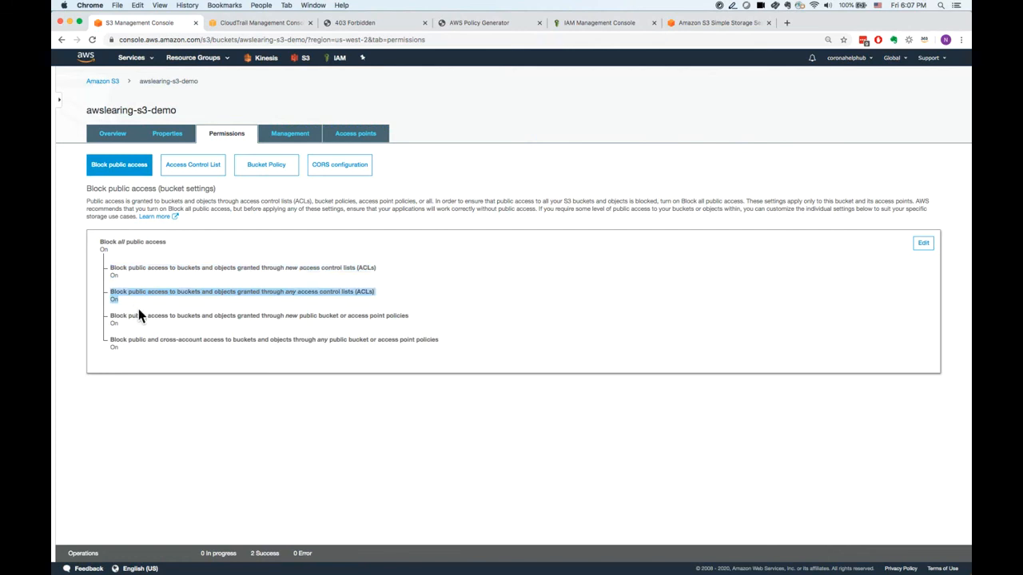
{"action": "left_click_drag", "start_coordinate": [114, 320], "coordinate": [110, 342]}
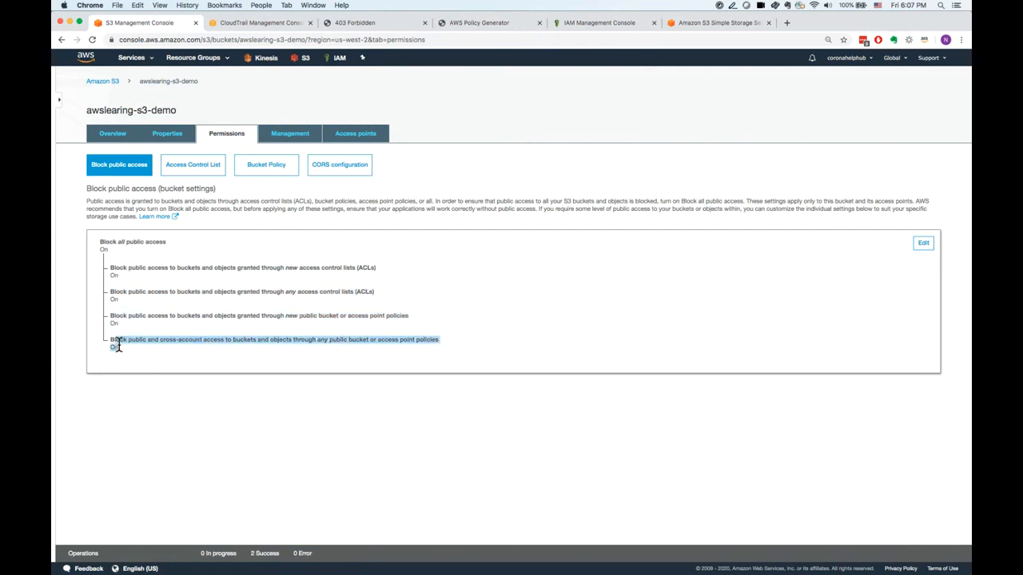
Turn off Block all public access for the bucket, save the change, and enter confirm to approve it.
{"action": "left_click", "coordinate": [925, 245]}
{"action": "left_click", "coordinate": [166, 248]}
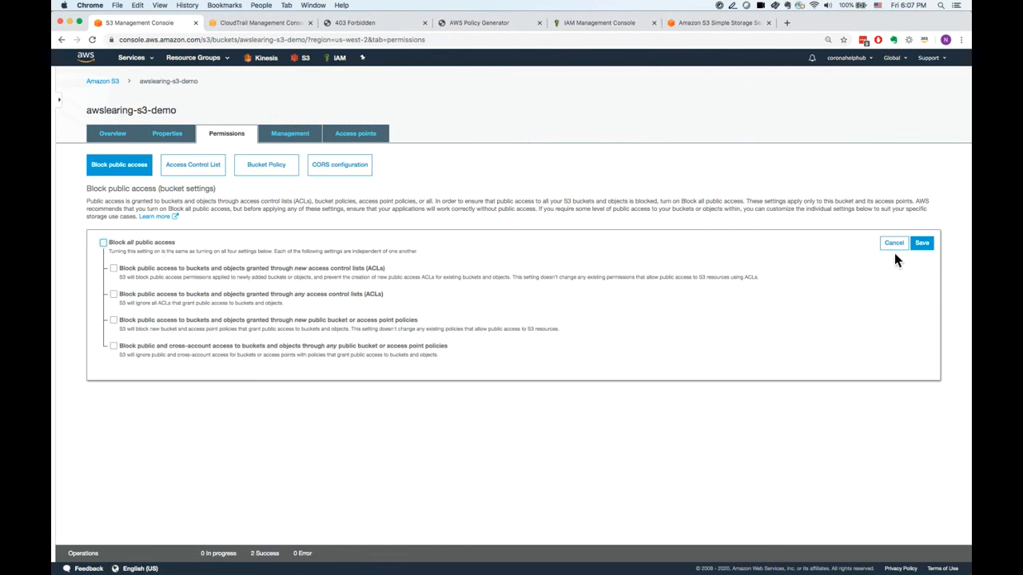
{"action": "left_click", "coordinate": [929, 245]}
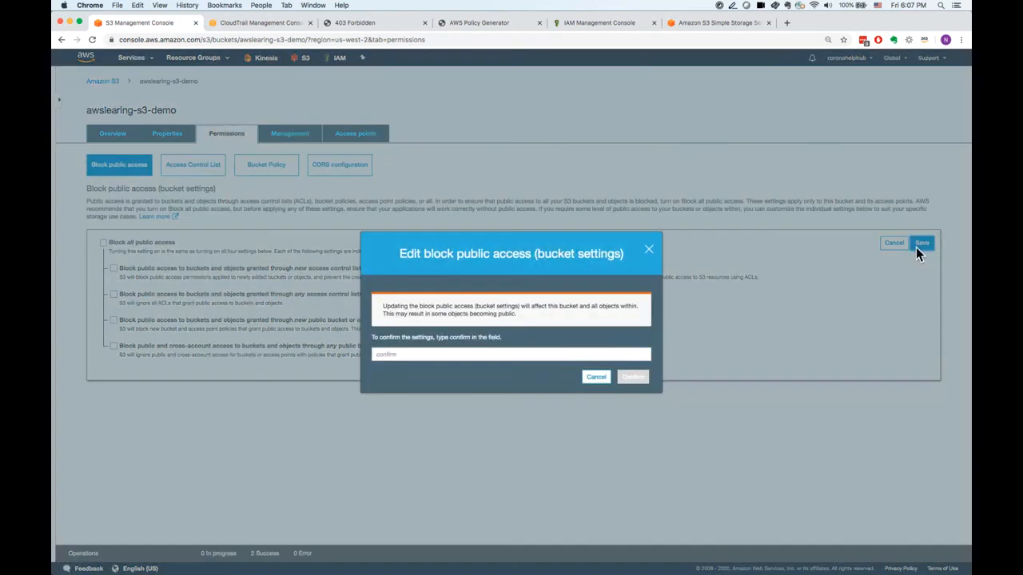
{"action": "type", "text": "confirm"}
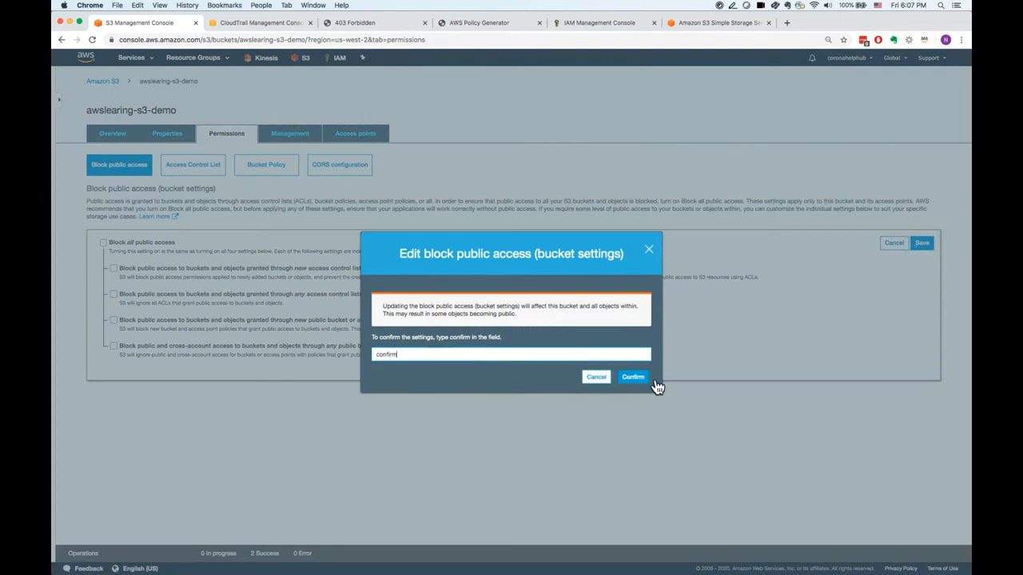
{"action": "left_click", "coordinate": [635, 379]}
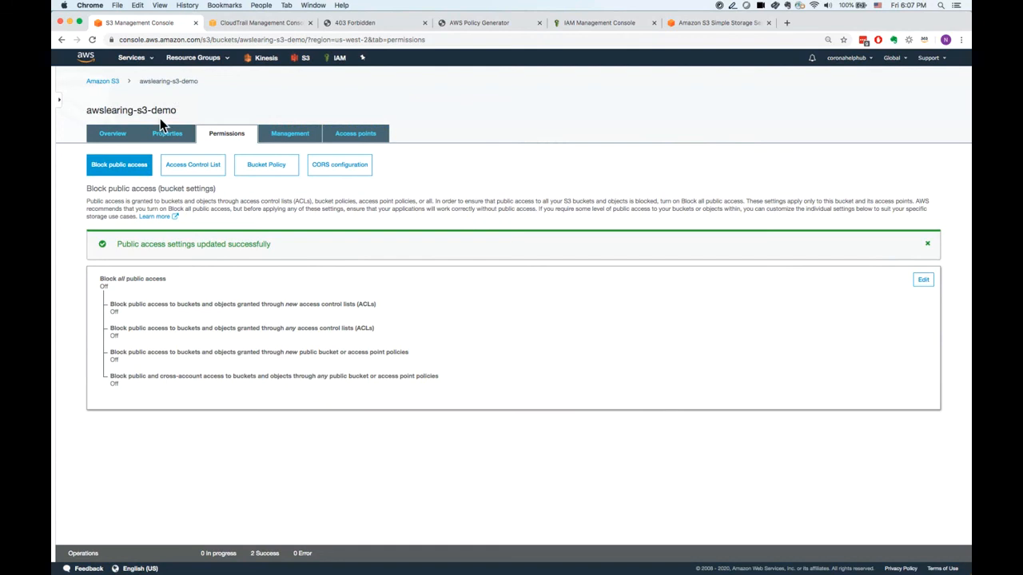
Test public access to ages.csv through its object URL, inspect the response, and return to the bucket overview.
{"action": "left_click", "coordinate": [125, 144]}
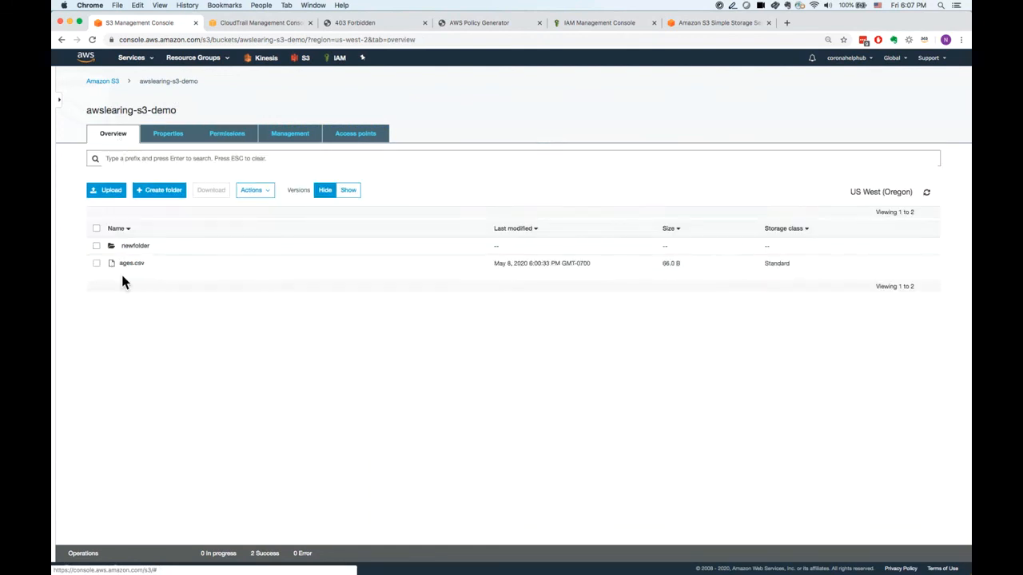
{"action": "left_click", "coordinate": [99, 266]}
{"action": "left_click", "coordinate": [888, 258]}
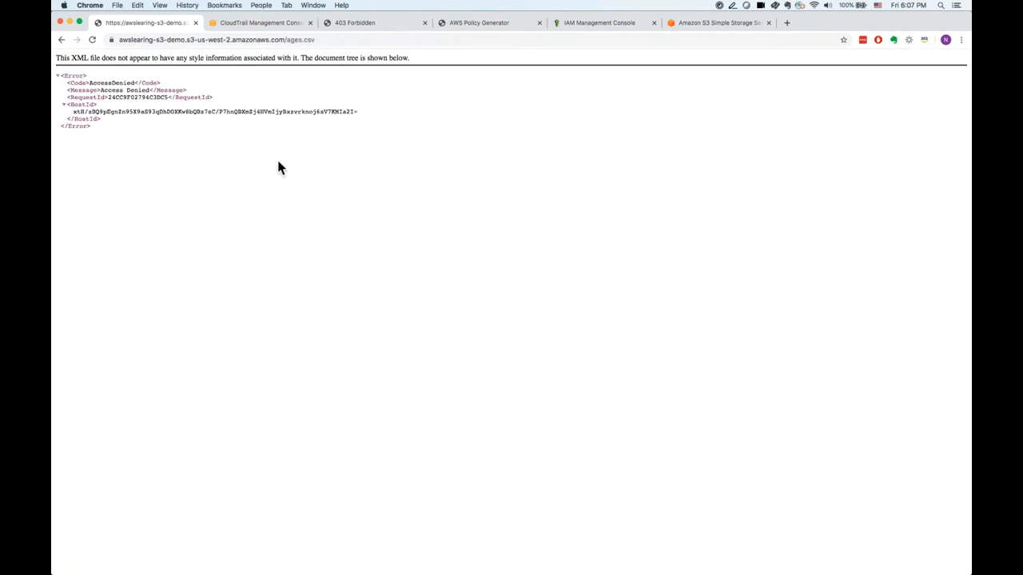
{"action": "left_click_drag", "start_coordinate": [101, 91], "coordinate": [144, 92]}
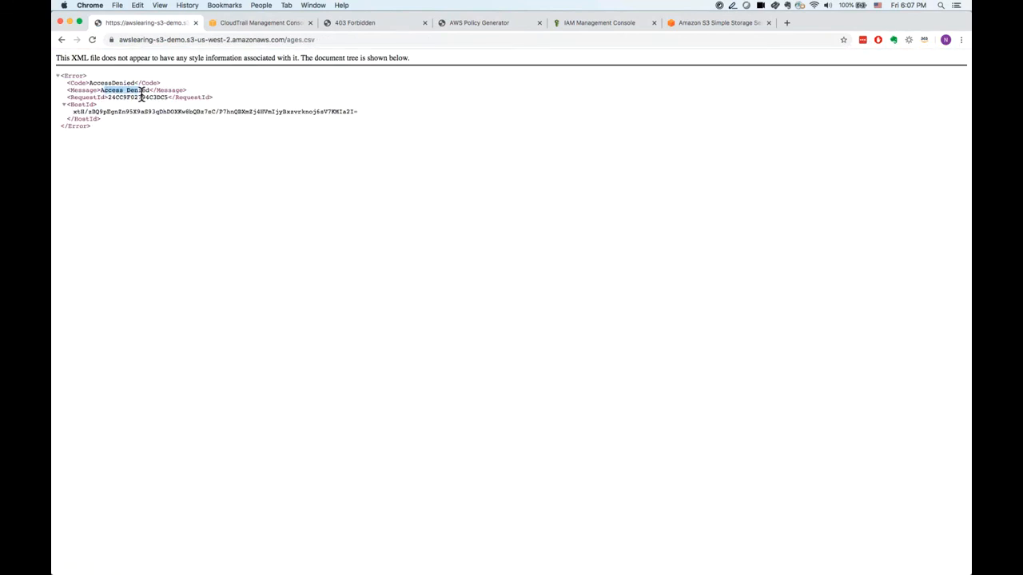
{"action": "left_click", "coordinate": [62, 39]}
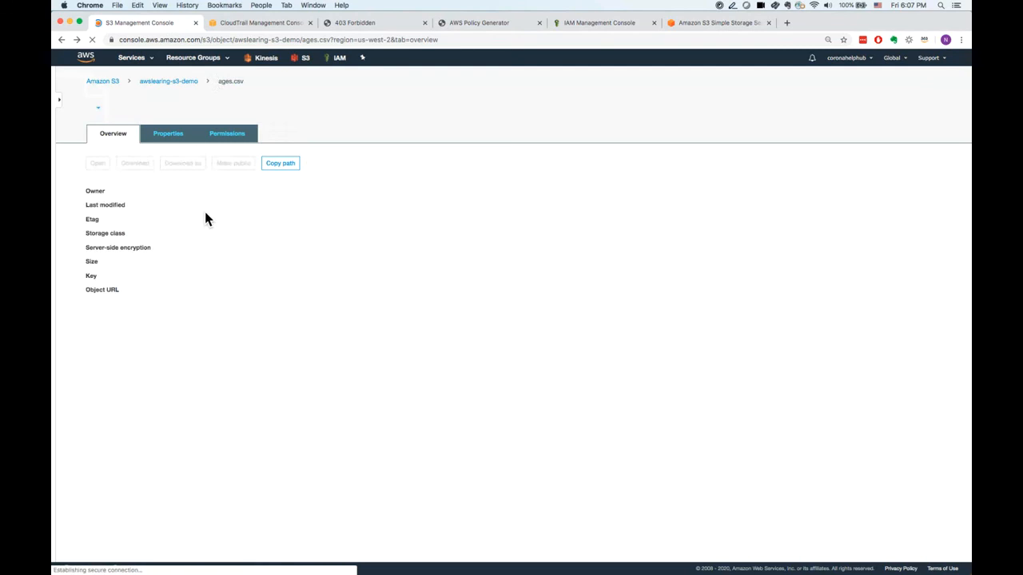
{"action": "left_click", "coordinate": [184, 84]}
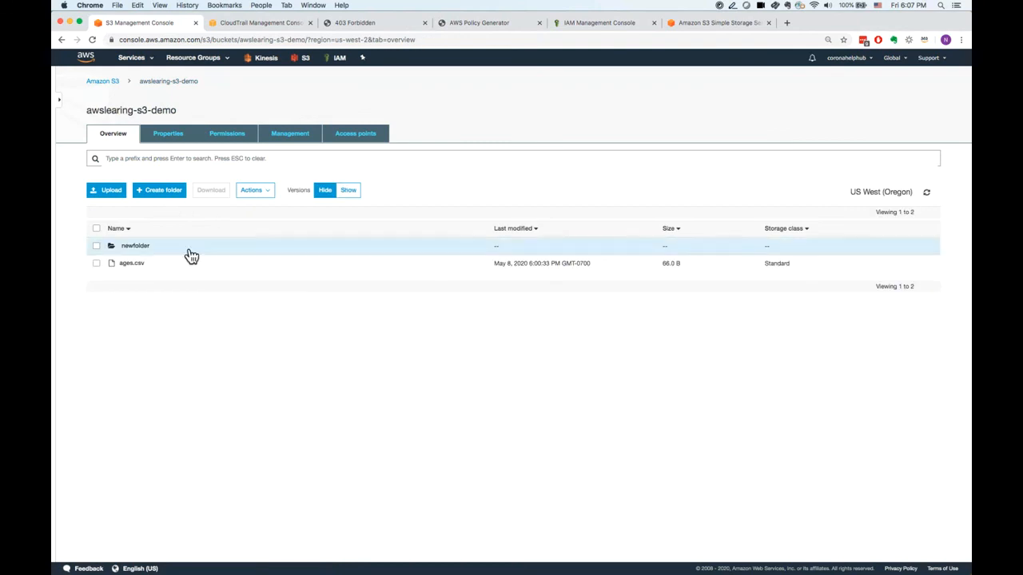
Open the bucket policy editor in the bucket's permissions and launch the AWS Policy Generator from it.
{"action": "left_click", "coordinate": [183, 139]}
{"action": "left_click", "coordinate": [230, 142]}
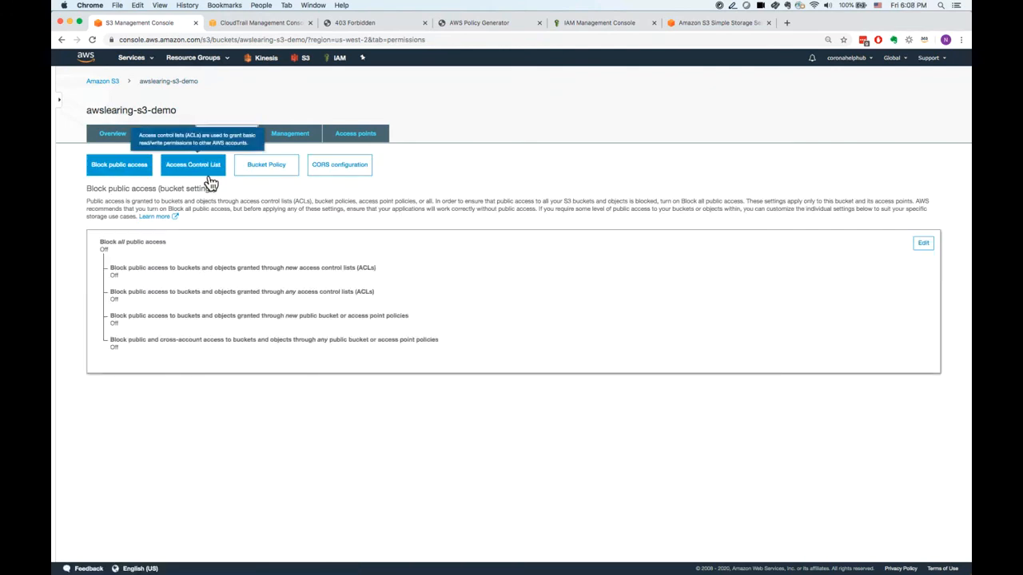
{"action": "left_click", "coordinate": [264, 175]}
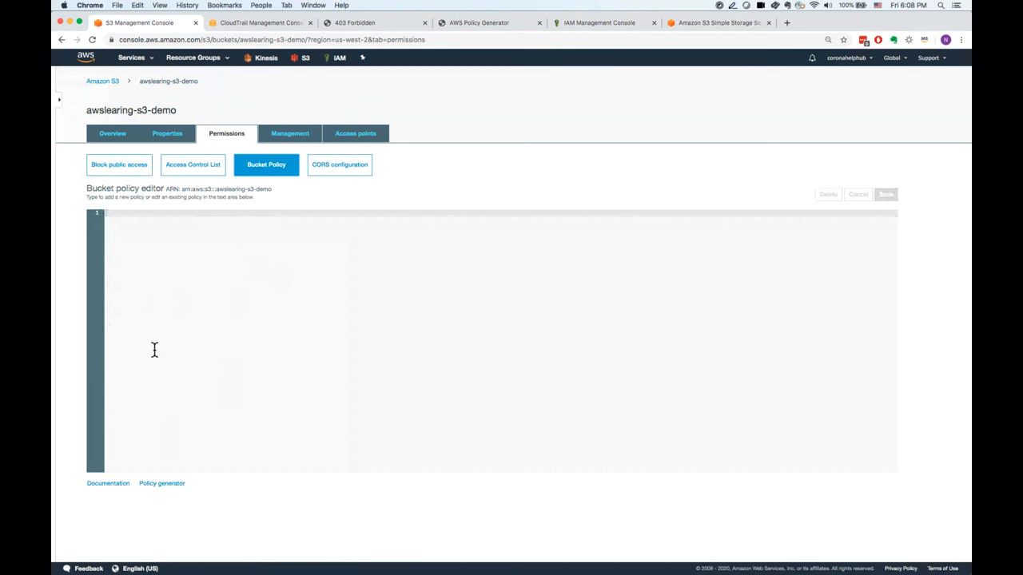
{"action": "left_click", "coordinate": [162, 483]}
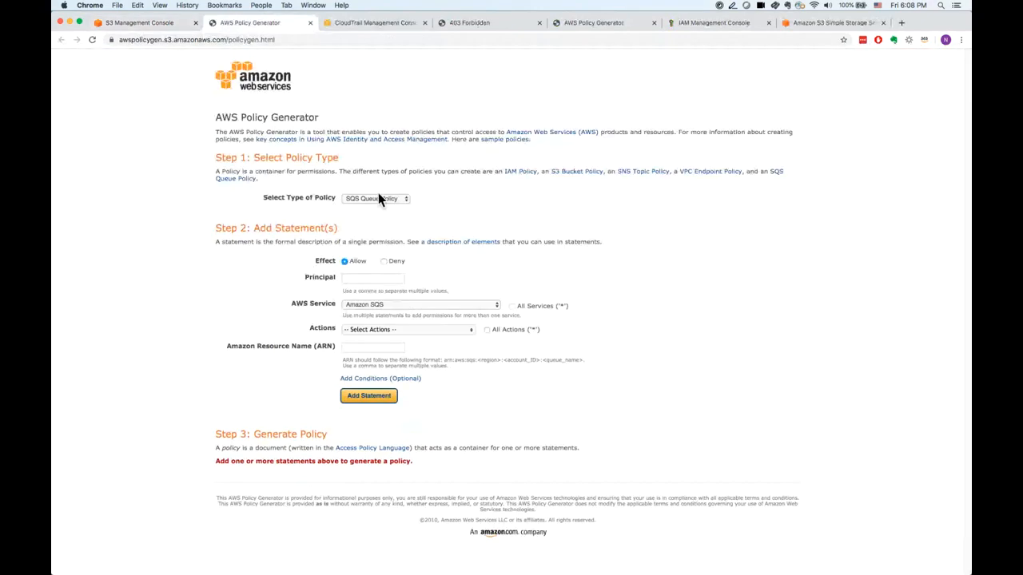
Set the policy type to IAM Policy and the statement's AWS service to Amazon S3.
{"action": "left_click", "coordinate": [378, 198]}
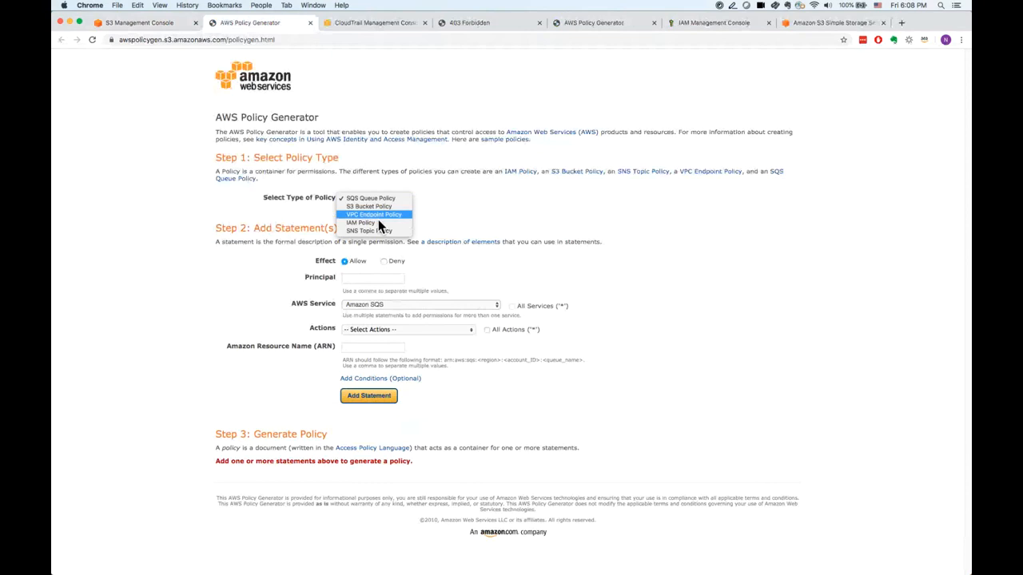
{"action": "left_click", "coordinate": [380, 227]}
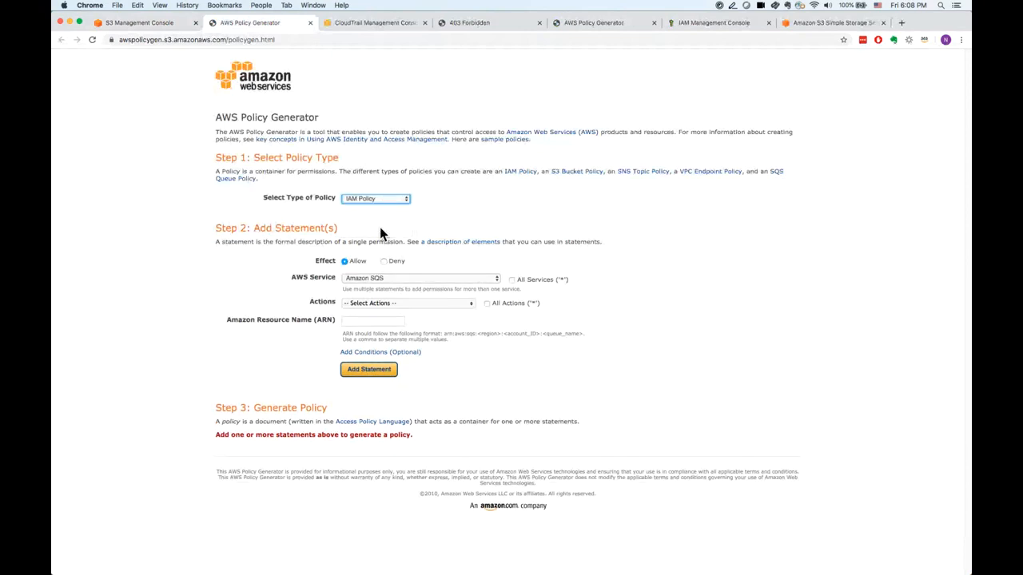
{"action": "left_click", "coordinate": [372, 282]}
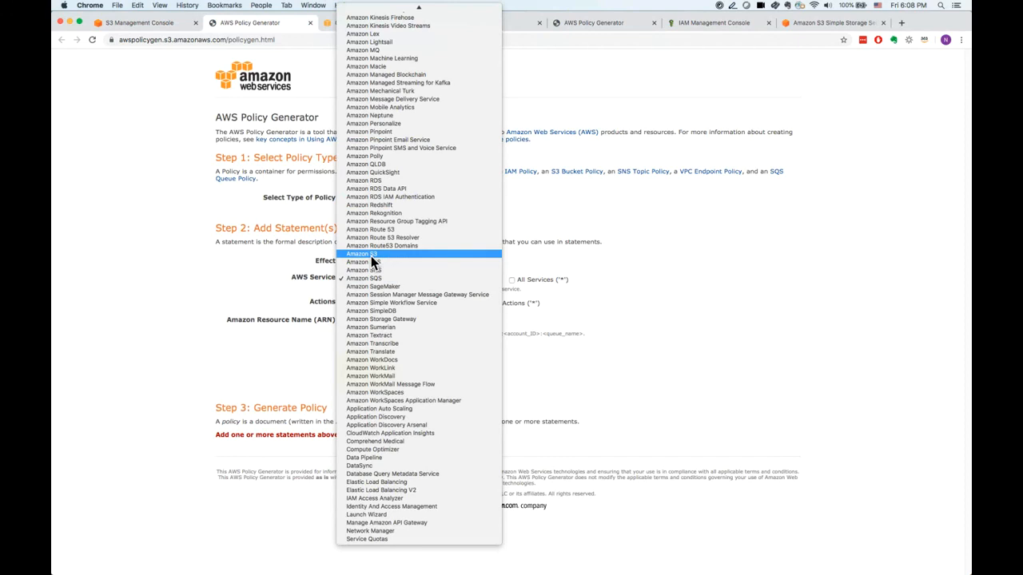
{"action": "left_click", "coordinate": [371, 256]}
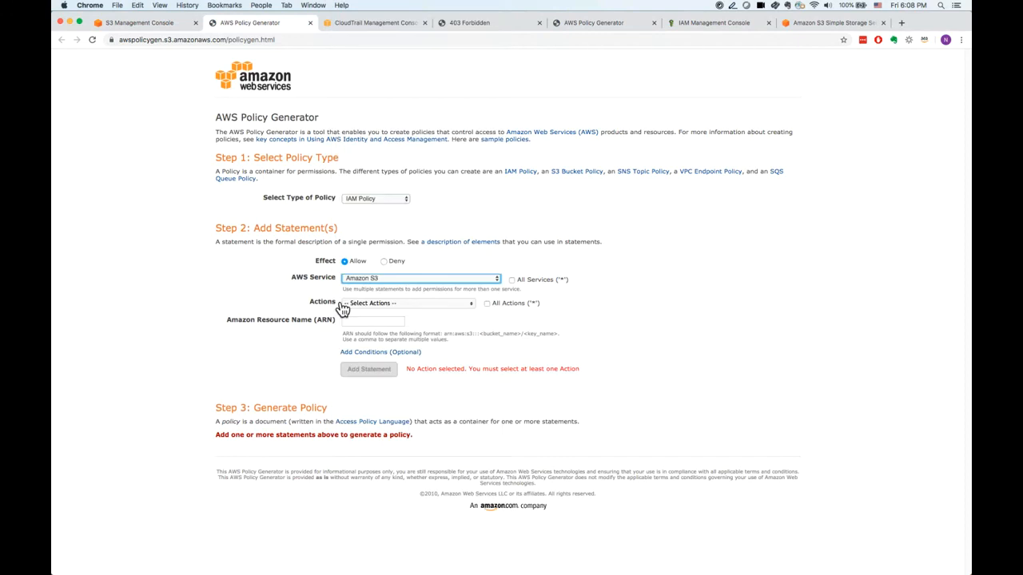
Select the ListBucket, GetObject, DeleteBucket and PutObject actions for the Amazon S3 statement.
{"action": "left_click", "coordinate": [362, 306]}
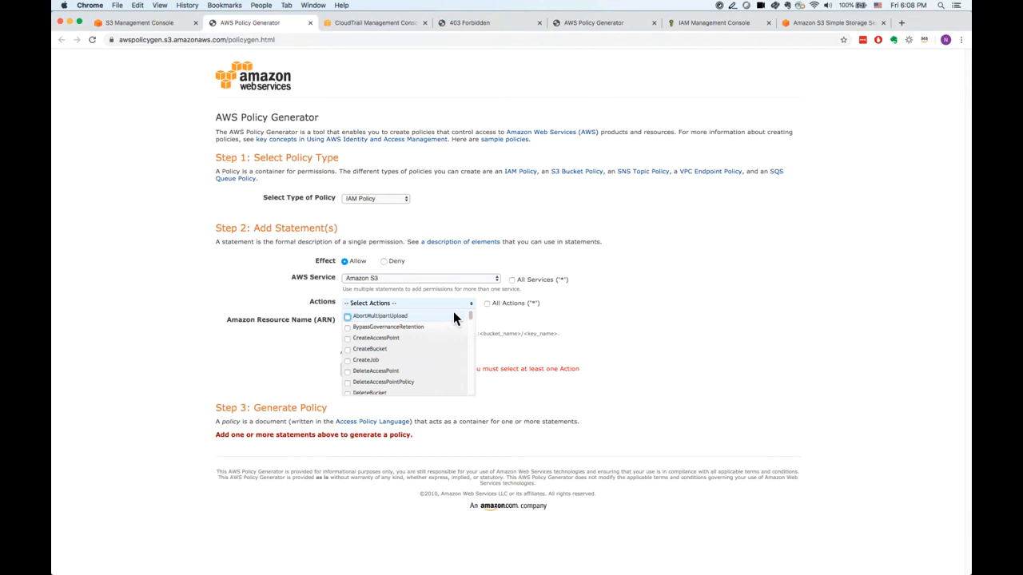
{"action": "left_click_drag", "start_coordinate": [472, 316], "coordinate": [474, 357]}
{"action": "scroll", "coordinate": [474, 358], "scroll_direction": "down", "scroll_amount": 5}
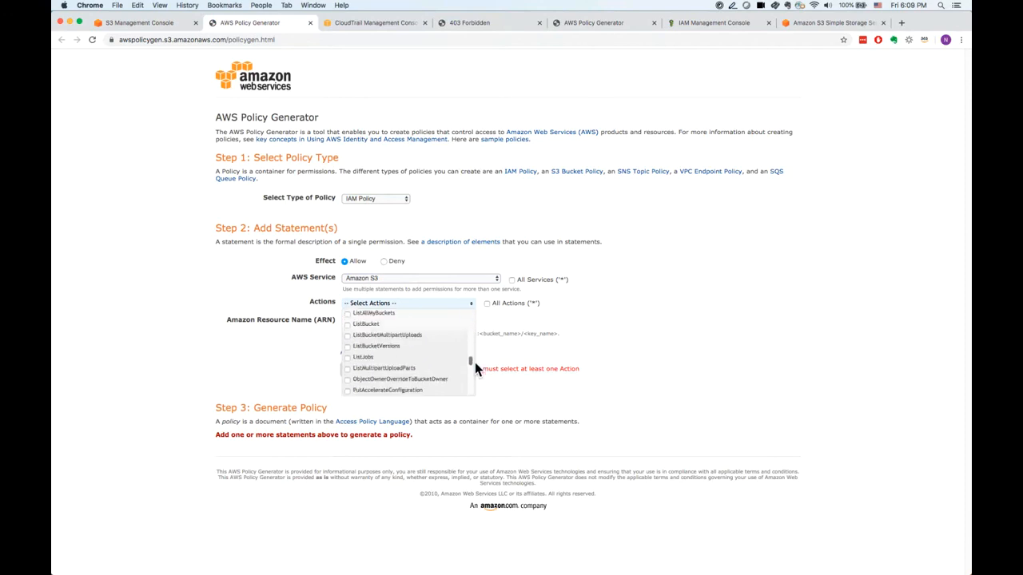
{"action": "left_click", "coordinate": [365, 325]}
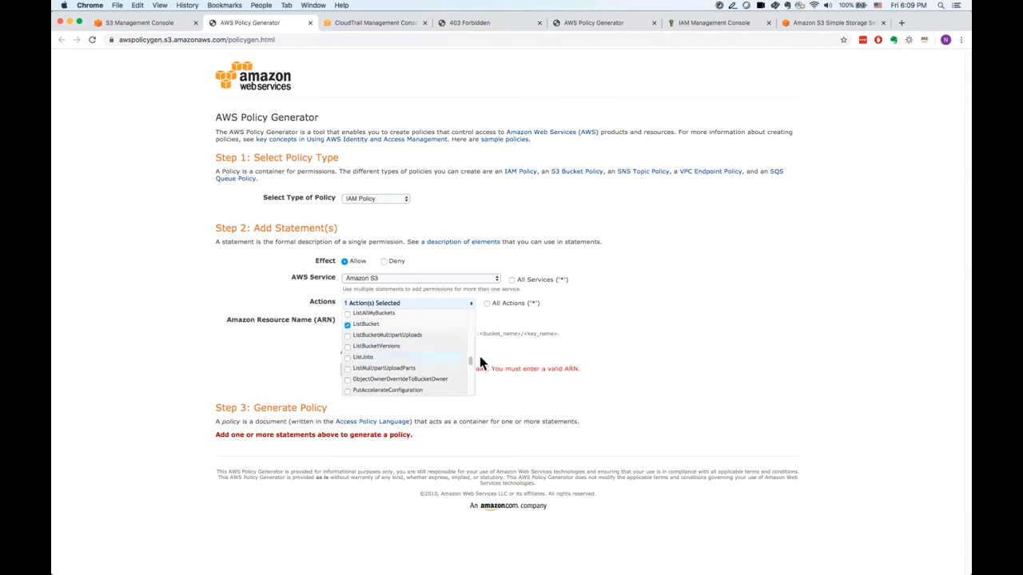
{"action": "scroll", "coordinate": [472, 362], "scroll_direction": "up", "scroll_amount": 3}
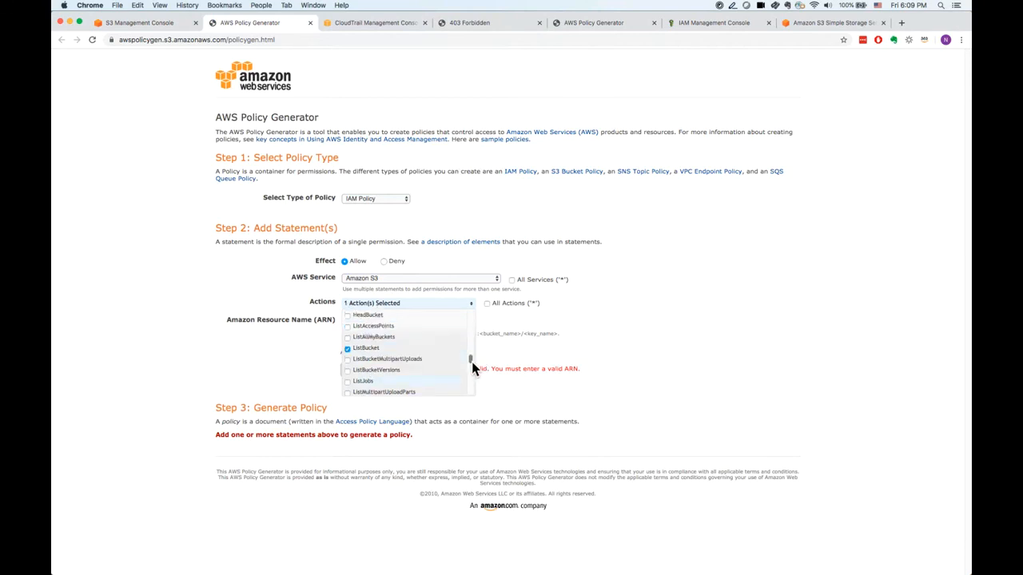
{"action": "scroll", "coordinate": [471, 362], "scroll_direction": "up", "scroll_amount": 3}
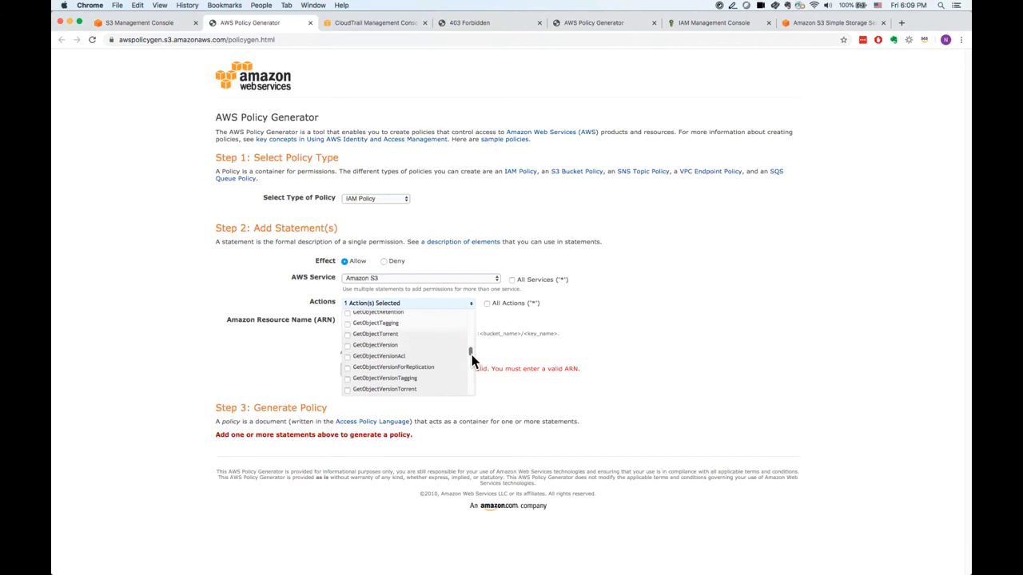
{"action": "scroll", "coordinate": [471, 360], "scroll_direction": "up", "scroll_amount": 2}
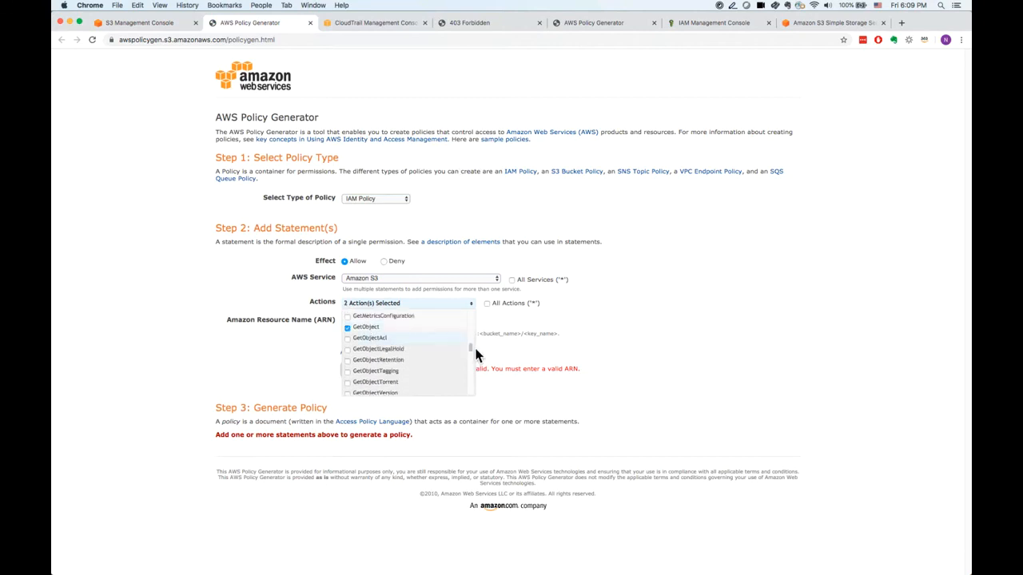
{"action": "left_click_drag", "start_coordinate": [472, 349], "coordinate": [471, 328]}
{"action": "left_click", "coordinate": [373, 354]}
{"action": "left_click", "coordinate": [385, 367]}
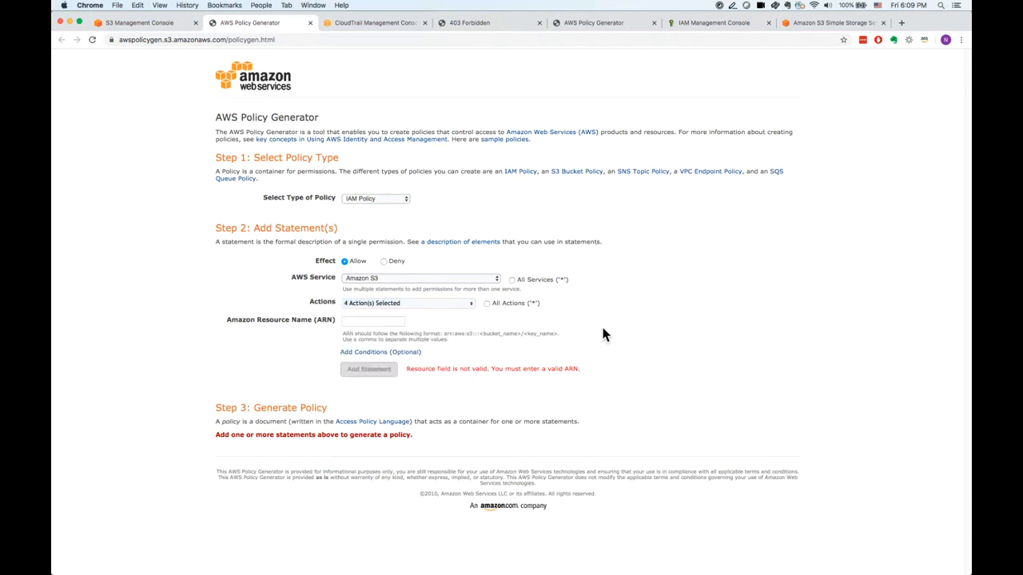
Copy the ARN of the awslearing-s3-demo bucket from the bucket list and enter it as the statement's Amazon Resource Name.
{"action": "left_click", "coordinate": [361, 322]}
{"action": "left_click", "coordinate": [162, 23]}
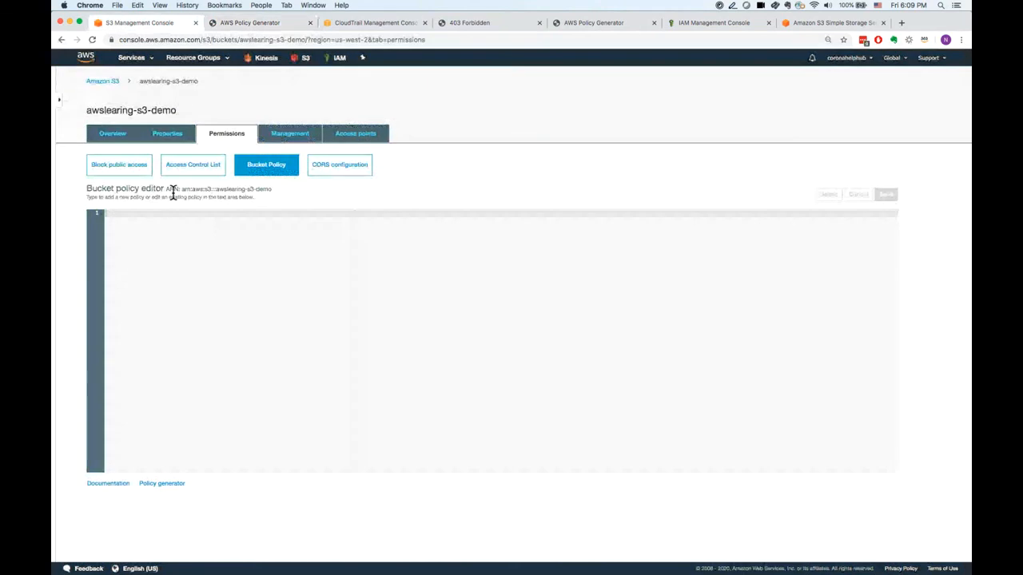
{"action": "left_click_drag", "start_coordinate": [182, 189], "coordinate": [278, 192]}
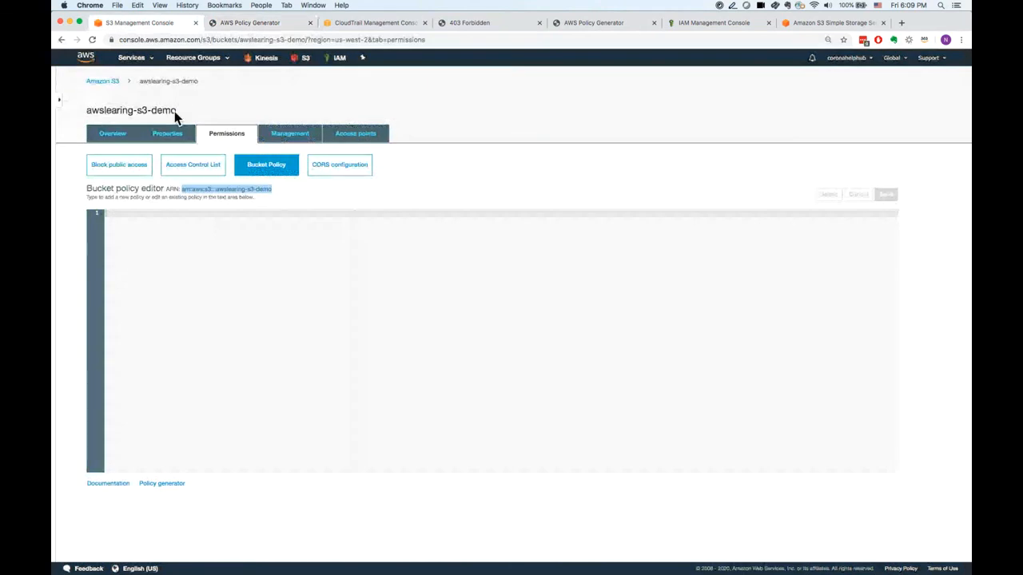
{"action": "left_click", "coordinate": [112, 83]}
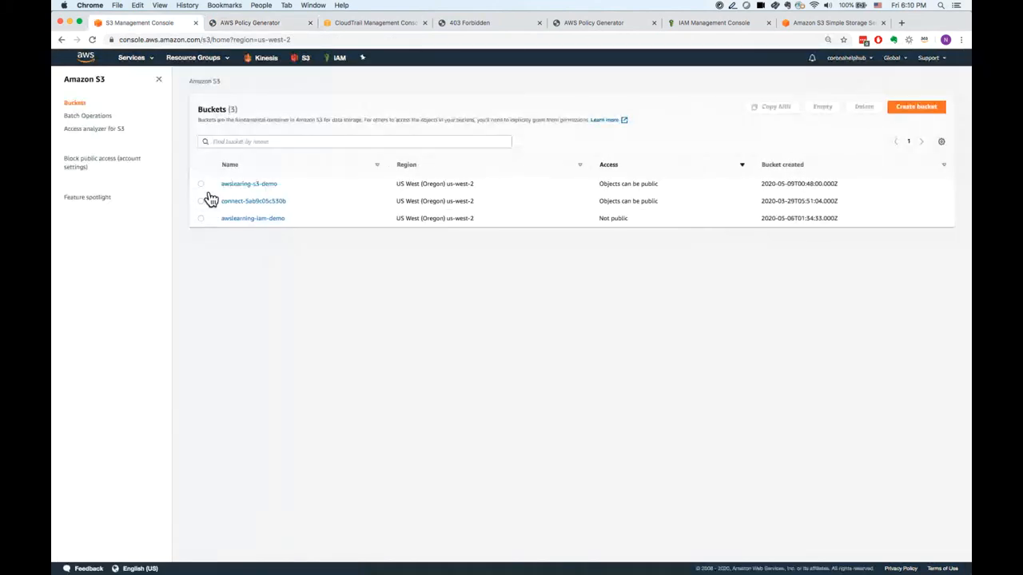
{"action": "left_click", "coordinate": [201, 183]}
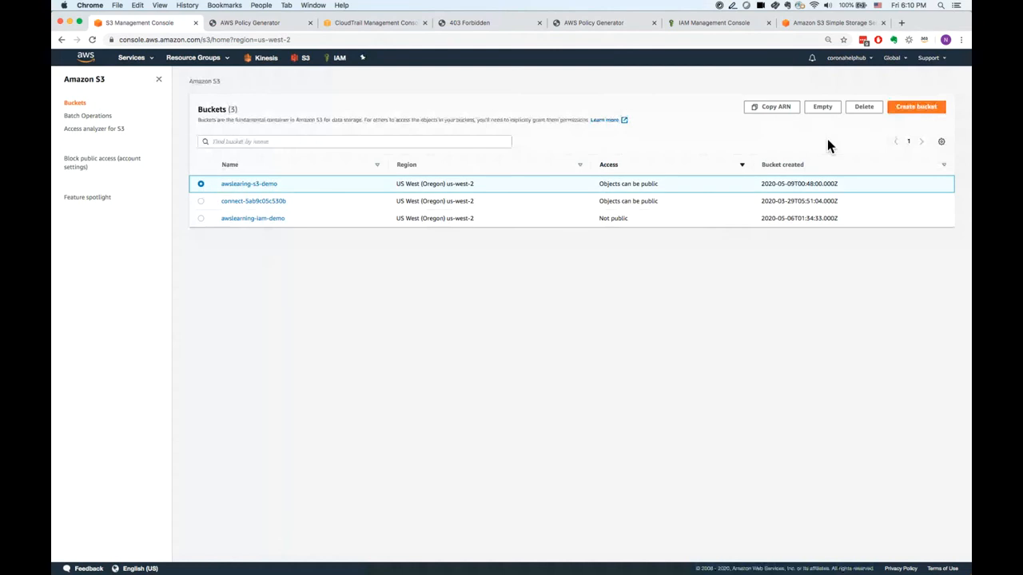
{"action": "left_click", "coordinate": [787, 119]}
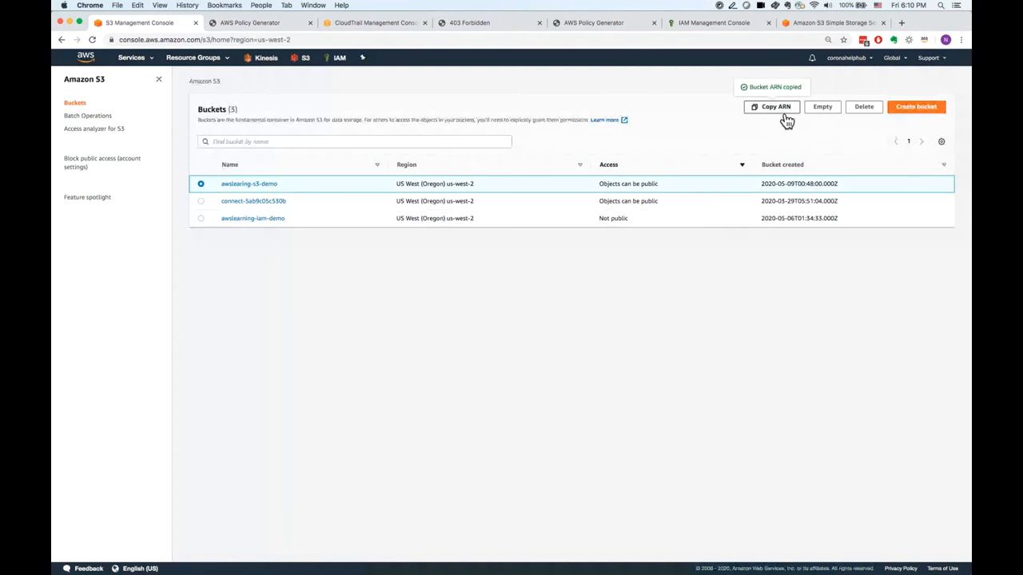
{"action": "left_click", "coordinate": [268, 30]}
{"action": "key", "text": "super+v"}
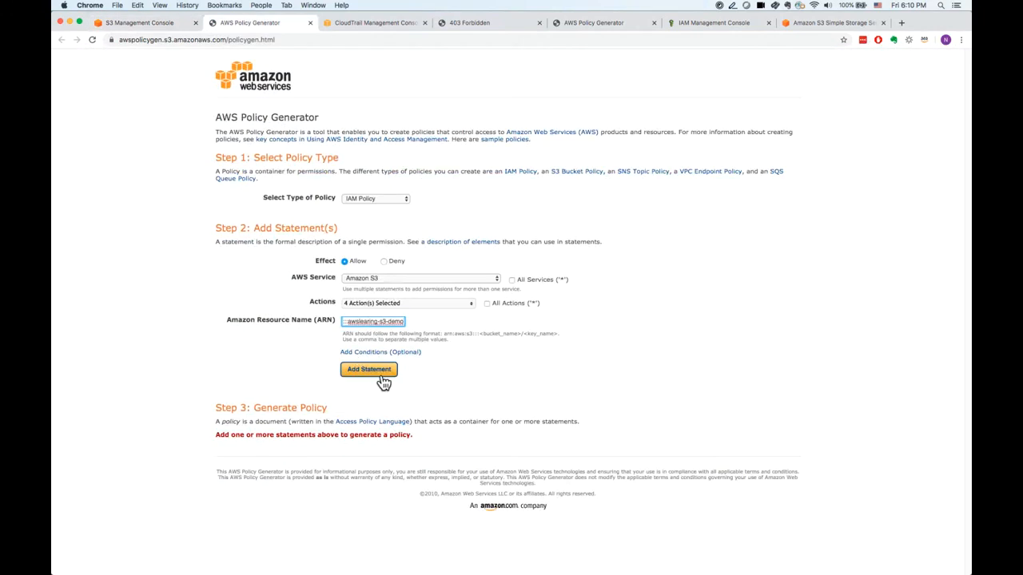
Add the statement, generate the policy, copy its JSON text and close the policy document.
{"action": "left_click", "coordinate": [380, 373]}
{"action": "scroll", "coordinate": [380, 377], "scroll_direction": "down", "scroll_amount": 1}
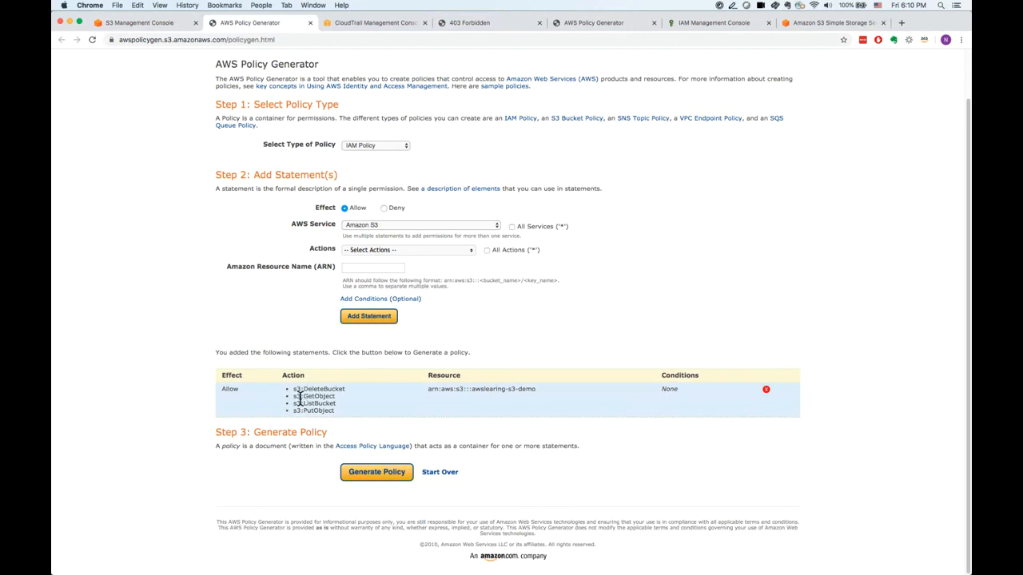
{"action": "left_click", "coordinate": [373, 477]}
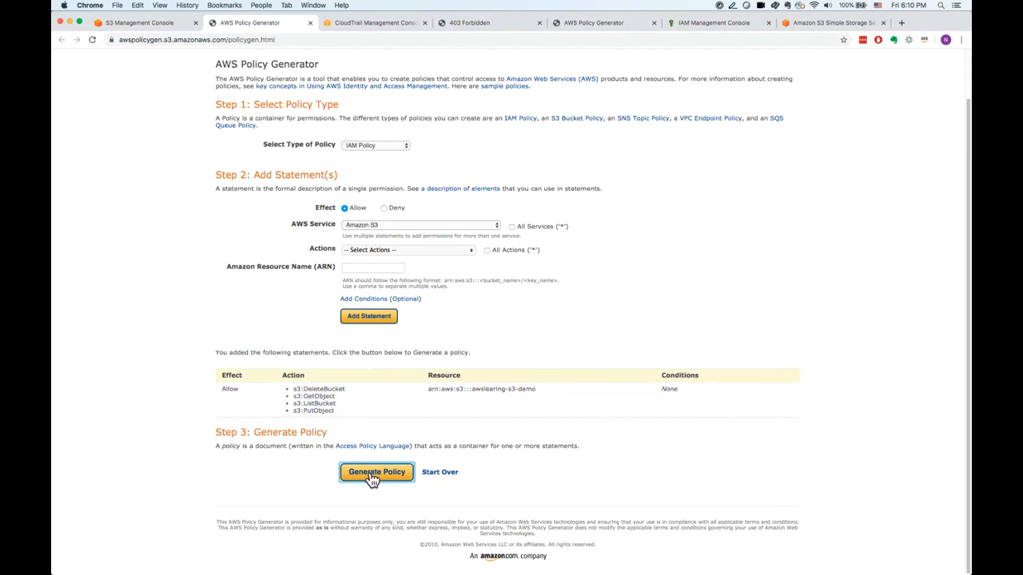
{"action": "left_click_drag", "start_coordinate": [358, 354], "coordinate": [298, 229]}
{"action": "key", "text": "super+c"}
{"action": "left_click", "coordinate": [506, 418]}
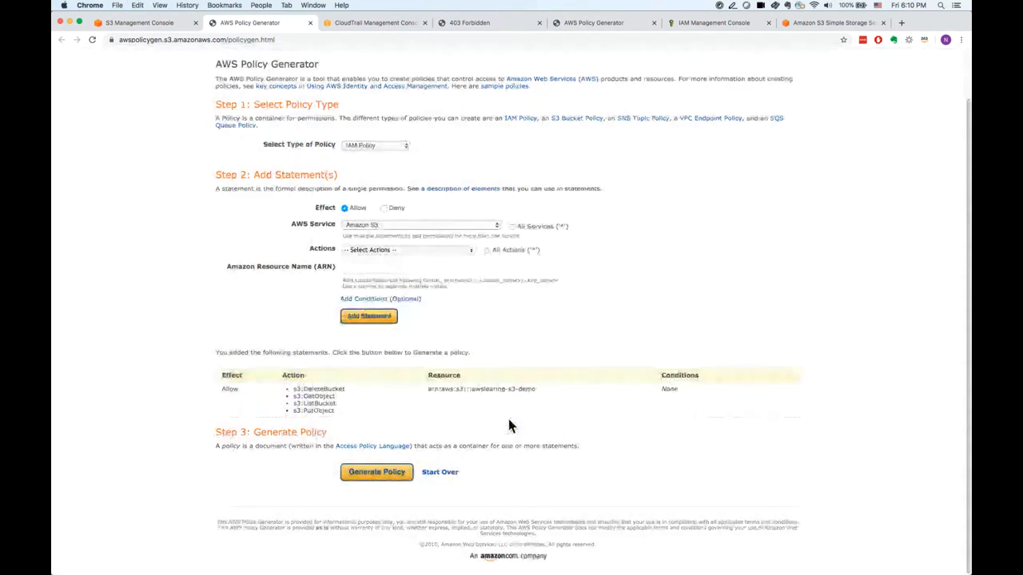
Paste the generated policy into the bucket policy editor of awslearing-s3-demo and try to save it.
{"action": "left_click", "coordinate": [161, 25]}
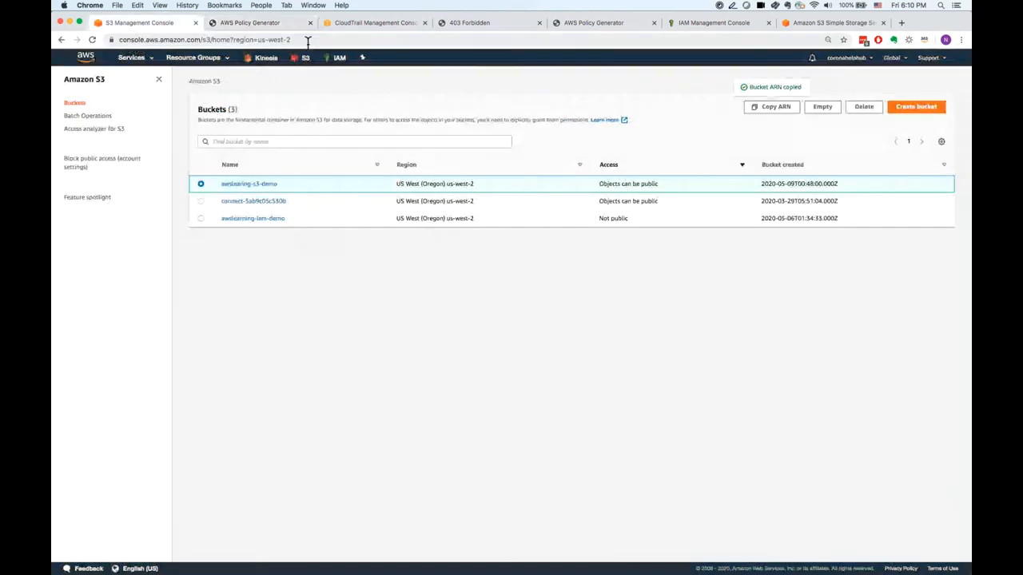
{"action": "left_click", "coordinate": [280, 26]}
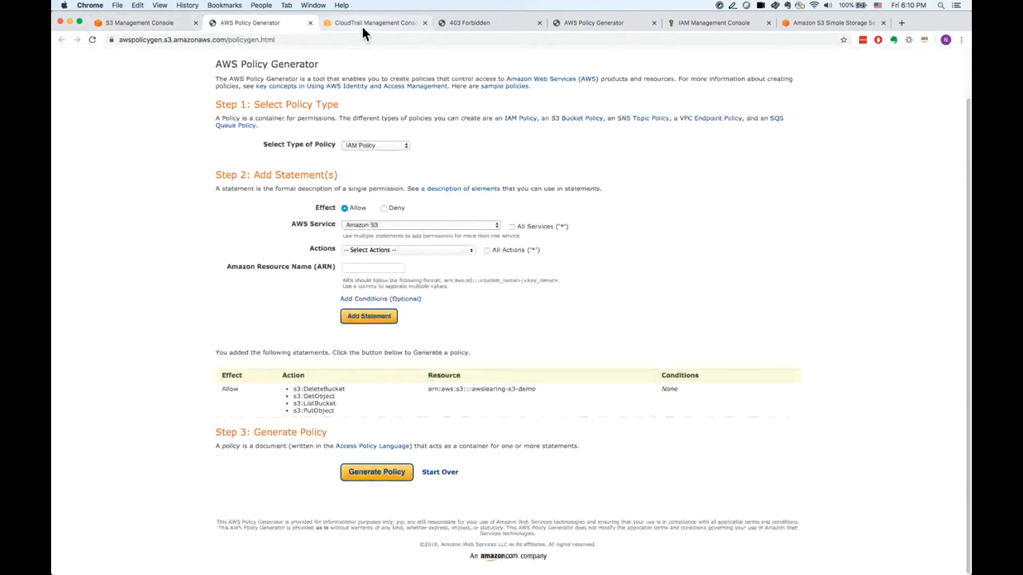
{"action": "left_click", "coordinate": [173, 26]}
{"action": "left_click", "coordinate": [271, 190]}
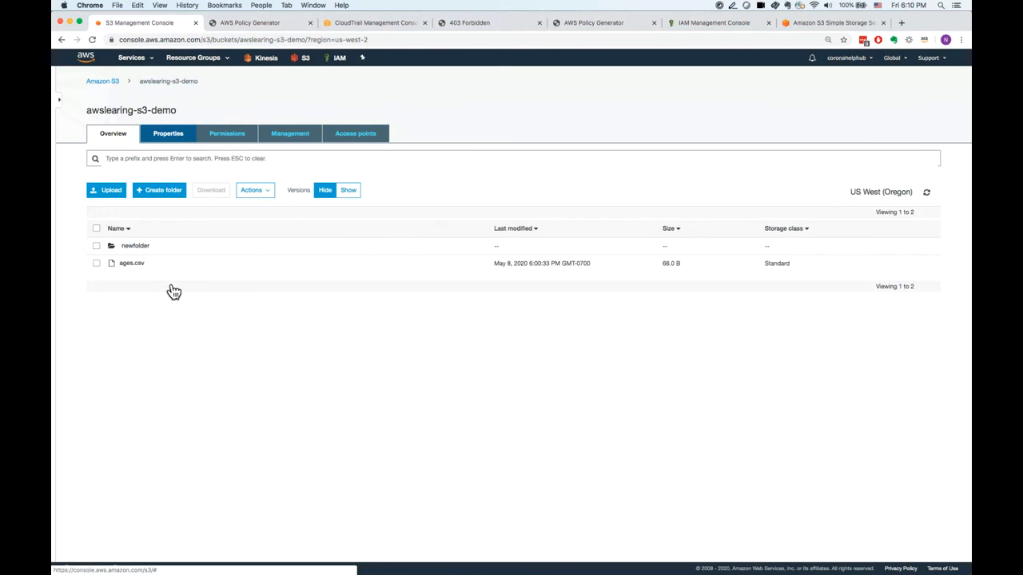
{"action": "left_click", "coordinate": [171, 140]}
{"action": "left_click", "coordinate": [227, 141]}
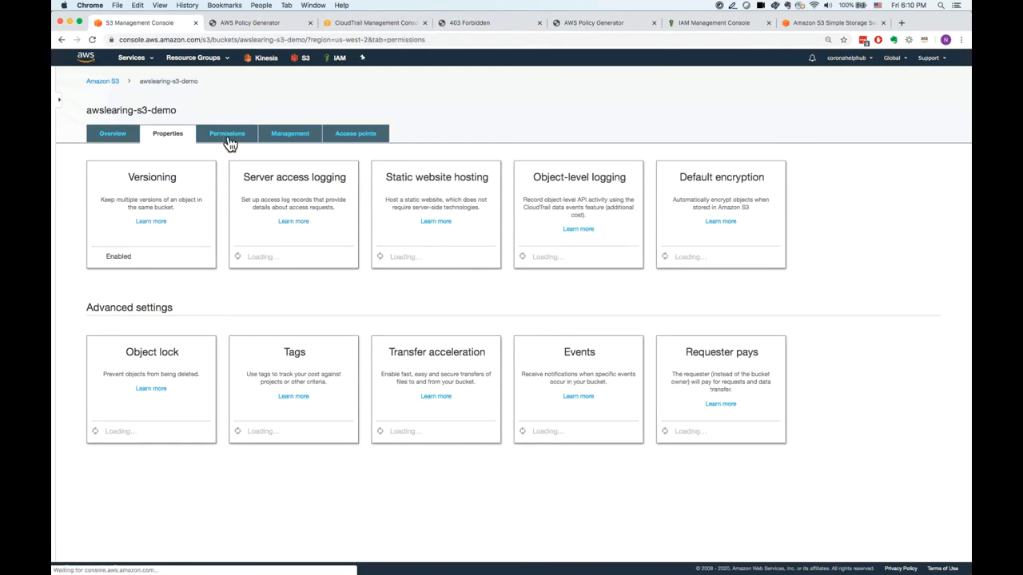
{"action": "left_click", "coordinate": [272, 165]}
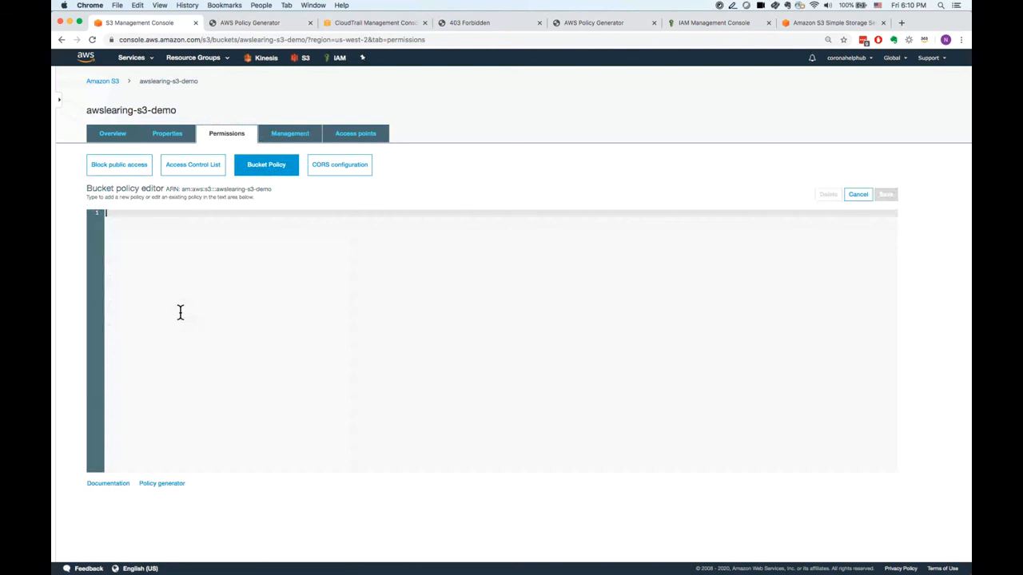
{"action": "key", "text": "super+v"}
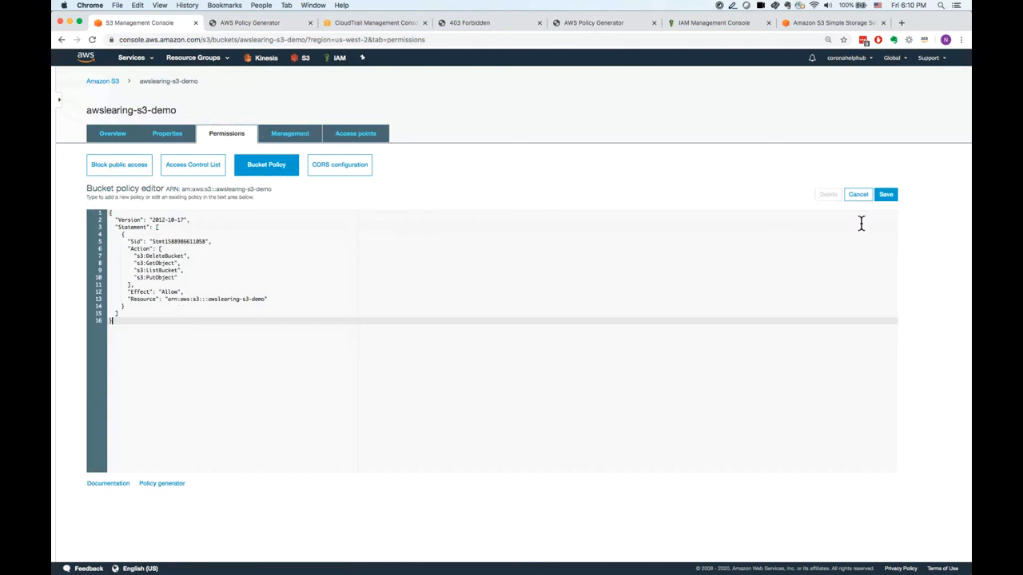
{"action": "left_click", "coordinate": [890, 197]}
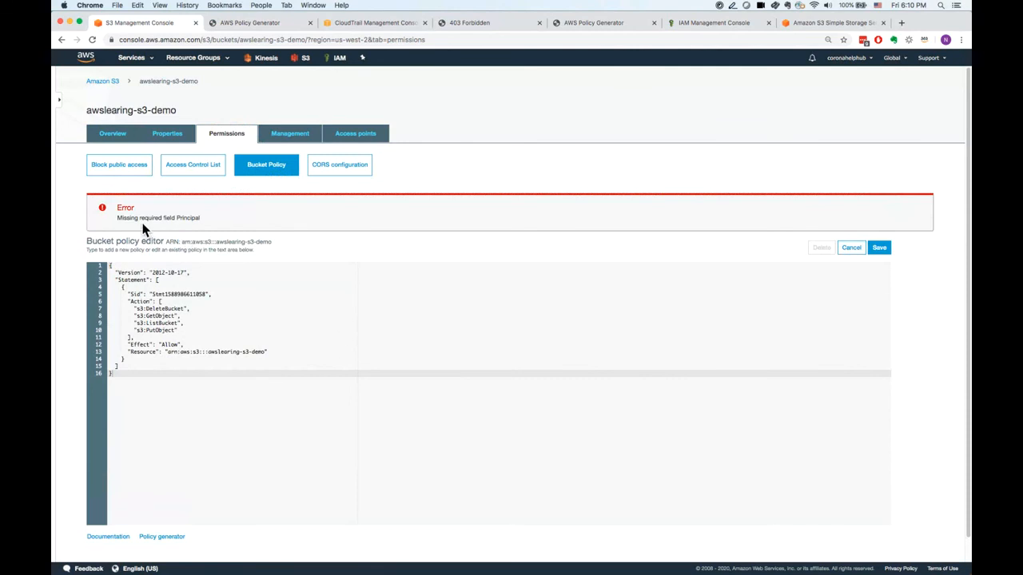
Launch a new AWS Policy Generator from the bucket policy editor and set the policy type to S3 Bucket Policy.
{"action": "left_click", "coordinate": [180, 537]}
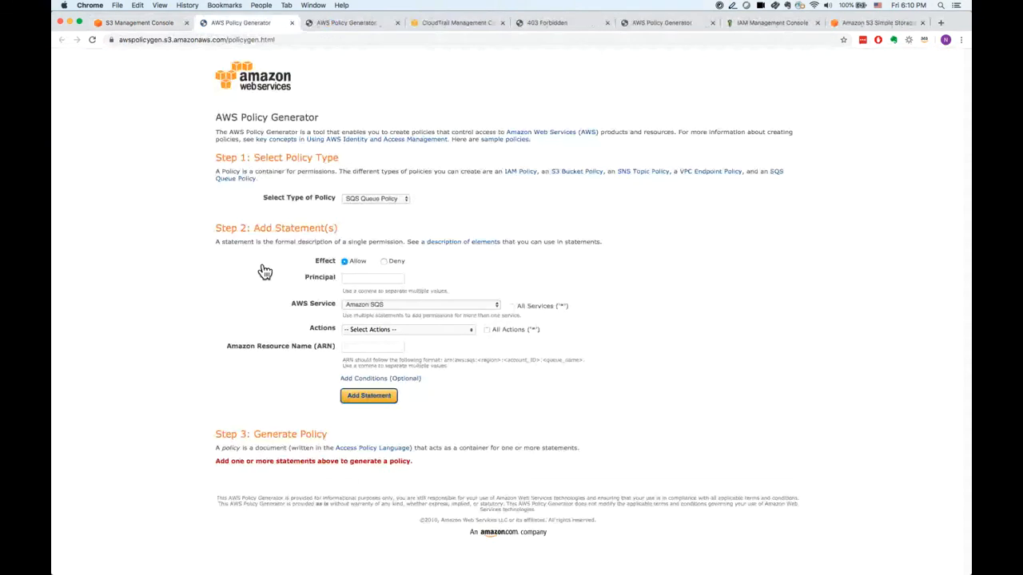
{"action": "left_click", "coordinate": [364, 199]}
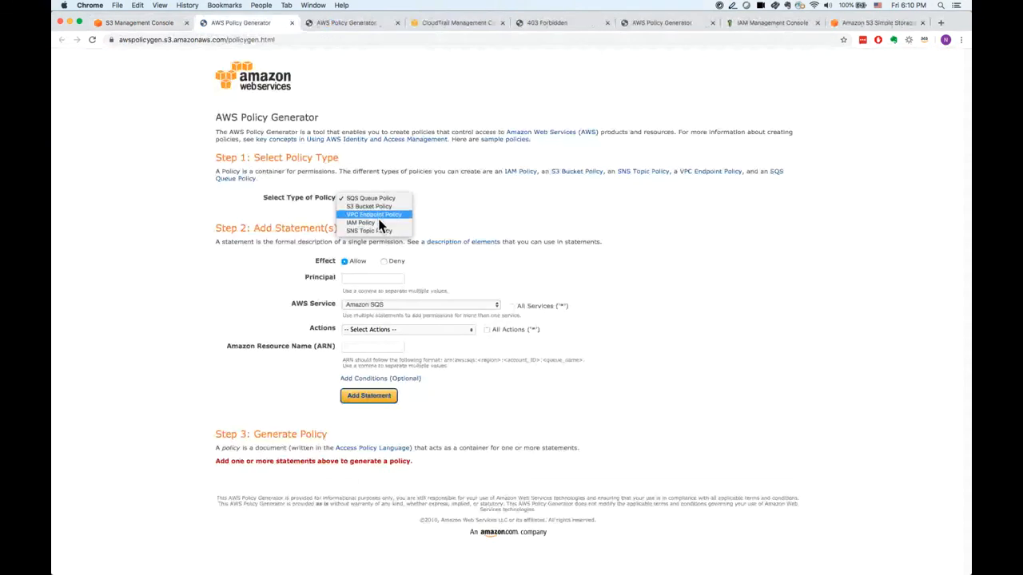
{"action": "left_click", "coordinate": [380, 206]}
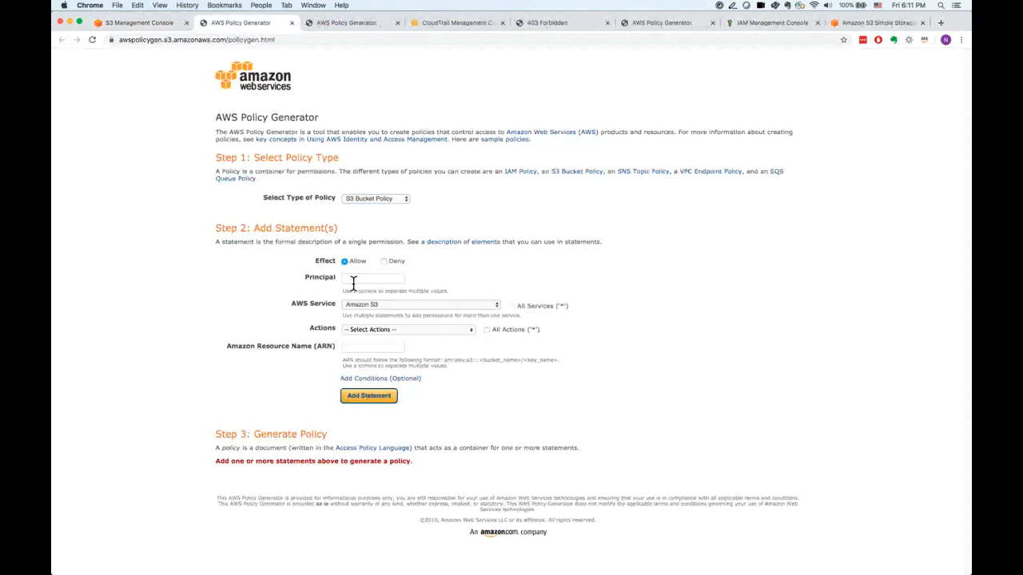
Open the IAM console in a new tab, copy the awslearningadmin user's ARN, and enter it as the statement's principal.
{"action": "left_click", "coordinate": [362, 281]}
{"action": "left_click", "coordinate": [157, 24]}
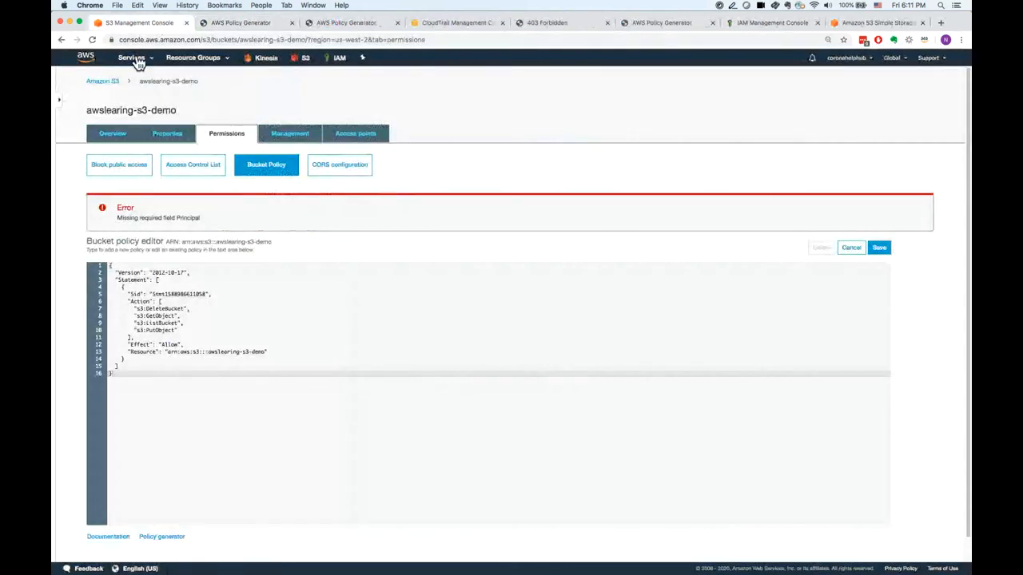
{"action": "right_click", "coordinate": [342, 62]}
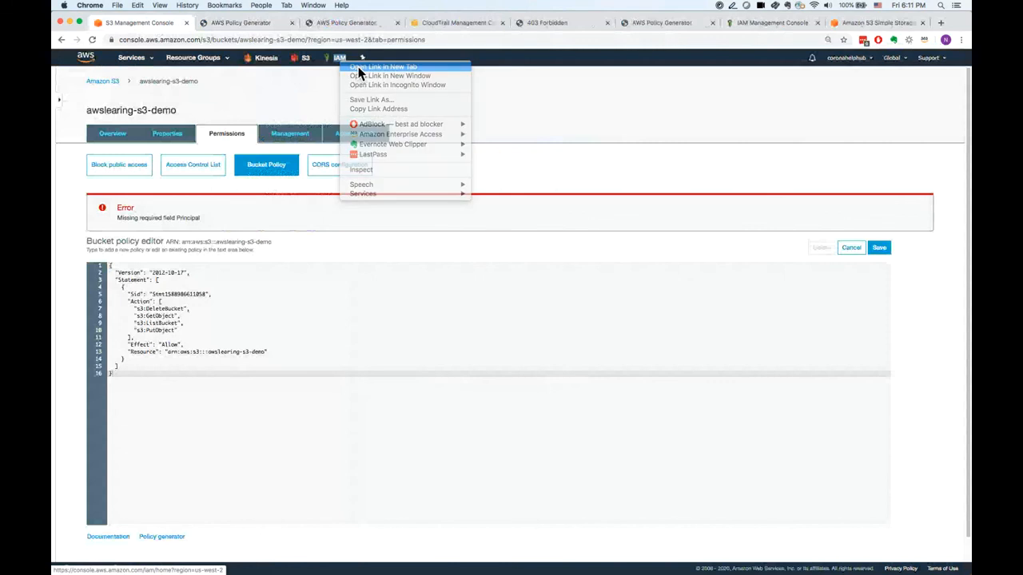
{"action": "left_click", "coordinate": [358, 66]}
{"action": "left_click", "coordinate": [338, 27]}
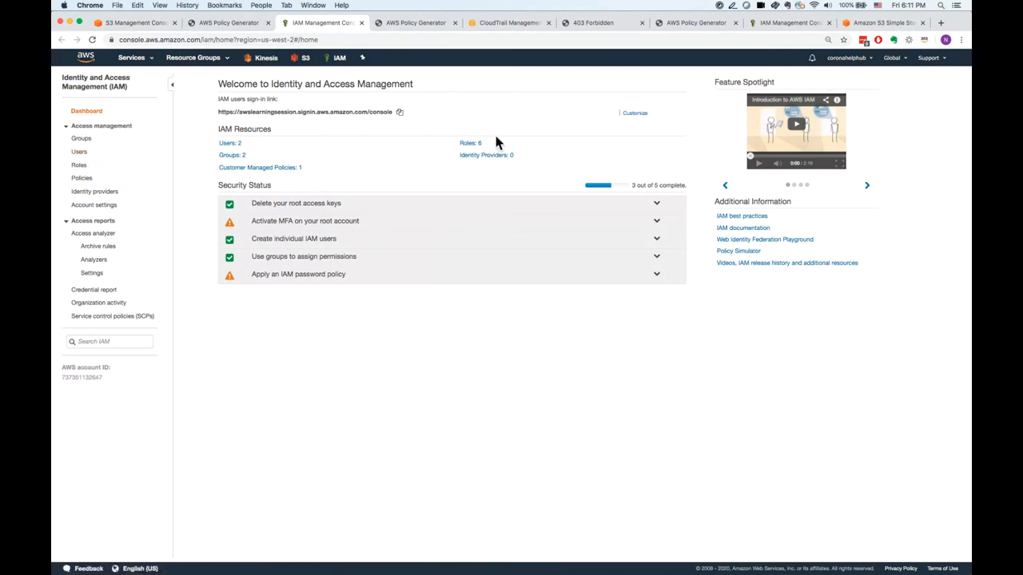
{"action": "left_click", "coordinate": [84, 154]}
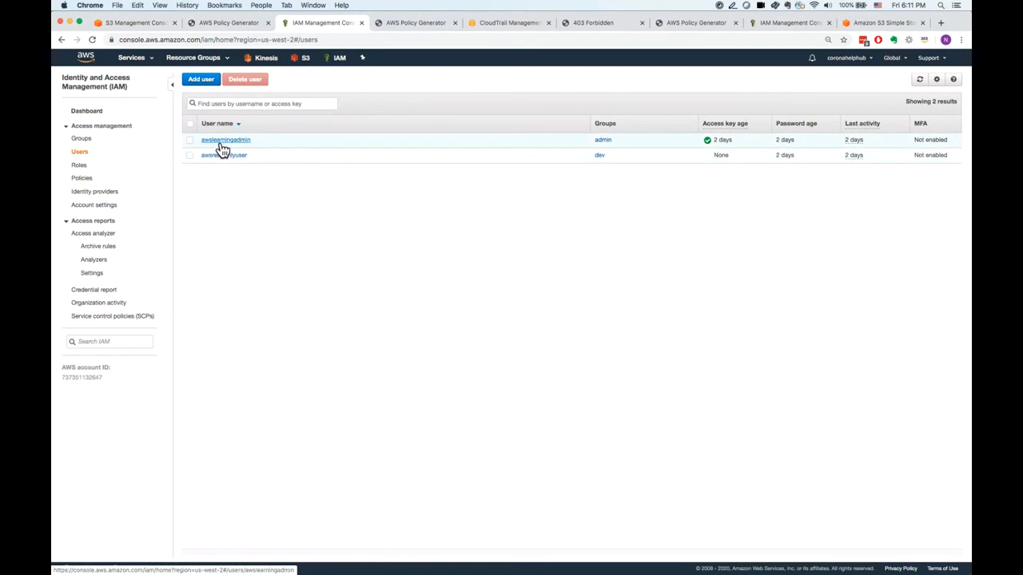
{"action": "left_click", "coordinate": [223, 147]}
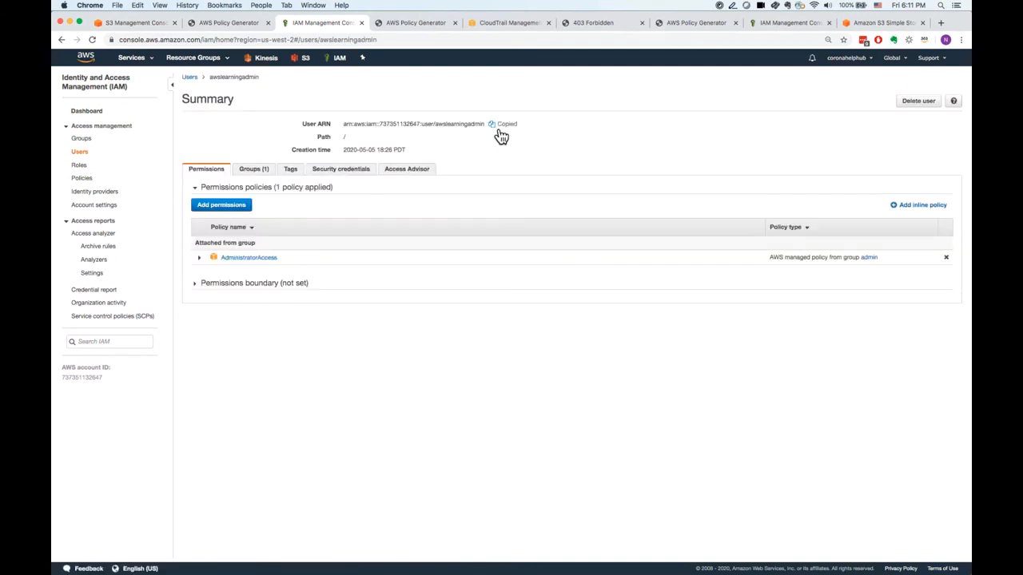
{"action": "left_click", "coordinate": [214, 28]}
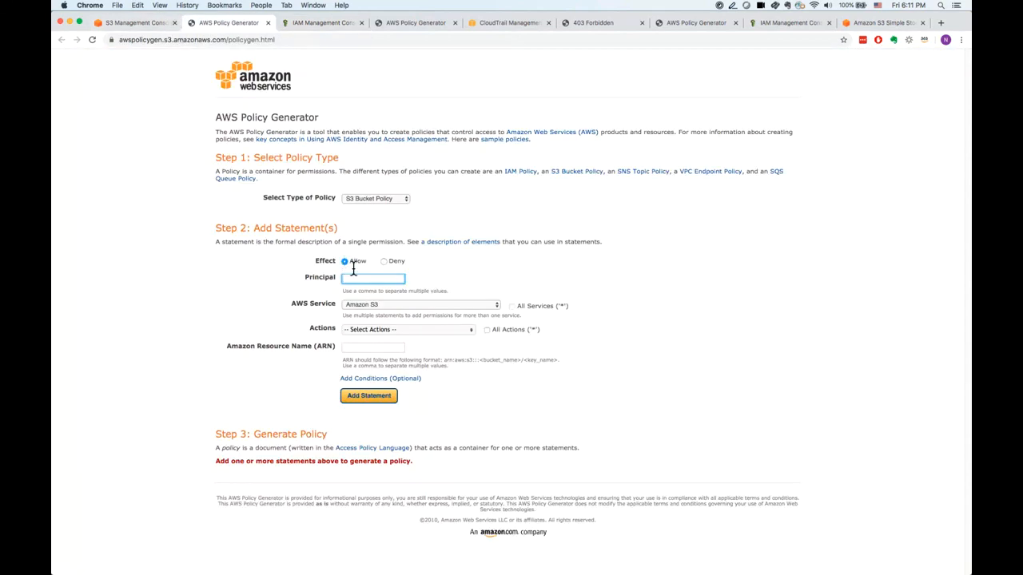
{"action": "key", "text": "super+a"}
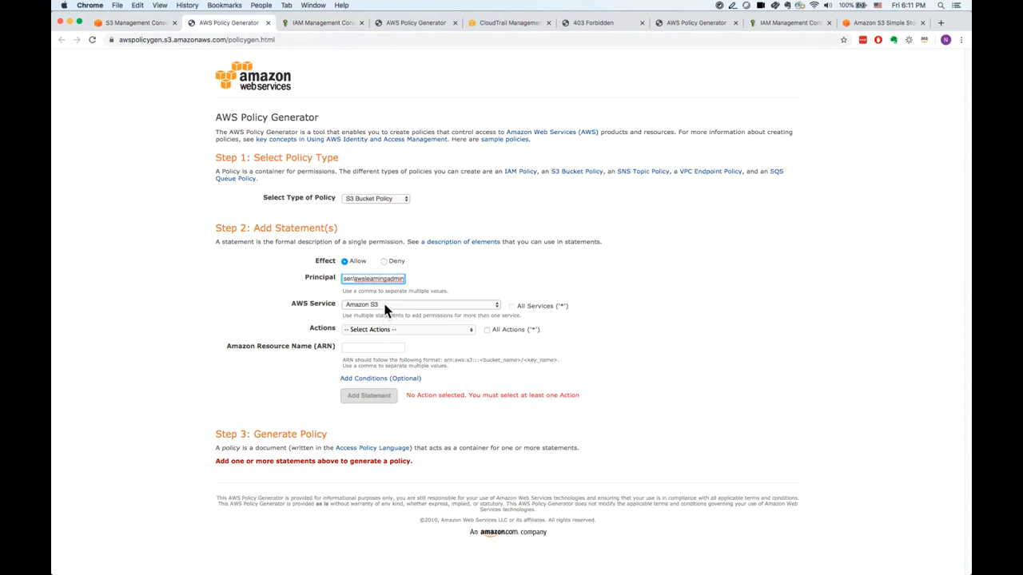
{"action": "left_click", "coordinate": [445, 278]}
Select the CreateJob action and enter the awslearing-s3-demo bucket's ARN, copied from the bucket policy editor, as the statement's resource.
{"action": "left_click", "coordinate": [422, 337]}
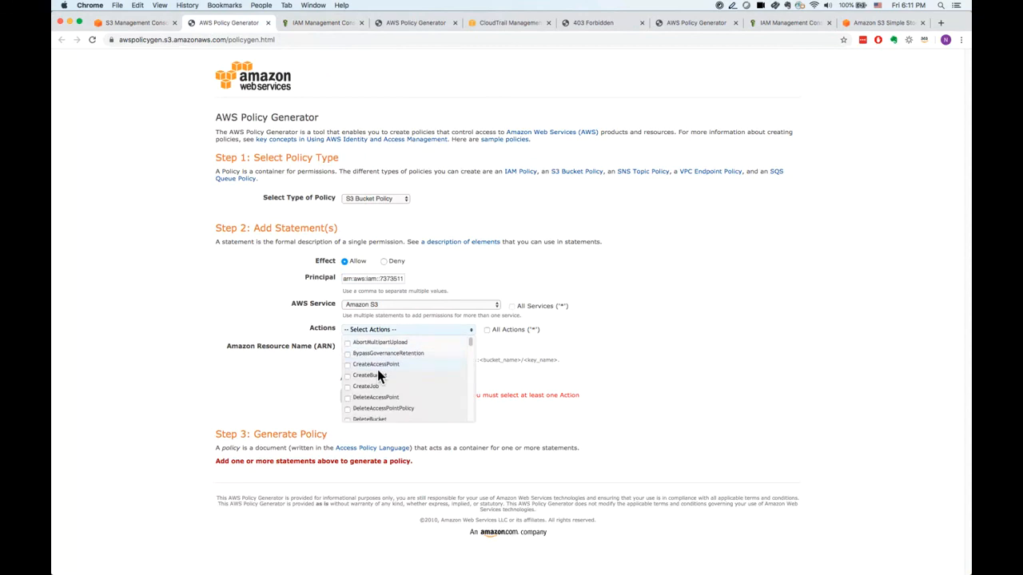
{"action": "left_click", "coordinate": [376, 384]}
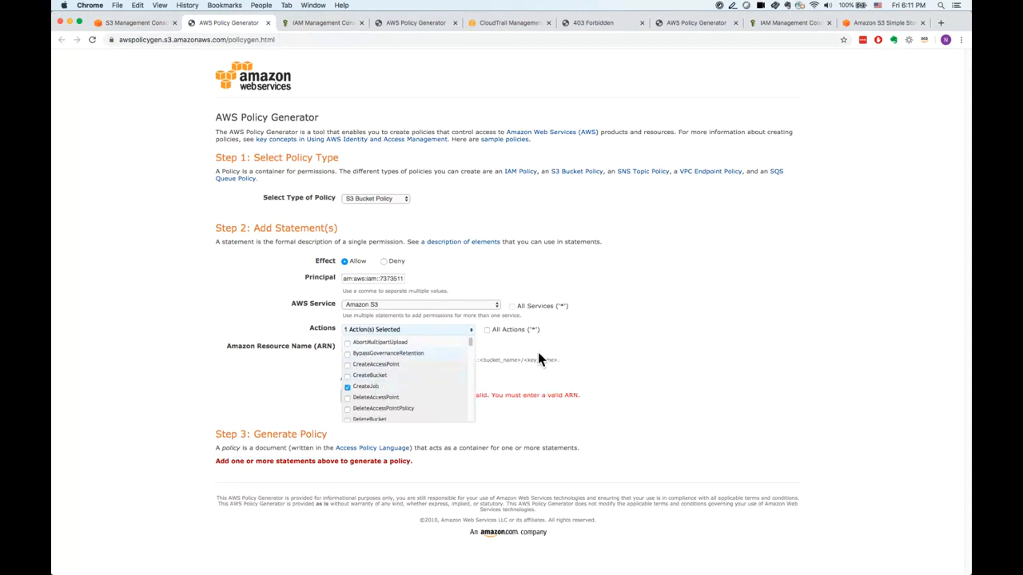
{"action": "left_click", "coordinate": [372, 350]}
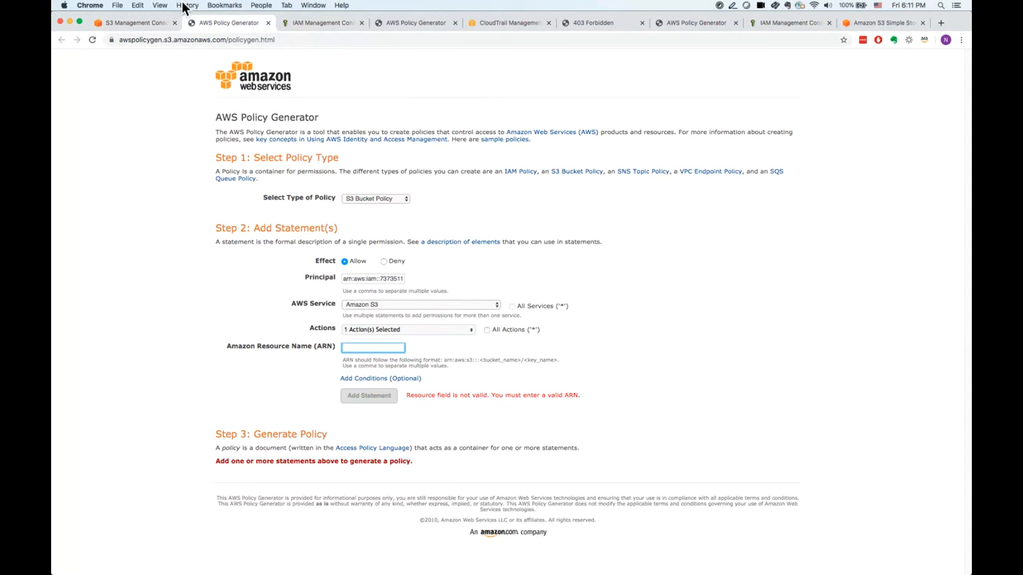
{"action": "left_click", "coordinate": [144, 23]}
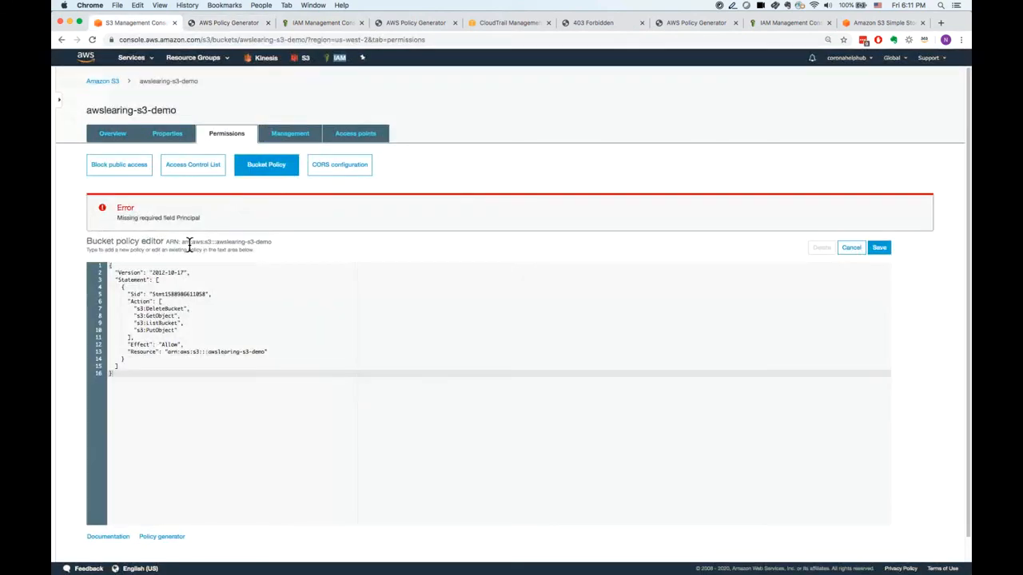
{"action": "left_click_drag", "start_coordinate": [188, 246], "coordinate": [274, 247]}
{"action": "key", "text": "super+c"}
{"action": "left_click", "coordinate": [240, 24]}
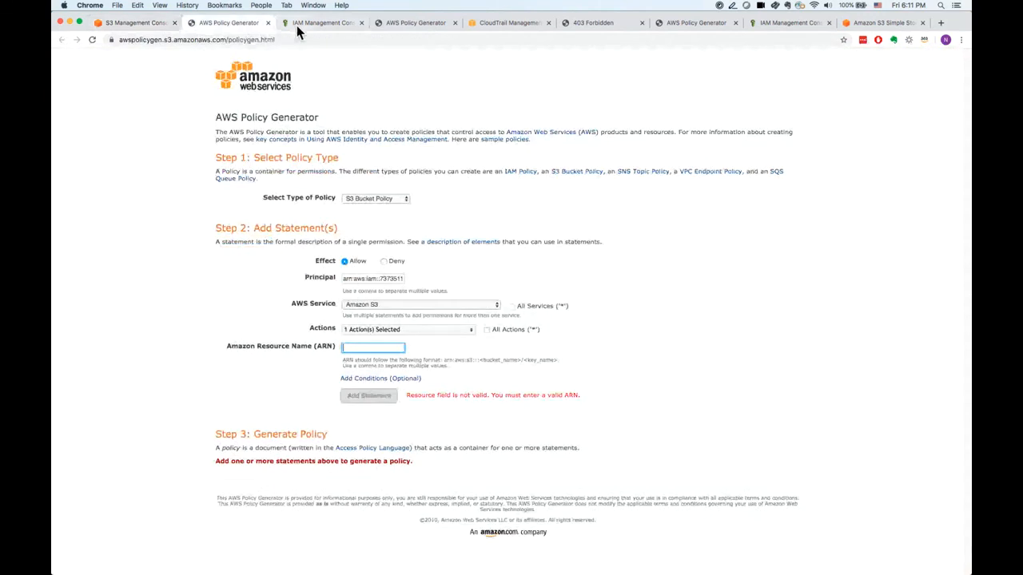
{"action": "left_click", "coordinate": [296, 24]}
{"action": "left_click", "coordinate": [247, 24]}
{"action": "key", "text": "super+v"}
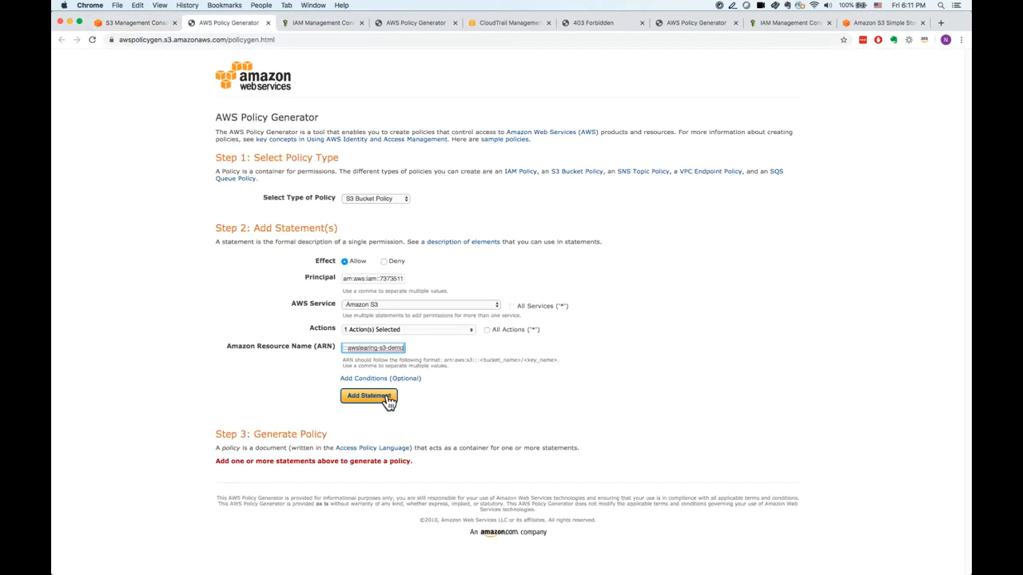
Add the statement, generate the policy and copy its JSON text.
{"action": "left_click", "coordinate": [382, 399]}
{"action": "scroll", "coordinate": [383, 435], "scroll_direction": "down", "scroll_amount": 2}
{"action": "left_click", "coordinate": [380, 471]}
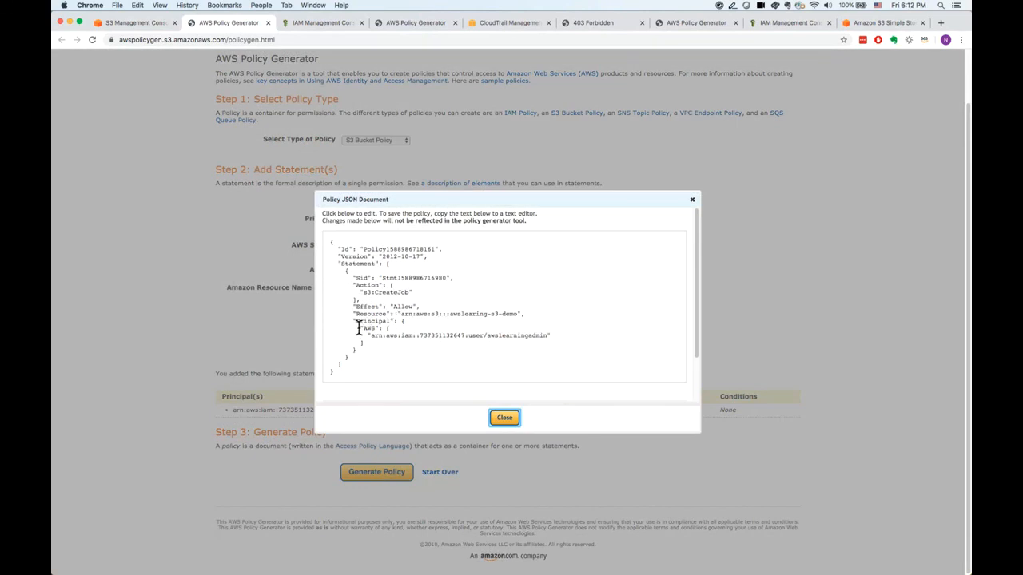
{"action": "left_click_drag", "start_coordinate": [353, 374], "coordinate": [316, 215]}
{"action": "key", "text": "super+c"}
Paste the newly generated policy below the existing one in the bucket policy editor of awslearing-s3-demo.
{"action": "left_click", "coordinate": [148, 22]}
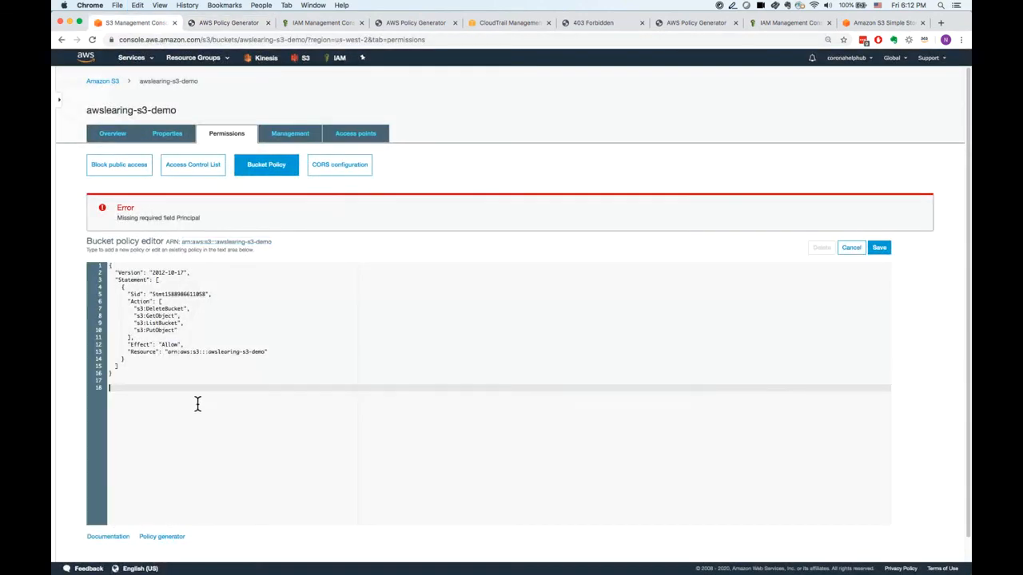
{"action": "key", "text": "Return"}
{"action": "key", "text": "super+v"}
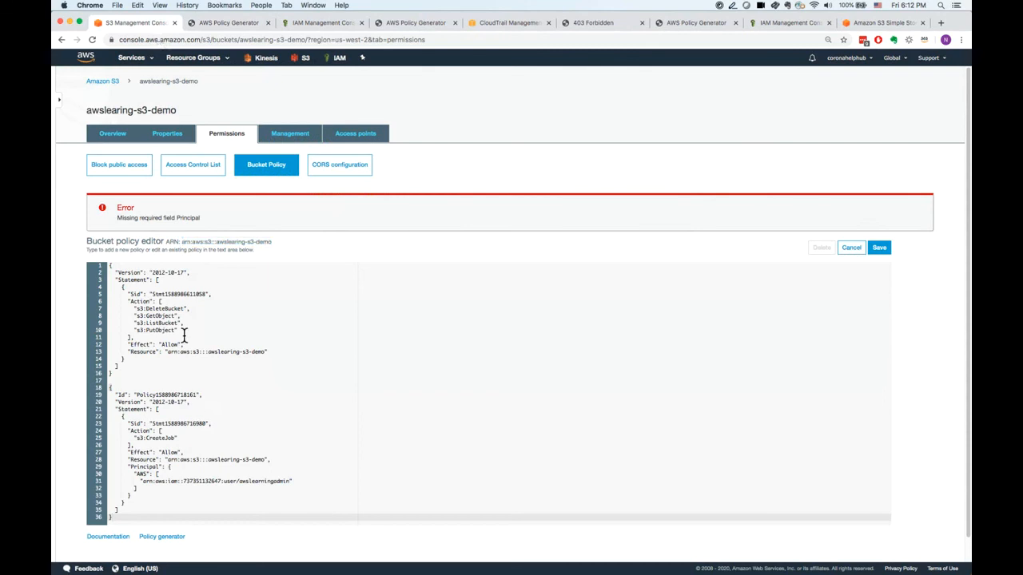
Replace the CreateJob action in the second policy with the first policy's DeleteBucket, GetObject, ListBucket and PutObject actions.
{"action": "left_click_drag", "start_coordinate": [179, 330], "coordinate": [133, 313]}
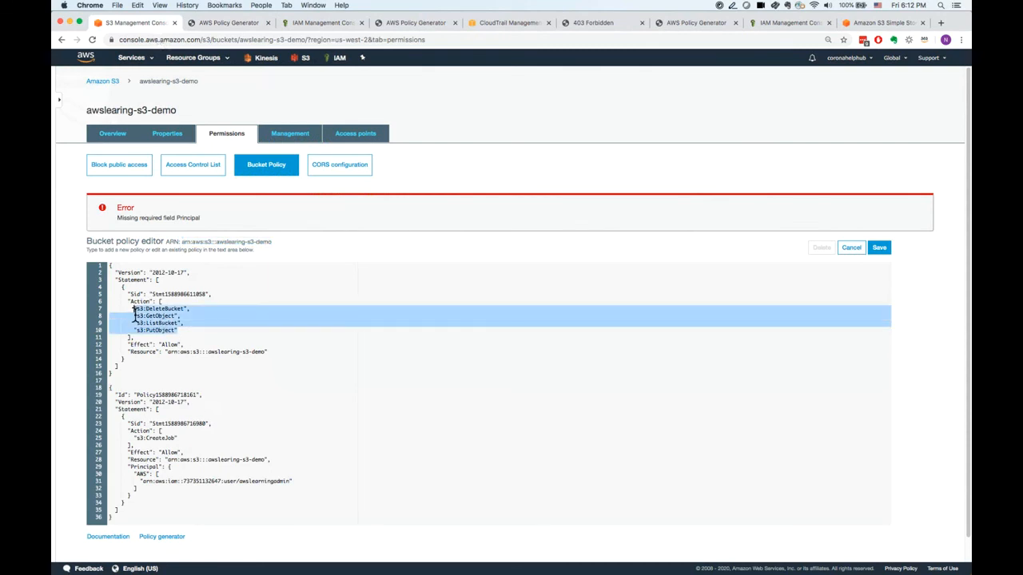
{"action": "left_click_drag", "start_coordinate": [176, 438], "coordinate": [139, 441]}
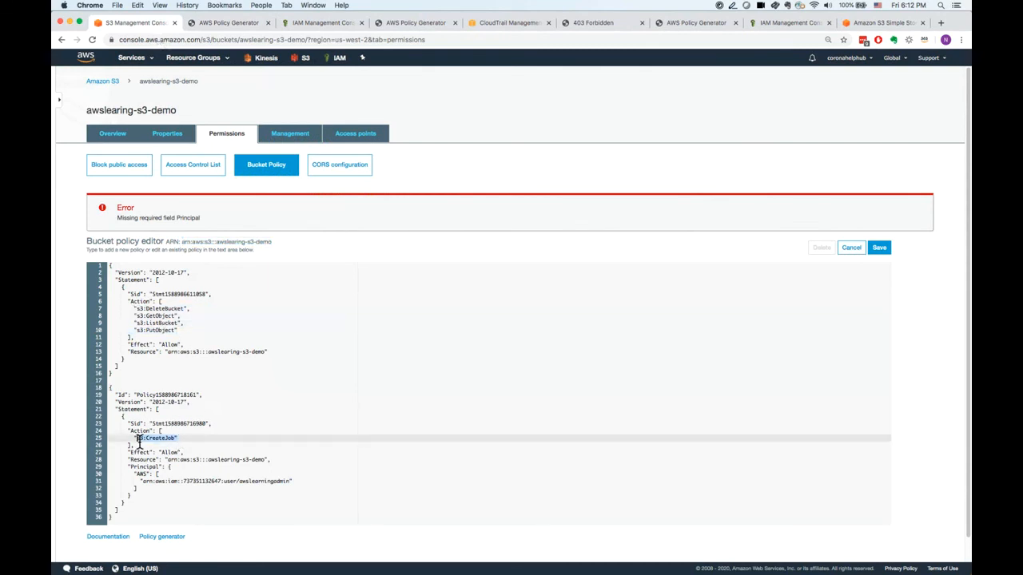
{"action": "key", "text": "super+v"}
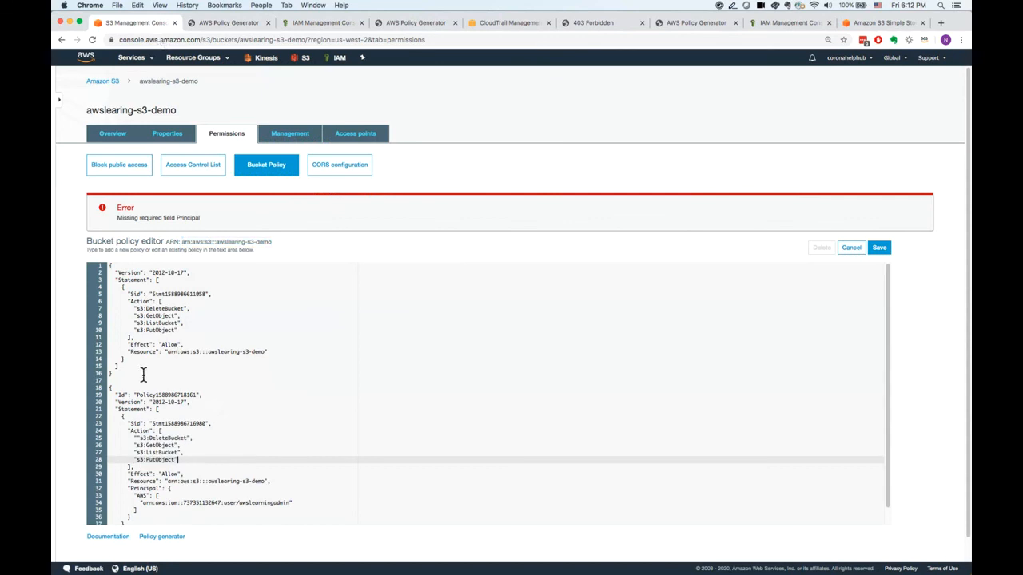
Delete the first policy, which has no principal, from the editor and try to save the remaining one.
{"action": "left_click_drag", "start_coordinate": [119, 373], "coordinate": [57, 248]}
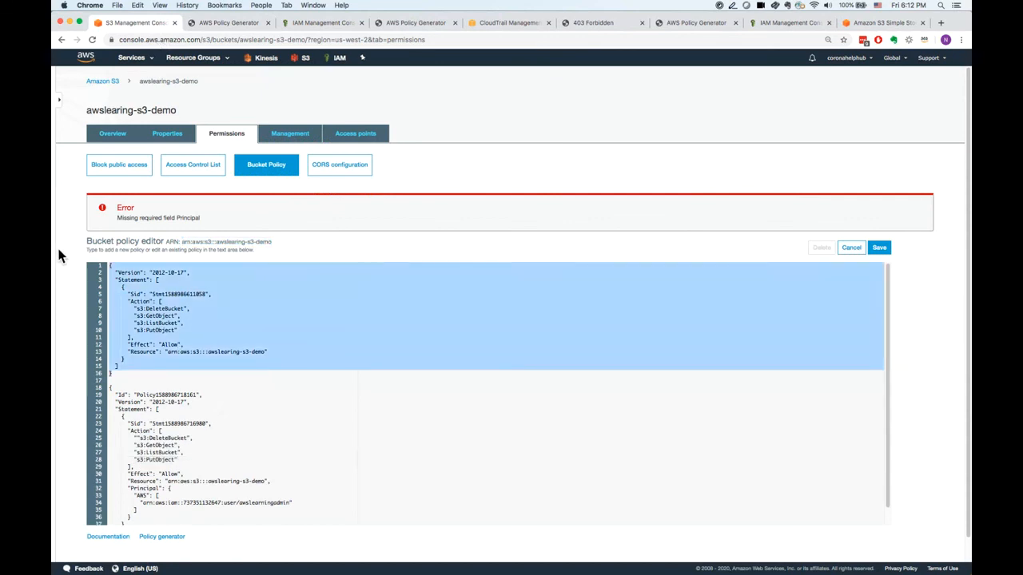
{"action": "key", "text": "BackSpace"}
{"action": "key", "text": "Delete"}
{"action": "key", "text": "Delete"}
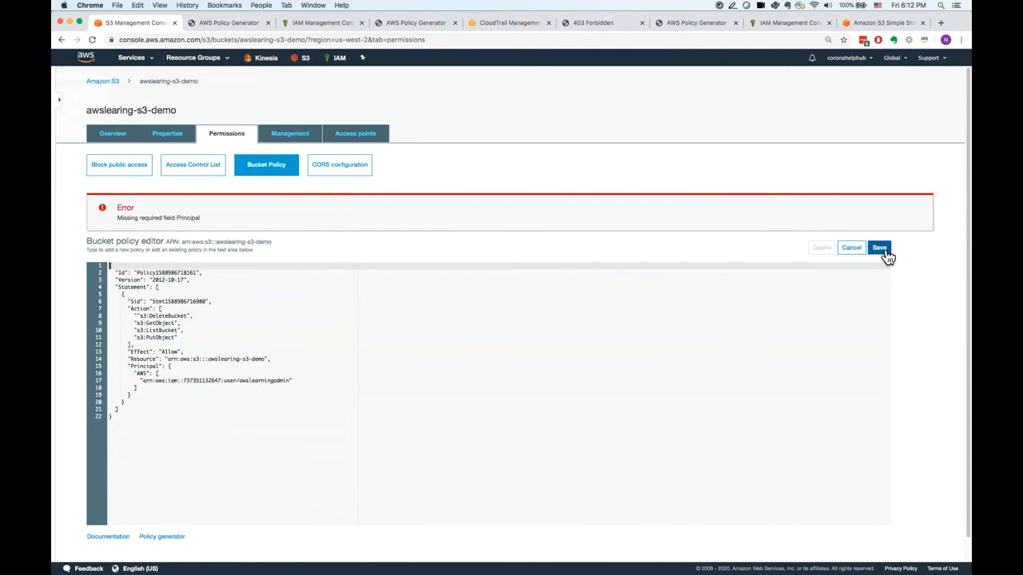
{"action": "left_click", "coordinate": [880, 249]}
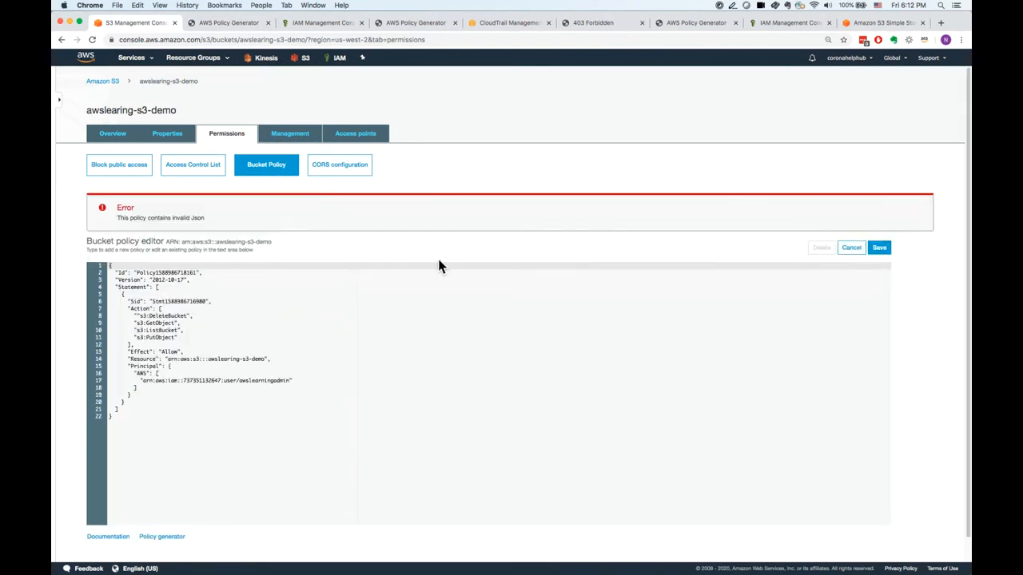
Append /* to the bucket ARN in the policy's Resource line.
{"action": "left_click", "coordinate": [158, 410]}
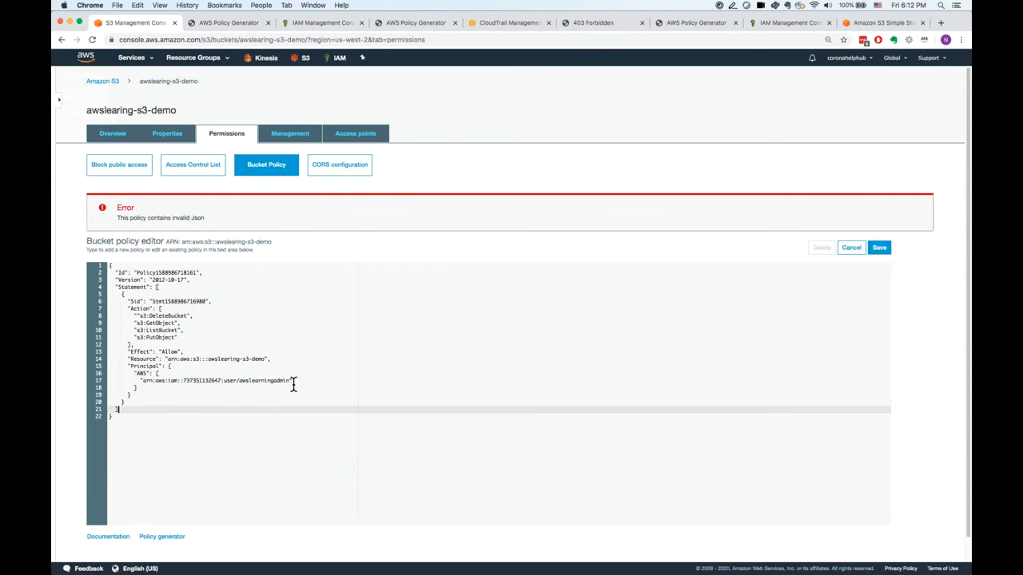
{"action": "left_click", "coordinate": [267, 360]}
{"action": "type", "text": ","}
{"action": "type", "text": "/*"}
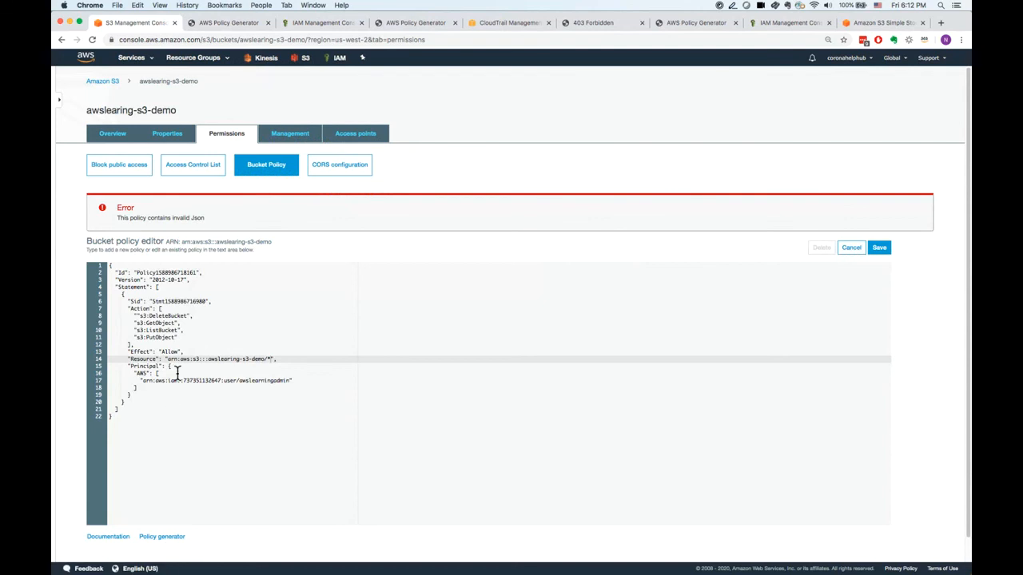
Check the opening and closing brackets throughout the bucket policy JSON.
{"action": "left_click_drag", "start_coordinate": [160, 444], "coordinate": [96, 270]}
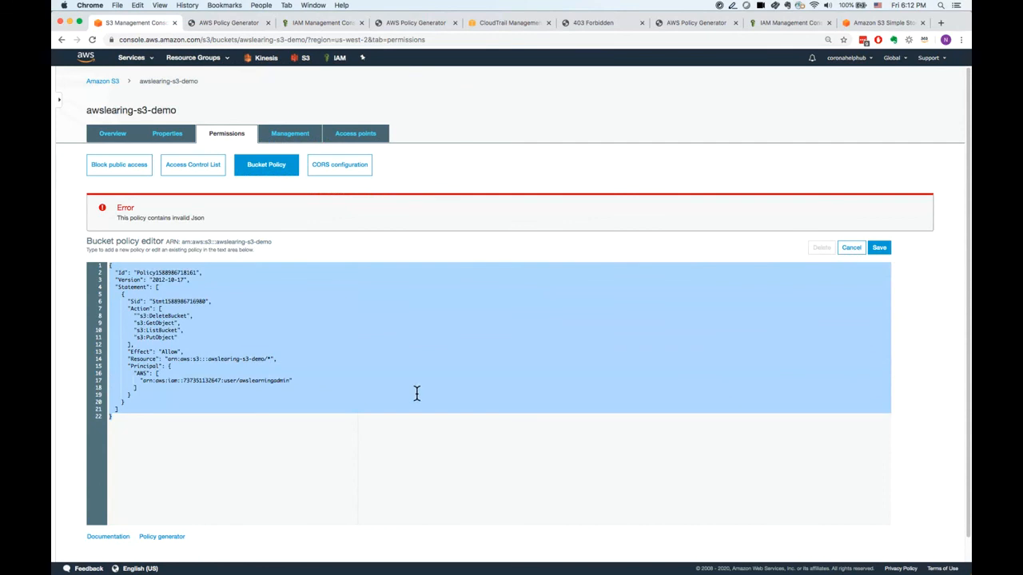
{"action": "left_click", "coordinate": [143, 392]}
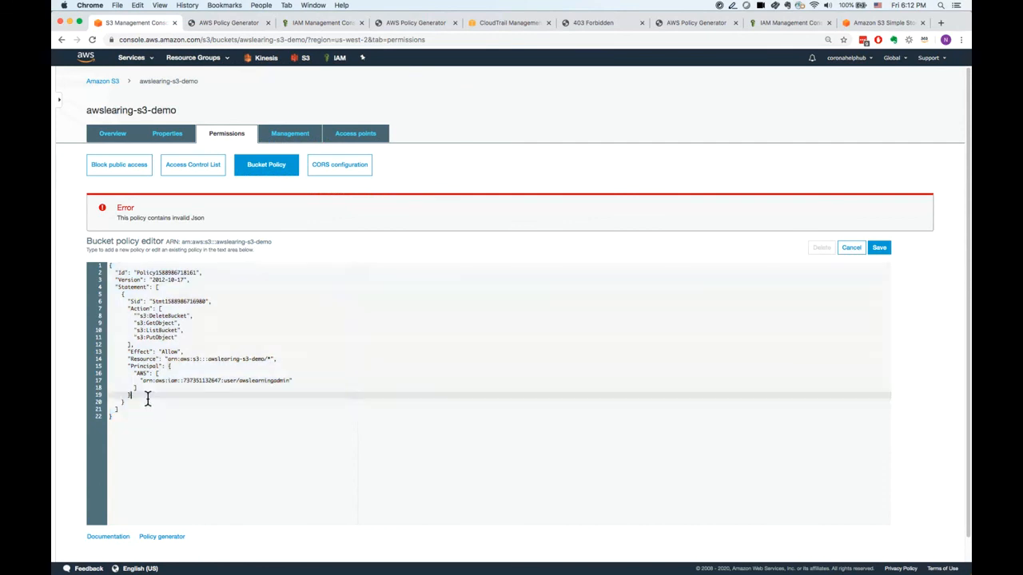
{"action": "left_click", "coordinate": [131, 394]}
{"action": "left_click", "coordinate": [132, 345]}
{"action": "left_click", "coordinate": [127, 295]}
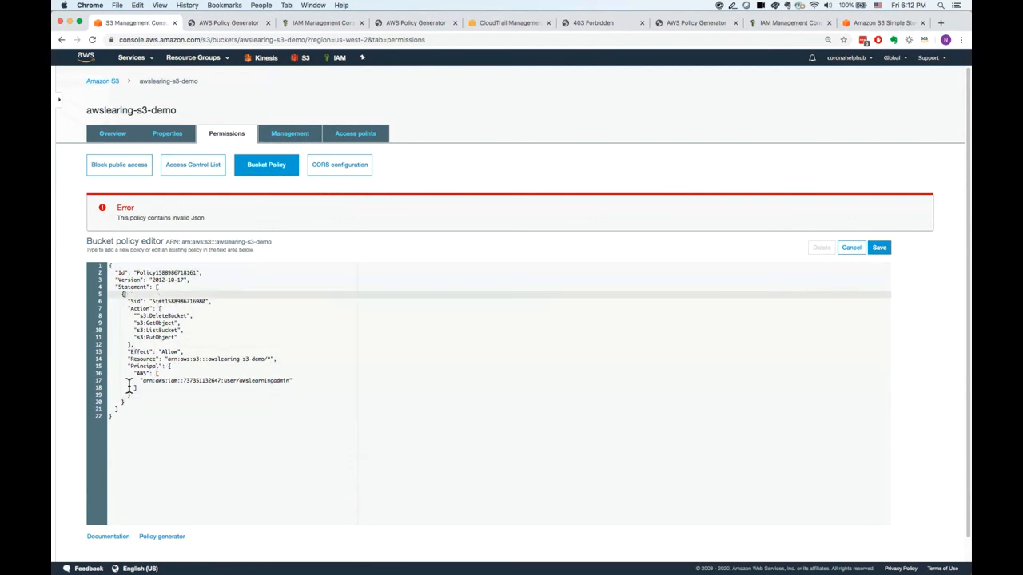
{"action": "left_click", "coordinate": [119, 411]}
{"action": "left_click", "coordinate": [113, 429]}
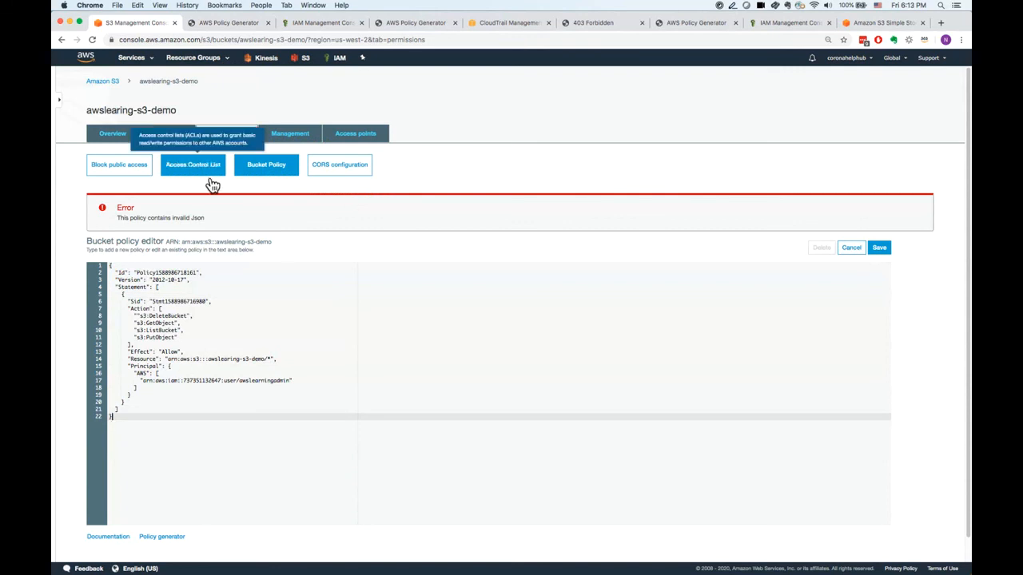
Open the bucket's CORS configuration, copy the term CORS and enter it as a search in a new browser tab.
{"action": "left_click", "coordinate": [342, 175]}
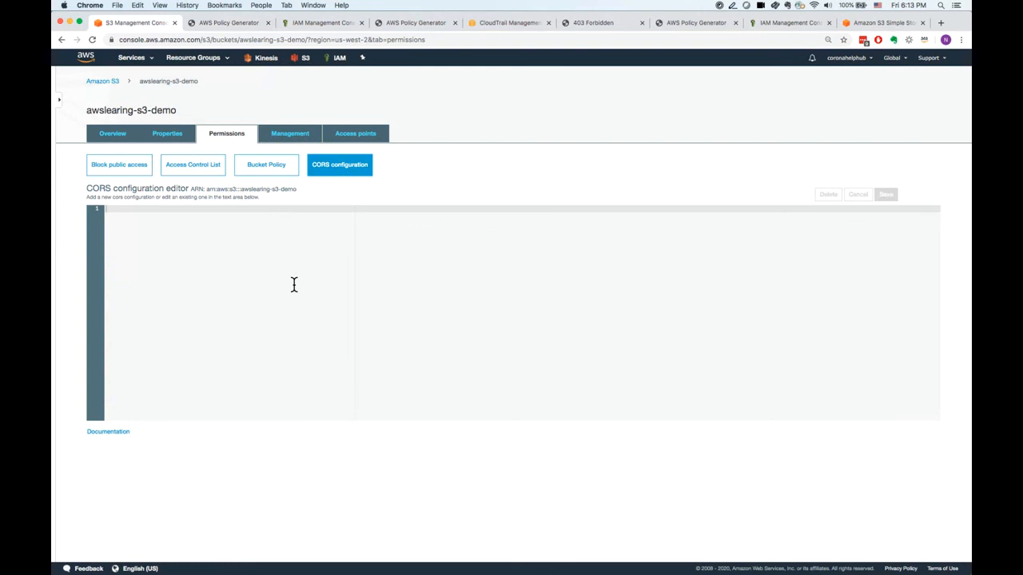
{"action": "double_click", "coordinate": [91, 189]}
{"action": "key", "text": "super+c"}
{"action": "left_click", "coordinate": [941, 24]}
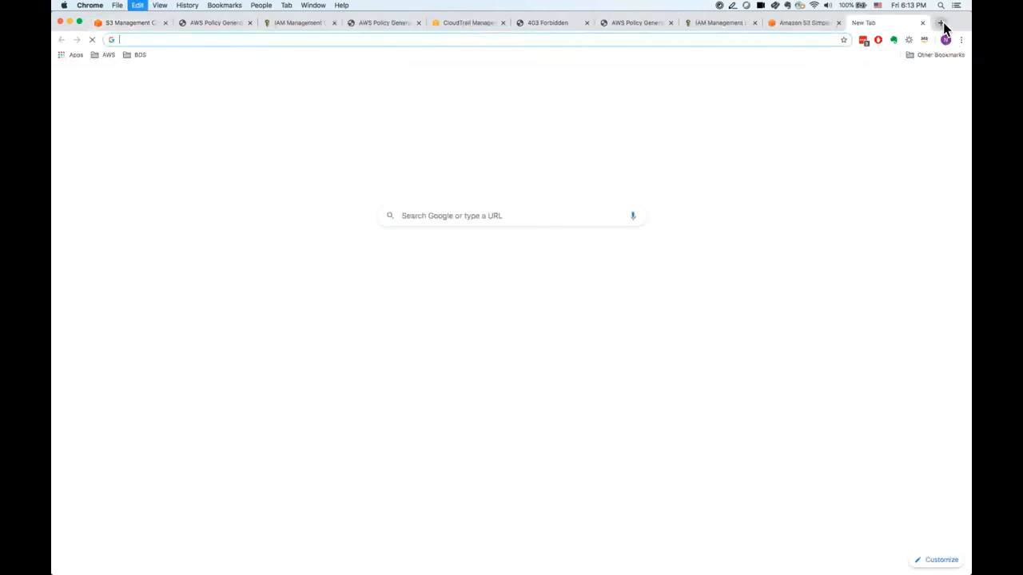
{"action": "key", "text": "super+v"}
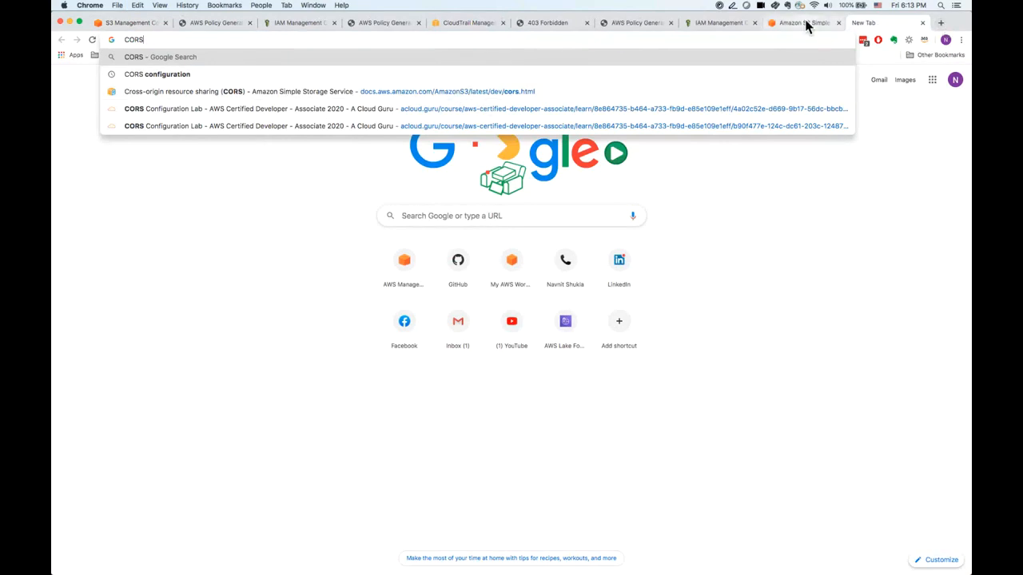
Go to the policy generator holding the awslearning-iam-demo statement and look through the available Amazon S3 actions.
{"action": "left_click", "coordinate": [804, 24]}
{"action": "left_click", "coordinate": [711, 26]}
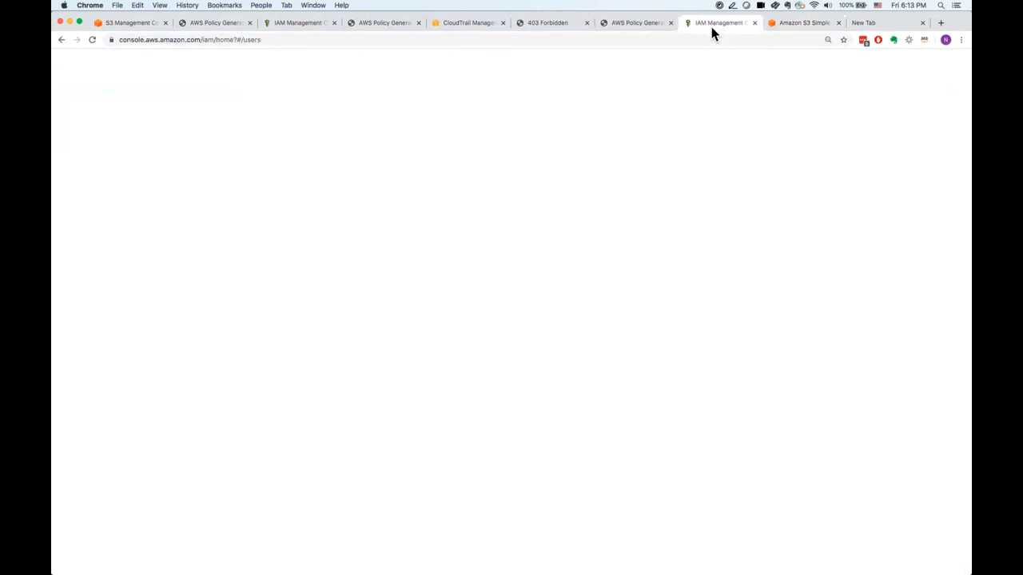
{"action": "left_click", "coordinate": [623, 24]}
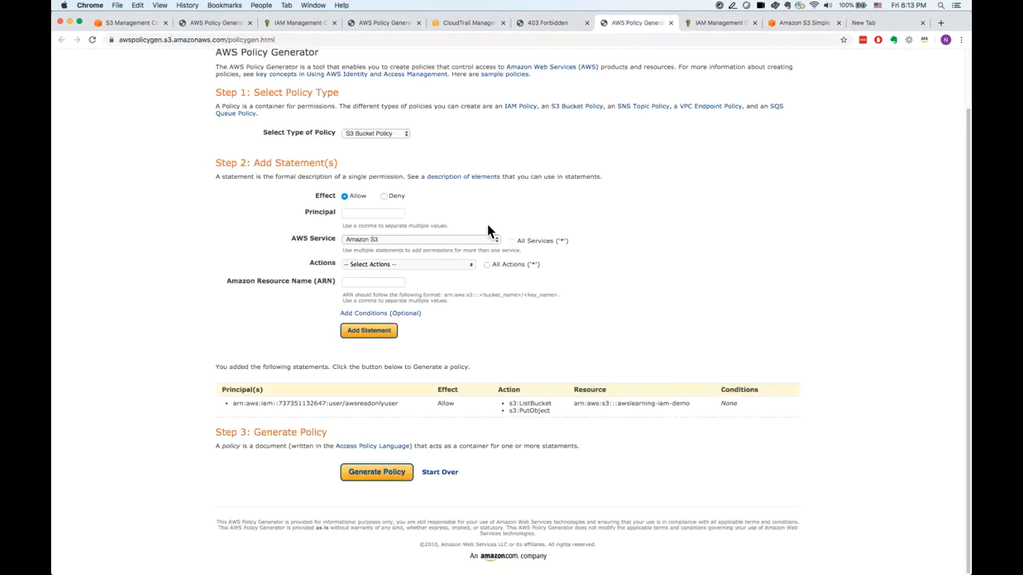
{"action": "left_click", "coordinate": [440, 268]}
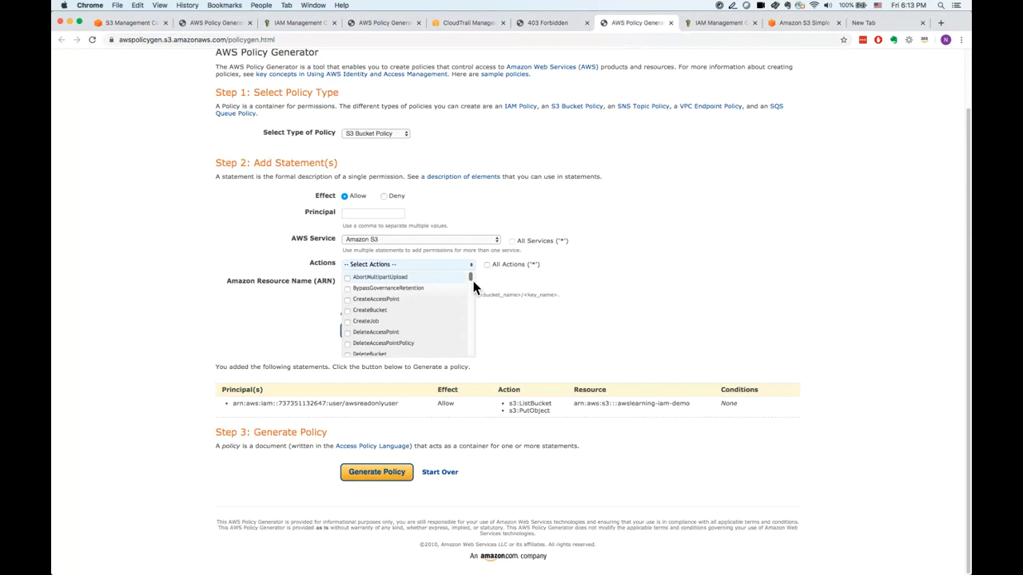
{"action": "scroll", "coordinate": [473, 289], "scroll_direction": "down", "scroll_amount": 3}
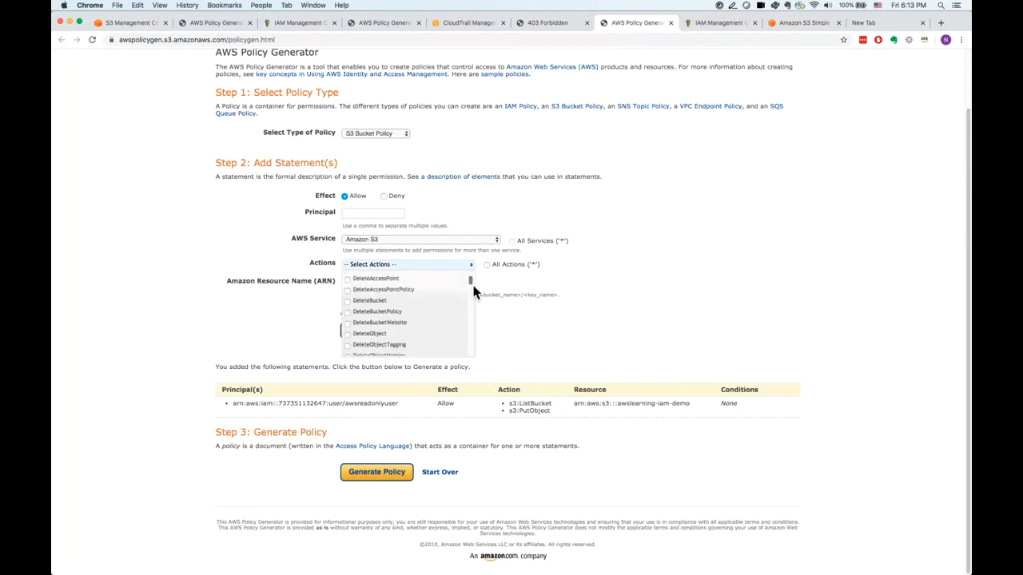
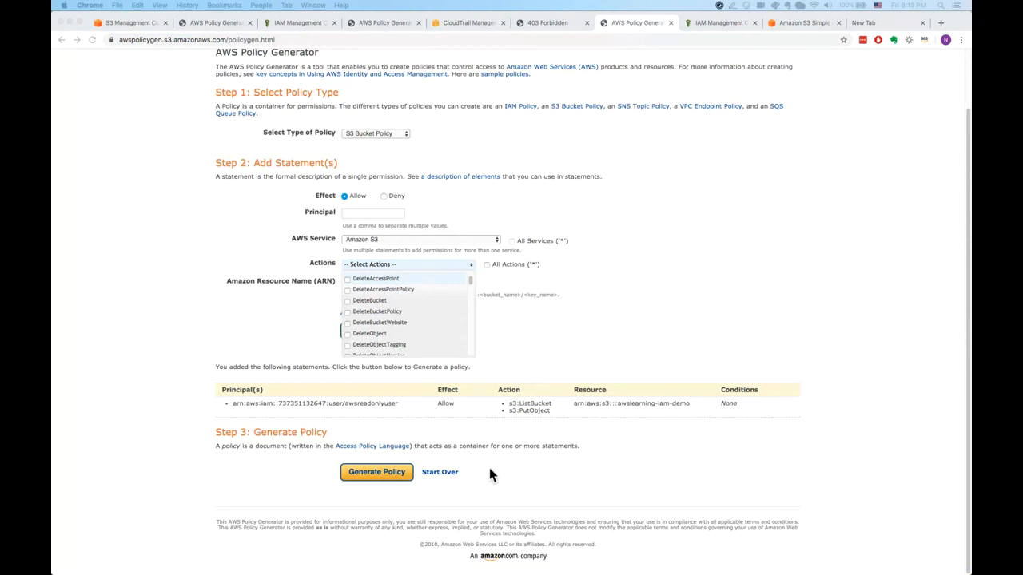
Go to the policy generator holding the awslearing-s3-demo statement and close its generated policy JSON document.
{"action": "left_click", "coordinate": [312, 24]}
{"action": "left_click", "coordinate": [219, 26]}
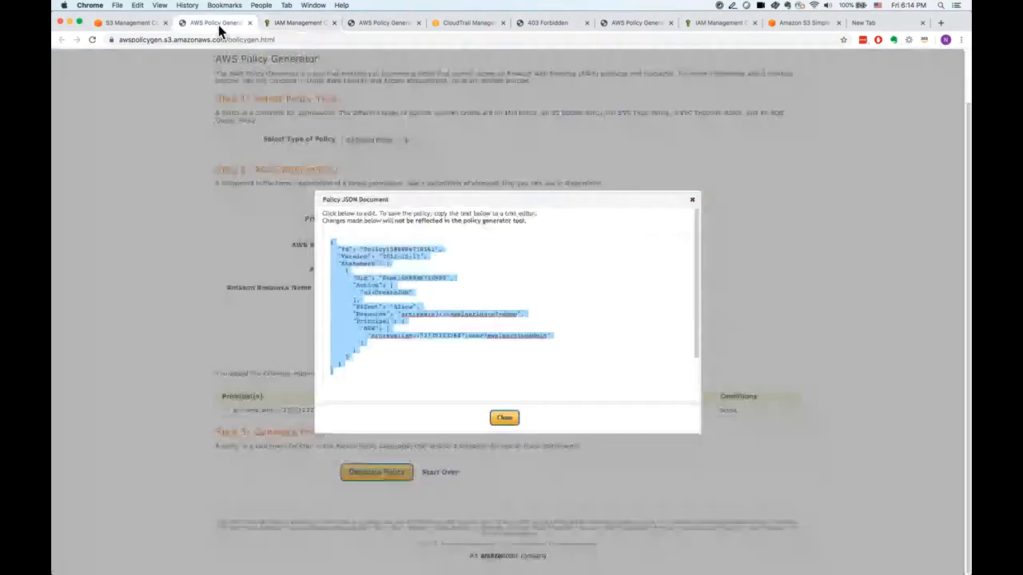
{"action": "left_click", "coordinate": [693, 200]}
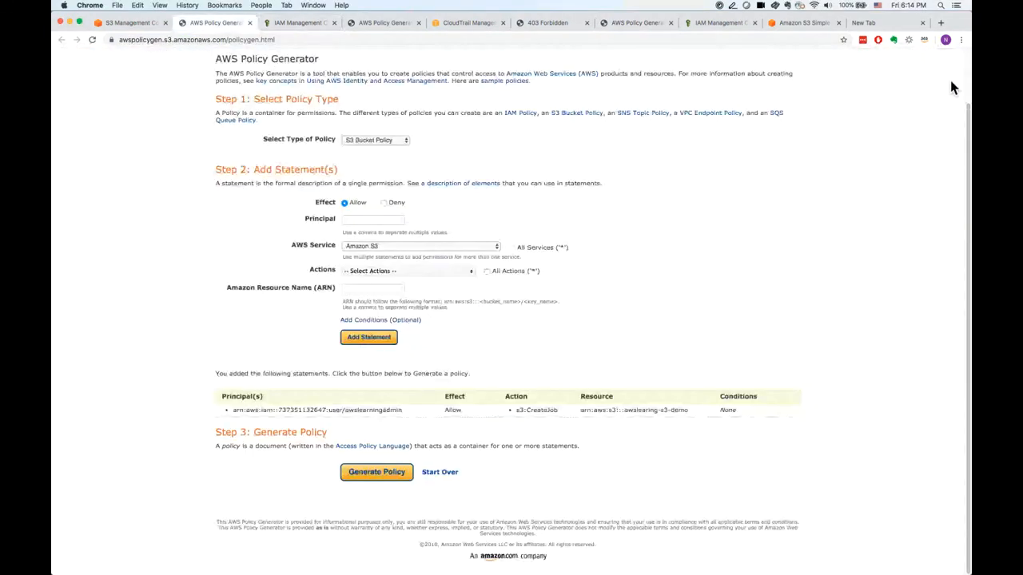
{"action": "scroll", "coordinate": [969, 74], "scroll_direction": "up", "scroll_amount": 2}
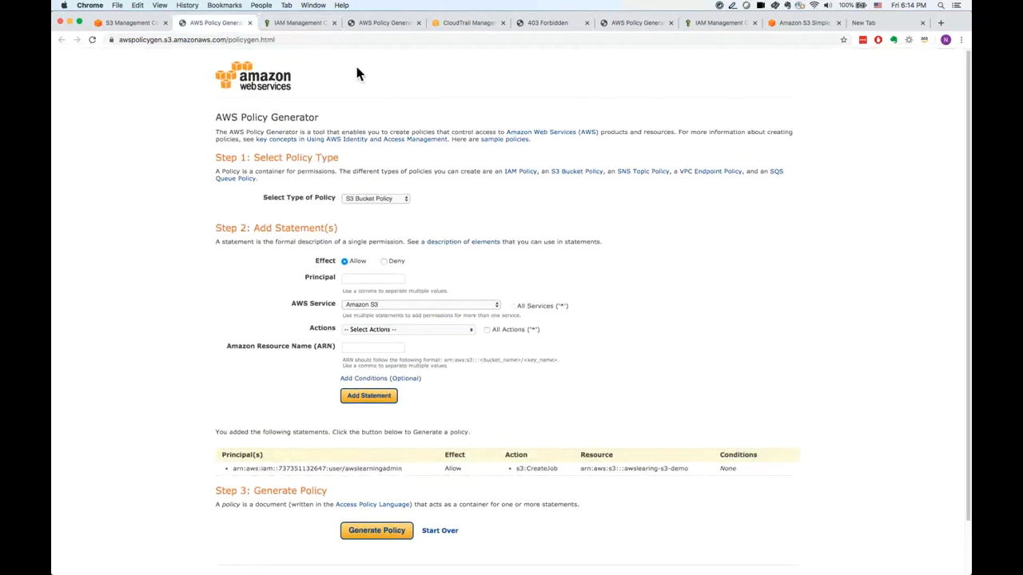
Paste the sample CORS rule with origin *, method GET, max age 3000 and header Authorization into the bucket's CORS configuration.
{"action": "left_click", "coordinate": [132, 22]}
{"action": "left_click", "coordinate": [216, 246]}
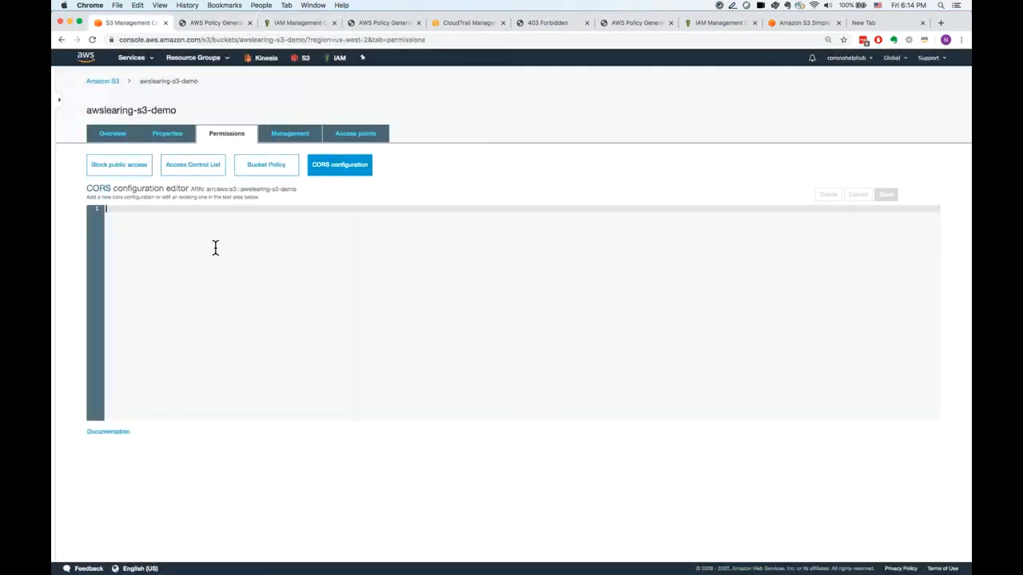
{"action": "type", "text": "<CORSConfiguration>     <CORSRule>         <AllowedOrigin>*</AllowedOrigin>         <AllowedMethod>GET</AllowedMethod>         <MaxAgeSeconds>3000</MaxAgeSeconds>         <AllowedHeader>Authorization</AllowedHeader>     </CORSRule> </CORSConfiguration>"}
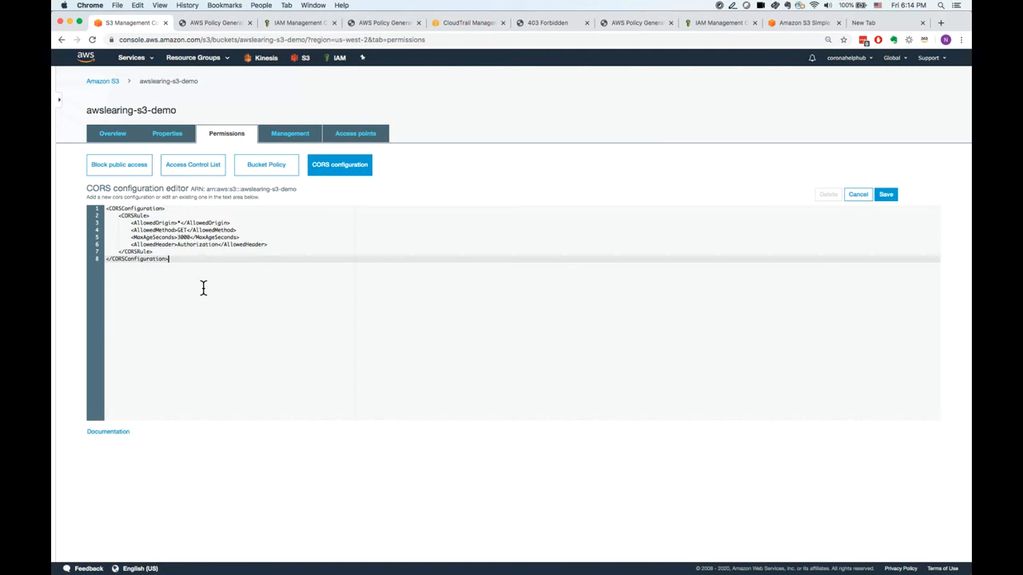
{"action": "left_click", "coordinate": [142, 225]}
{"action": "double_click", "coordinate": [143, 226]}
{"action": "left_click", "coordinate": [182, 226]}
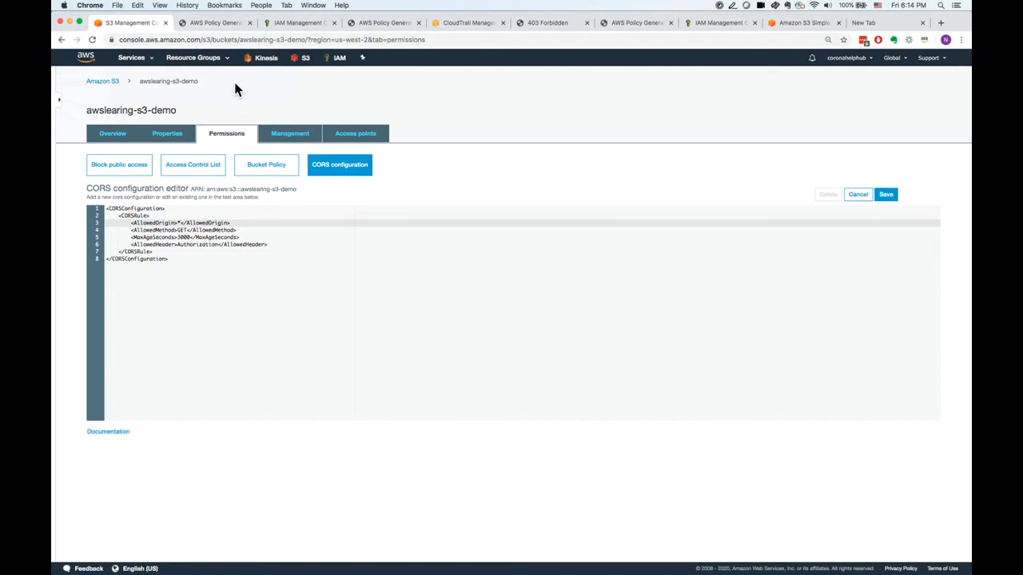
Open the console in a new browser tab and copy the static website hosting endpoint from awslearing-s3-demo's properties.
{"action": "right_click", "coordinate": [95, 70]}
{"action": "left_click", "coordinate": [120, 70]}
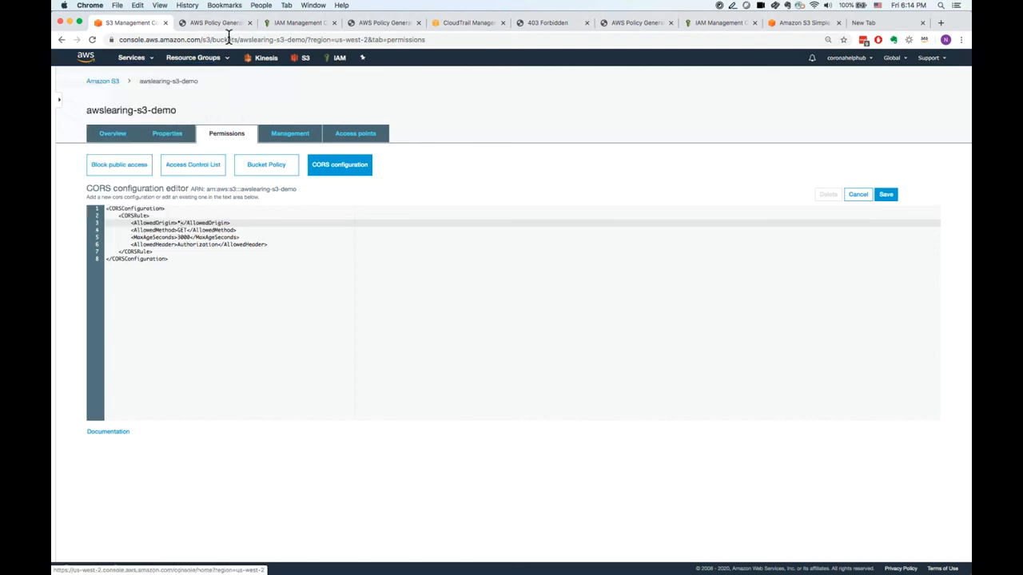
{"action": "left_click", "coordinate": [211, 24]}
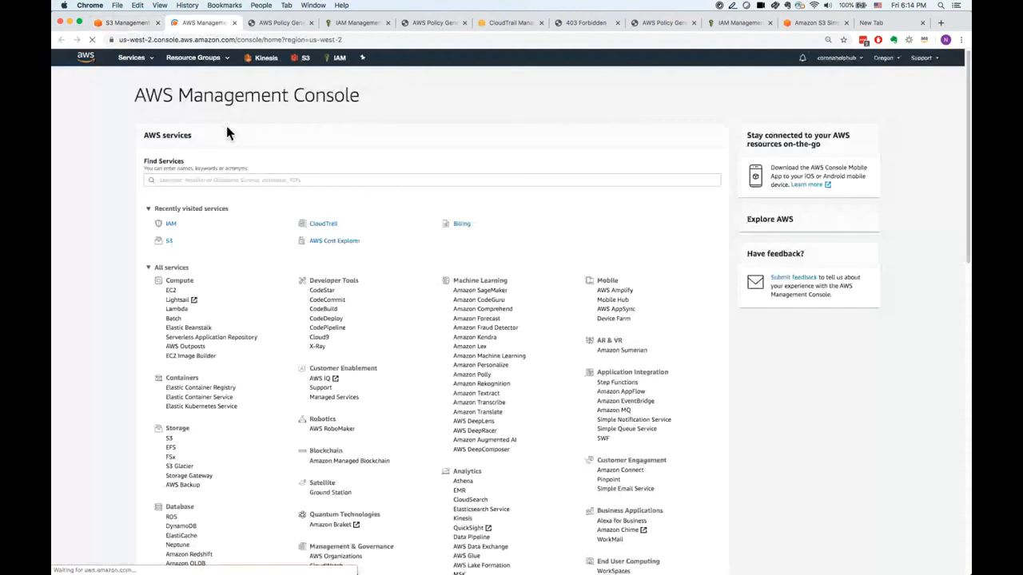
{"action": "left_click", "coordinate": [175, 246]}
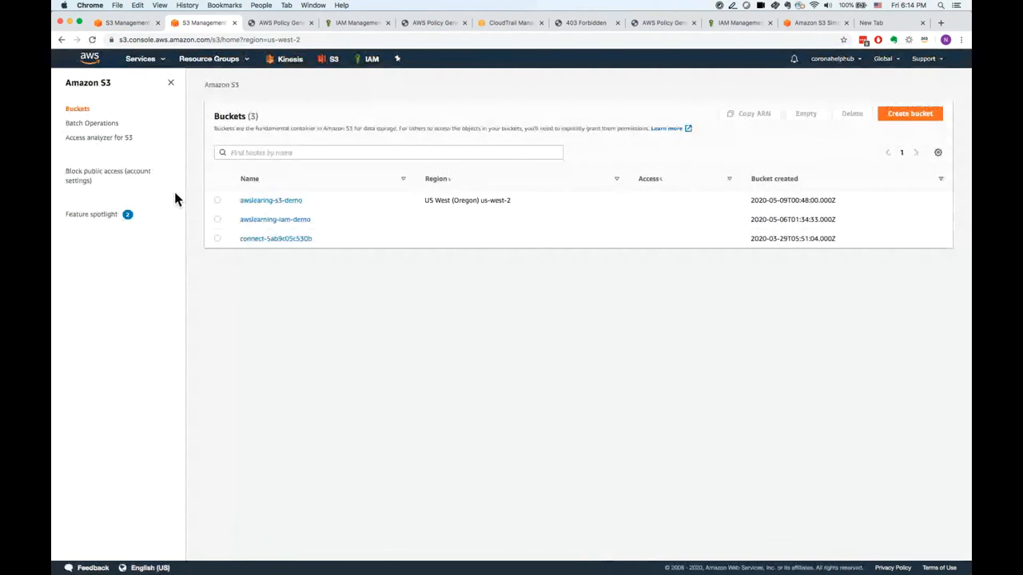
{"action": "left_click", "coordinate": [281, 209]}
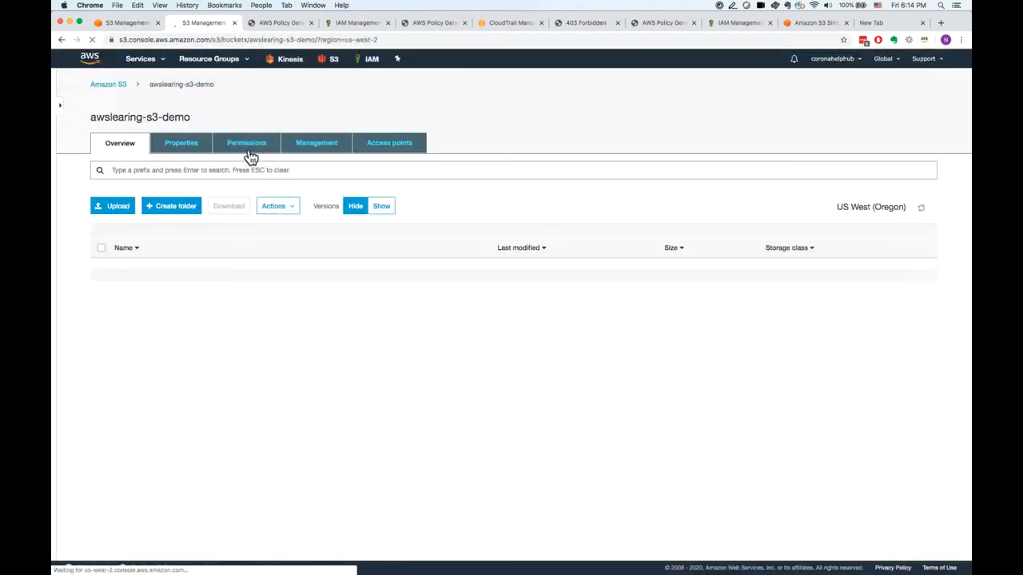
{"action": "left_click", "coordinate": [190, 151]}
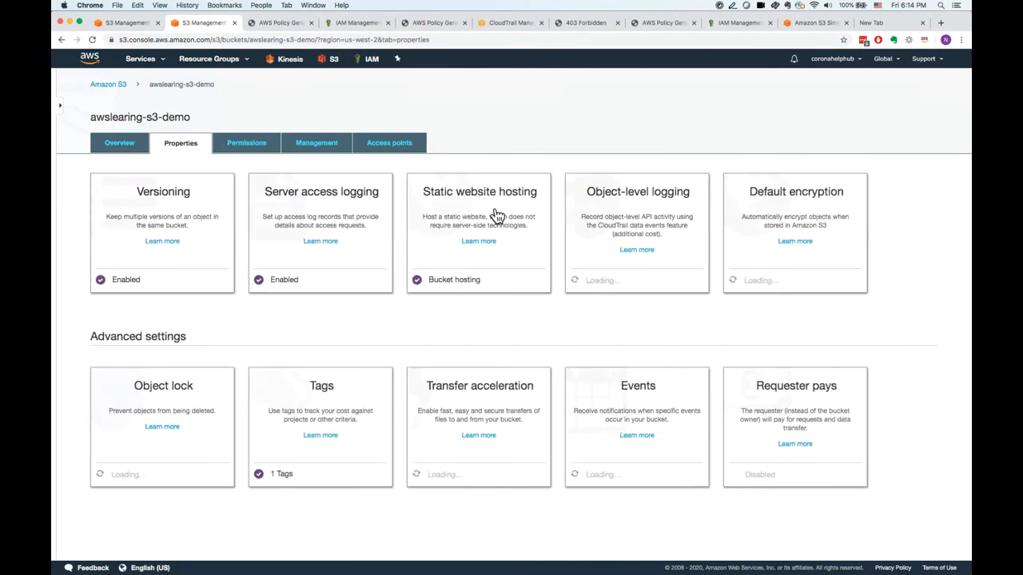
{"action": "left_click", "coordinate": [495, 213]}
{"action": "left_click_drag", "start_coordinate": [484, 235], "coordinate": [459, 229]}
{"action": "key", "text": "super+c"}
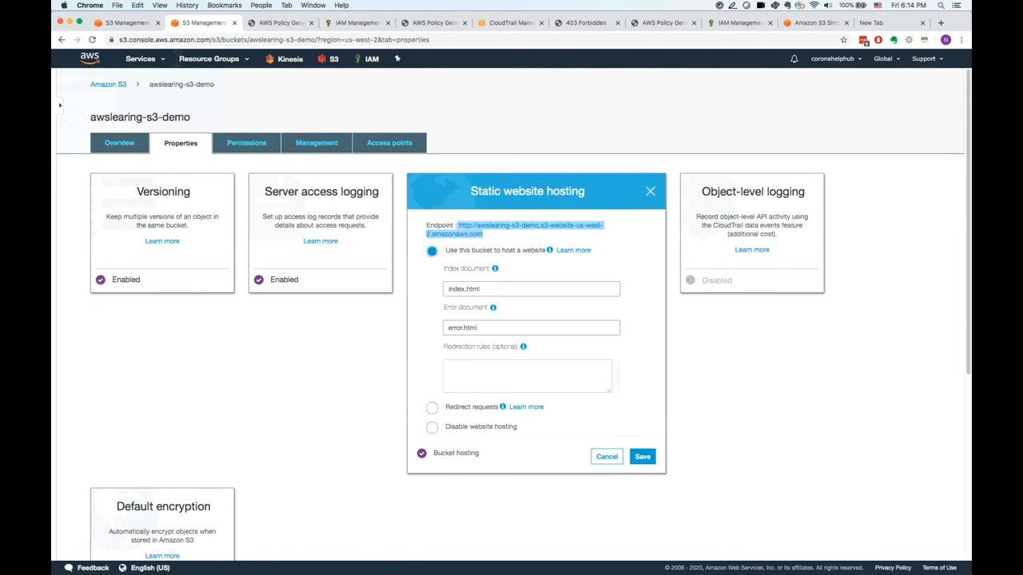
{"action": "left_click", "coordinate": [136, 23]}
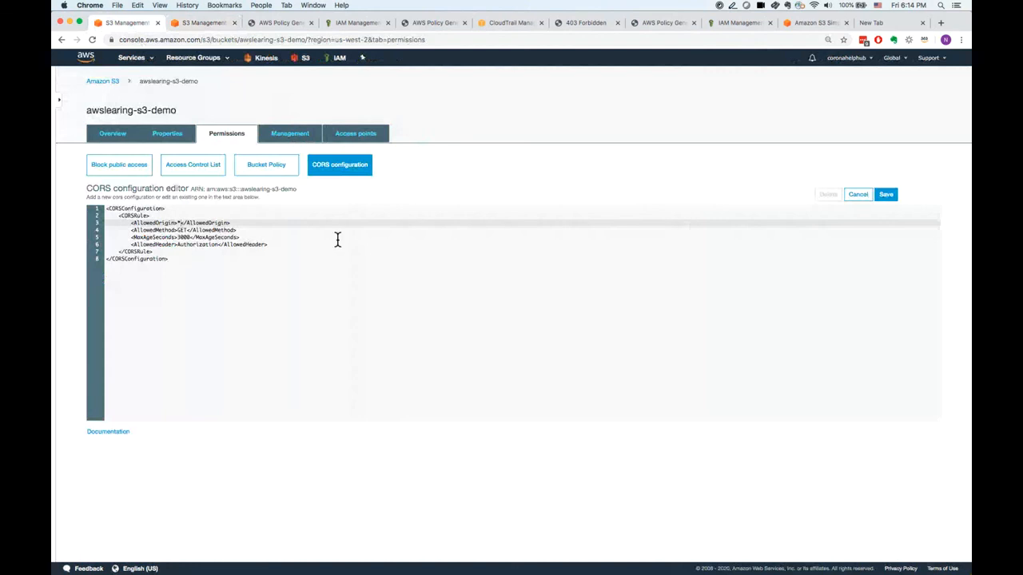
{"action": "left_click", "coordinate": [210, 246]}
{"action": "left_click", "coordinate": [182, 223]}
{"action": "key", "text": "BackSpace"}
{"action": "key", "text": "super+v"}
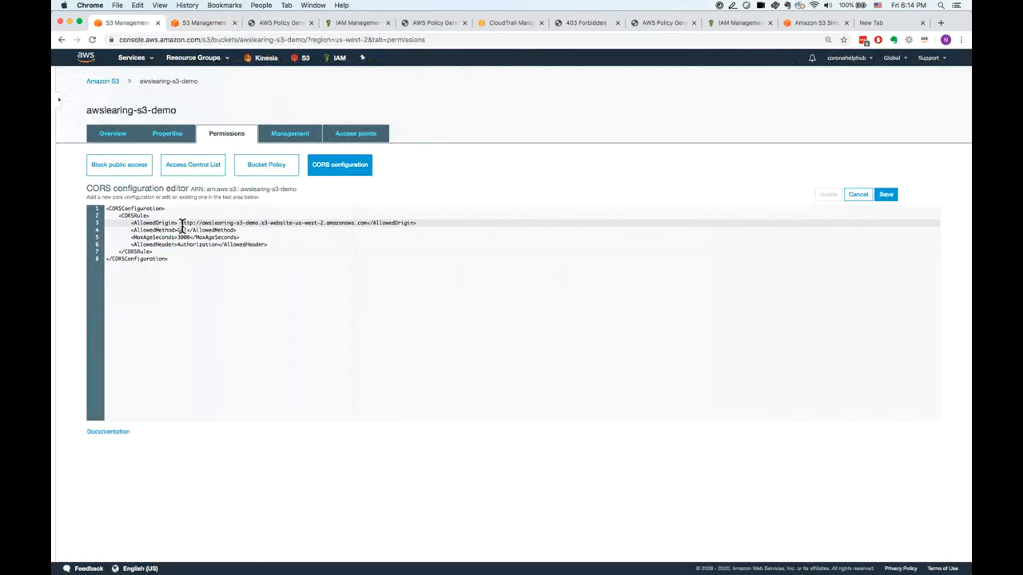
{"action": "left_click", "coordinate": [182, 223]}
{"action": "key", "text": "BackSpace"}
{"action": "left_click", "coordinate": [352, 295]}
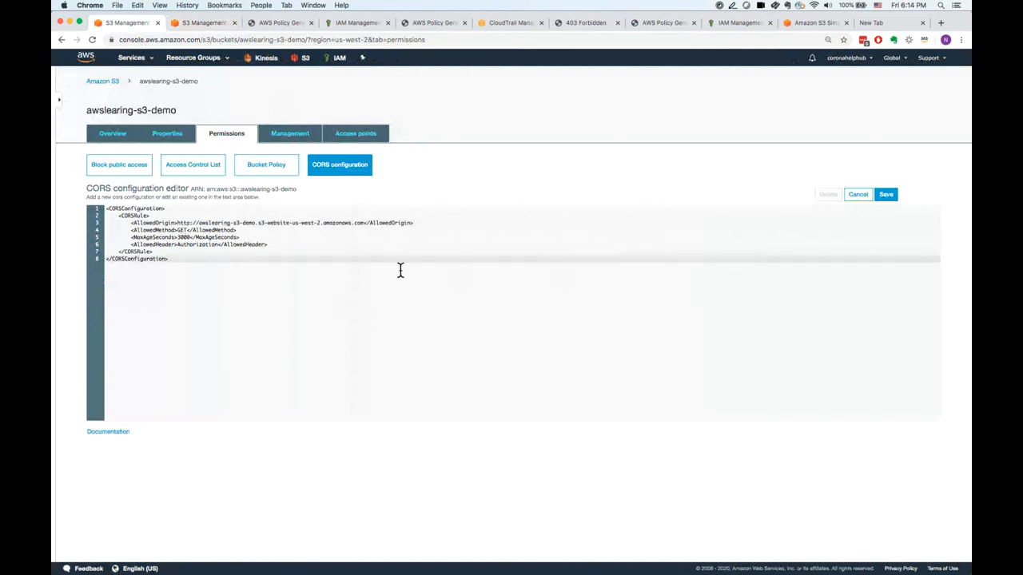
{"action": "left_click", "coordinate": [891, 196]}
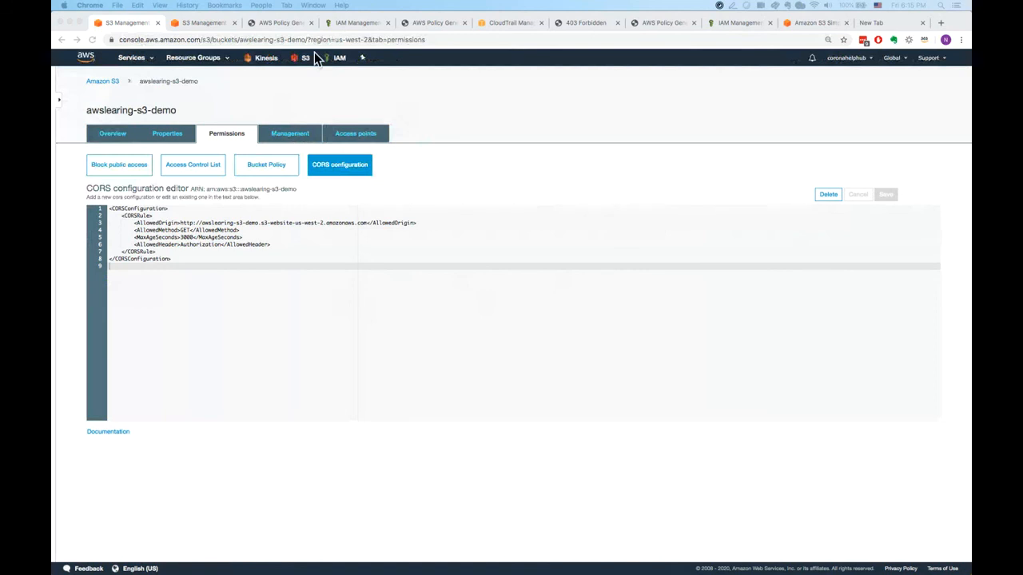
Return to the awslearing-s3-demo bucket's overview and upload cors.html.
{"action": "left_click", "coordinate": [119, 85]}
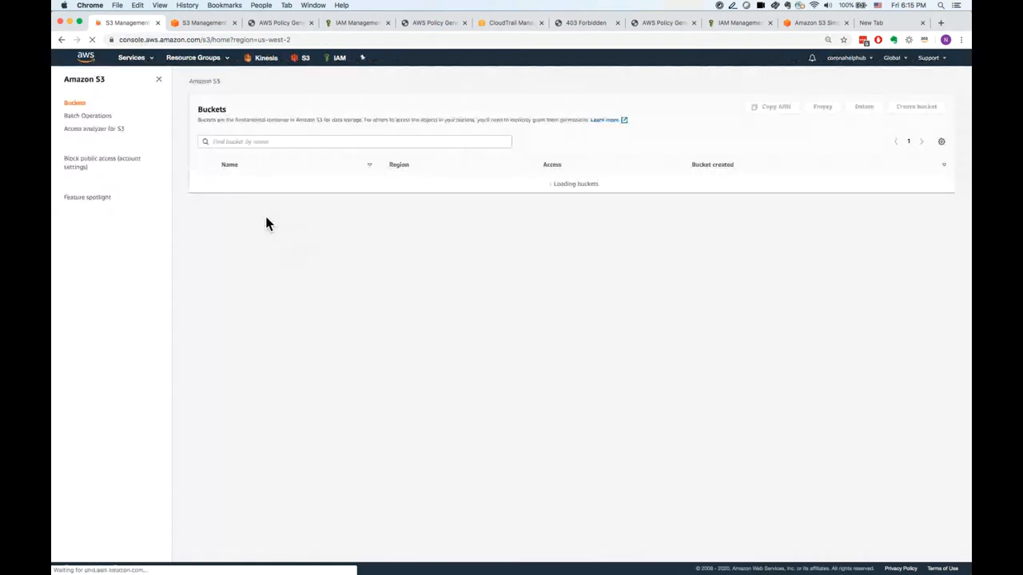
{"action": "left_click", "coordinate": [263, 185]}
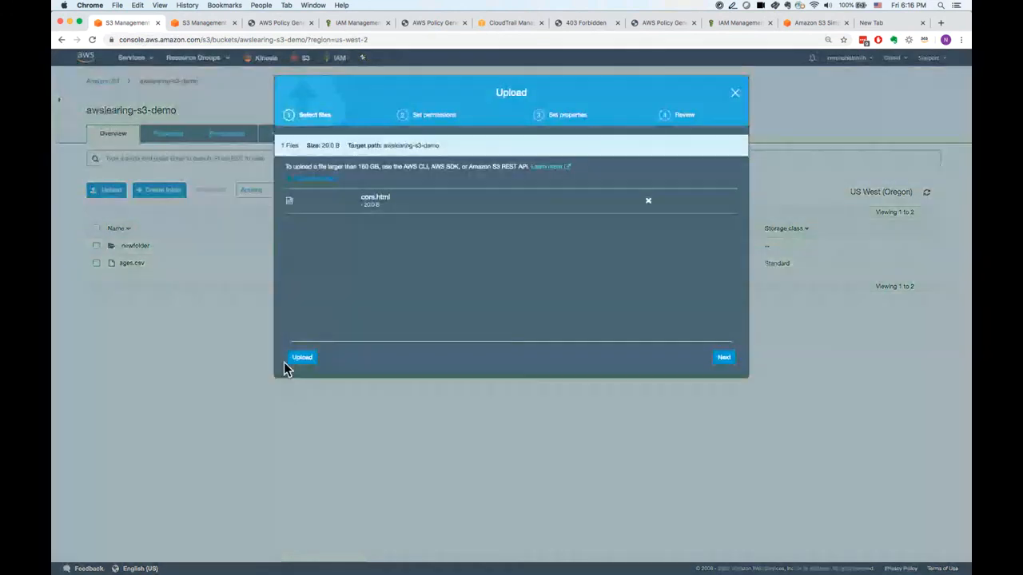
{"action": "left_click", "coordinate": [308, 361]}
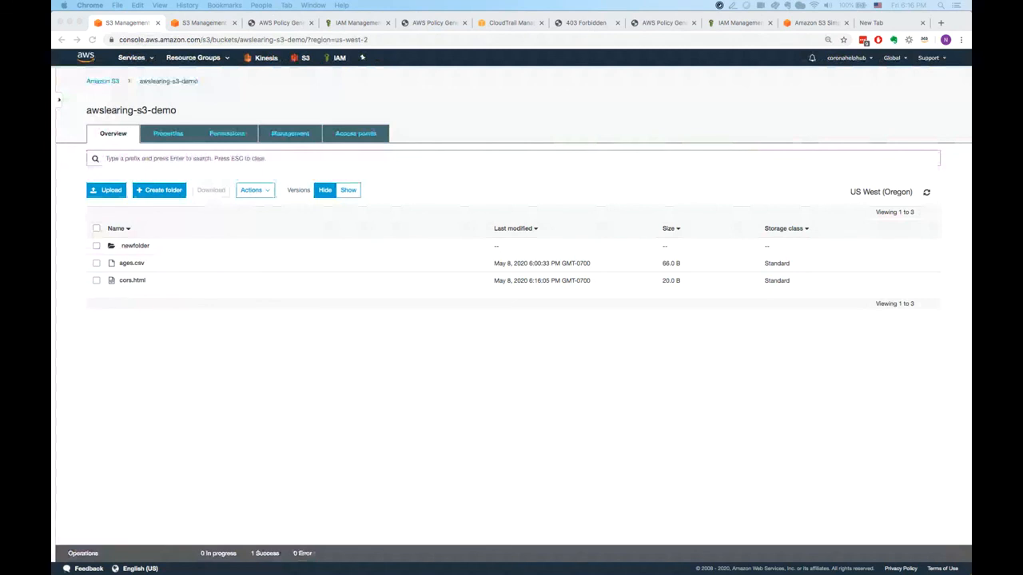
{"action": "left_click_drag", "start_coordinate": [147, 251], "coordinate": [263, 393]}
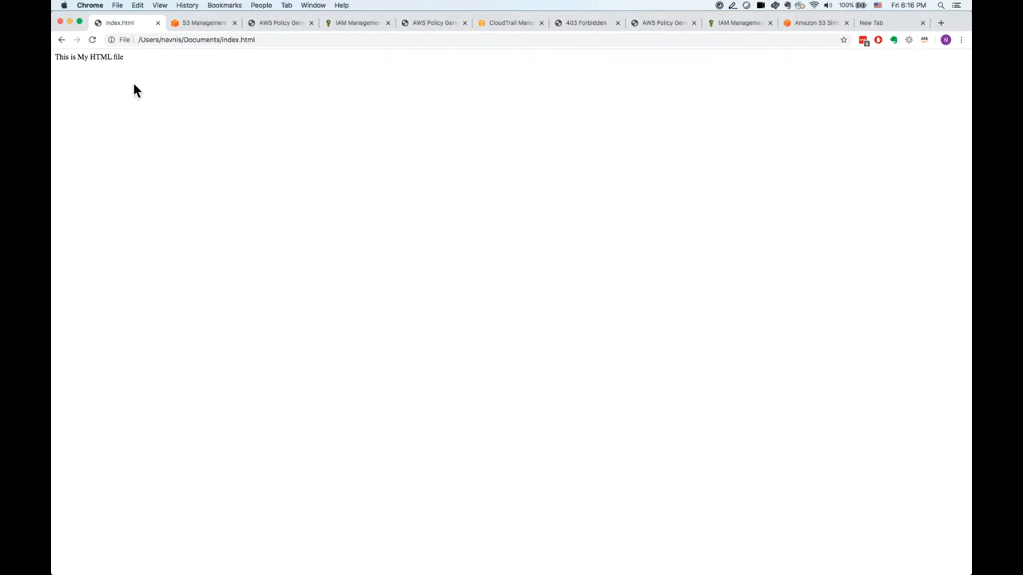
{"action": "left_click", "coordinate": [62, 40]}
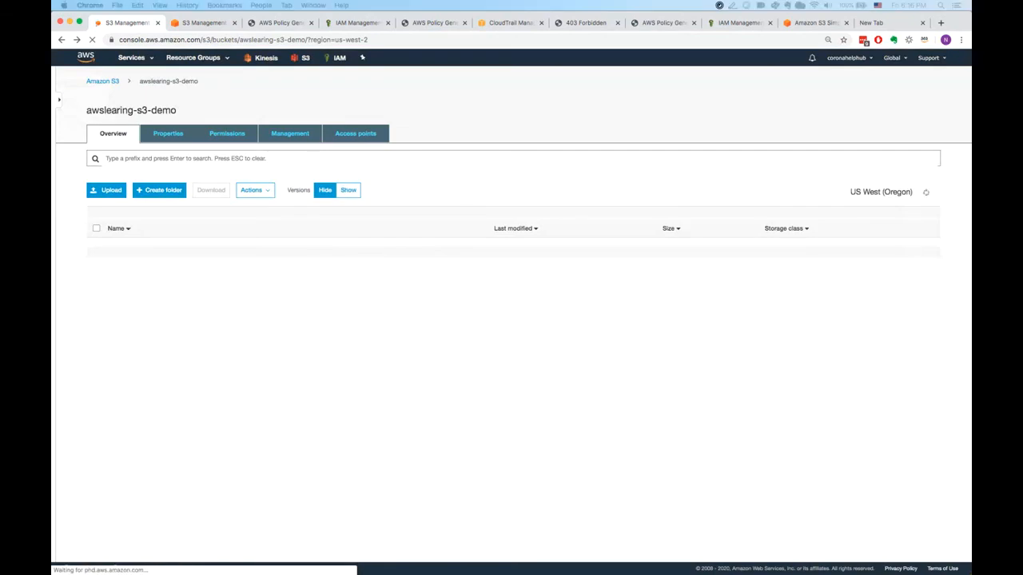
{"action": "left_click_drag", "start_coordinate": [225, 277], "coordinate": [249, 340]}
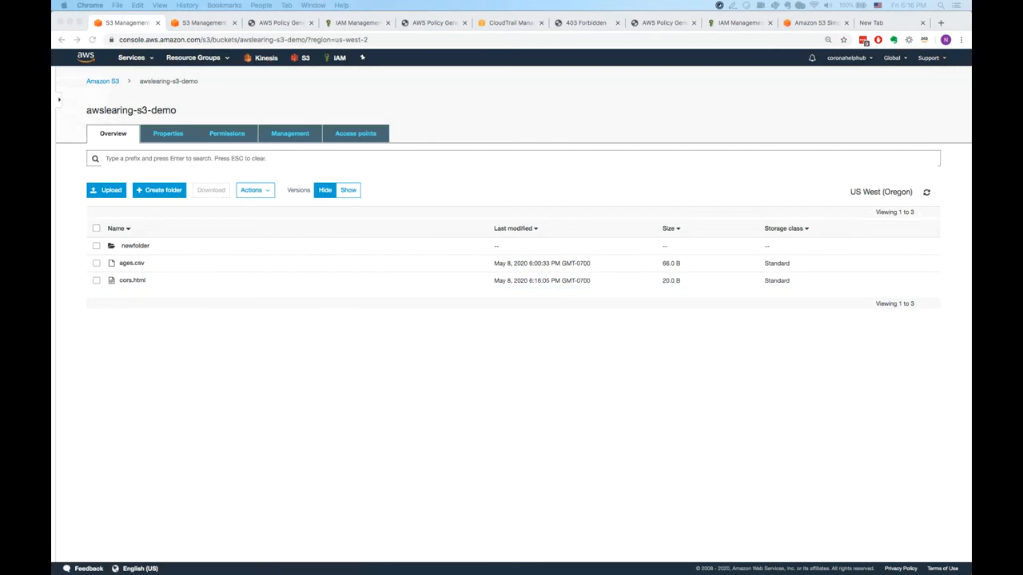
{"action": "left_click_drag", "start_coordinate": [301, 277], "coordinate": [326, 392]}
{"action": "left_click", "coordinate": [63, 40]}
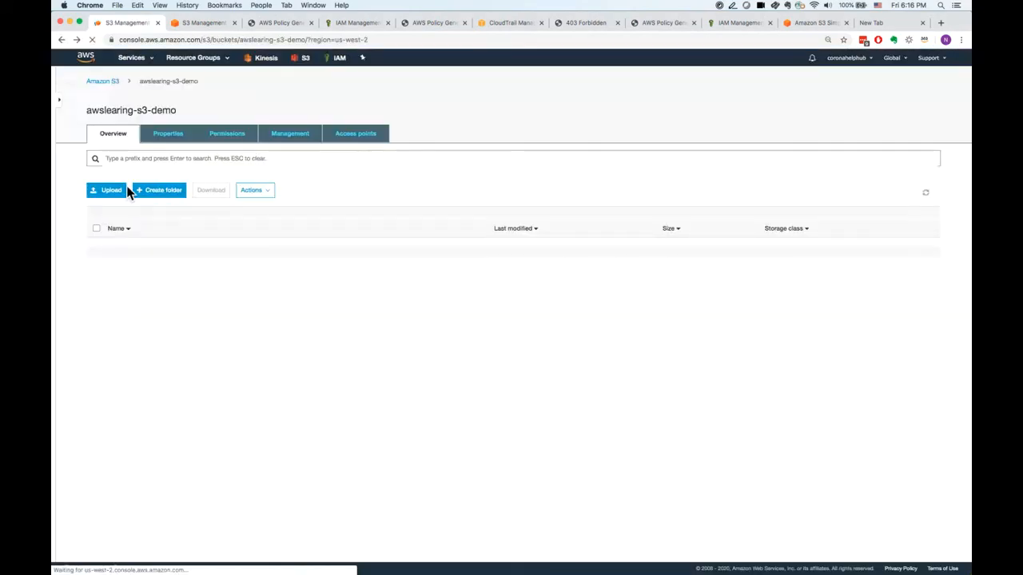
Upload index.html from the Documents folder to the awslearing-s3-demo bucket.
{"action": "left_click", "coordinate": [108, 197]}
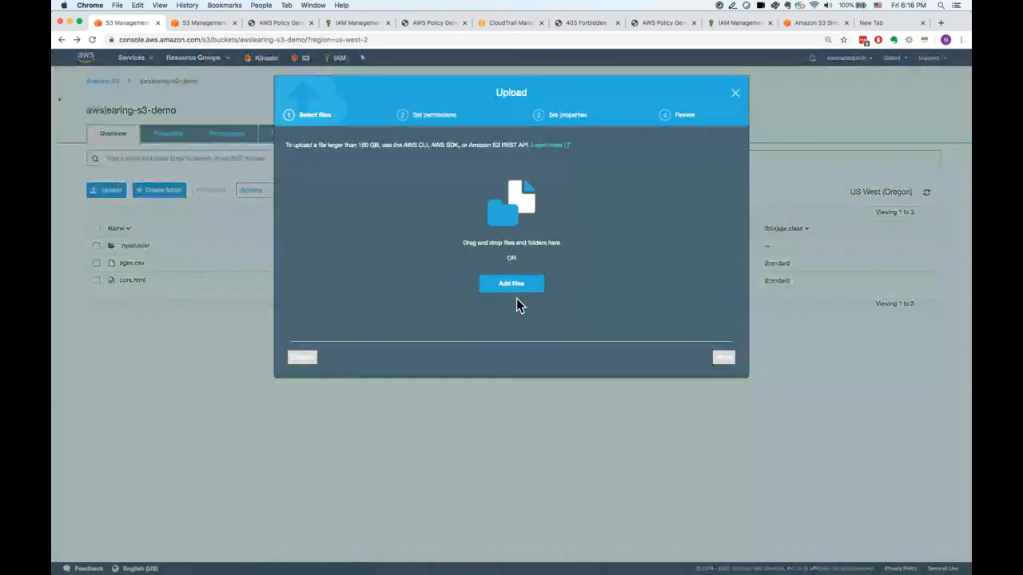
{"action": "left_click", "coordinate": [519, 286]}
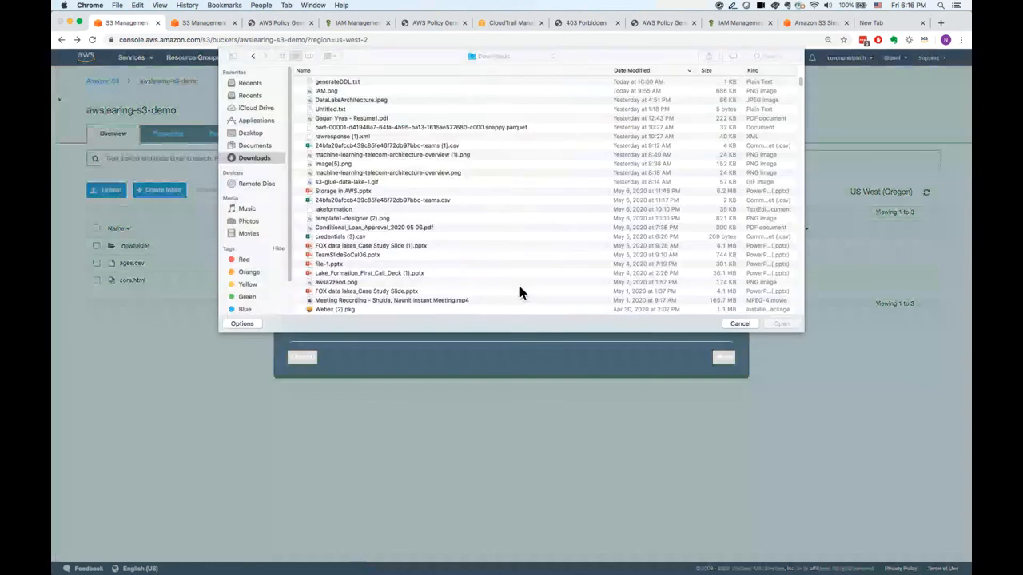
{"action": "left_click", "coordinate": [267, 147]}
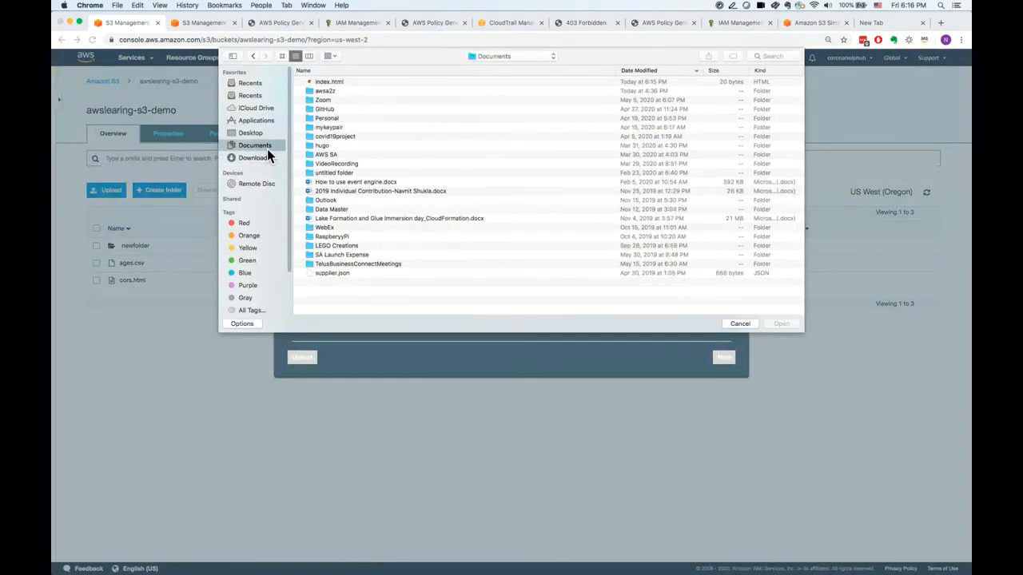
{"action": "left_click", "coordinate": [347, 82]}
{"action": "left_click", "coordinate": [786, 324]}
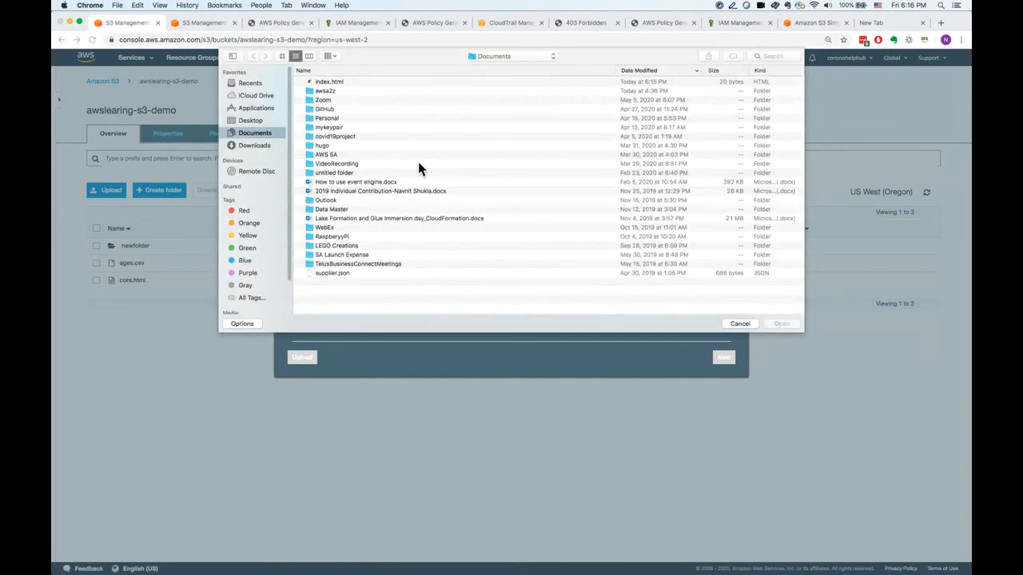
{"action": "left_click", "coordinate": [422, 83]}
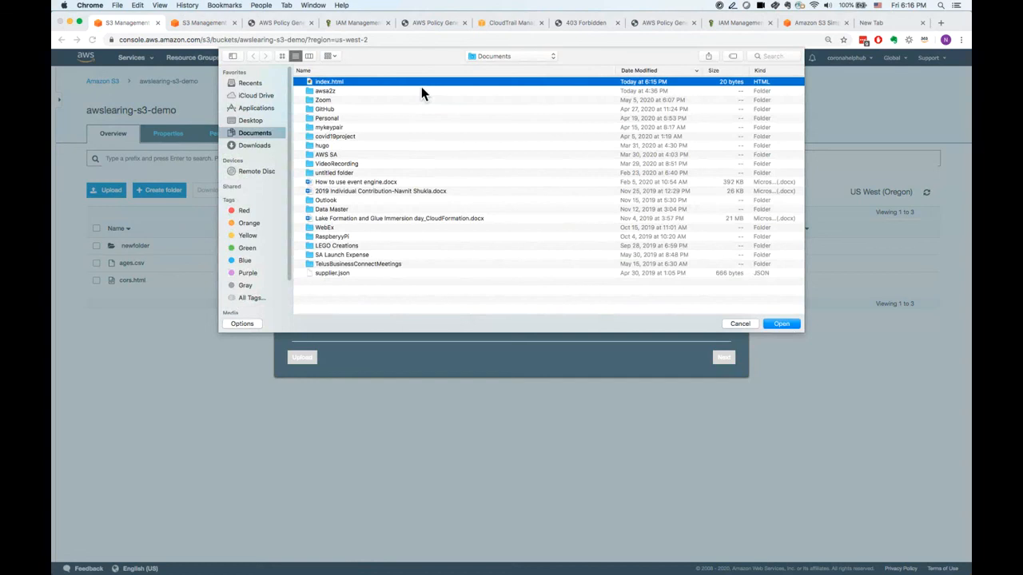
{"action": "left_click", "coordinate": [781, 324]}
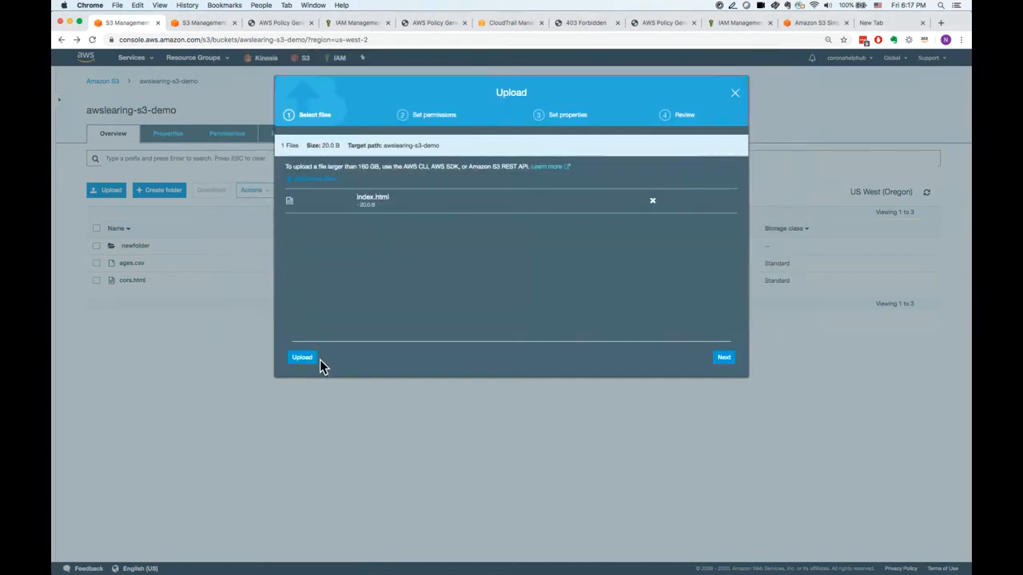
{"action": "left_click", "coordinate": [315, 358]}
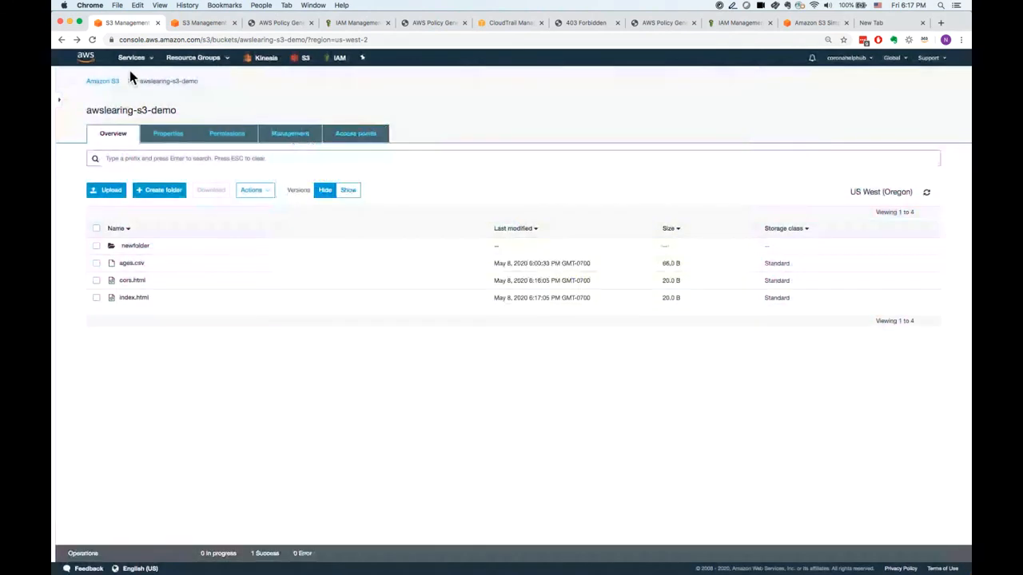
Open the bucket's static website hosting settings and visit its endpoint URL in a new browser tab.
{"action": "left_click", "coordinate": [296, 141]}
{"action": "left_click", "coordinate": [169, 139]}
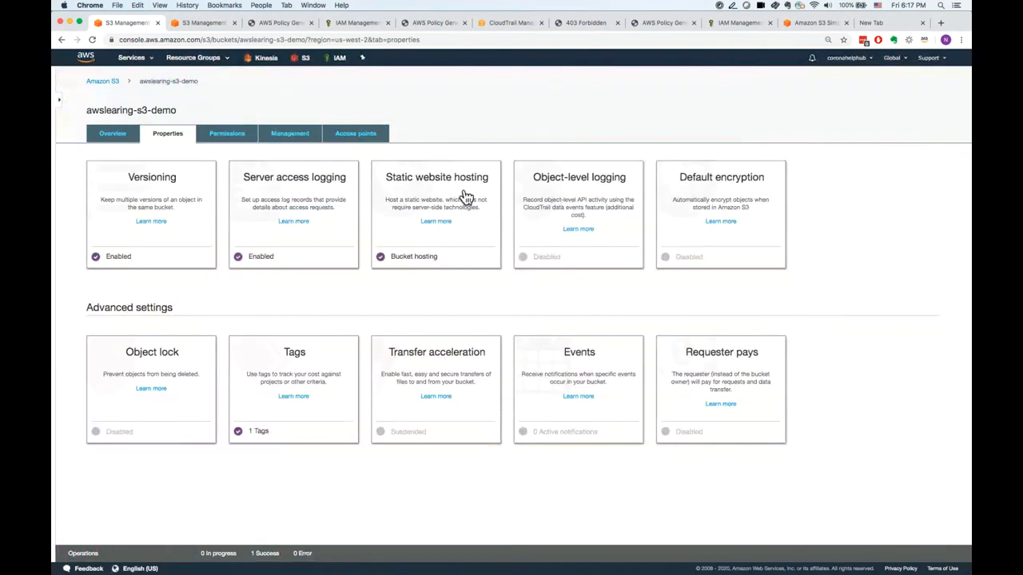
{"action": "left_click", "coordinate": [464, 198]}
{"action": "left_click", "coordinate": [473, 210]}
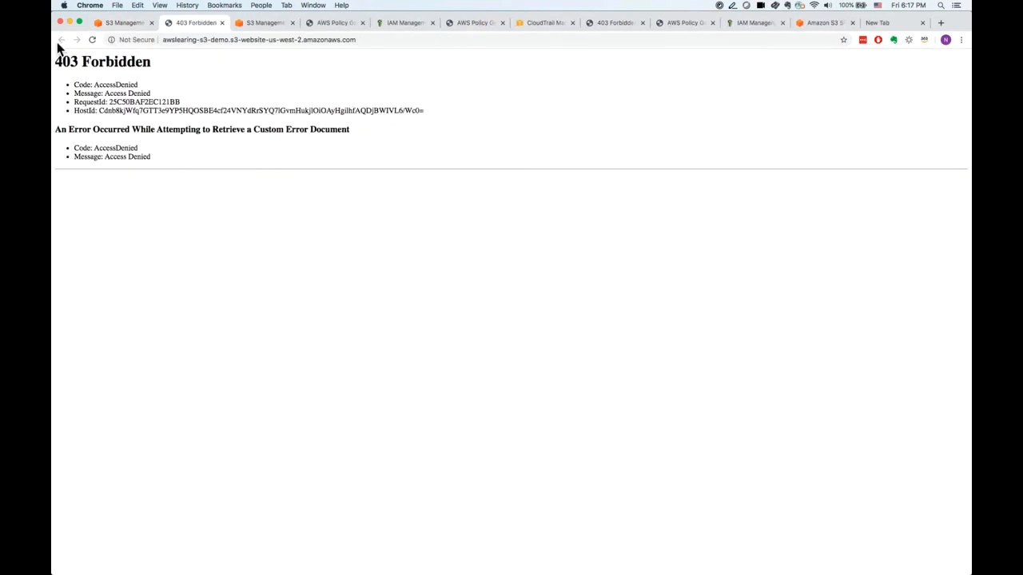
Return to awslearing-s3-demo in the S3 console and open its bucket policy editor.
{"action": "left_click", "coordinate": [121, 23]}
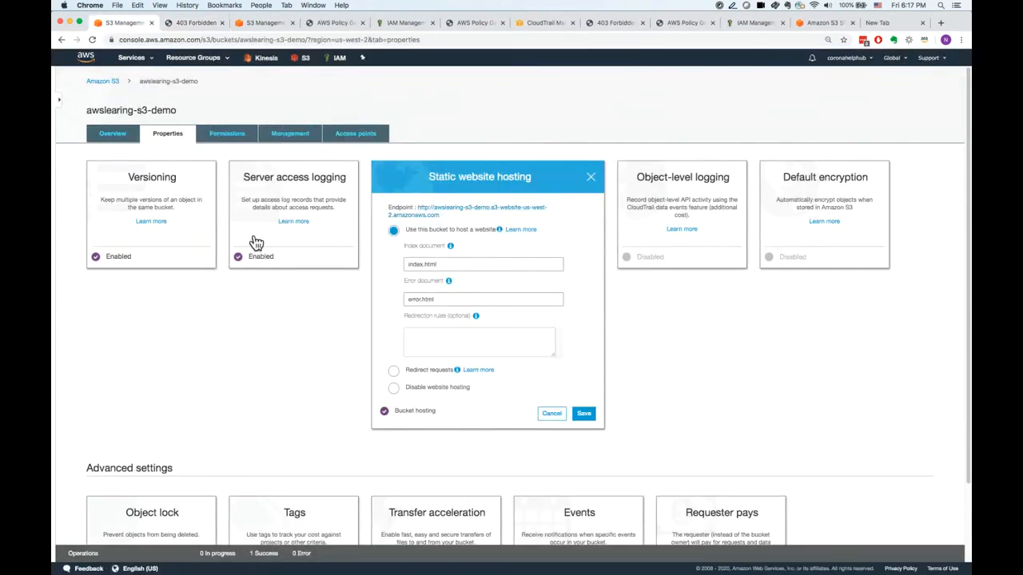
{"action": "left_click", "coordinate": [227, 133]}
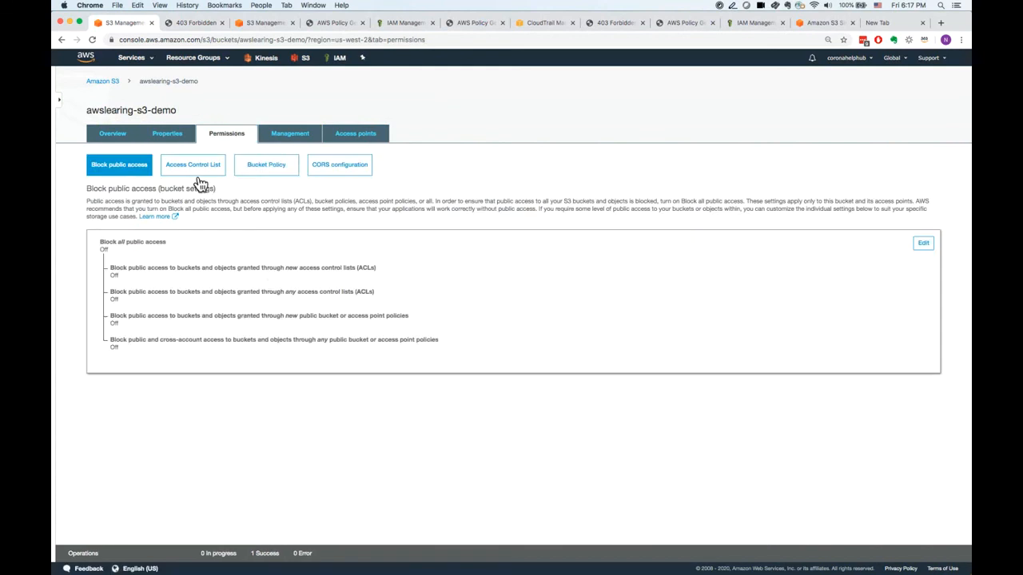
{"action": "left_click", "coordinate": [271, 171]}
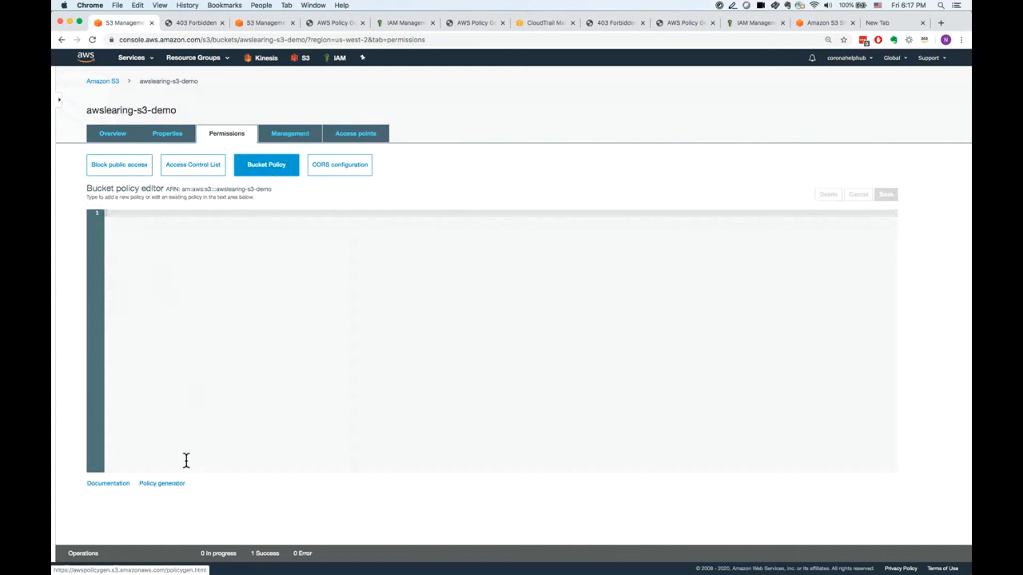
Open the AWS Policy Generator from the bucket policy editor and set the policy type to S3 Bucket Policy.
{"action": "left_click", "coordinate": [164, 483]}
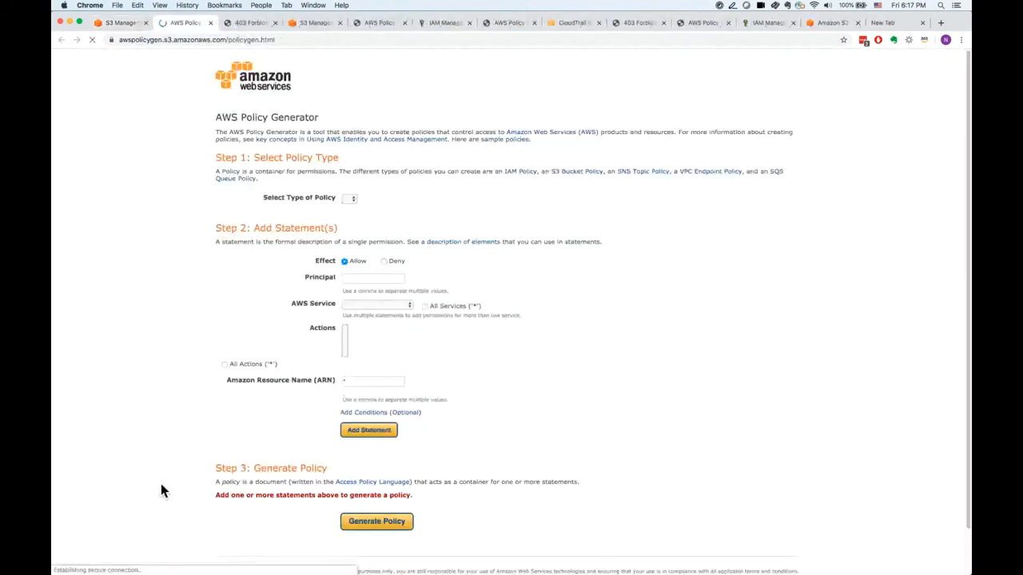
{"action": "left_click", "coordinate": [373, 197]}
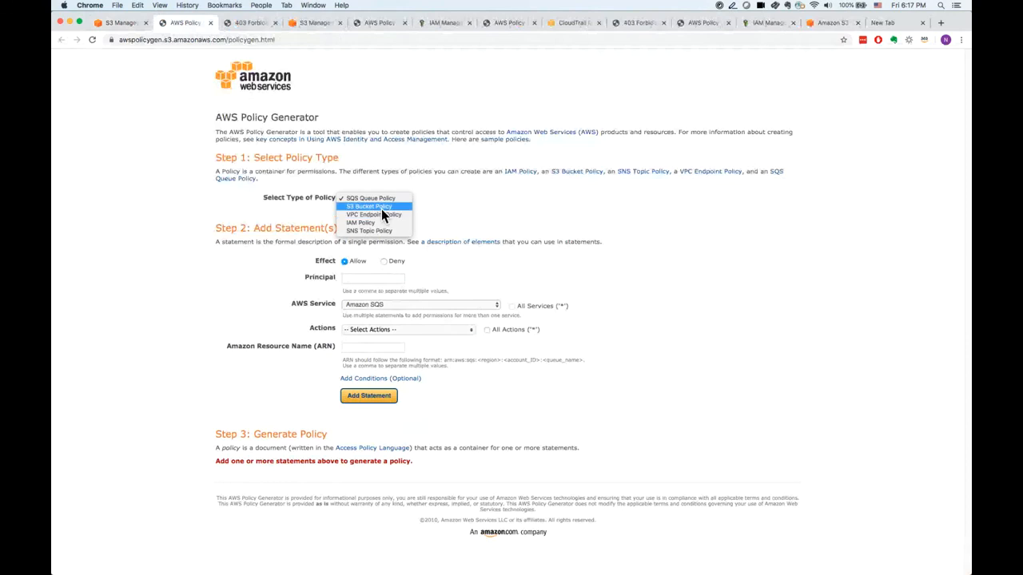
{"action": "left_click", "coordinate": [376, 207]}
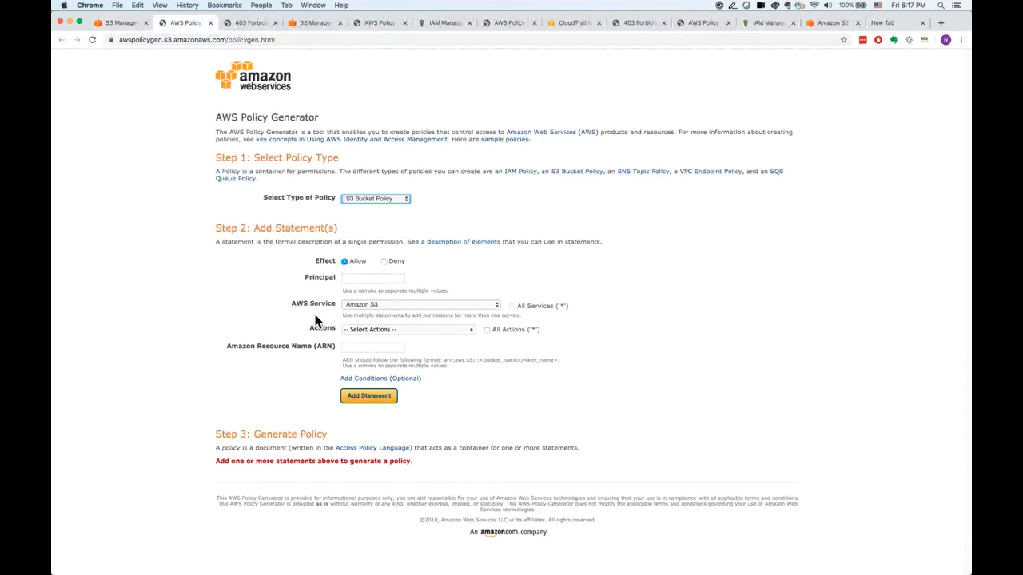
Return to the awslearing-s3-demo permissions in the S3 console and review the CORS configuration.
{"action": "left_click", "coordinate": [119, 22]}
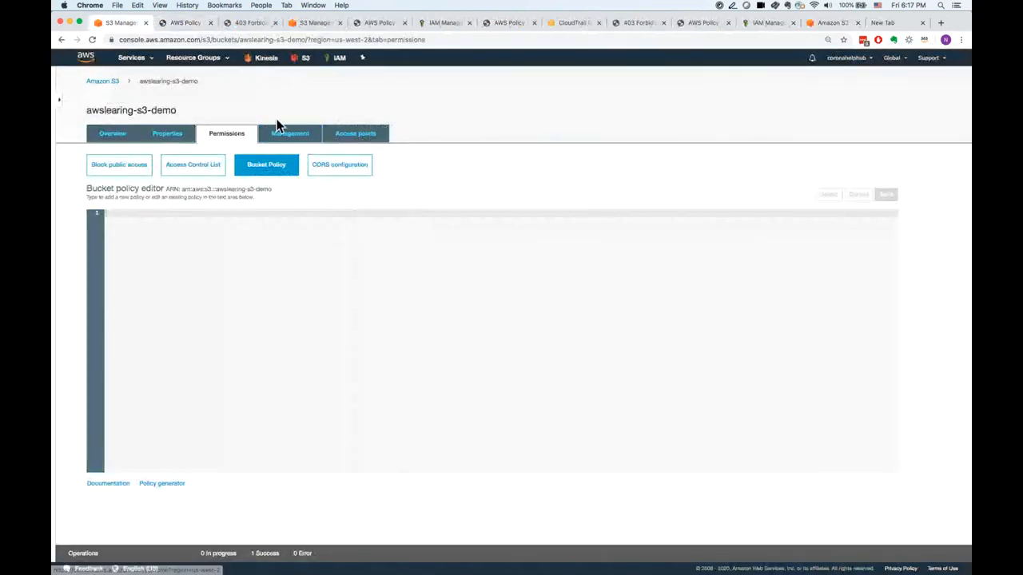
{"action": "left_click", "coordinate": [352, 169]}
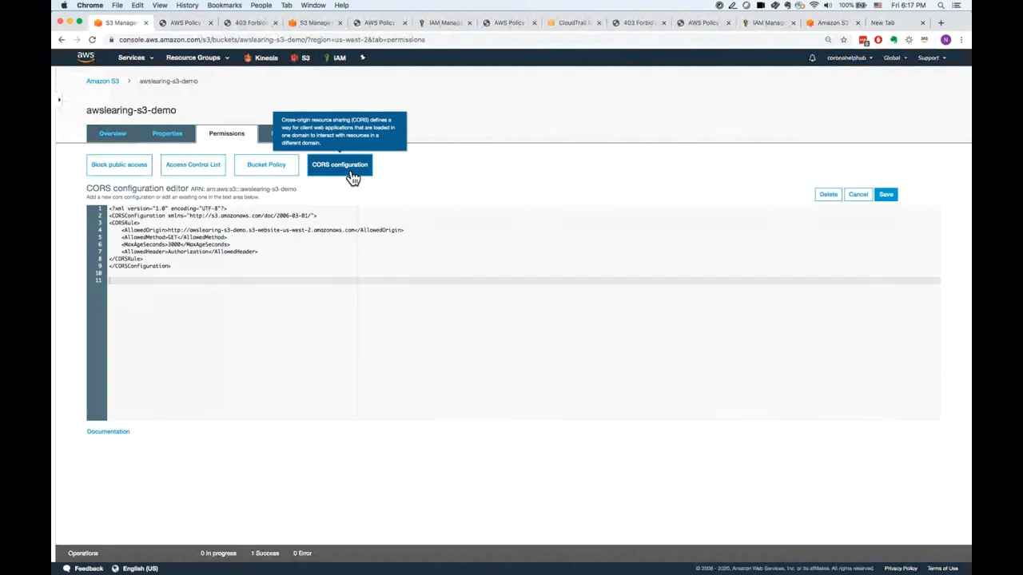
Grant Everyone access to list objects, write objects, and read and write bucket permissions in the bucket's access control list.
{"action": "left_click", "coordinate": [206, 179]}
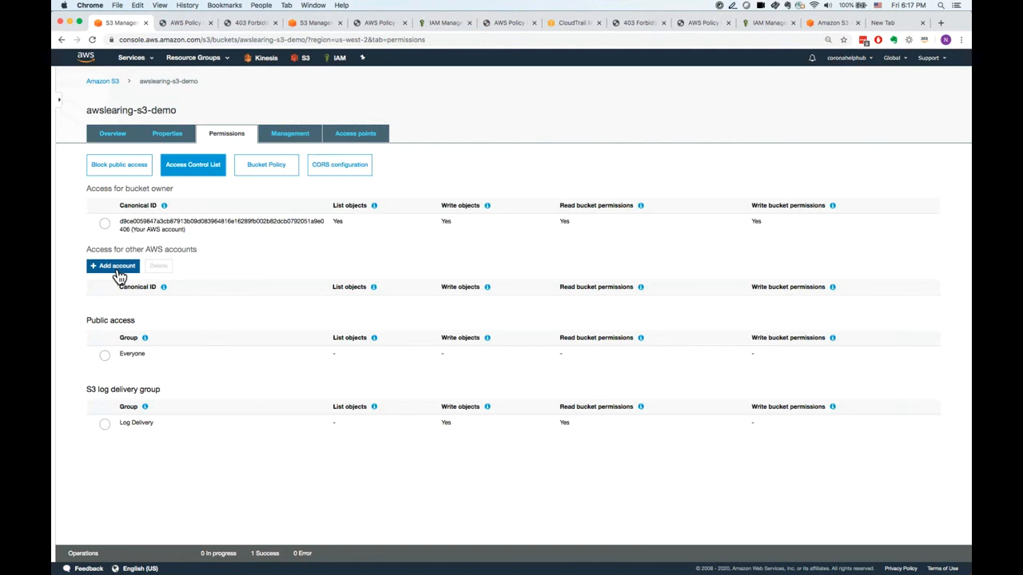
{"action": "left_click", "coordinate": [108, 359]}
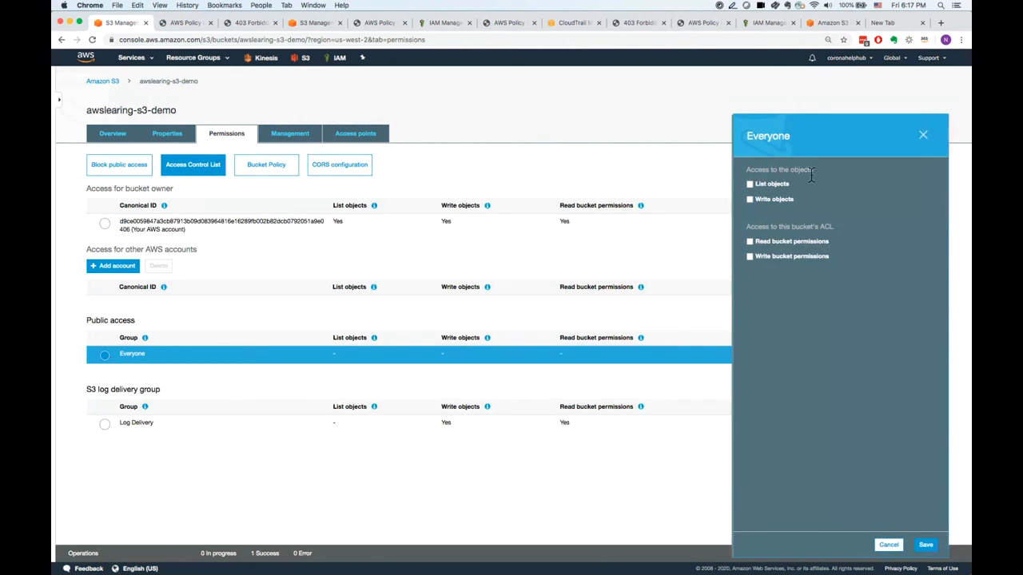
{"action": "left_click", "coordinate": [749, 185]}
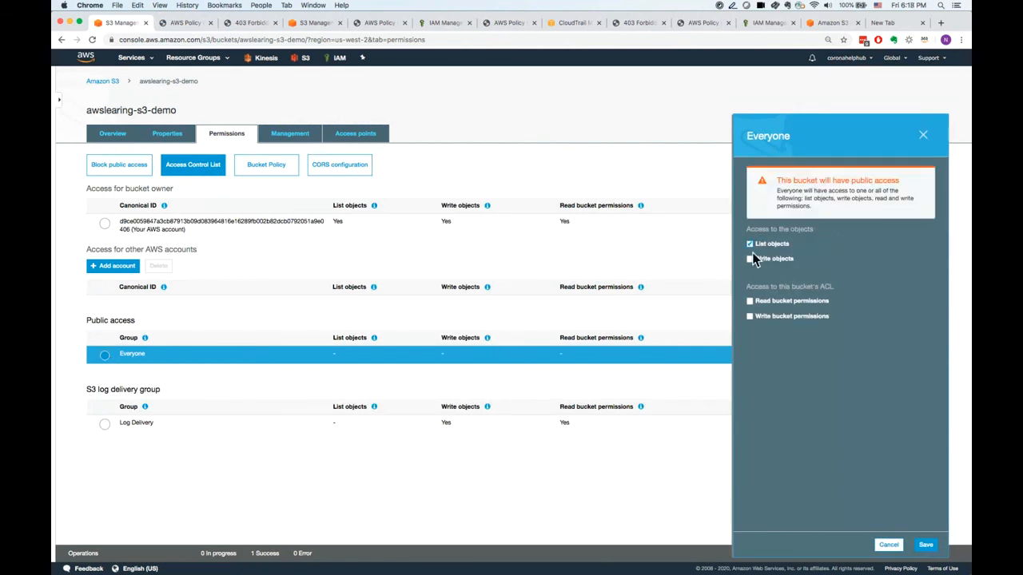
{"action": "left_click", "coordinate": [756, 261]}
{"action": "left_click", "coordinate": [753, 303]}
{"action": "left_click", "coordinate": [751, 319]}
{"action": "left_click", "coordinate": [927, 546]}
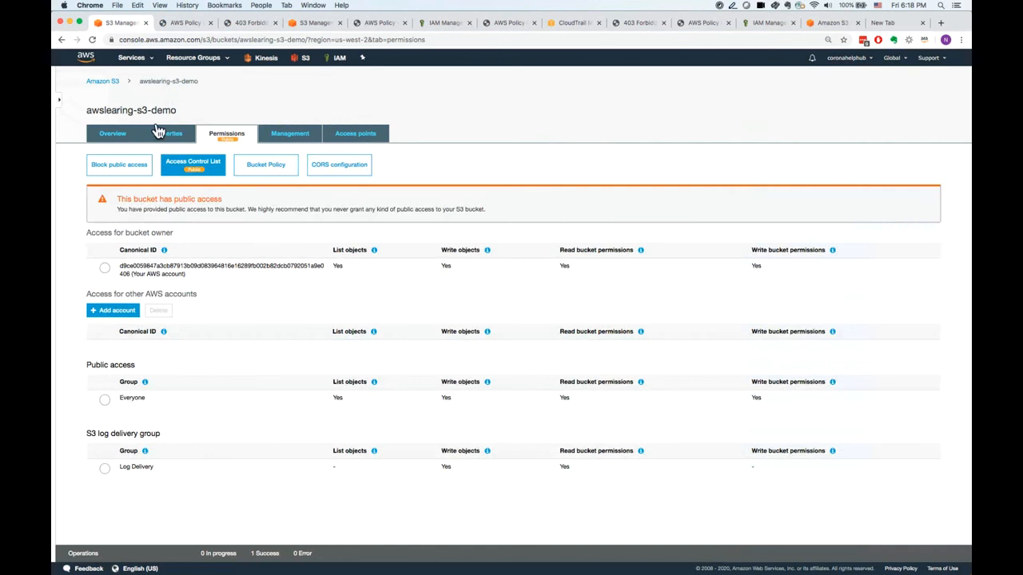
Open index.html's details in awslearing-s3-demo, visit its object URL, and return to the details.
{"action": "left_click", "coordinate": [118, 82]}
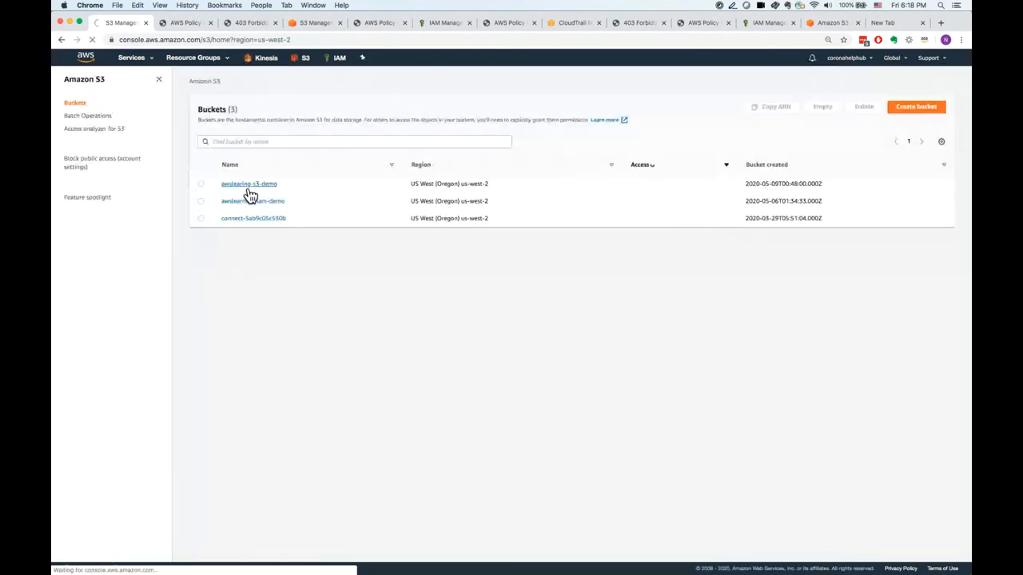
{"action": "left_click", "coordinate": [248, 185]}
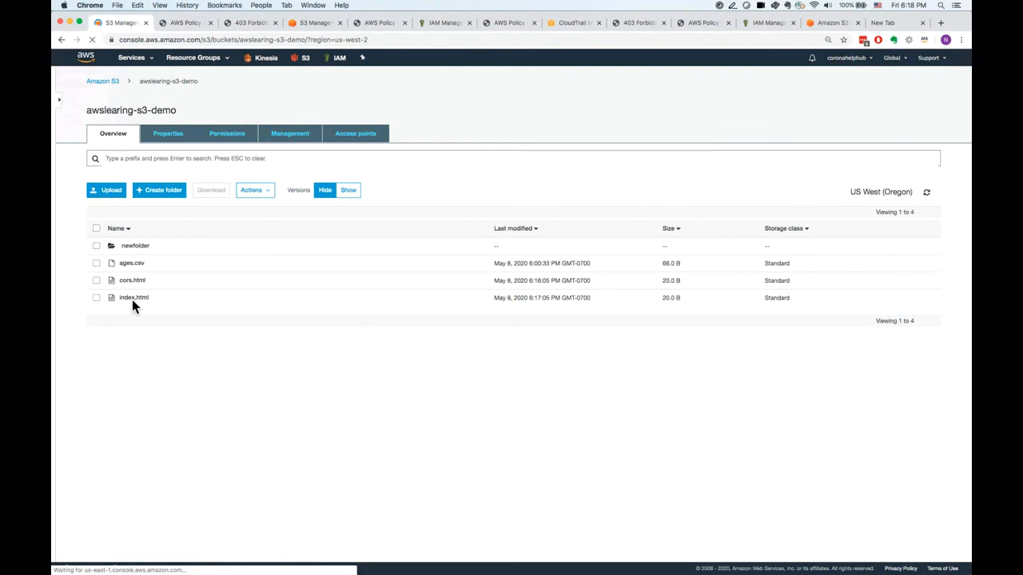
{"action": "left_click", "coordinate": [137, 308]}
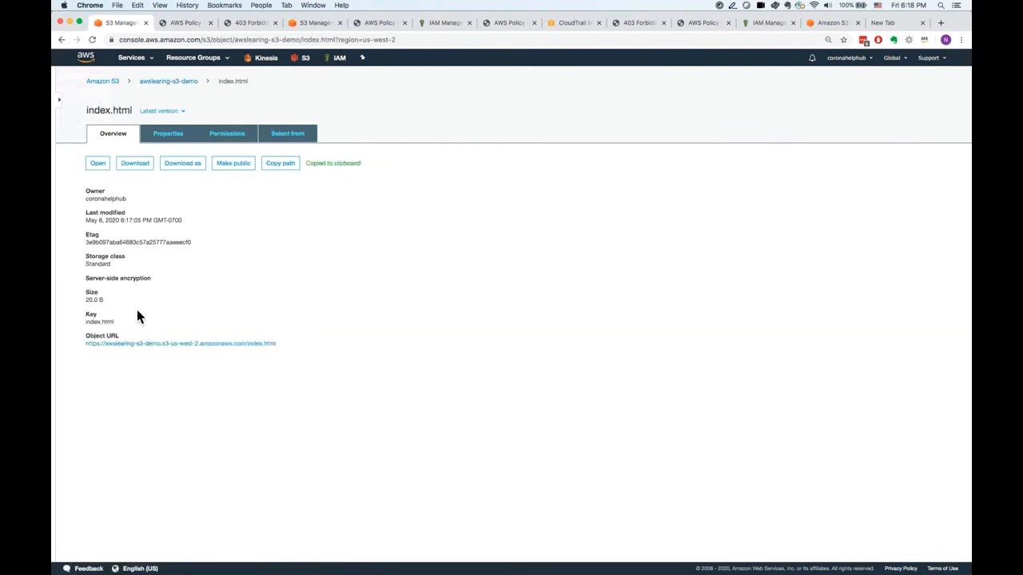
{"action": "left_click", "coordinate": [132, 353]}
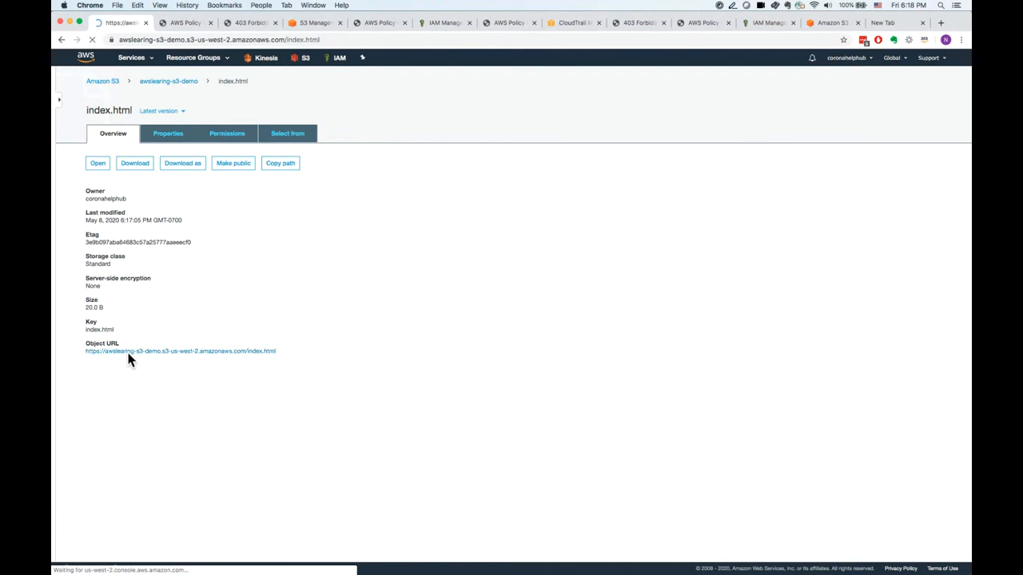
{"action": "left_click", "coordinate": [62, 42]}
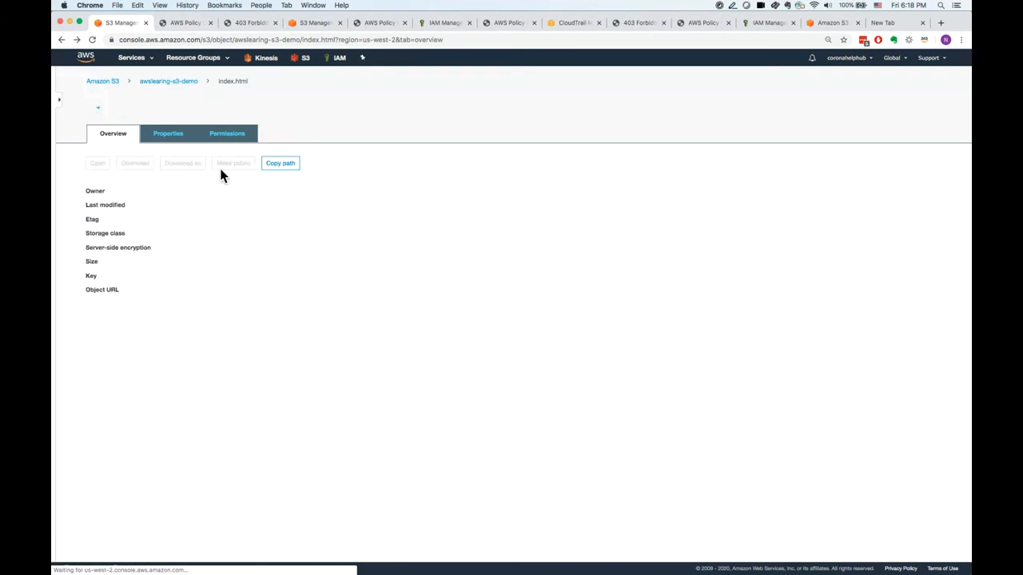
Start a lifecycle rule named s3bucket for awslearing-s3-demo, applied to all objects in the bucket.
{"action": "left_click", "coordinate": [183, 84]}
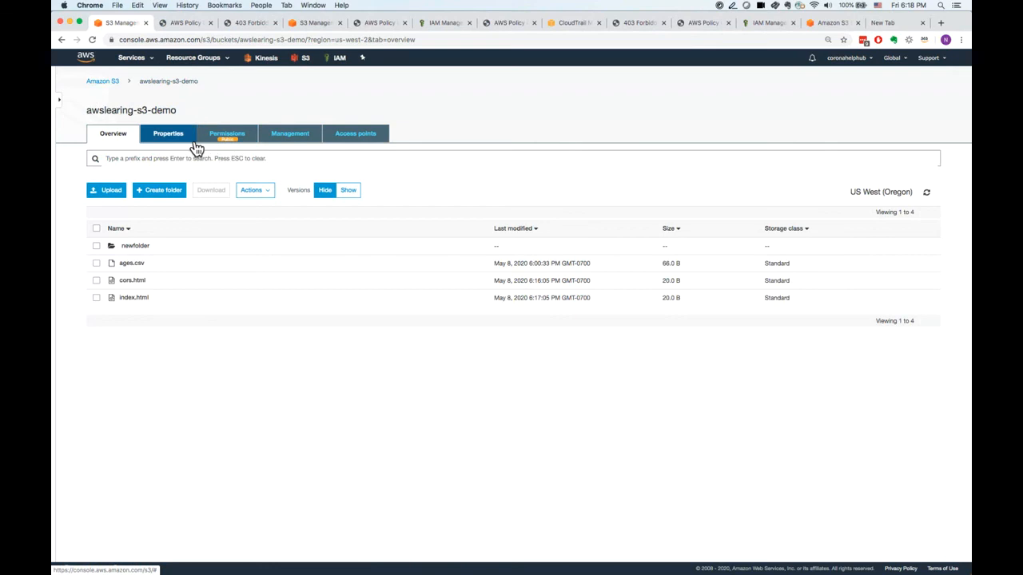
{"action": "left_click", "coordinate": [286, 137]}
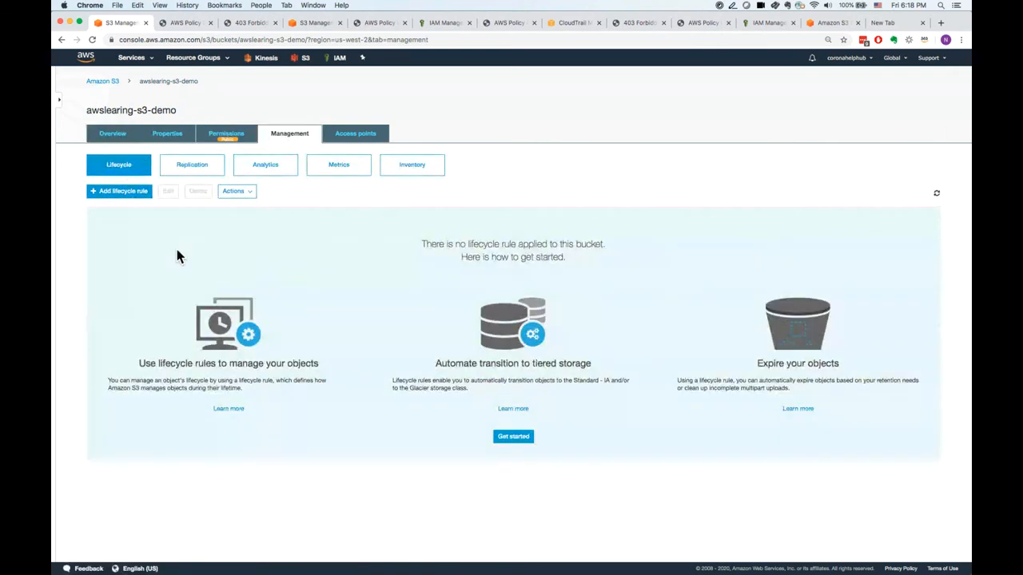
{"action": "left_click", "coordinate": [129, 196]}
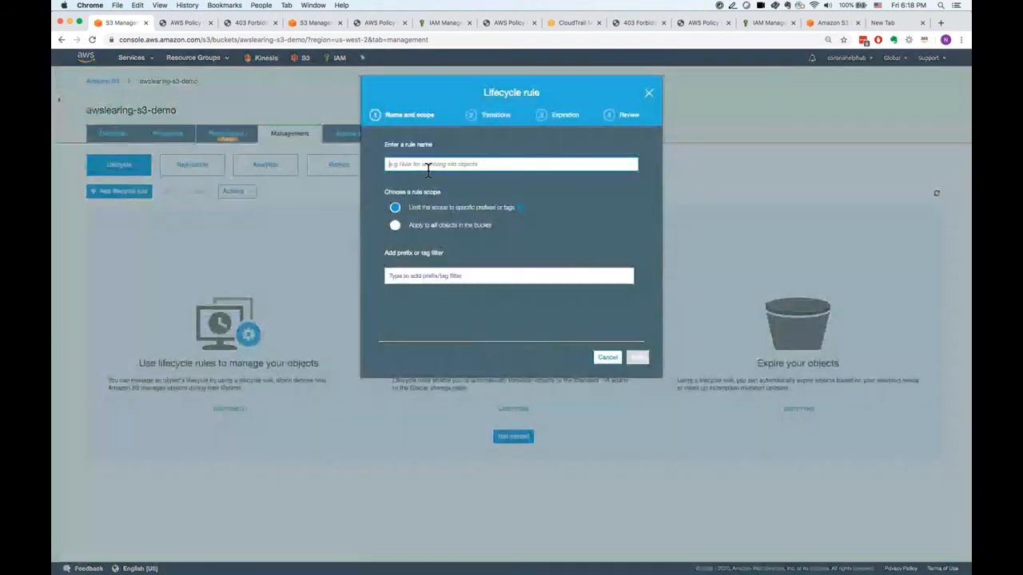
{"action": "type", "text": "s3bucket"}
{"action": "left_click", "coordinate": [455, 227]}
{"action": "left_click", "coordinate": [637, 358]}
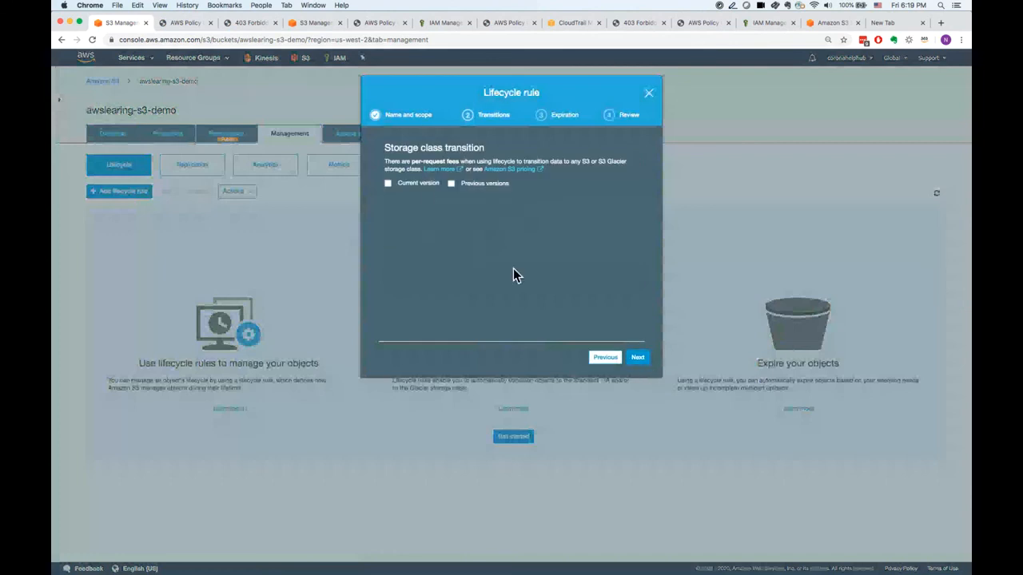
Enable transitions for current versions without adding any, and set current versions to expire 30 days after object creation.
{"action": "left_click", "coordinate": [421, 186]}
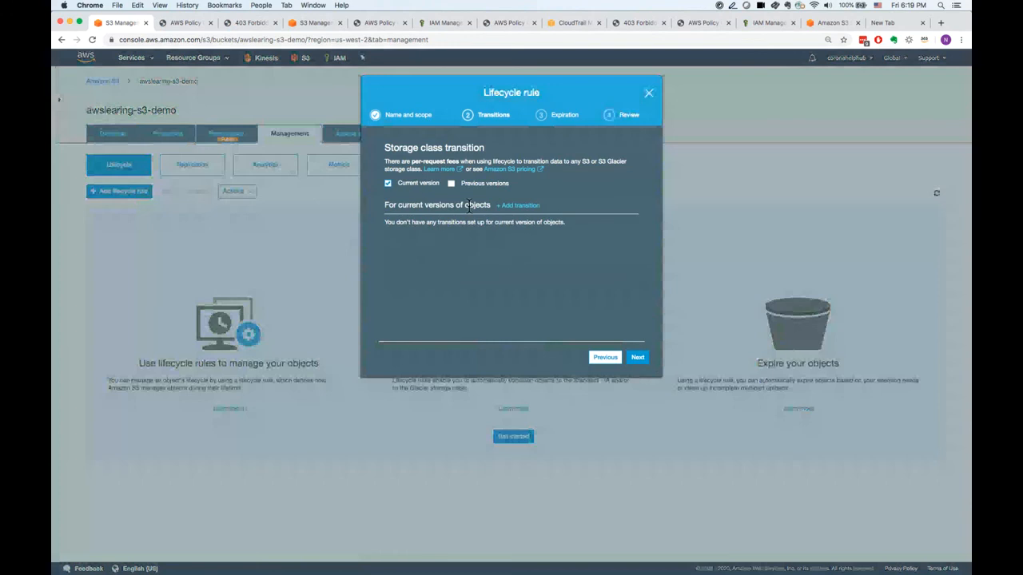
{"action": "left_click", "coordinate": [637, 358]}
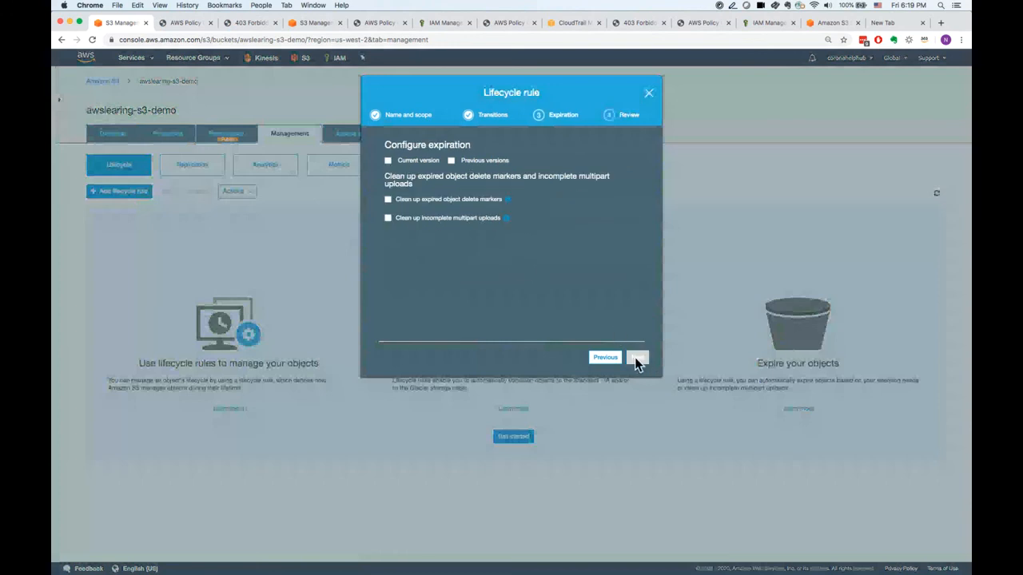
{"action": "left_click", "coordinate": [429, 163]}
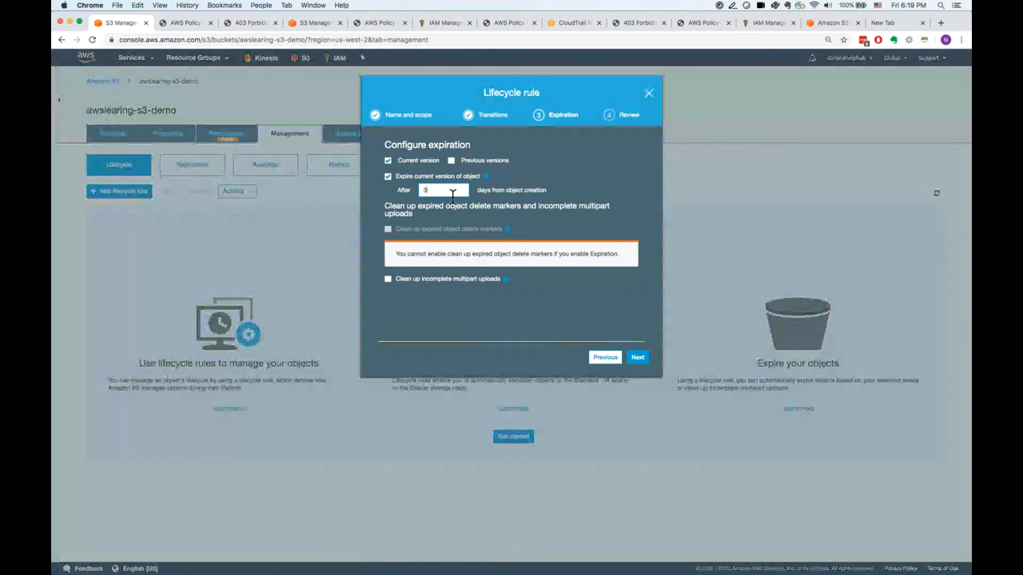
{"action": "type", "text": "0"}
{"action": "left_click", "coordinate": [637, 358]}
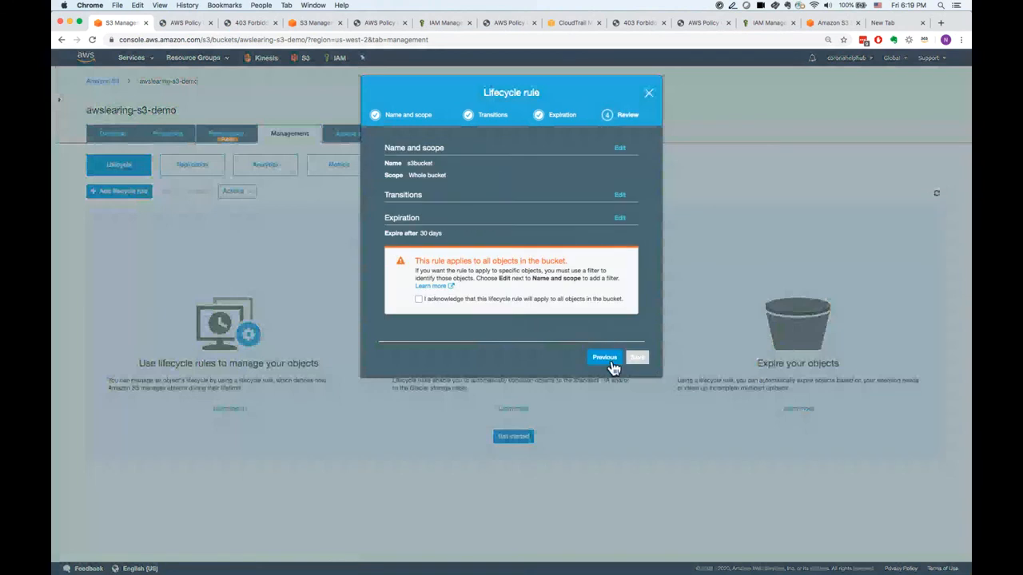
Add cleanup of incomplete multipart uploads after 7 days, acknowledge the whole-bucket scope, and save the lifecycle rule.
{"action": "left_click", "coordinate": [607, 358]}
{"action": "left_click", "coordinate": [397, 285]}
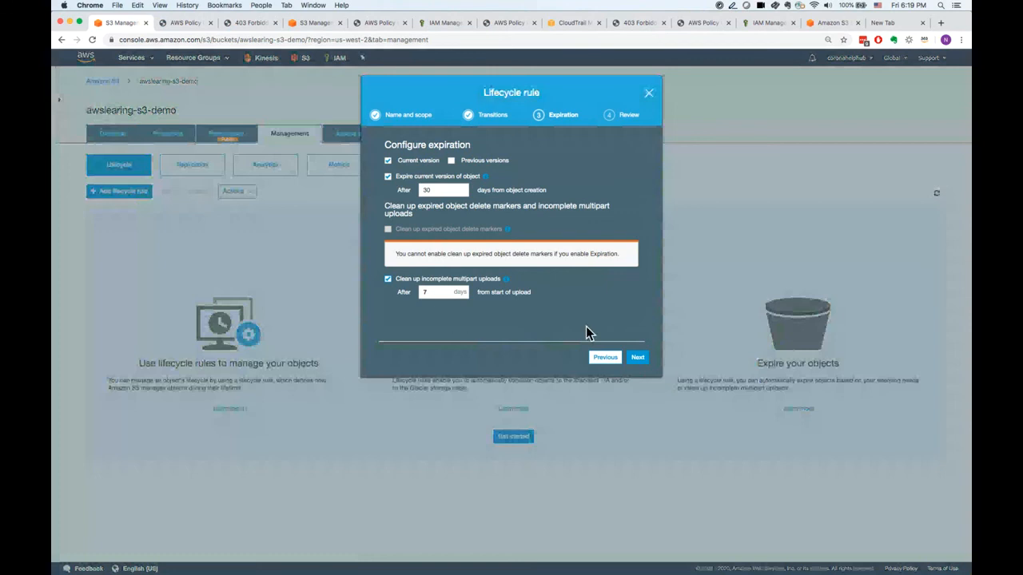
{"action": "left_click", "coordinate": [639, 359]}
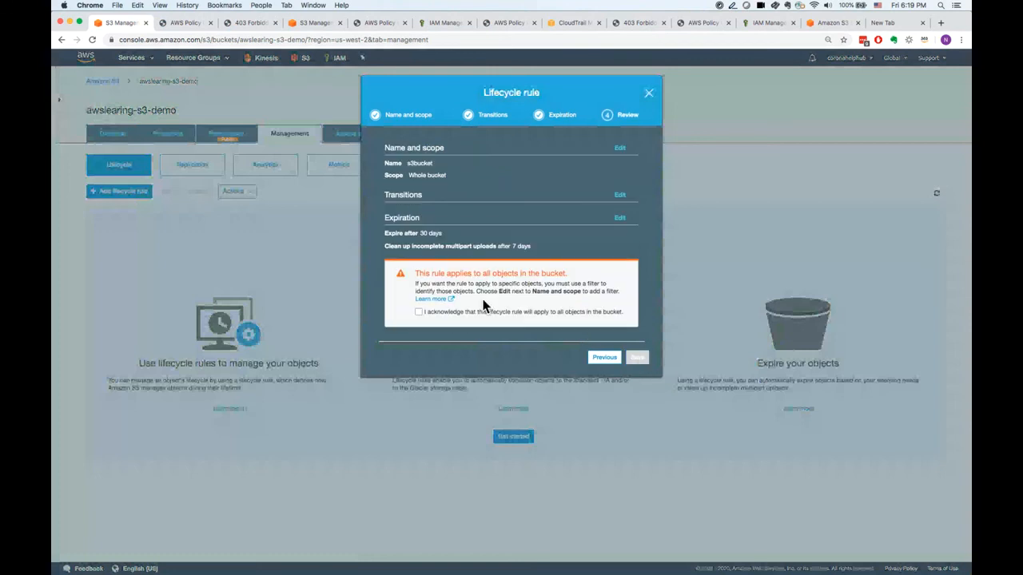
{"action": "left_click", "coordinate": [461, 314]}
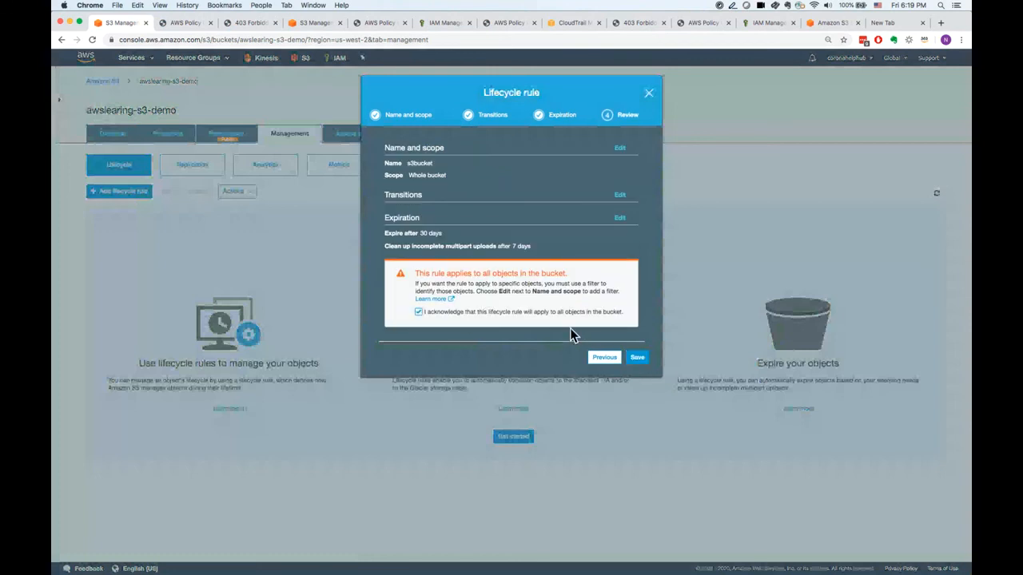
{"action": "left_click", "coordinate": [641, 360]}
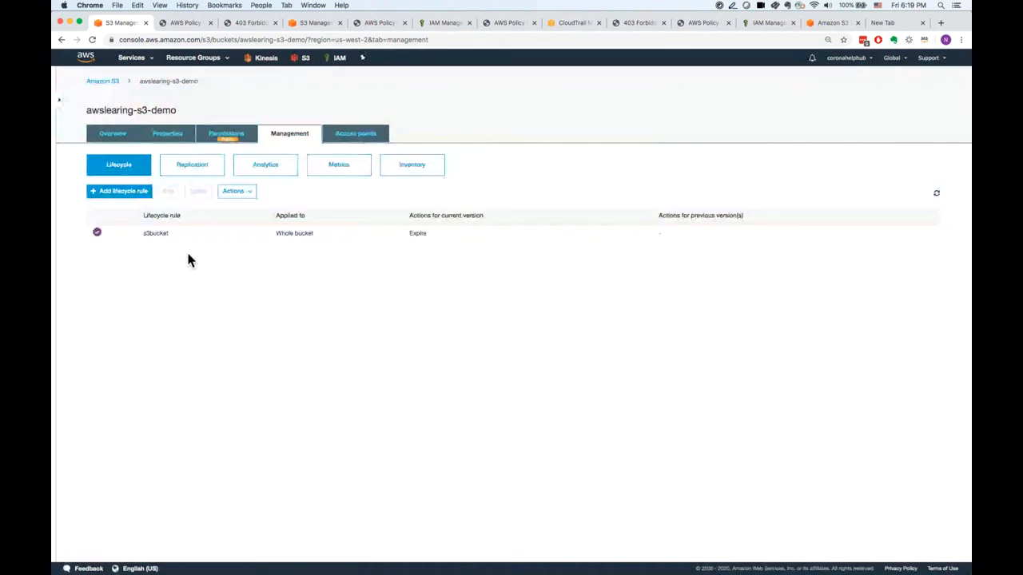
View the actions available for the s3bucket lifecycle rule, and open and cancel the form for another rule.
{"action": "left_click", "coordinate": [238, 192]}
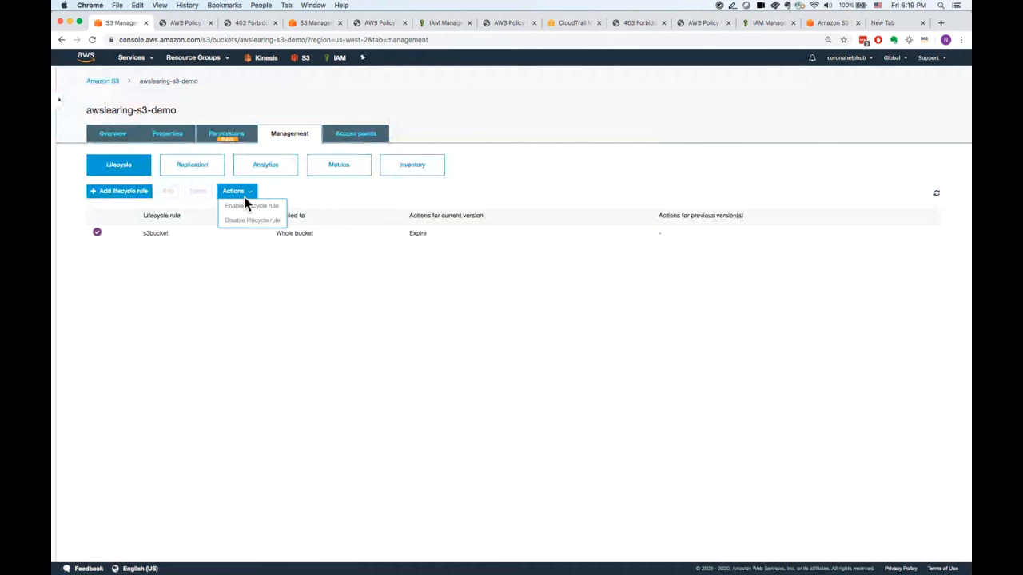
{"action": "left_click", "coordinate": [138, 237]}
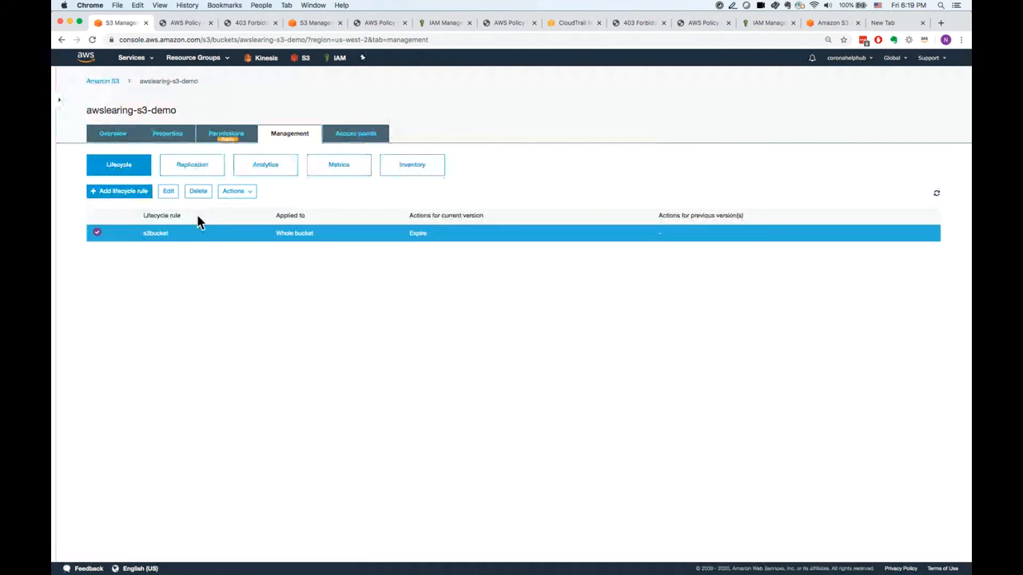
{"action": "left_click", "coordinate": [238, 193]}
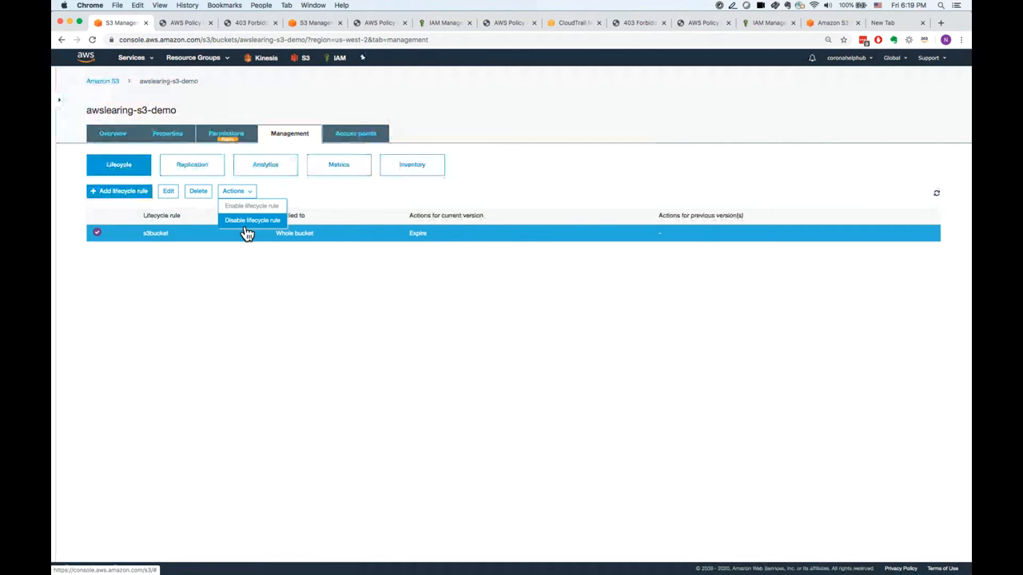
{"action": "left_click", "coordinate": [188, 248]}
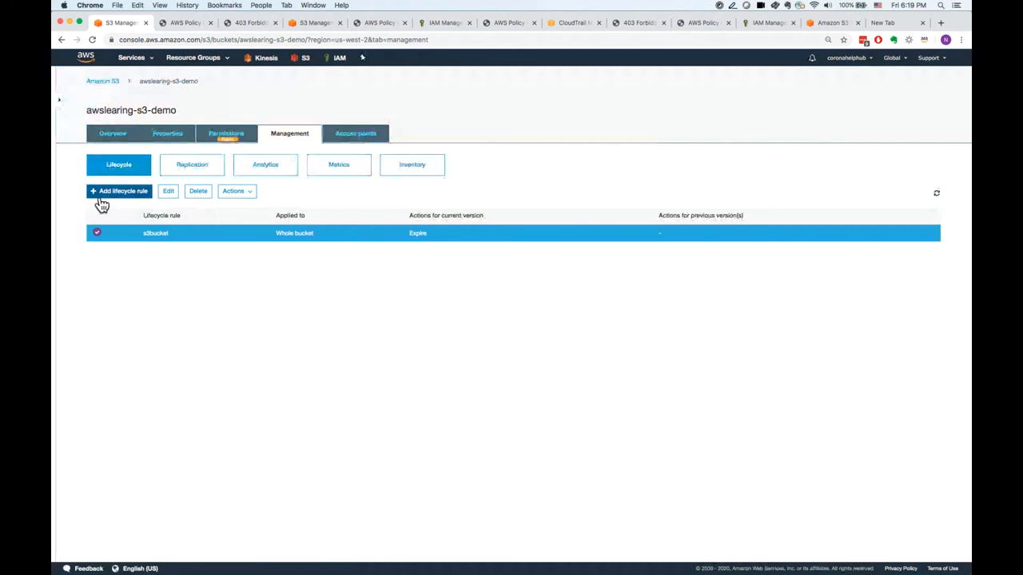
{"action": "left_click", "coordinate": [116, 198]}
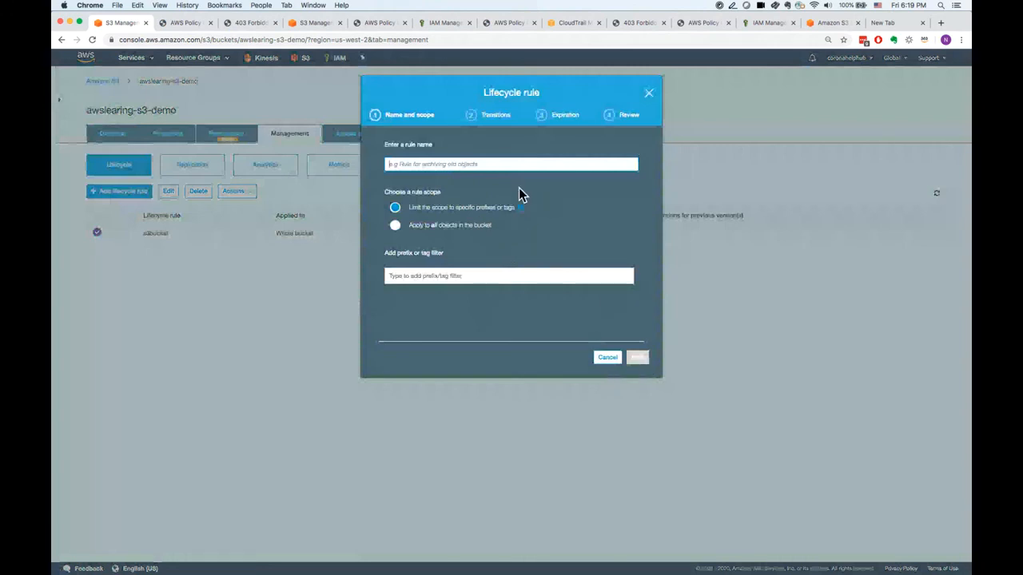
{"action": "left_click", "coordinate": [608, 357]}
View the bucket's replication settings, opening the replication rule setup and cancelling it.
{"action": "left_click", "coordinate": [214, 173]}
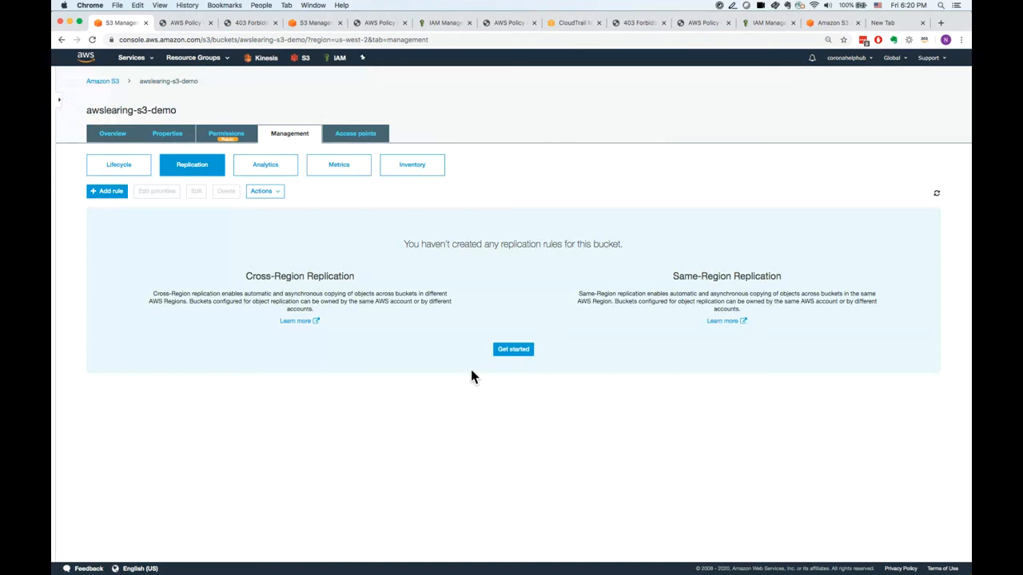
{"action": "left_click", "coordinate": [509, 351]}
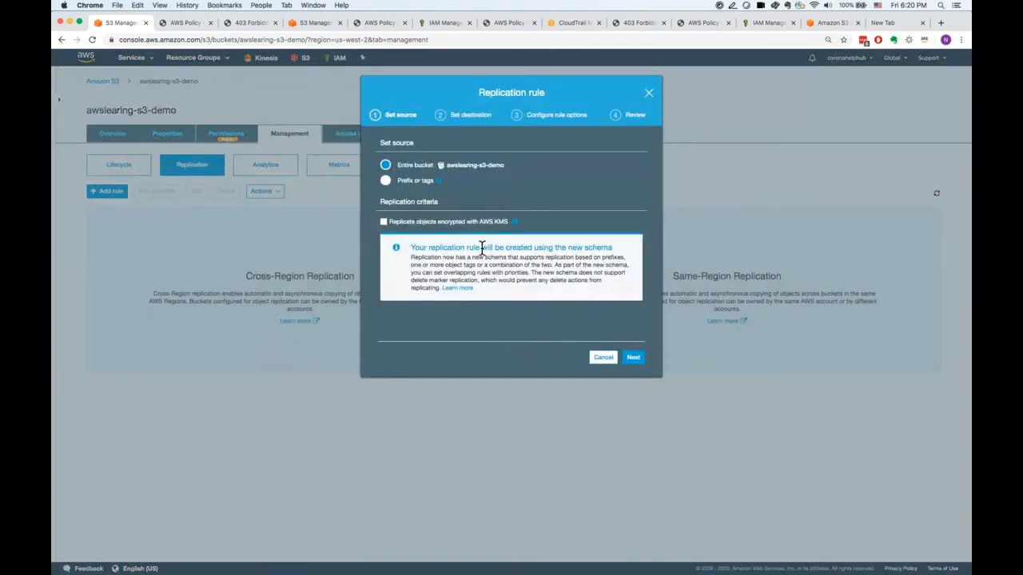
{"action": "left_click", "coordinate": [602, 359]}
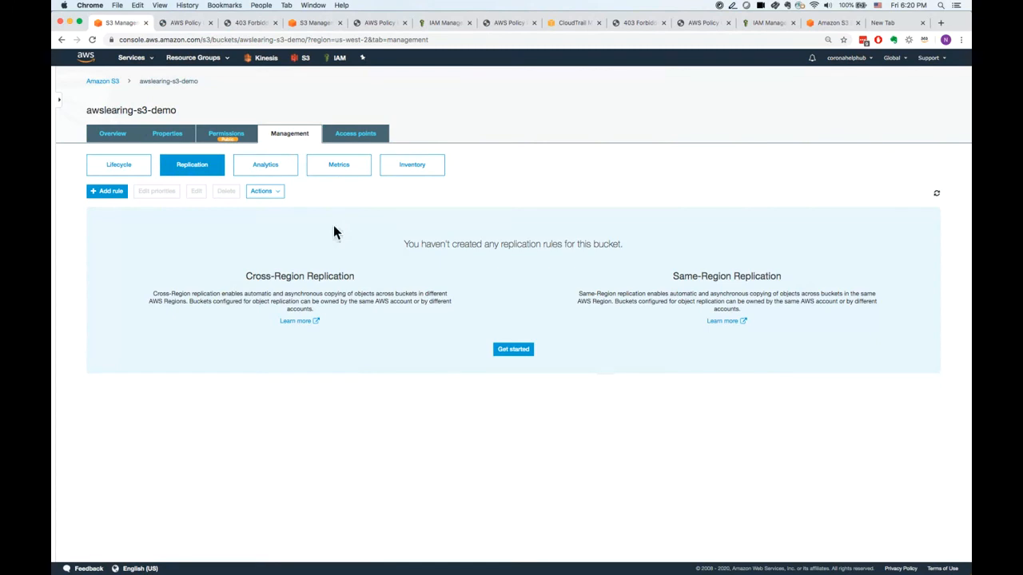
View the bucket's storage class analysis and its storage metrics.
{"action": "left_click", "coordinate": [289, 183]}
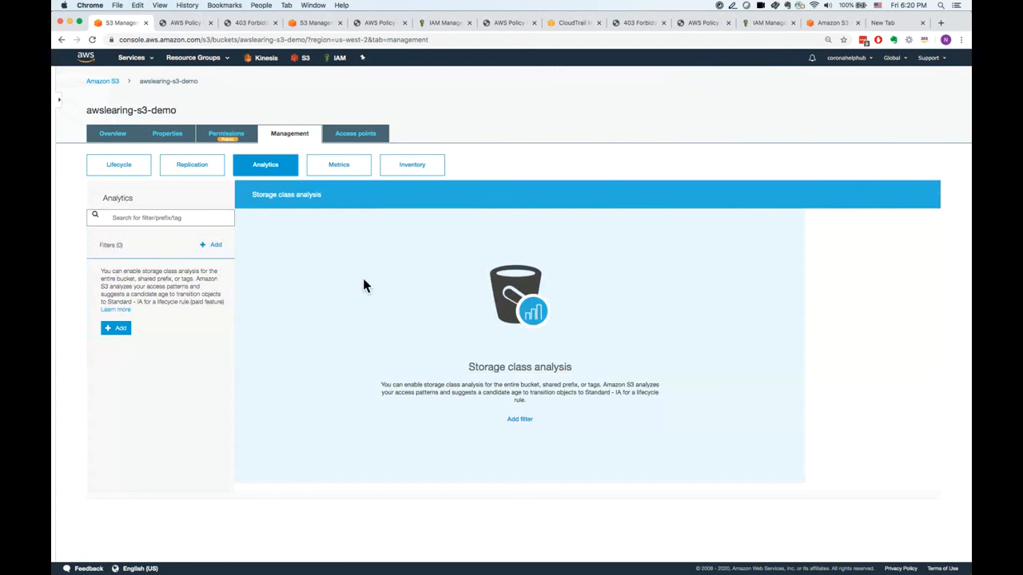
{"action": "left_click", "coordinate": [352, 172]}
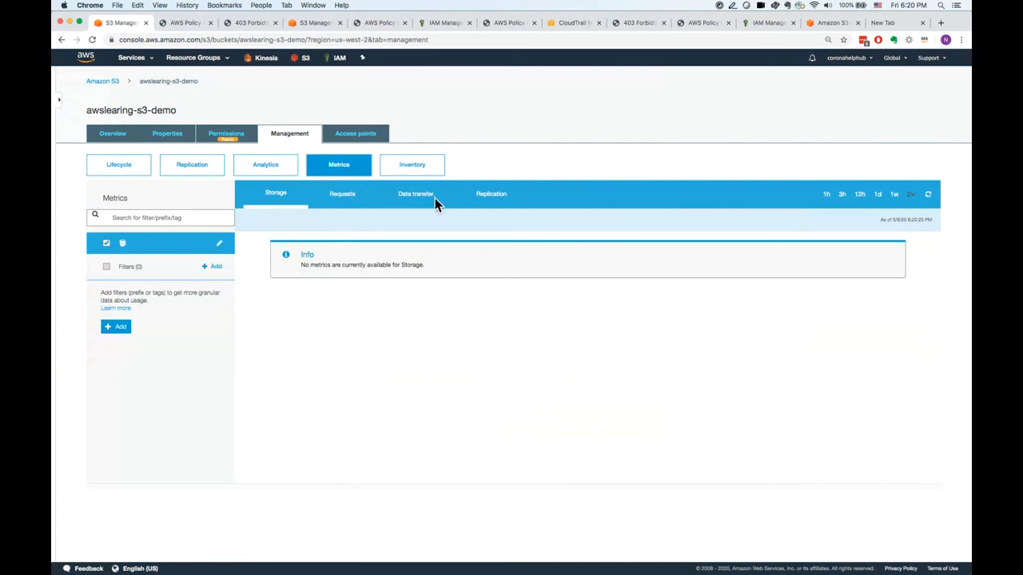
View the bucket's inventory section and its access points, opening the access point creation form and leaving it without creating one.
{"action": "left_click", "coordinate": [422, 172]}
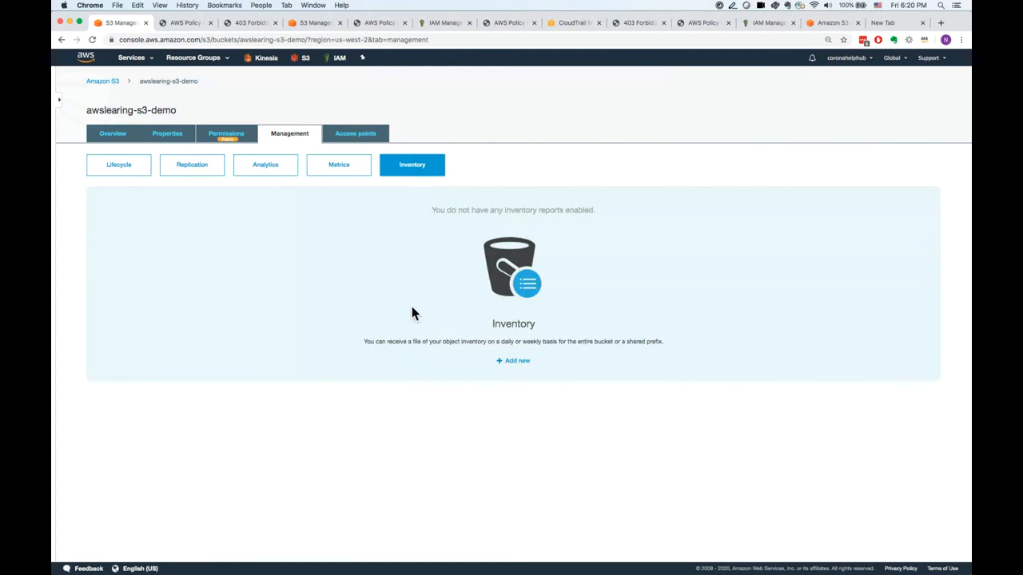
{"action": "left_click_drag", "start_coordinate": [364, 342], "coordinate": [645, 343]}
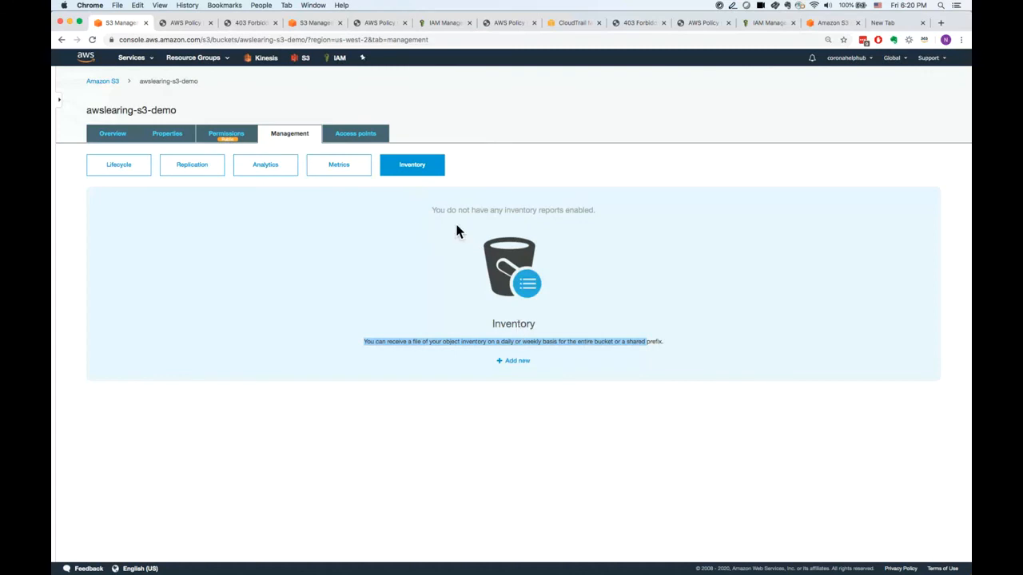
{"action": "left_click", "coordinate": [370, 136]}
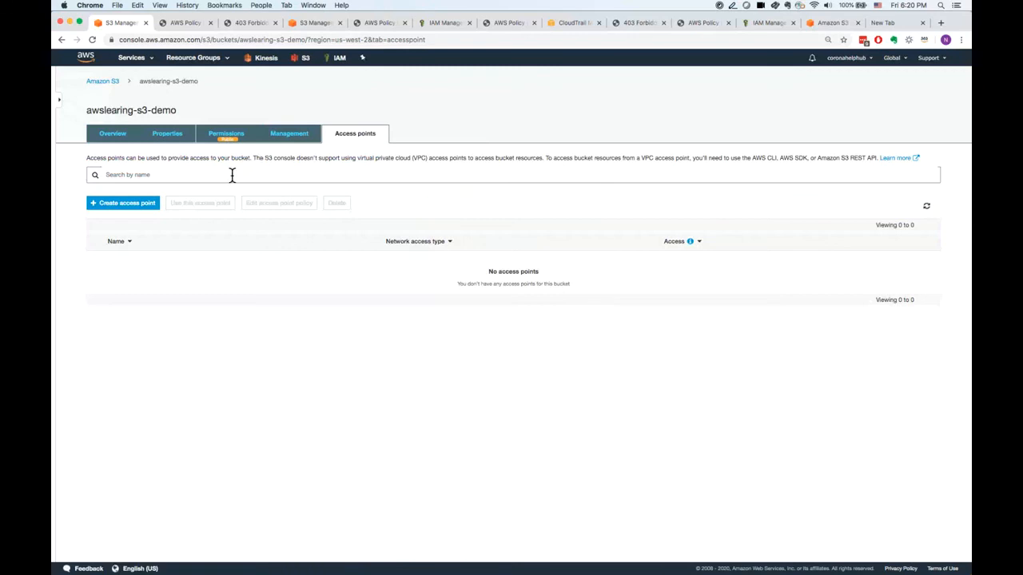
{"action": "left_click", "coordinate": [149, 209]}
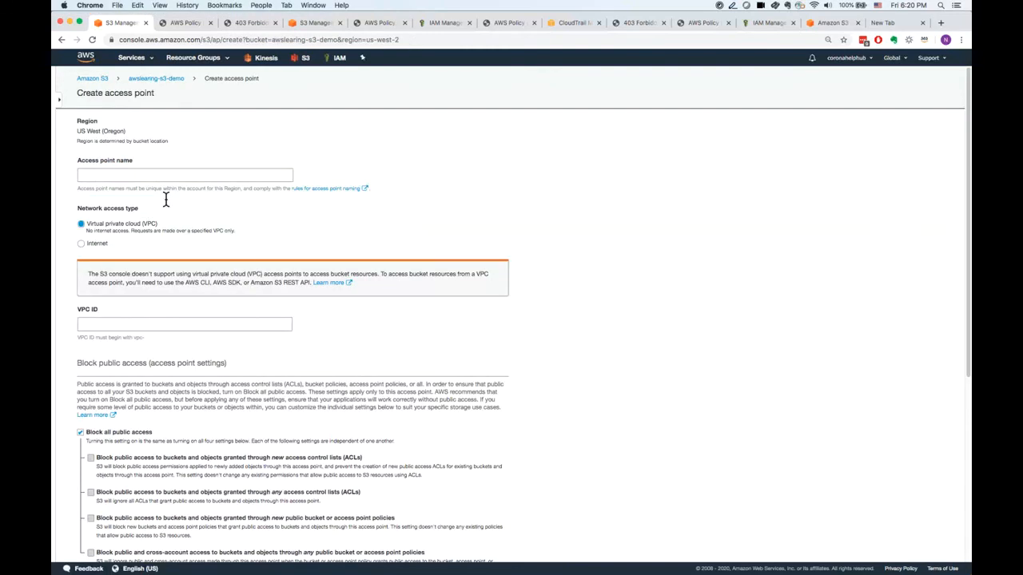
{"action": "left_click", "coordinate": [163, 80]}
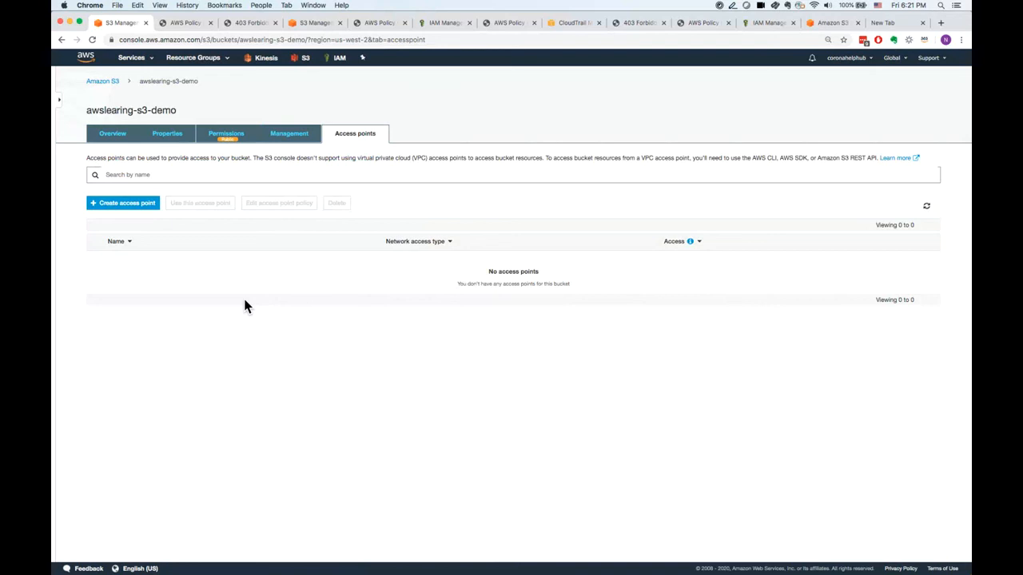
Return to the list of all S3 buckets and select the awslearing-s3-demo bucket.
{"action": "left_click", "coordinate": [122, 89]}
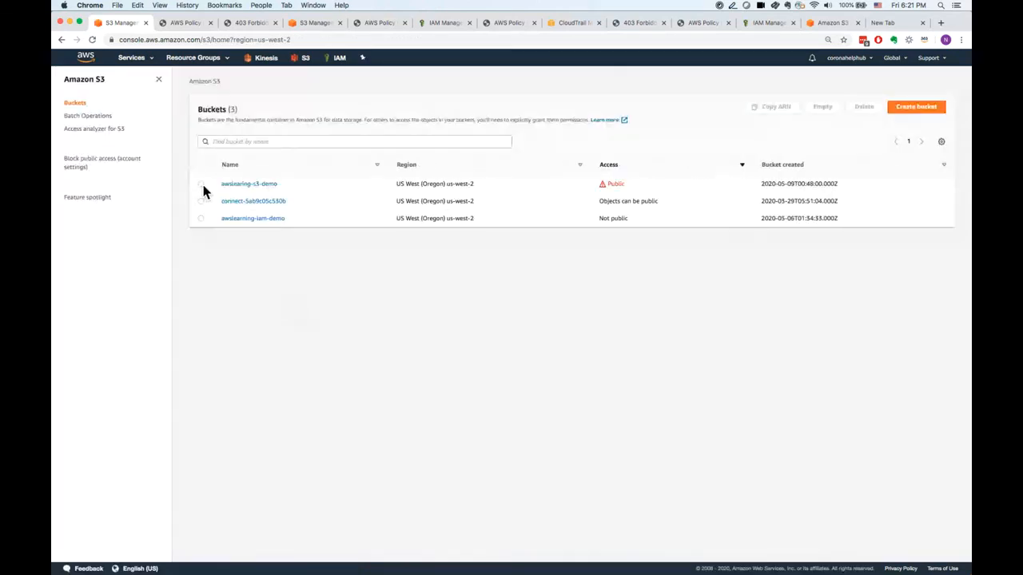
{"action": "left_click", "coordinate": [200, 184]}
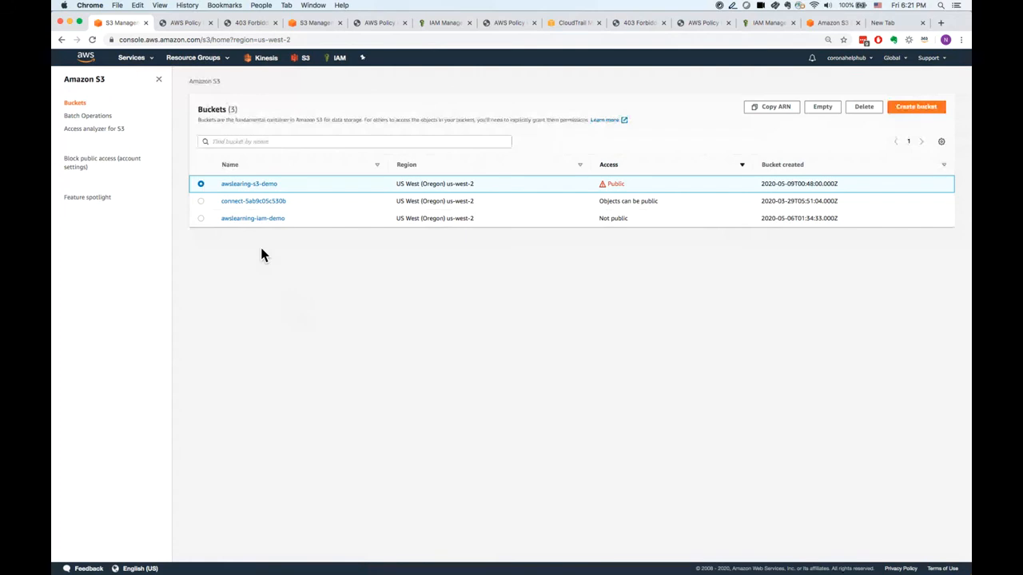
View the Amazon S3 pricing page and close the unused new tab holding the unsent CORS search.
{"action": "left_click", "coordinate": [816, 25]}
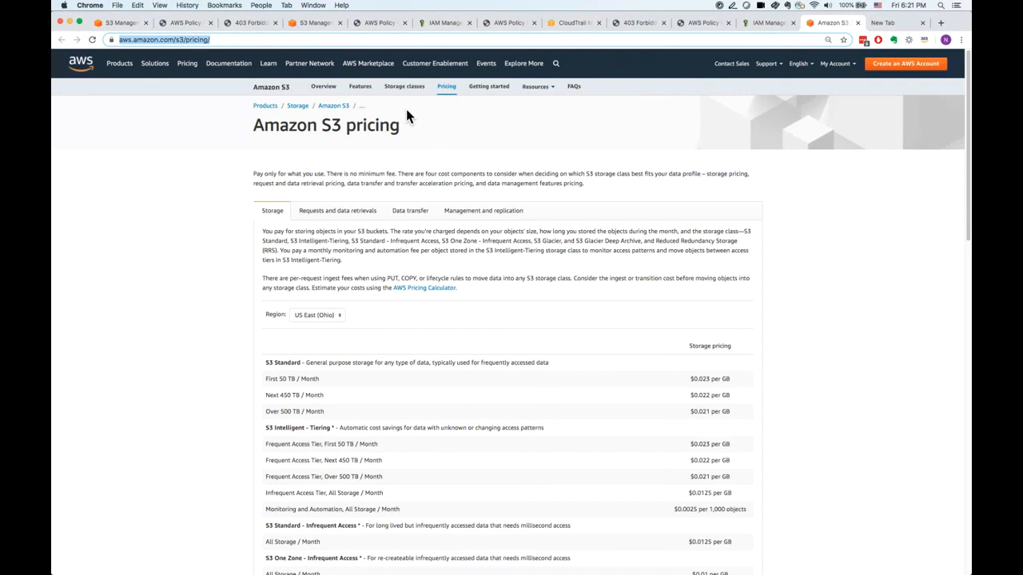
{"action": "left_click", "coordinate": [884, 24]}
{"action": "type", "text": "CORS"}
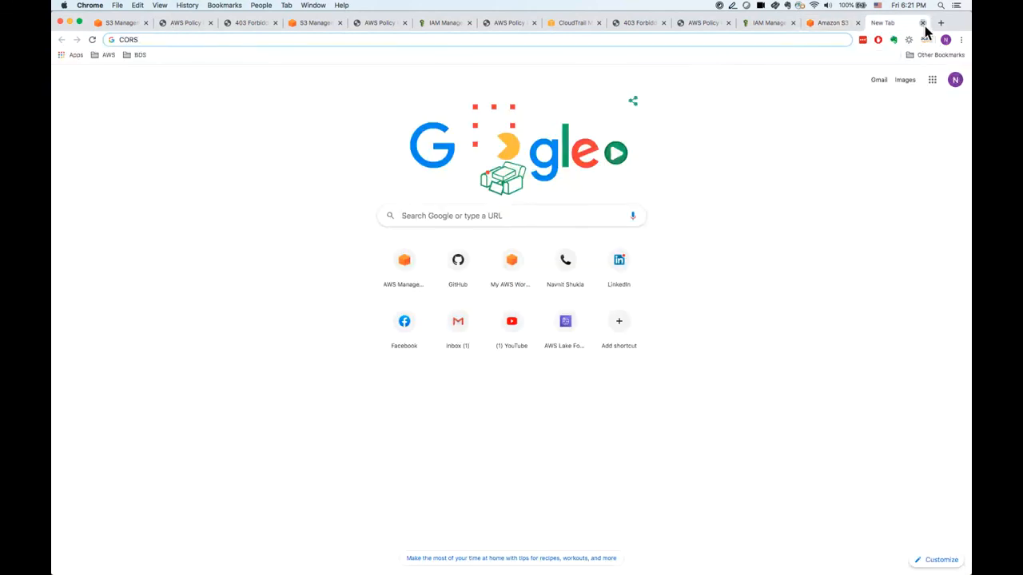
{"action": "left_click", "coordinate": [925, 27]}
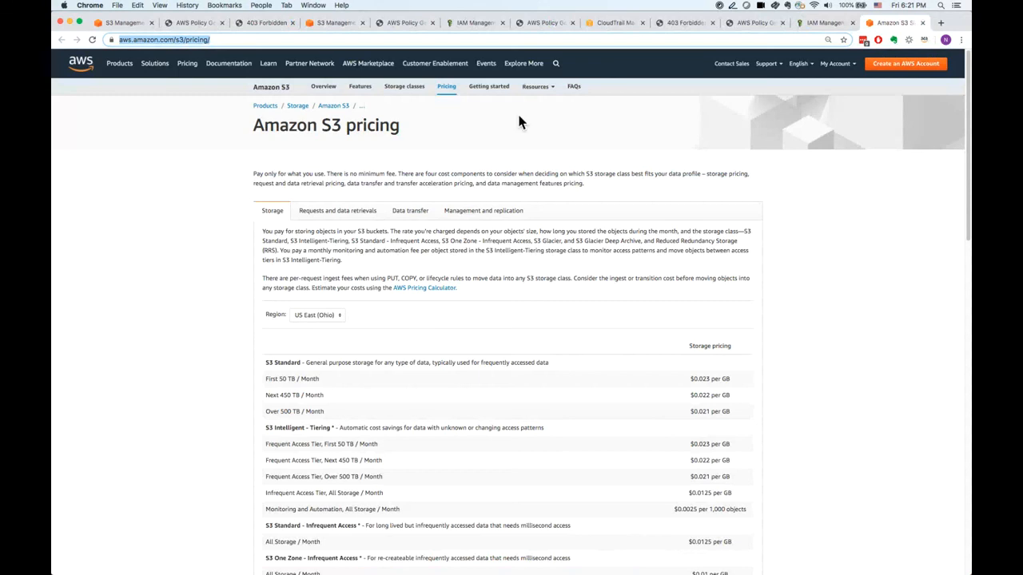
In the other open S3 console page, close the static website hosting settings and view the bucket's public access permissions.
{"action": "left_click", "coordinate": [346, 29]}
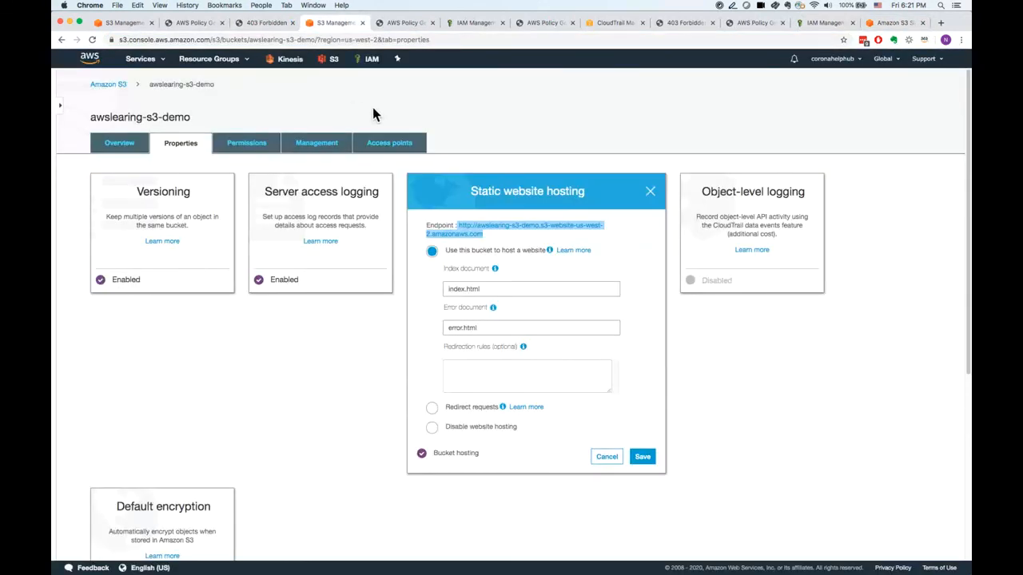
{"action": "left_click", "coordinate": [650, 192]}
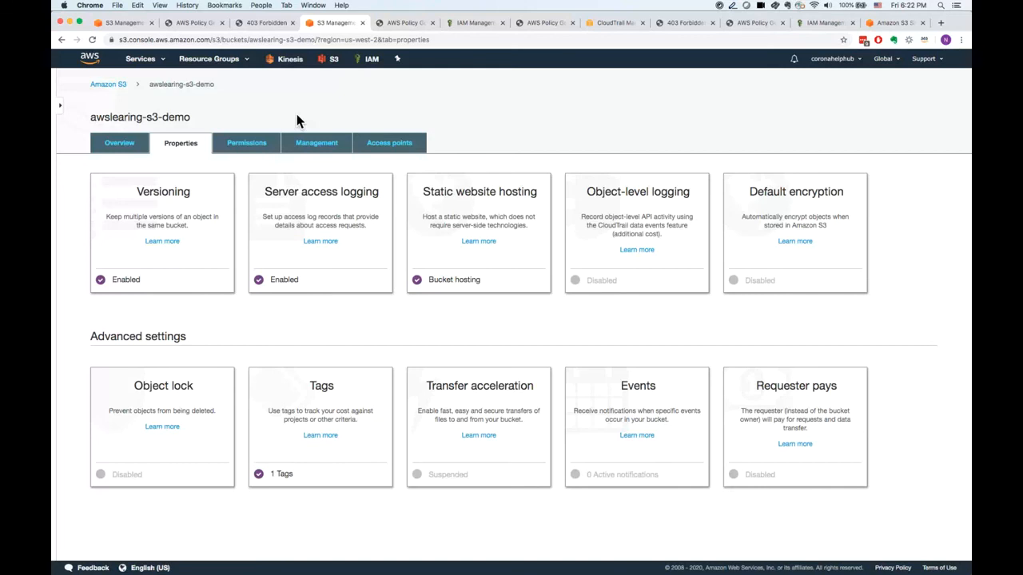
{"action": "left_click", "coordinate": [246, 144]}
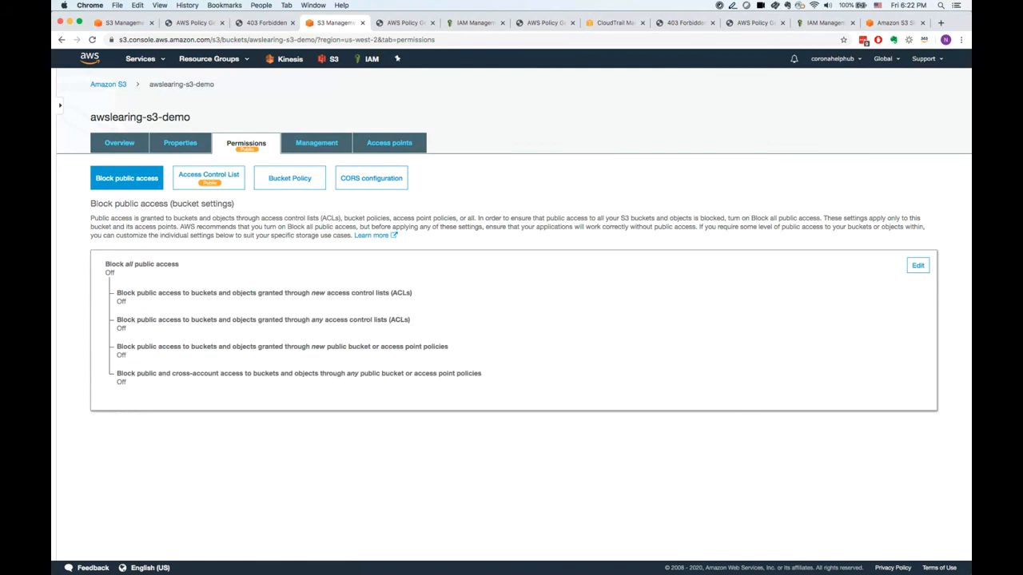
{"action": "key", "text": "super+Tab"}
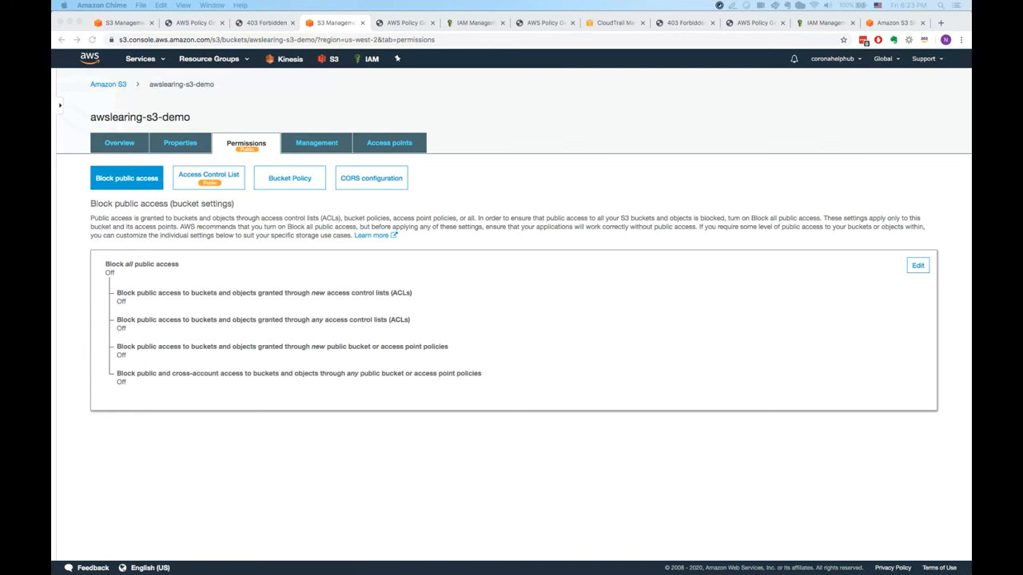
{"action": "left_click", "coordinate": [540, 41]}
{"action": "left_click", "coordinate": [506, 81]}
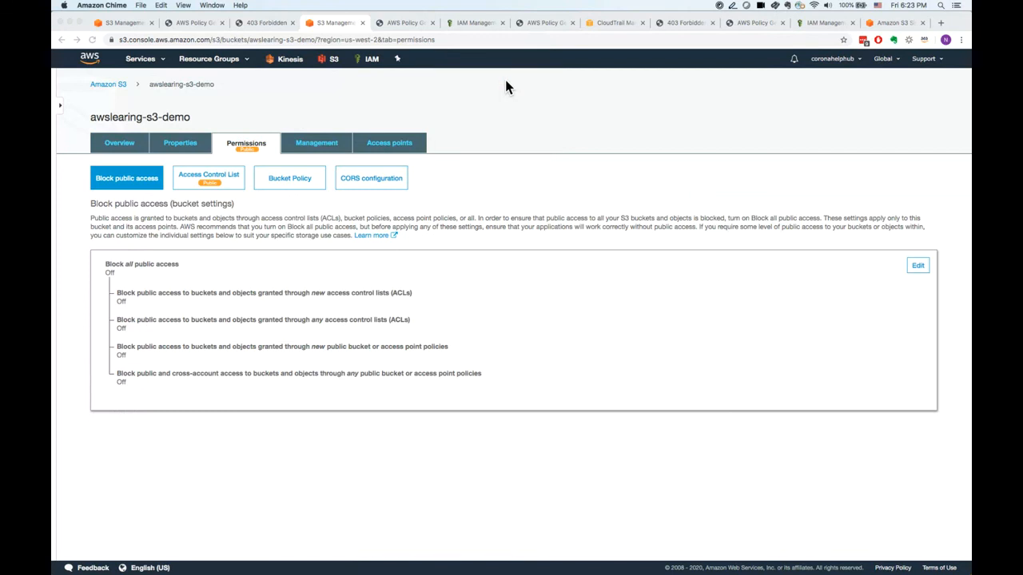